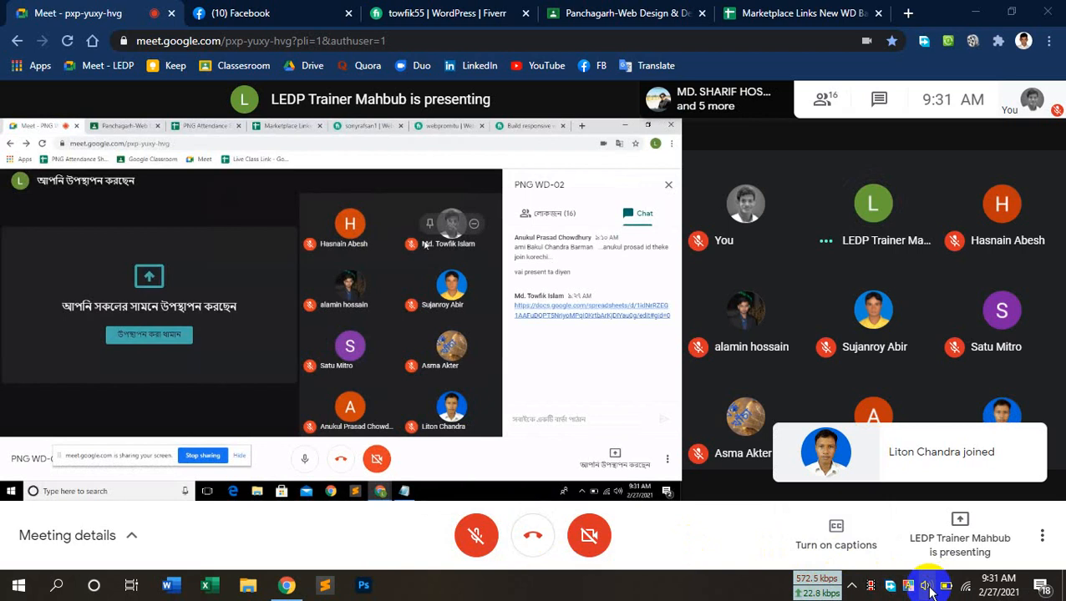
Raise the computer's speaker volume from 16 to 17, then unmute the Meet microphone
left_click(929, 587)
left_click_drag(867, 543, 870, 548)
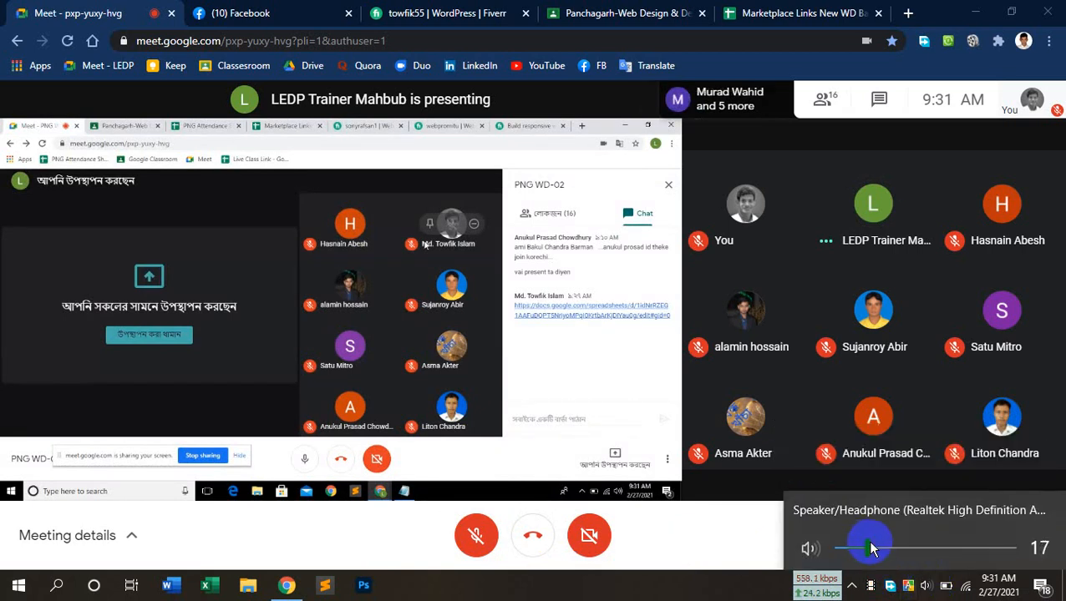
left_click(730, 552)
left_click(465, 527)
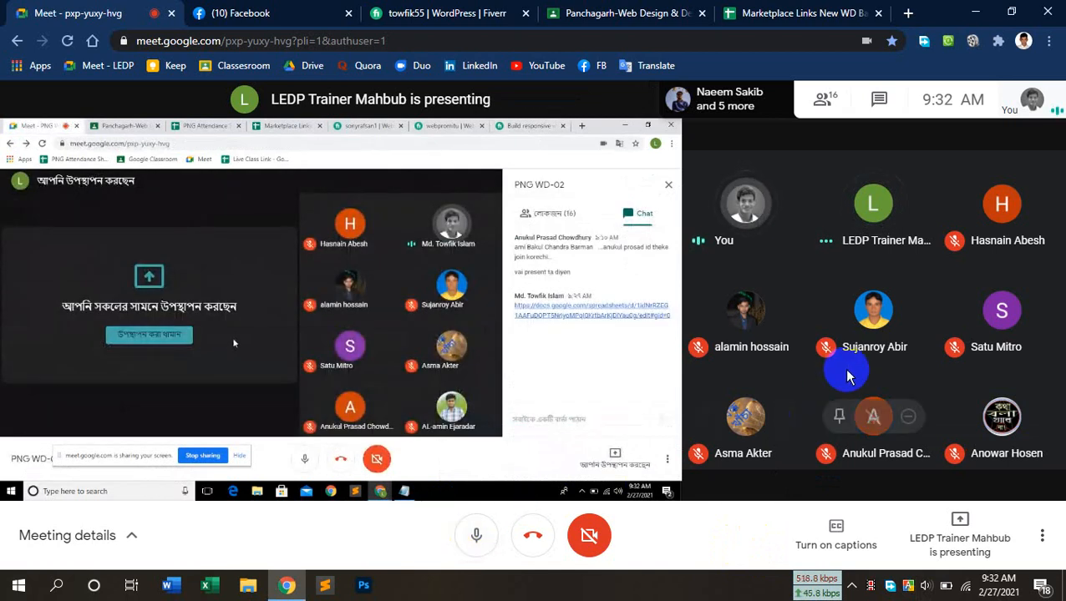
Turn the Meet microphone off while the trainer continues presenting
left_click(479, 534)
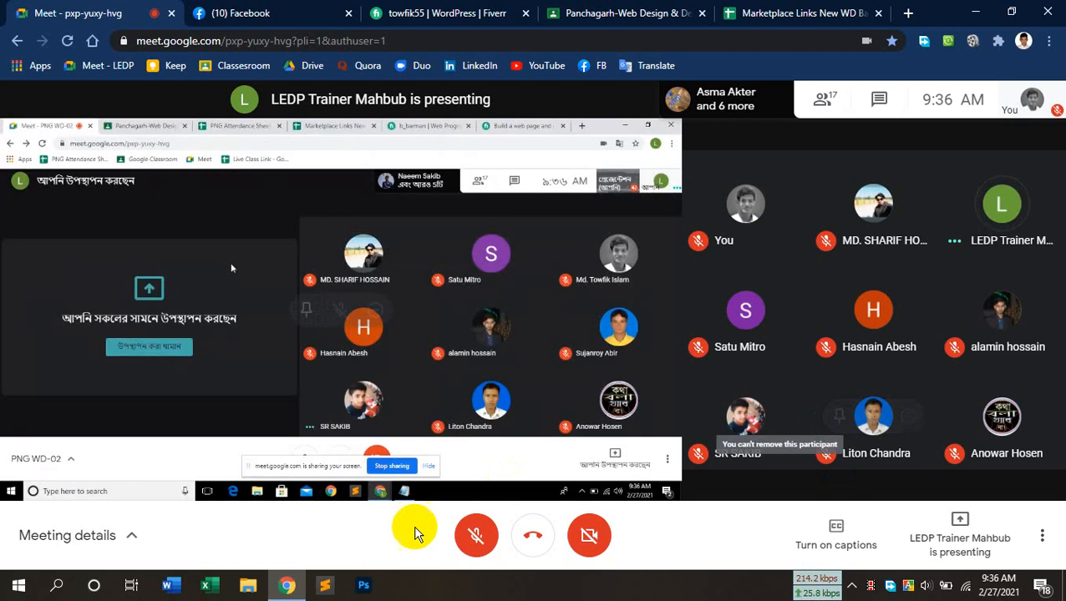
left_click(479, 539)
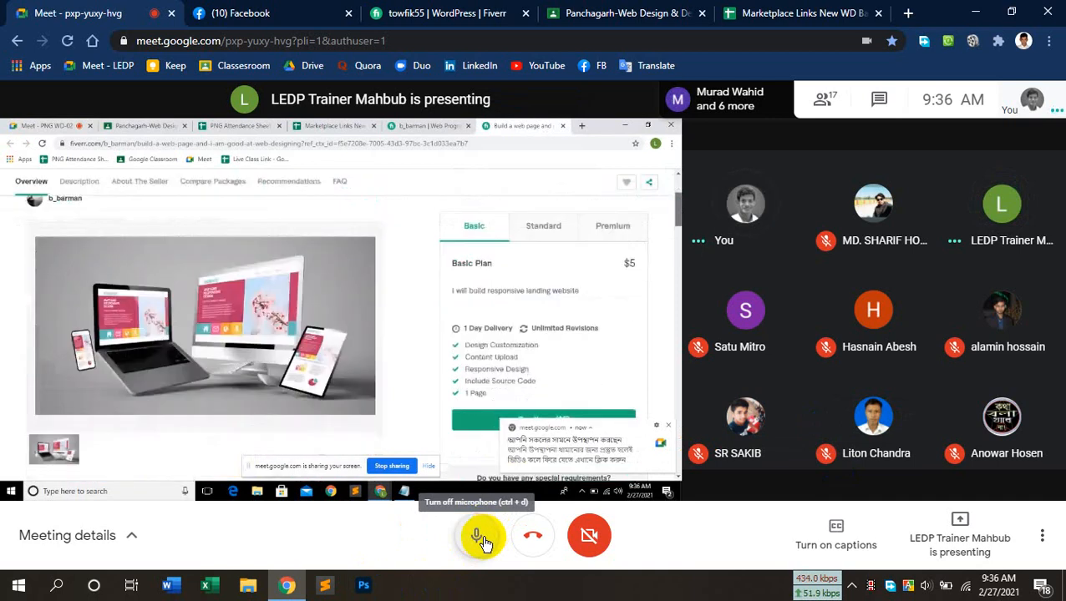
left_click(487, 538)
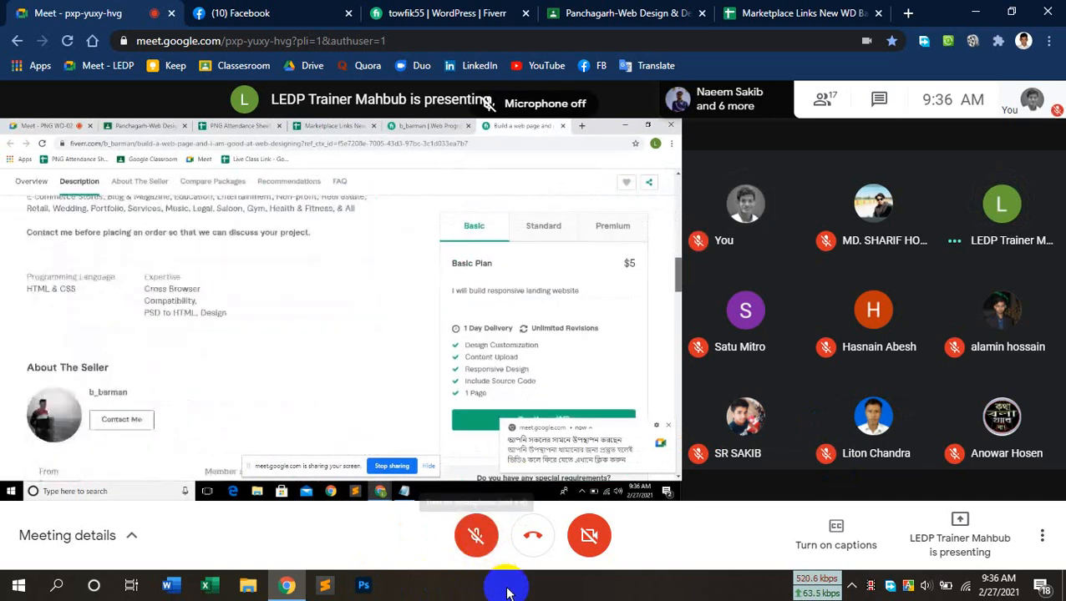
left_click(473, 547)
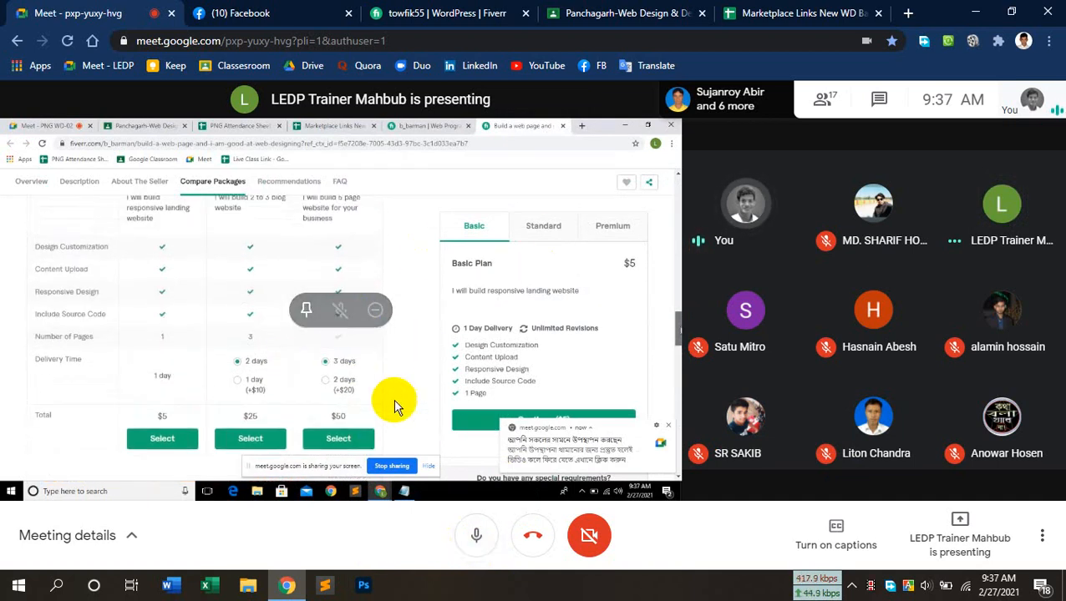
left_click(479, 539)
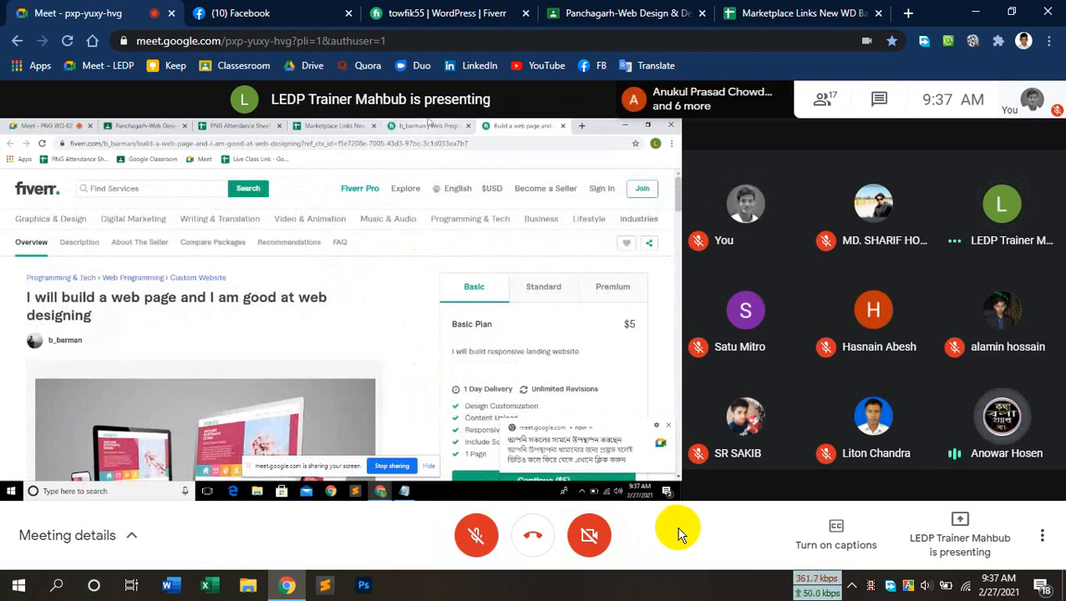
left_click(476, 538)
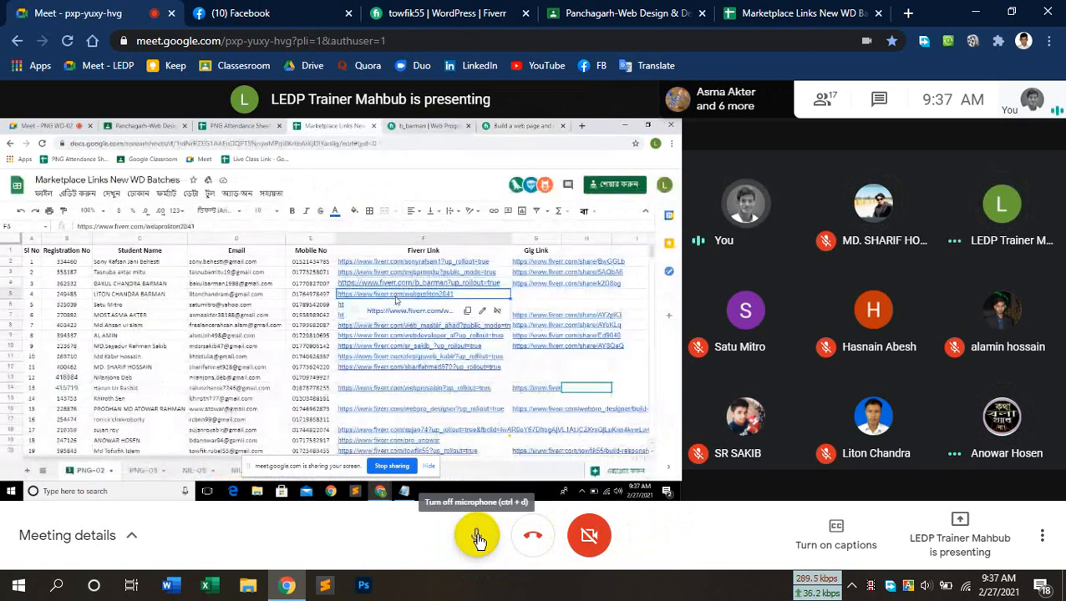
left_click(477, 538)
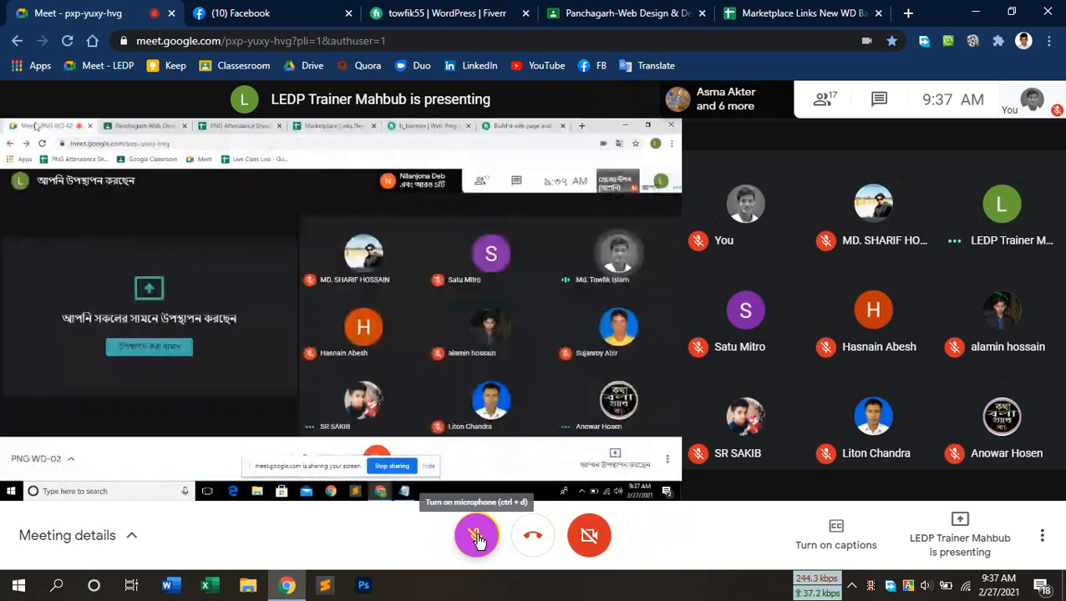
Toggle the mic, glance at the More options menu, and leave the microphone unmuted
left_click(477, 539)
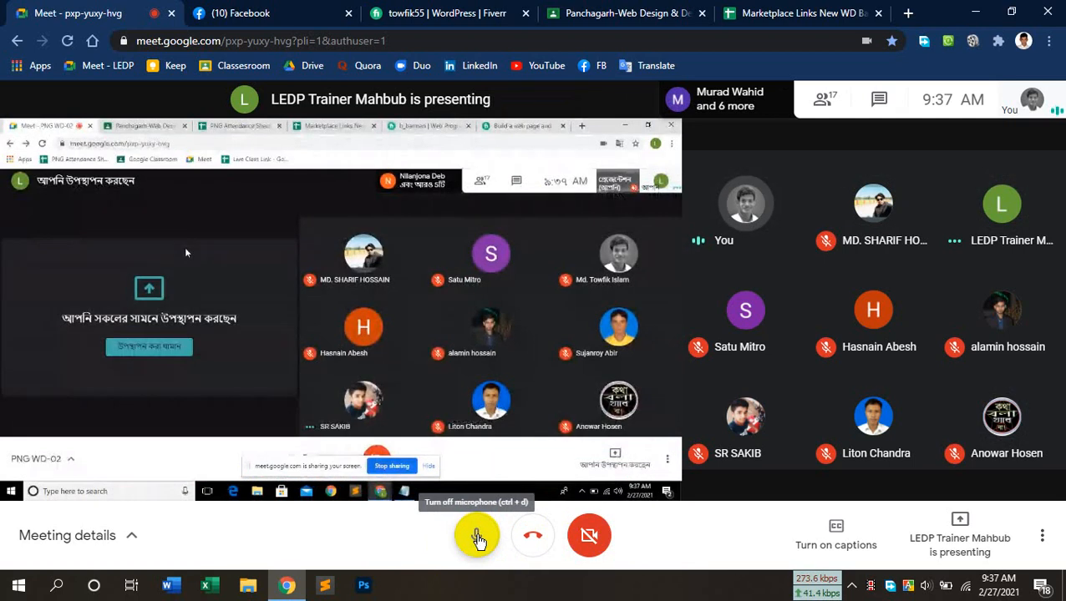
left_click(478, 539)
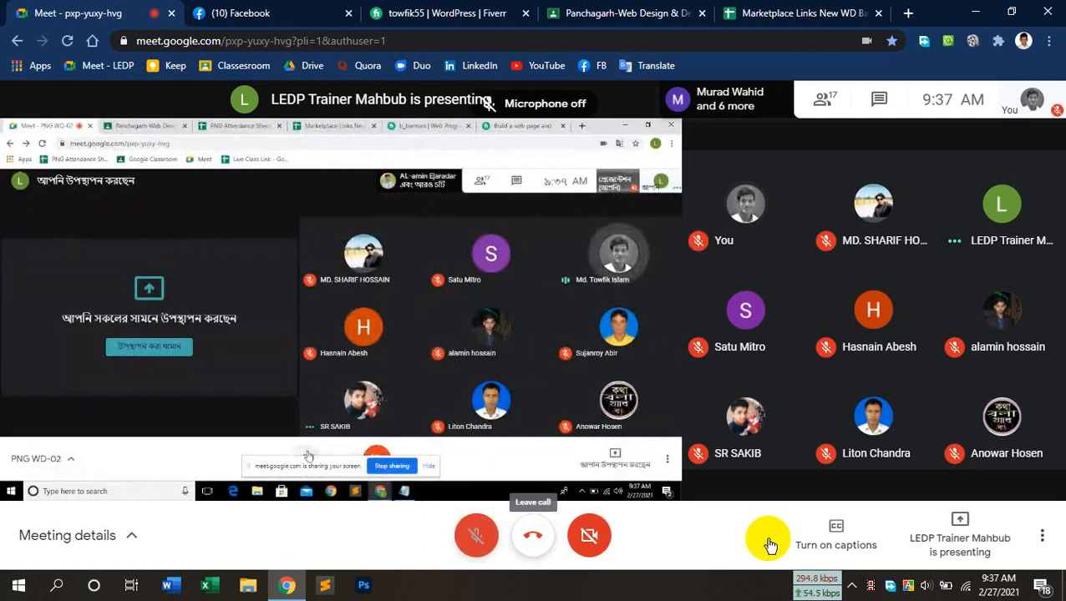
left_click(1043, 539)
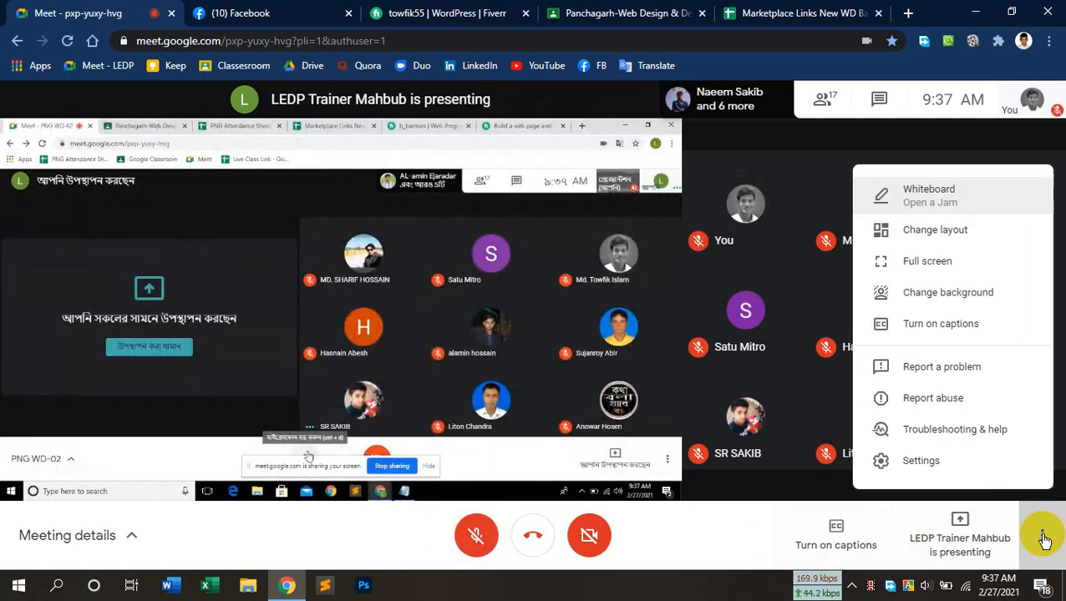
left_click(675, 565)
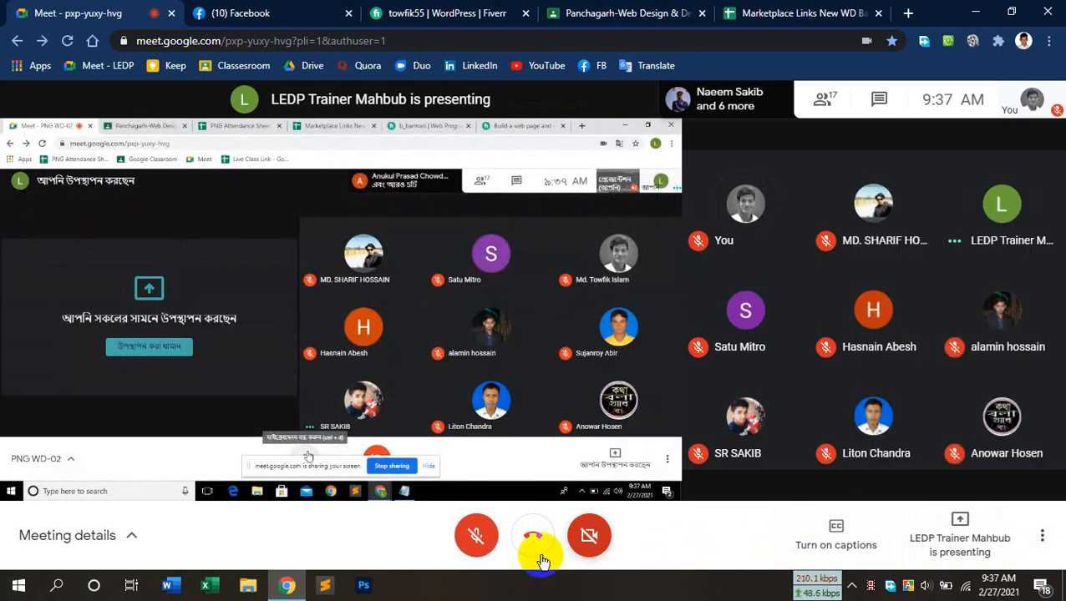
left_click(478, 537)
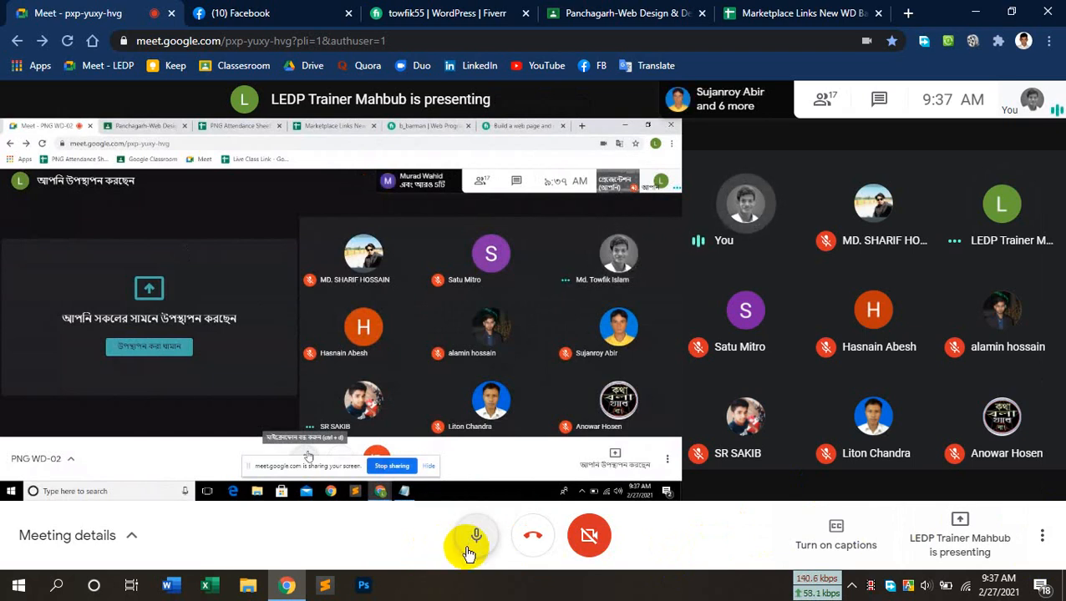
Mute the Meet microphone while the Fiverr gig form is being presented
left_click(469, 538)
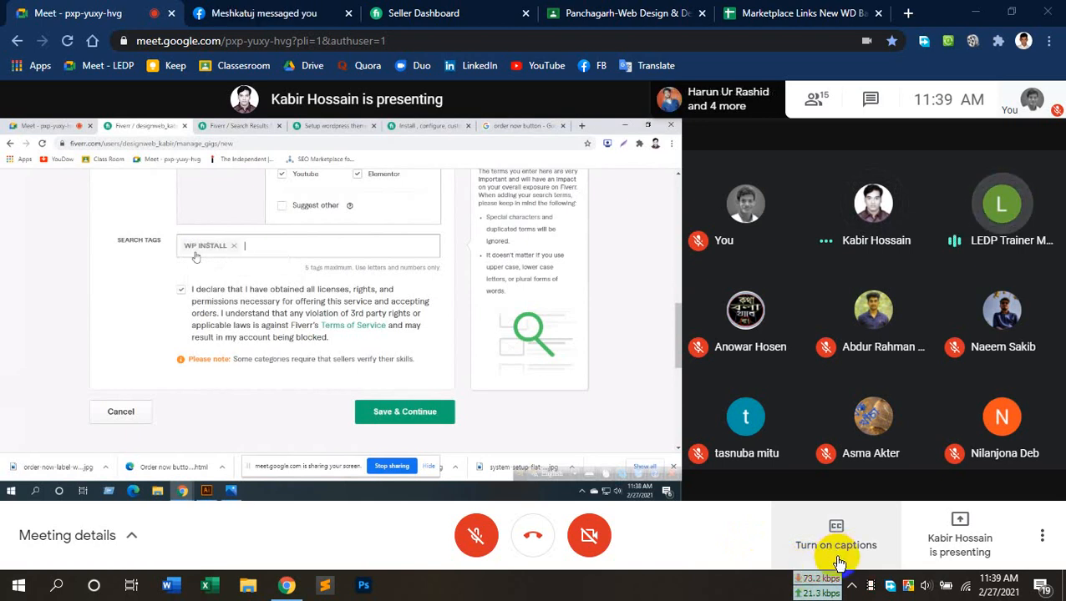
Close the Facebook notification browser tab, keeping the Meet and work tabs
left_click(348, 13)
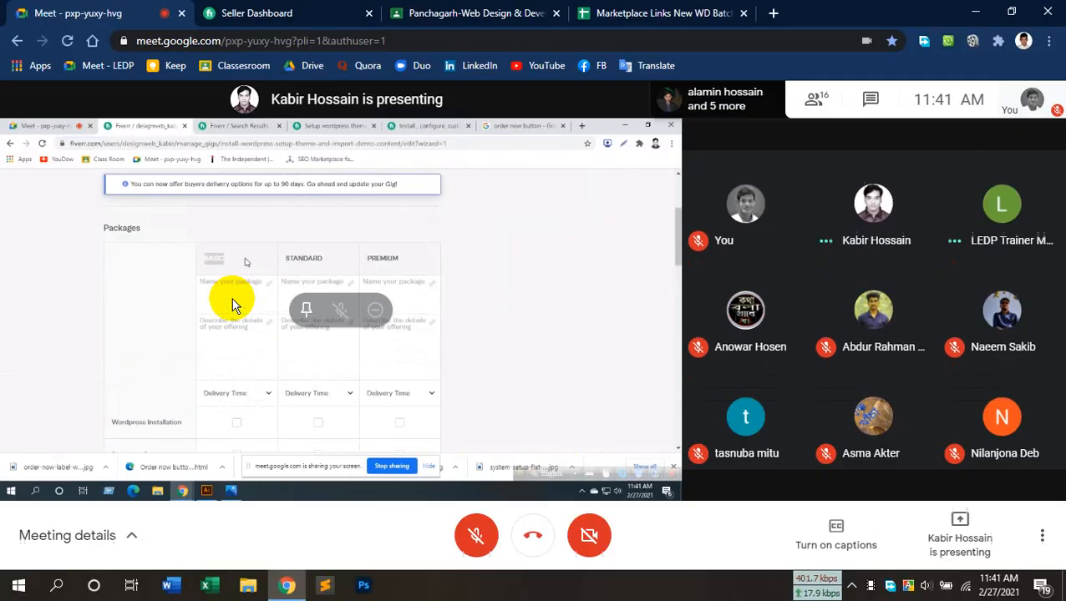
Switch the meeting showing the shared Fiverr pricing grid to full screen
double_click(238, 303)
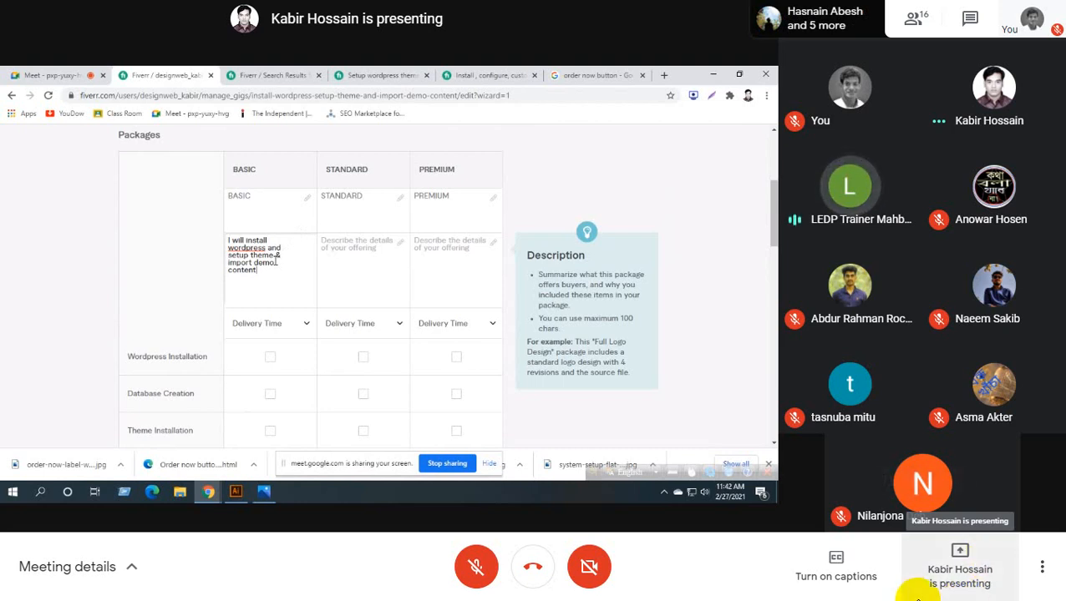
Exit full-screen view so the browser tabs and taskbar reappear
key("Escape")
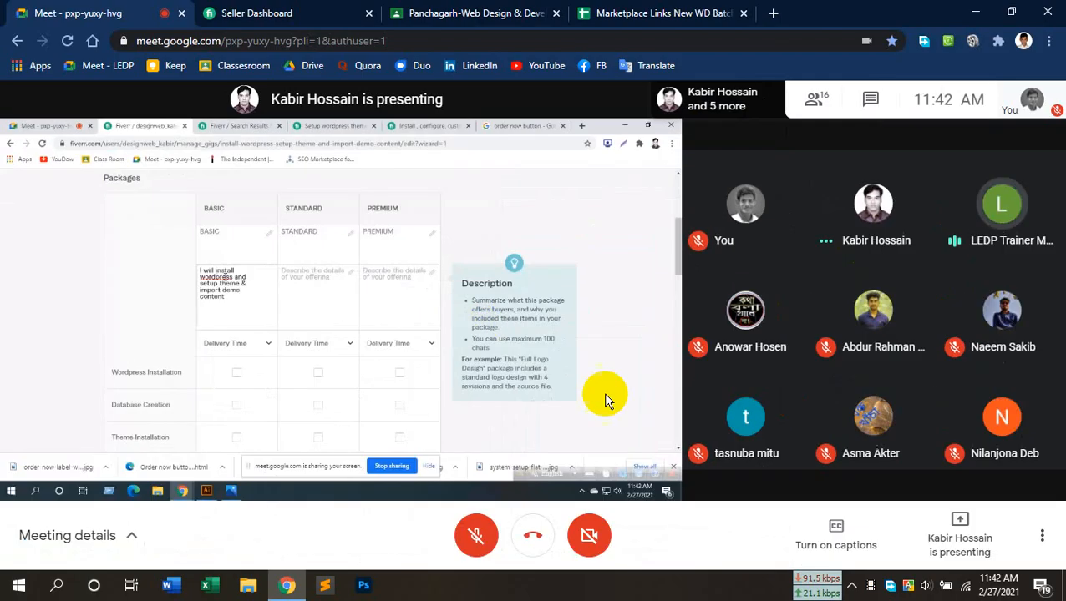
Lower the speaker volume to 11, then raise it back up to 16
left_click(925, 585)
left_click_drag(869, 556, 861, 560)
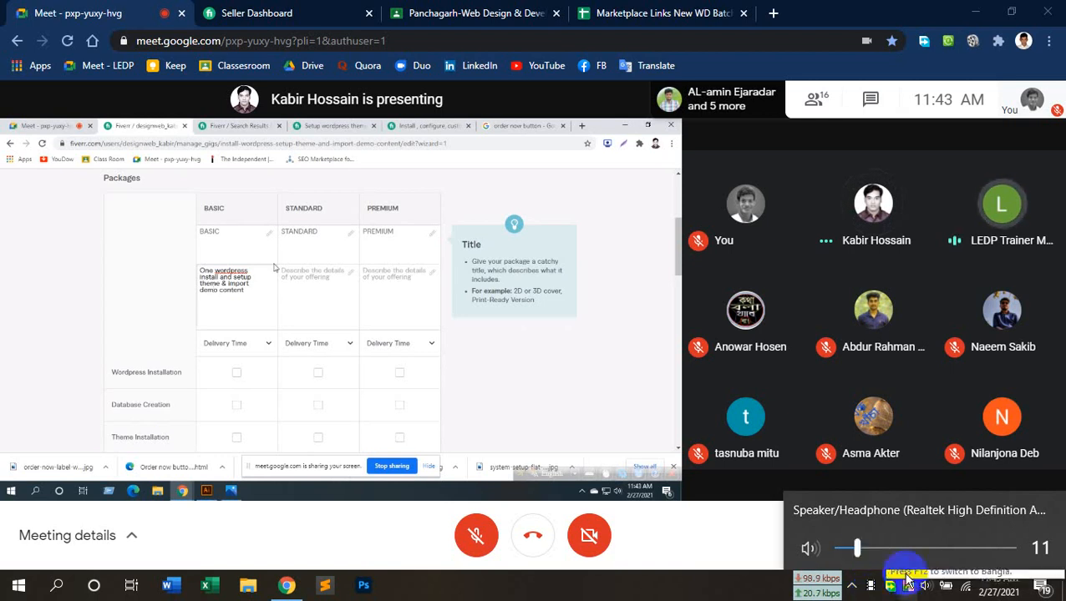
left_click_drag(856, 547, 873, 552)
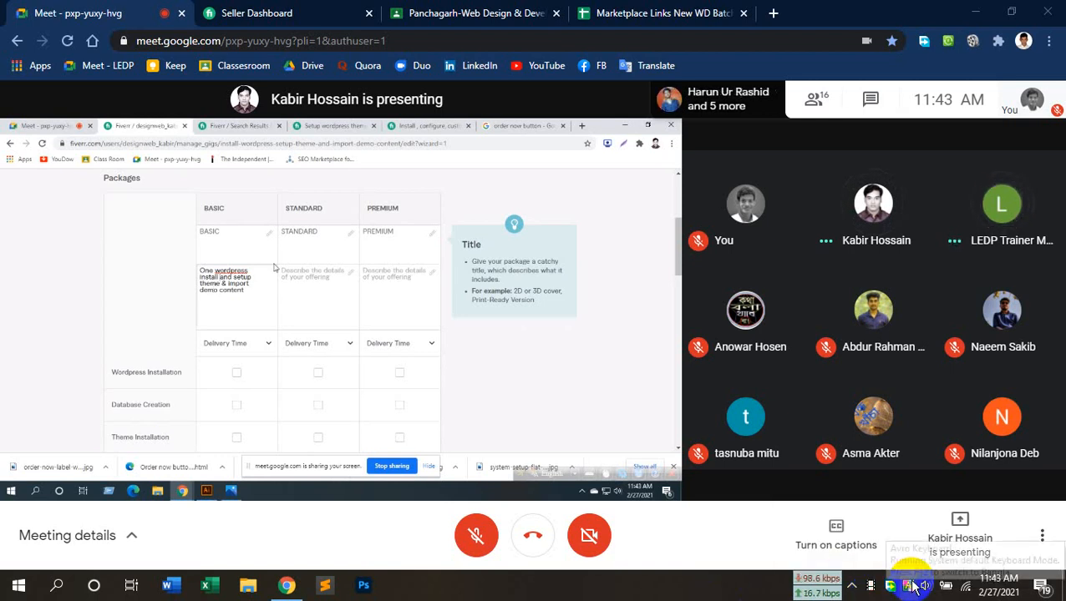
Put the shared Fiverr gig presentation back into full-screen view
double_click(553, 347)
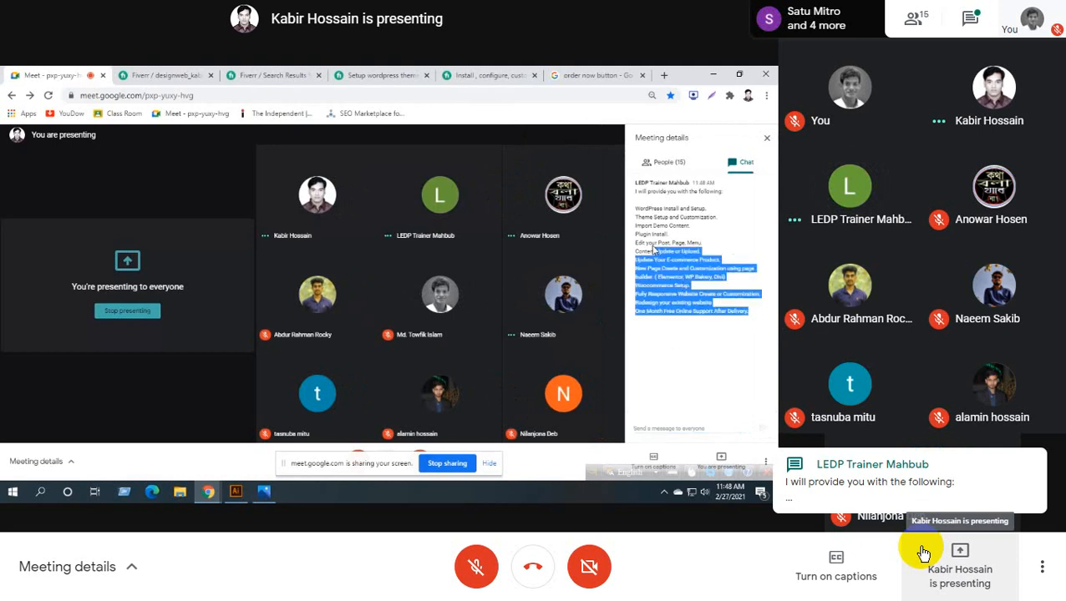
Open the meeting chat panel and pin the shared presentation to enlarge it
left_click(970, 19)
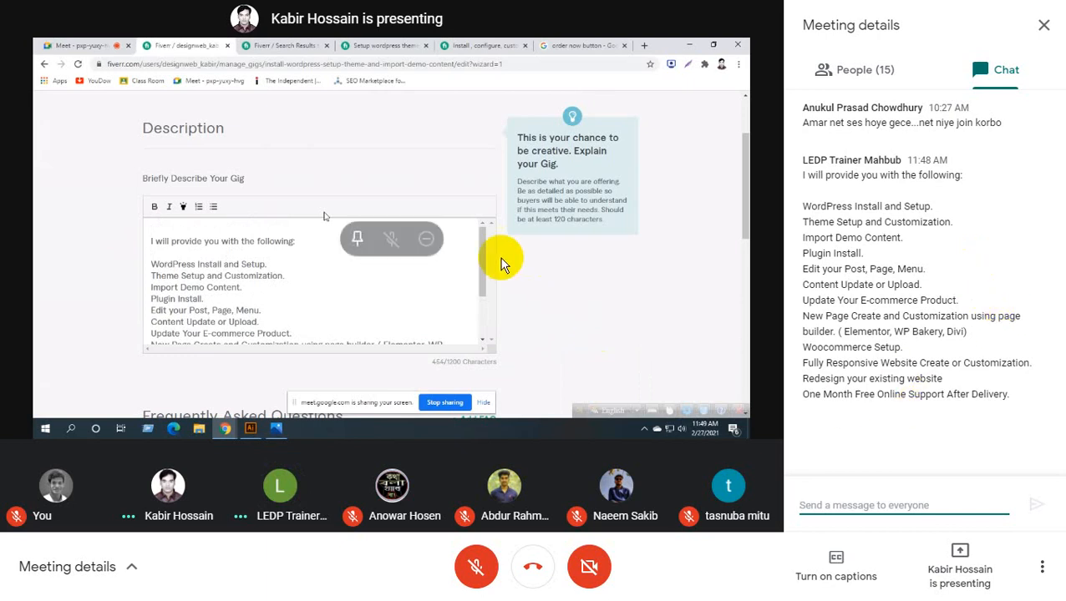
left_click(359, 250)
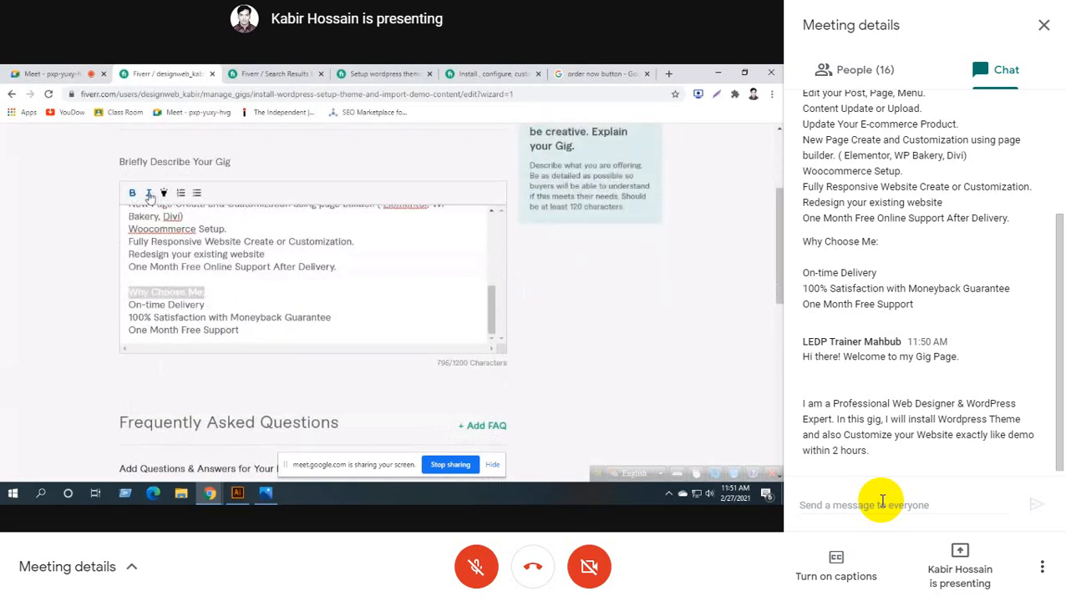
Add a new line after 'One Month Free Support' and bold the three benefit lines under 'Why Choose Me:'
left_click(248, 299)
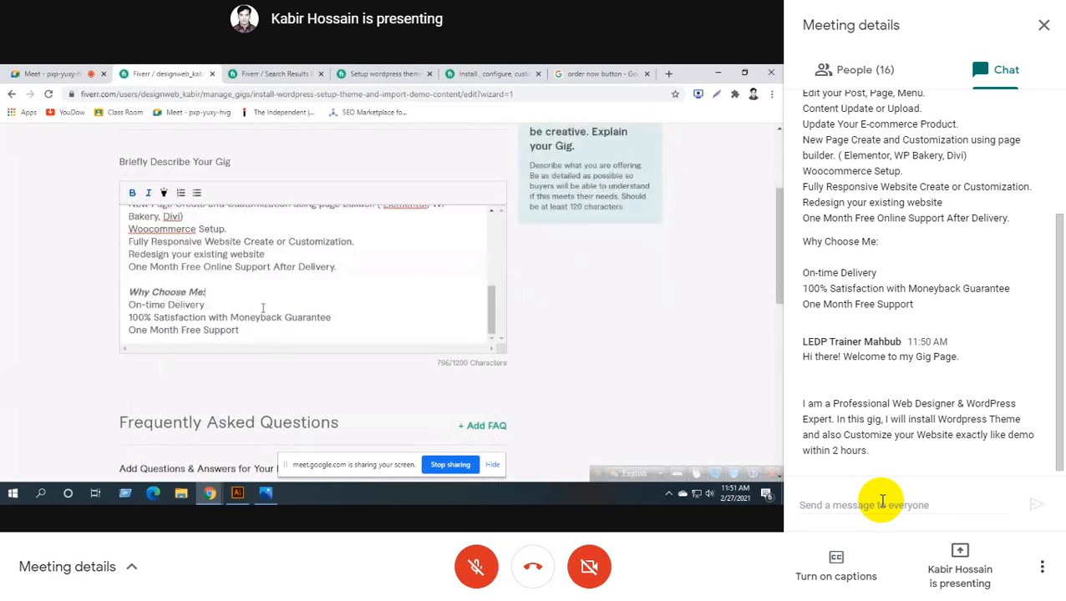
scroll(262, 308, "down", 1)
left_click(304, 276)
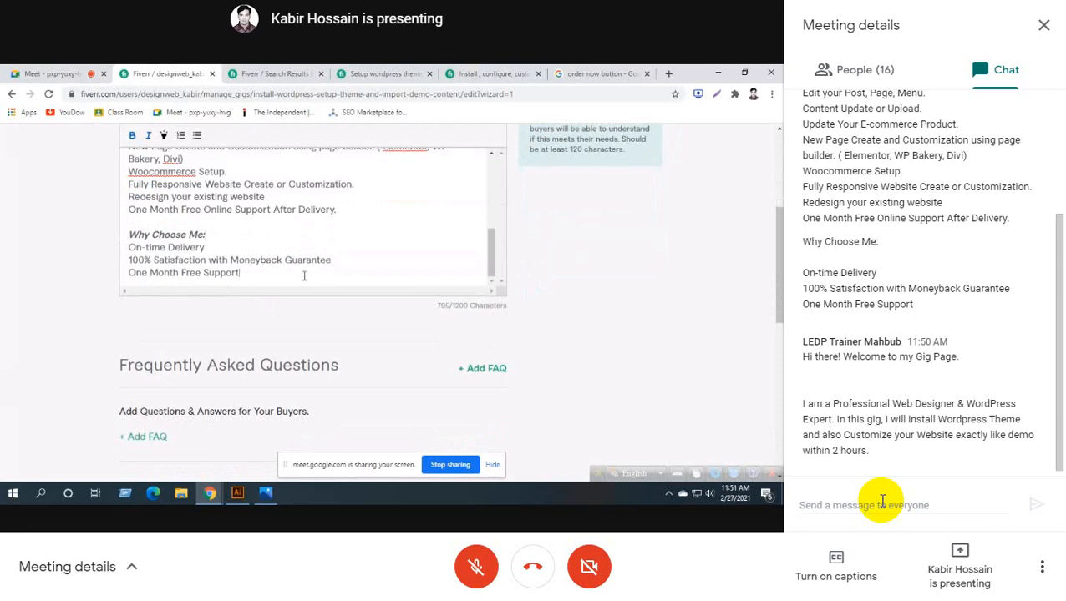
key("Return")
key("Return")
left_click_drag(244, 248, 129, 222)
left_click(131, 125)
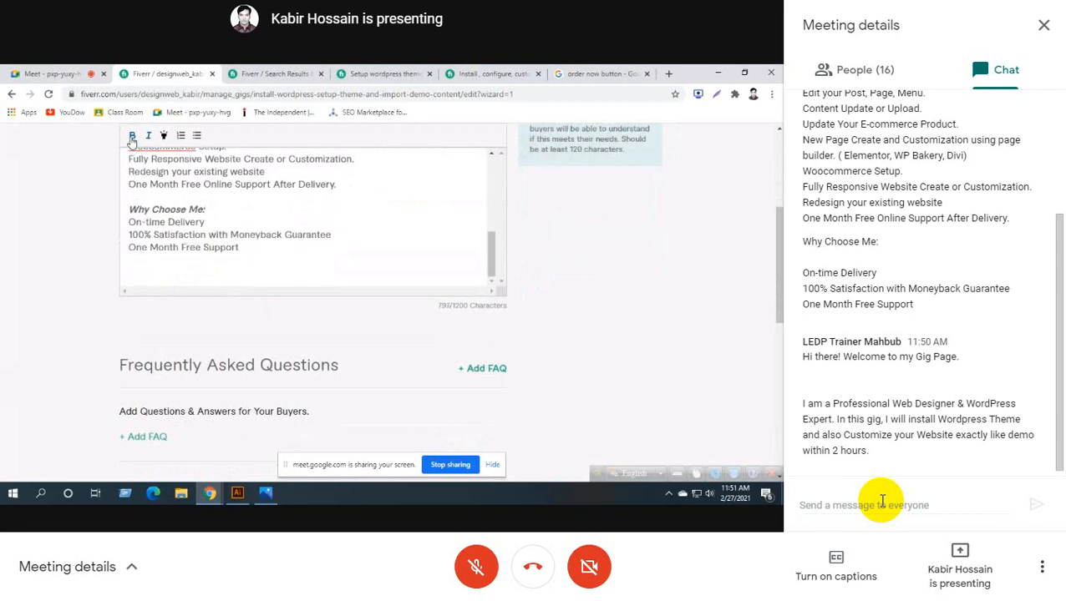
left_click_drag(257, 252, 130, 220)
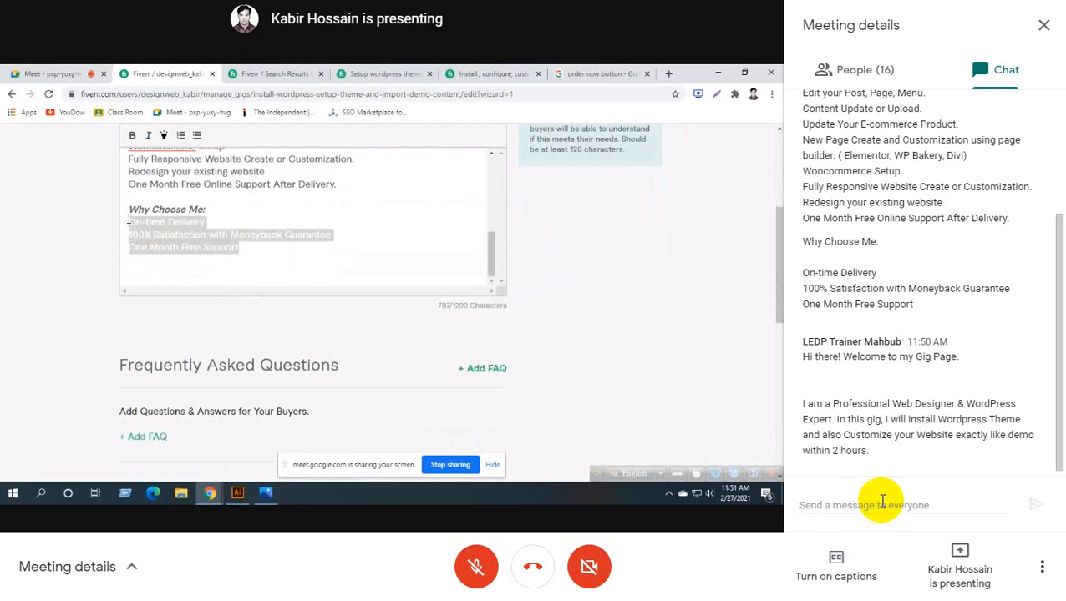
left_click(142, 275)
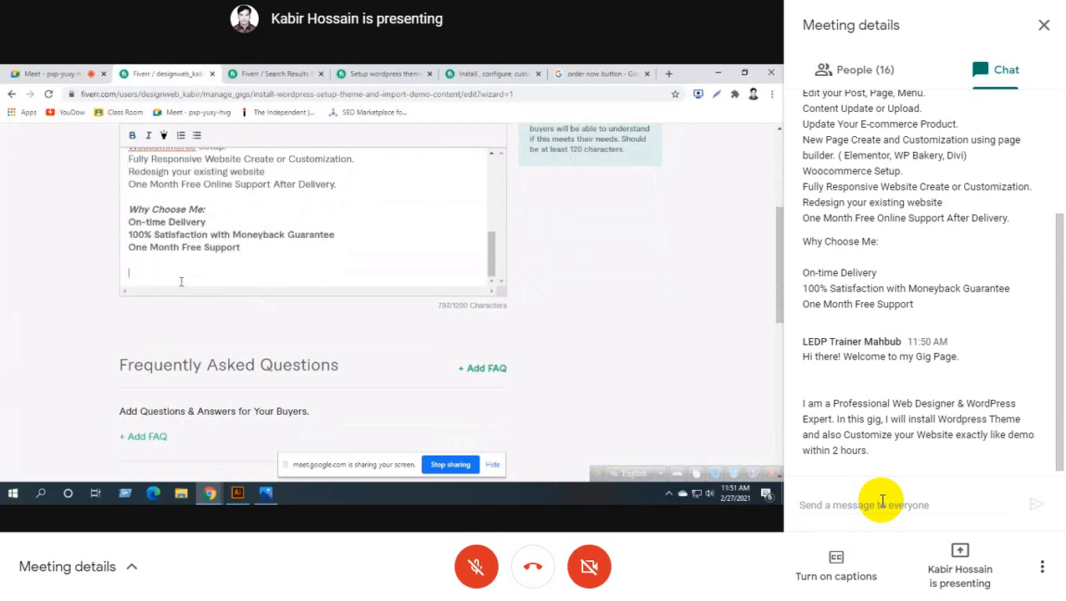
type("Thanks,")
Replace the flagged 'Elementor' with 'Element or,' and select all the description text
scroll(325, 255, "down", 1)
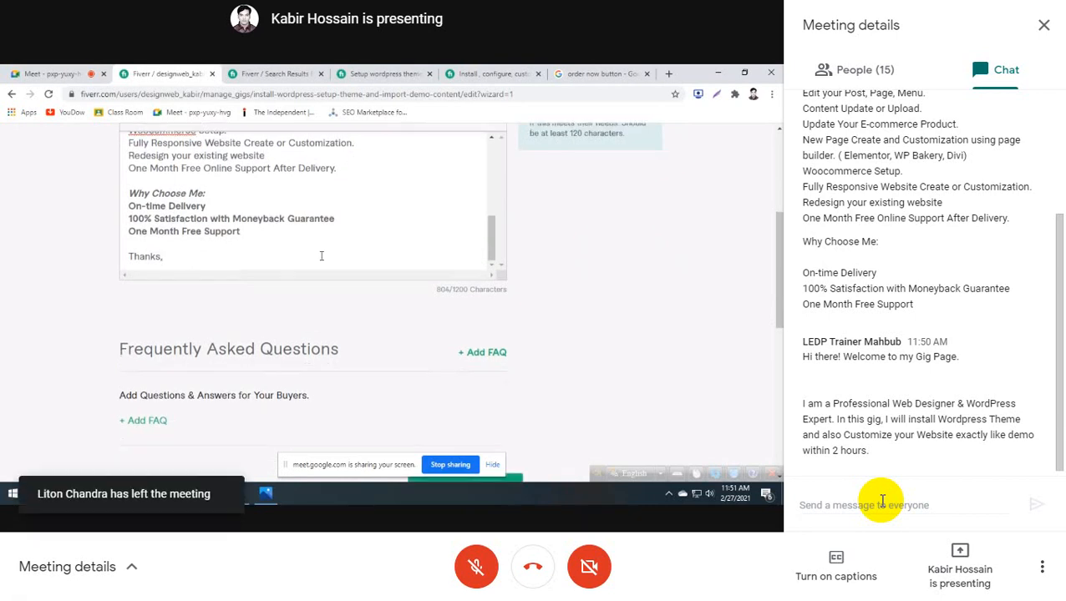
scroll(347, 248, "up", 1)
scroll(345, 243, "up", 3)
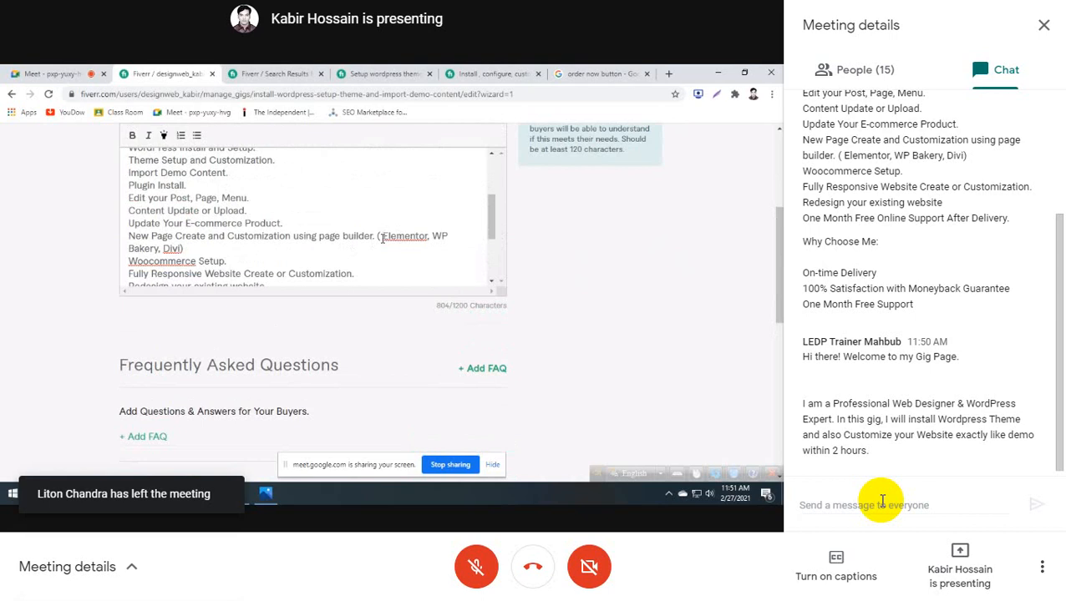
right_click(398, 238)
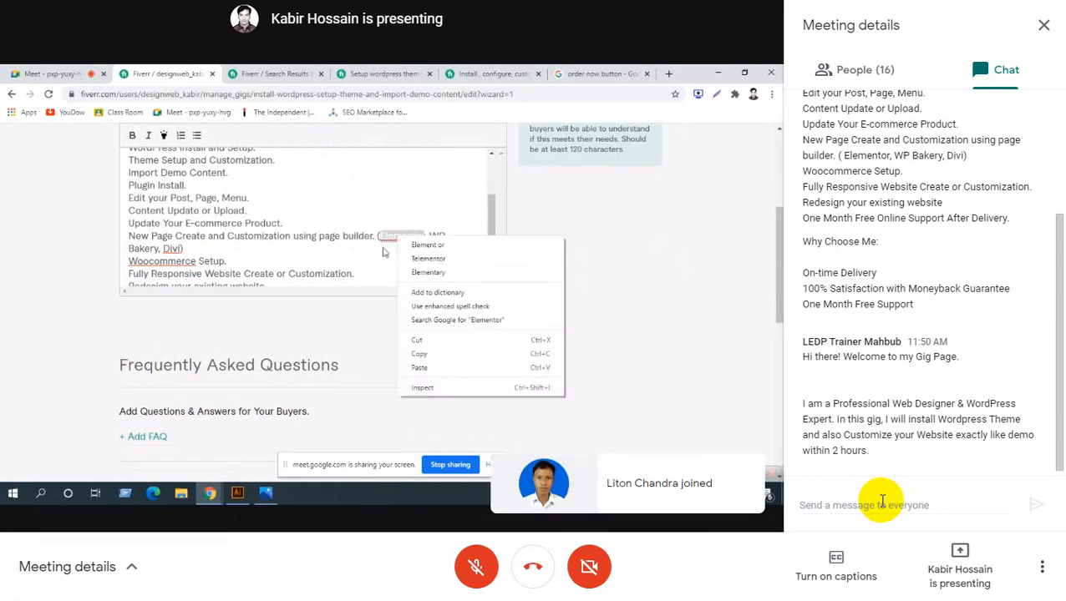
left_click(415, 244)
right_click(413, 236)
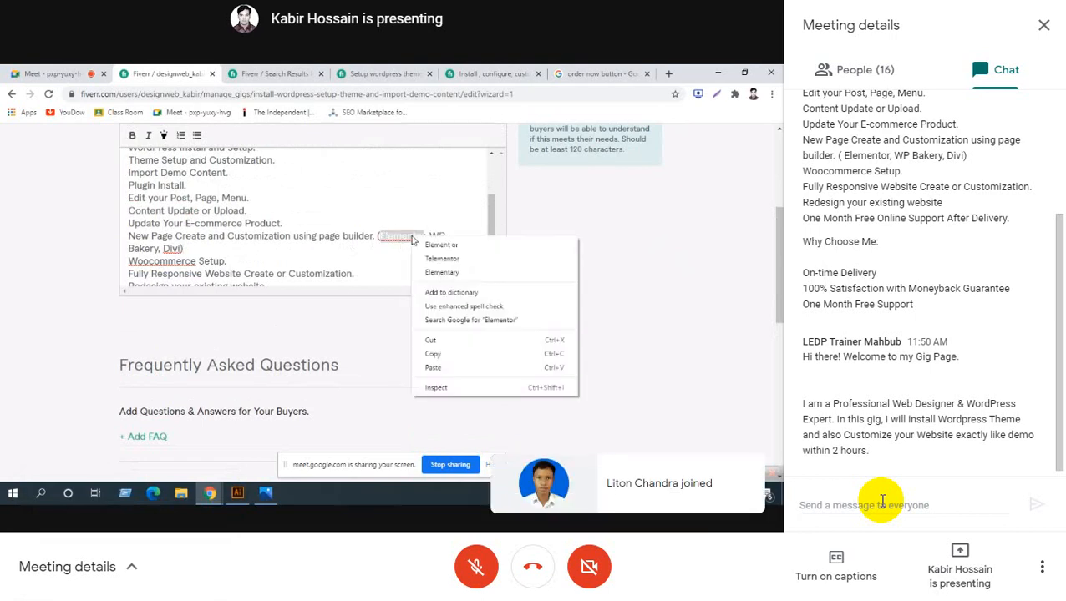
left_click(431, 244)
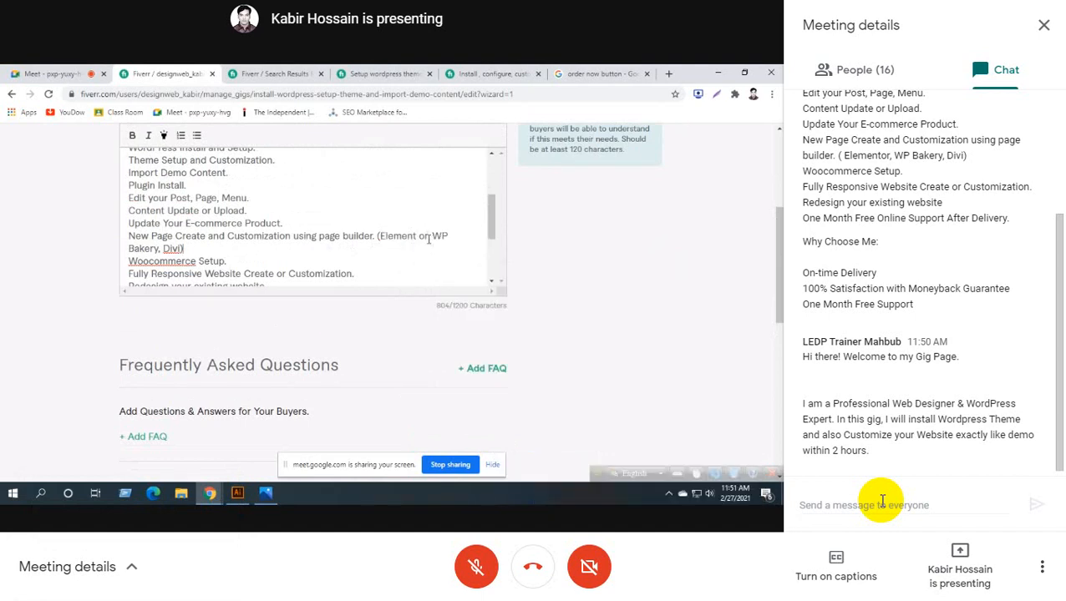
type(",")
key("ctrl+a")
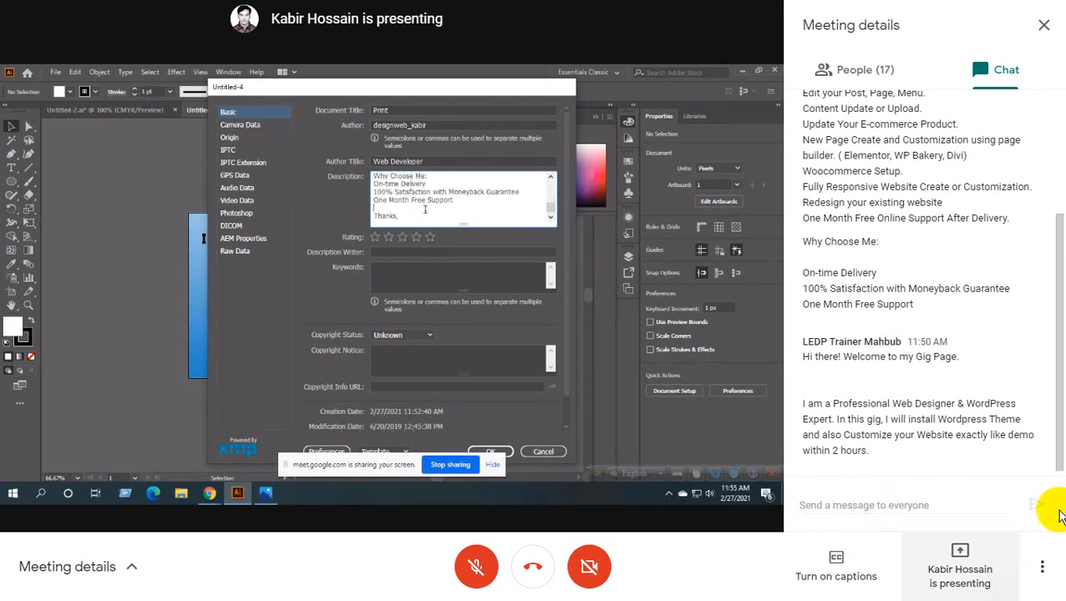
Close the Meeting details panel so the shared Illustrator screen fills the view
left_click(1043, 27)
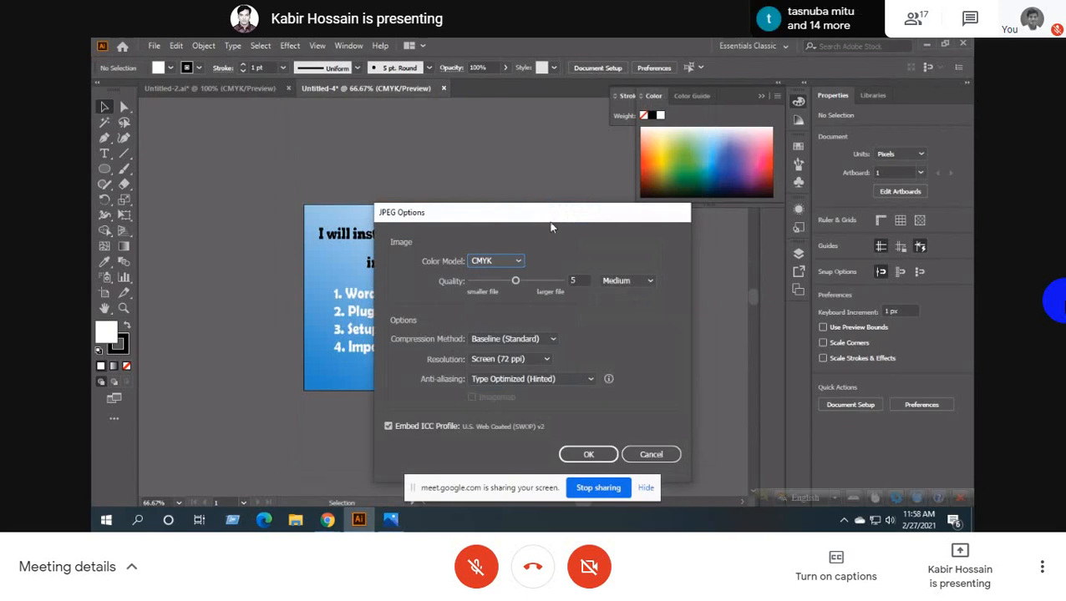
Export the gig image as JPEG with RGB colour, High quality and 150 ppi resolution
left_click_drag(551, 219, 527, 163)
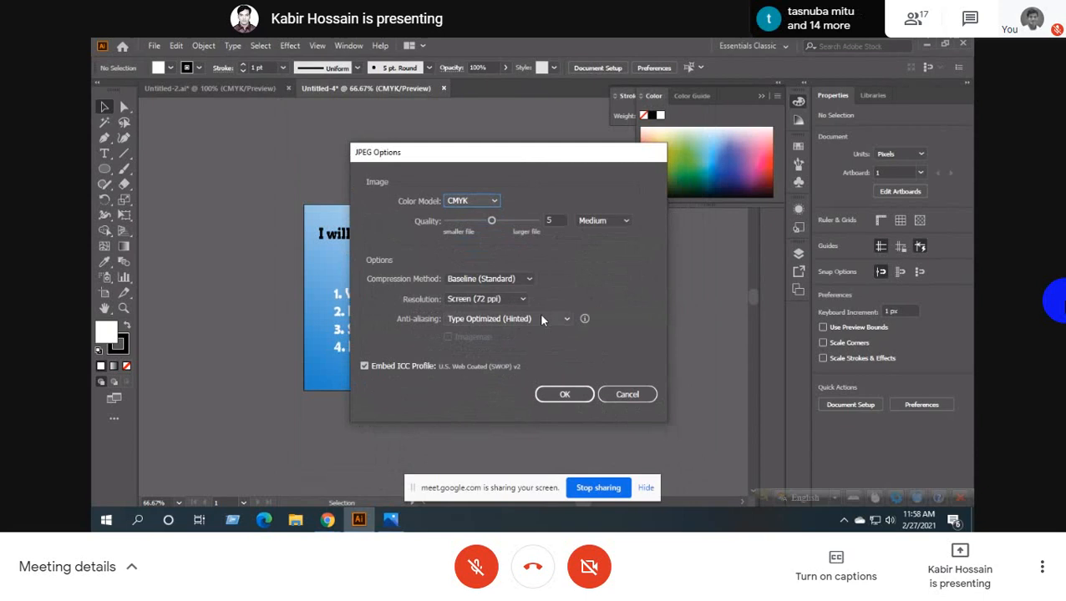
left_click(469, 202)
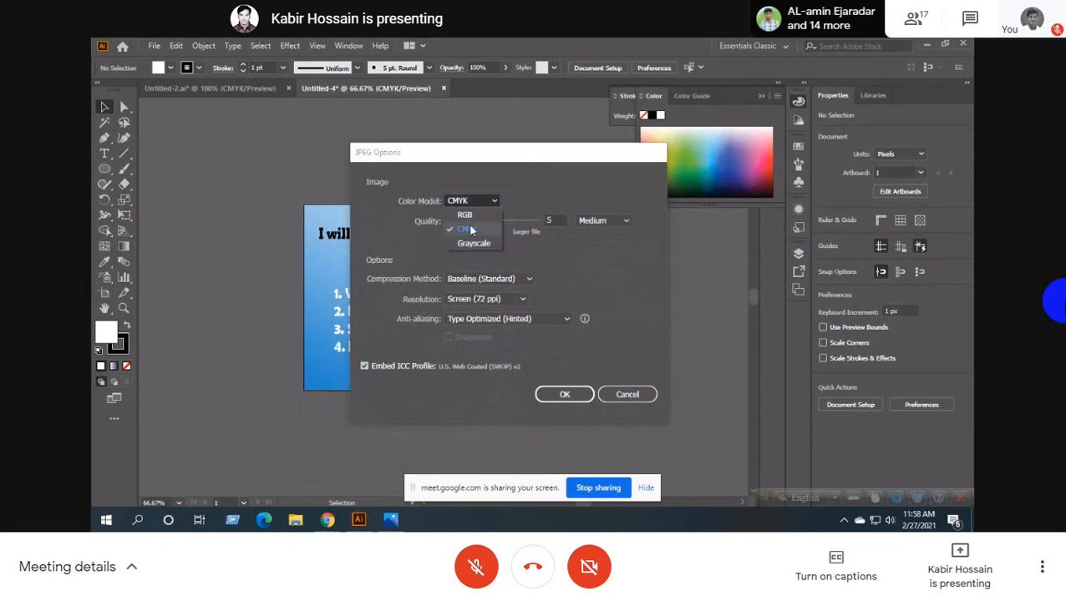
left_click(464, 216)
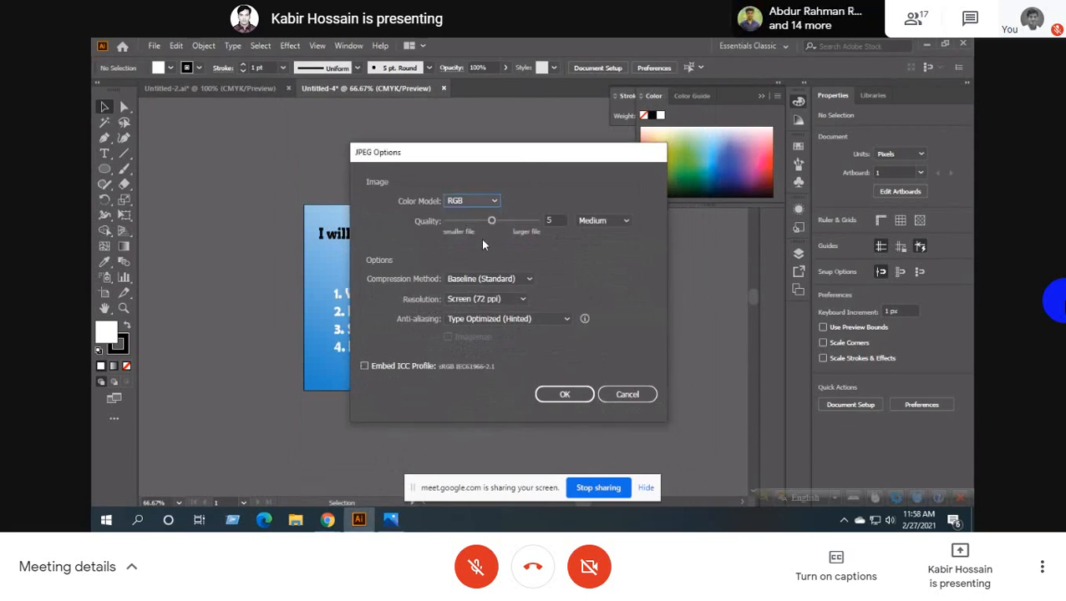
left_click(602, 221)
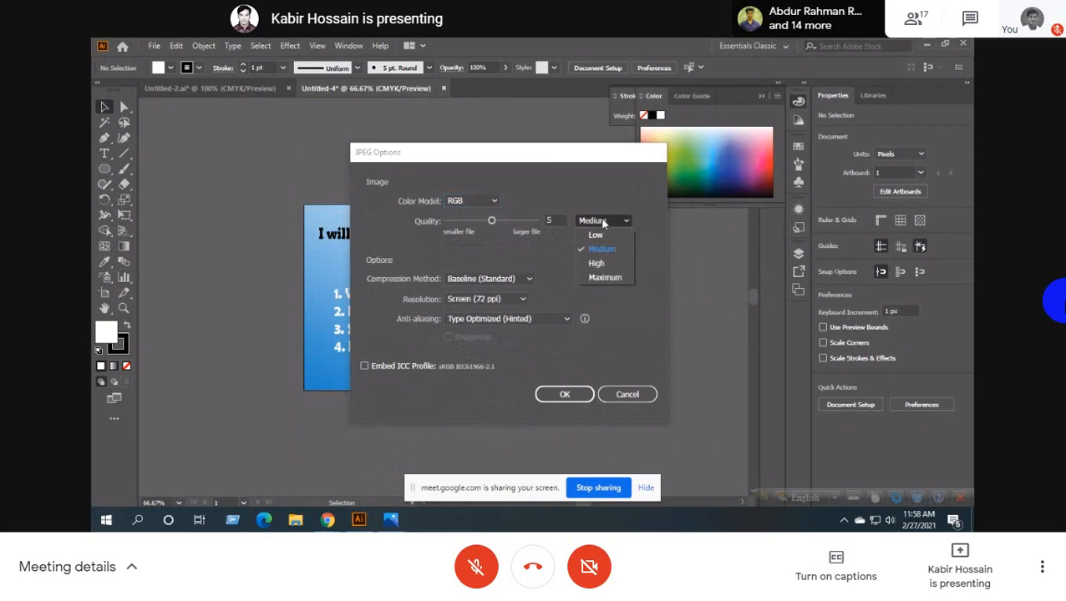
left_click(599, 263)
left_click_drag(406, 160, 485, 166)
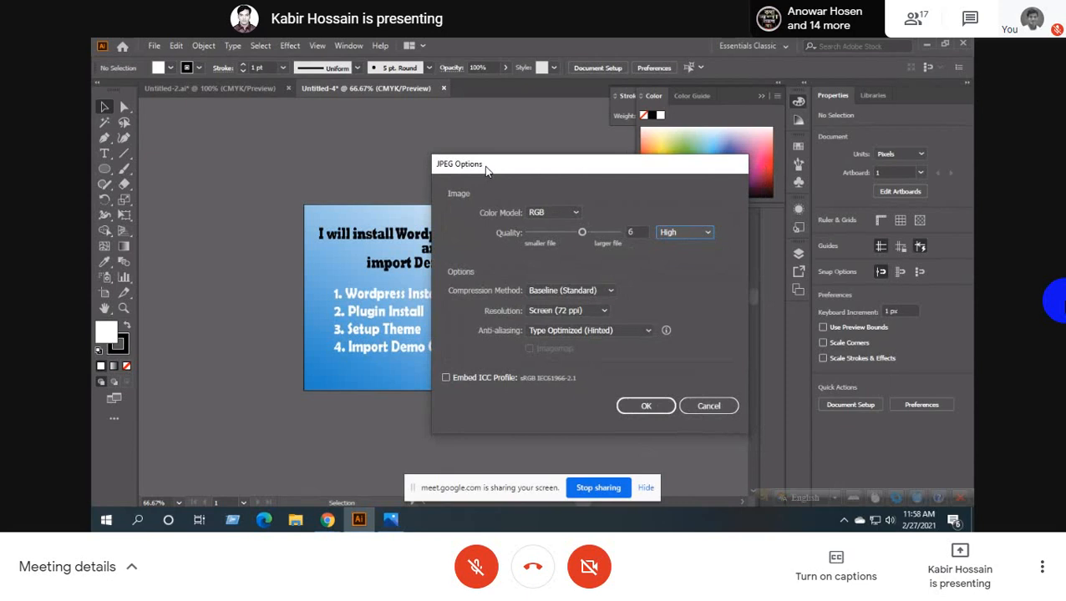
left_click_drag(515, 169, 462, 157)
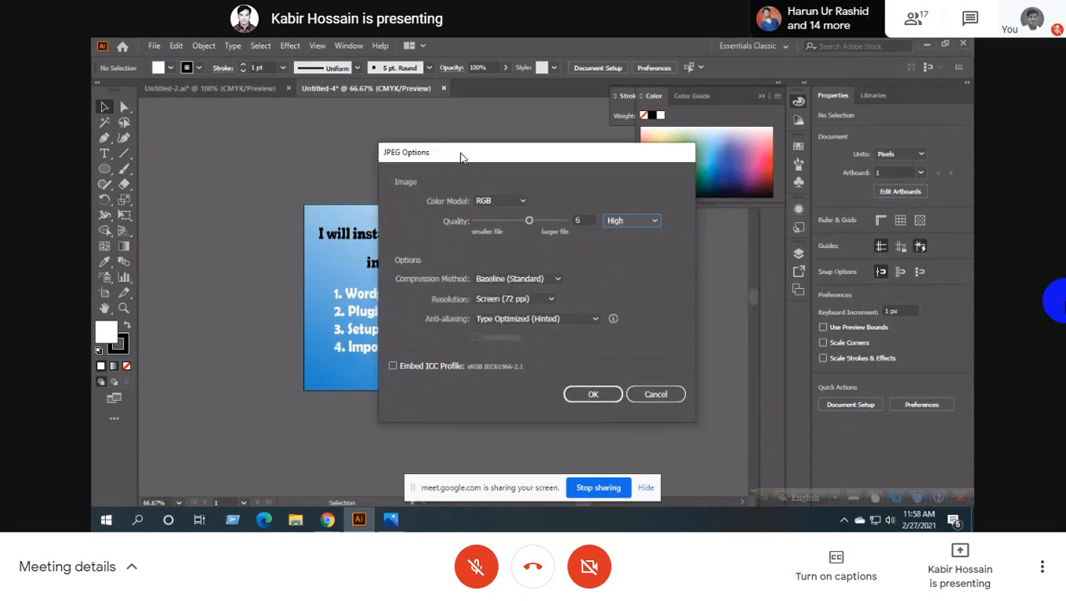
left_click(543, 299)
left_click(535, 327)
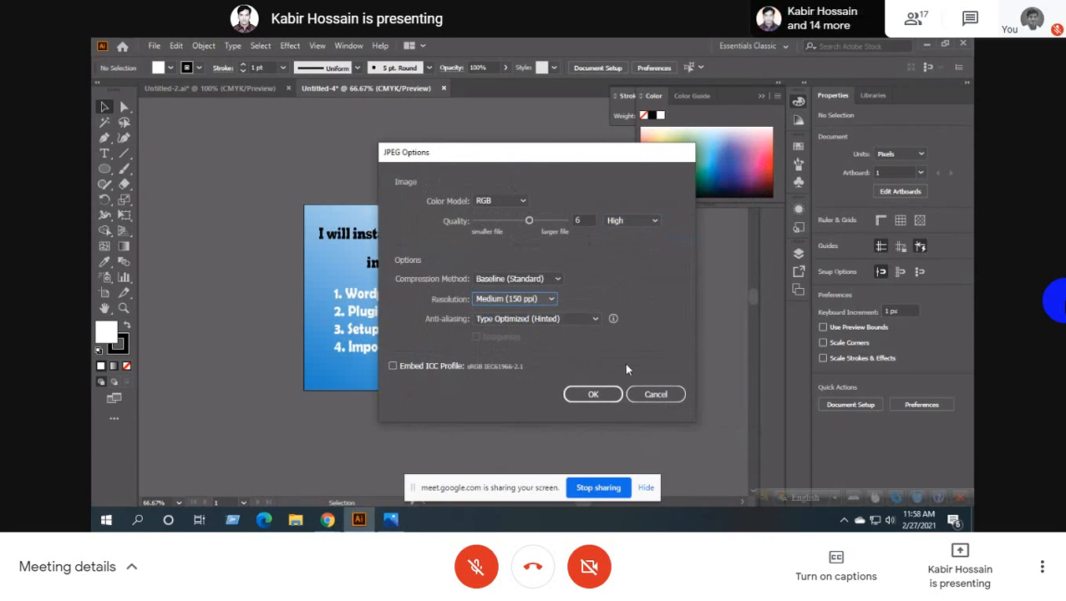
left_click(596, 394)
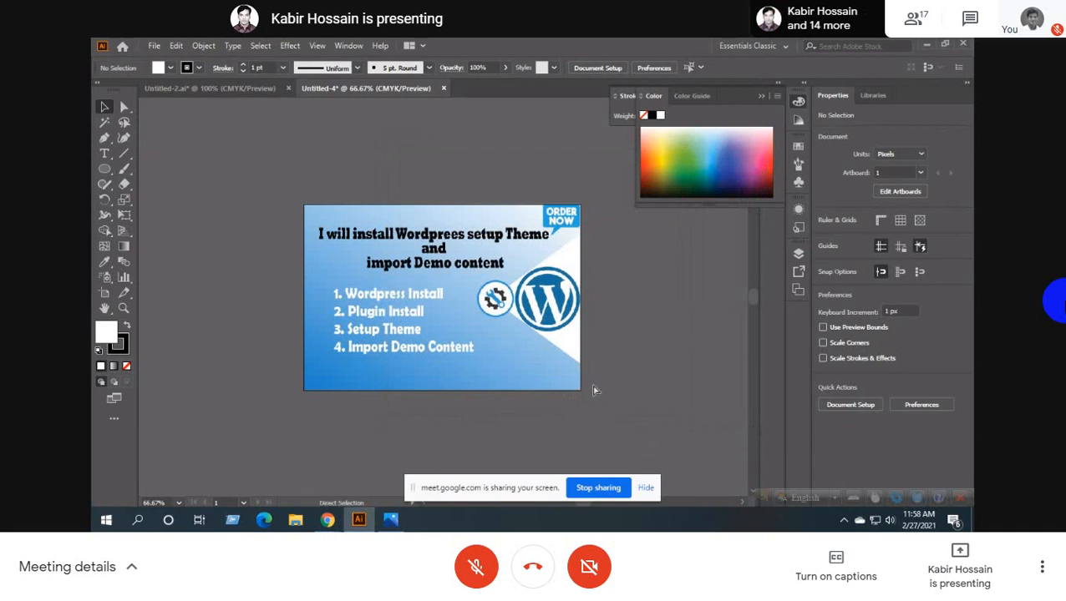
key("ctrl+plus")
key("ctrl+plus")
key("ctrl+plus")
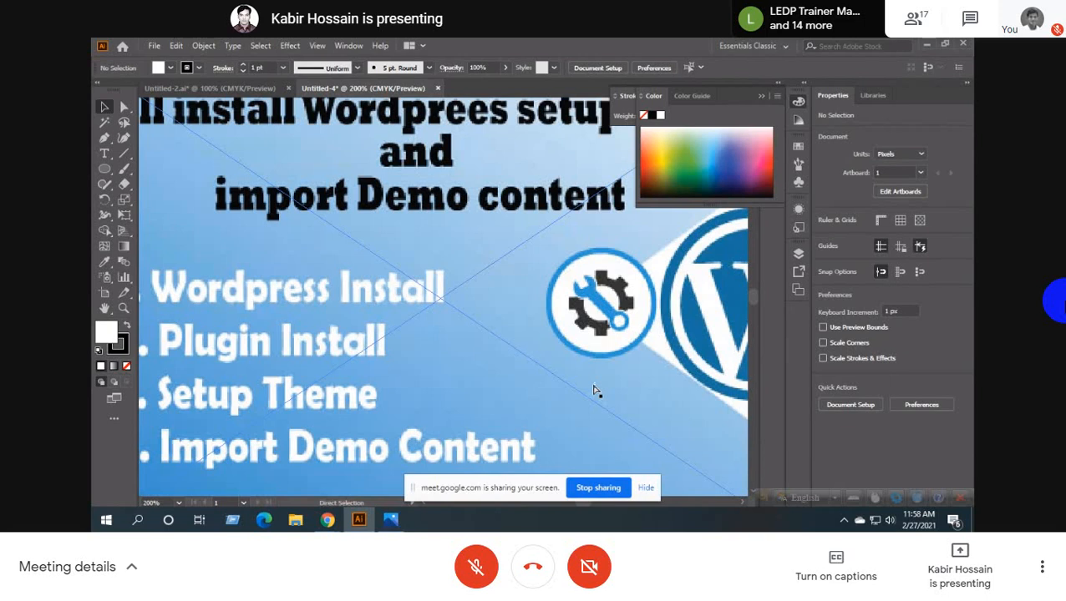
key("ctrl+minus")
key("ctrl+minus")
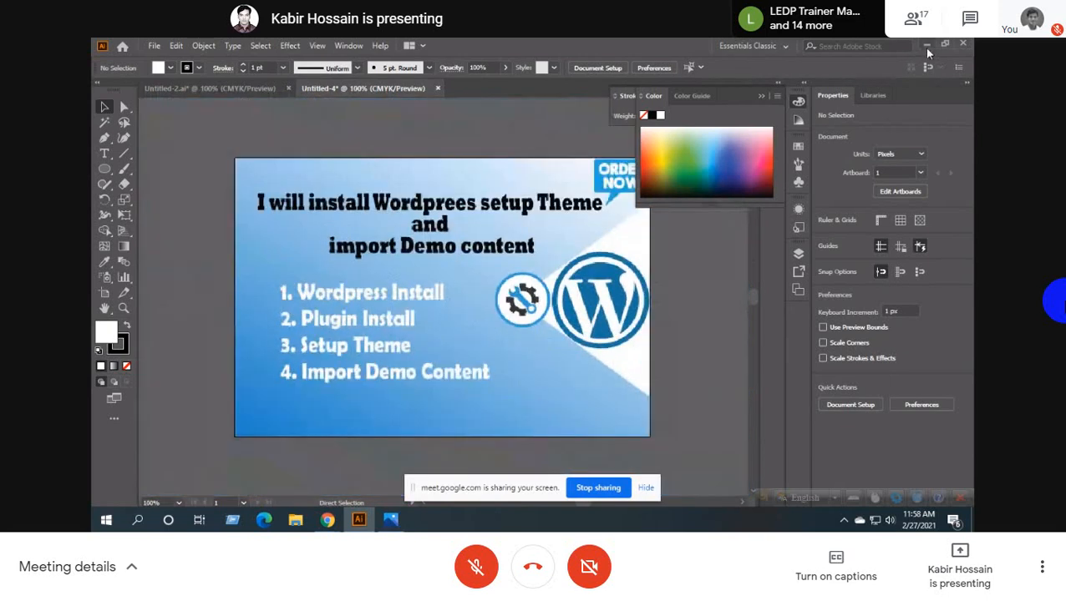
Compare 'worpress gig image-01.jpg' and 'wp-gig-image.jpg' in the photo viewer
left_click(925, 45)
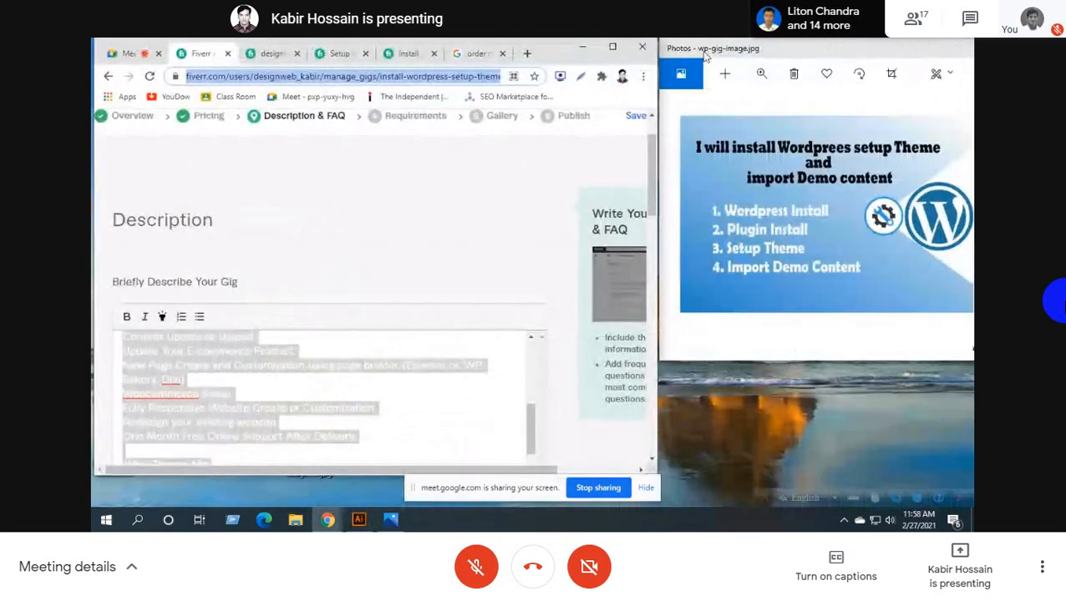
left_click(612, 47)
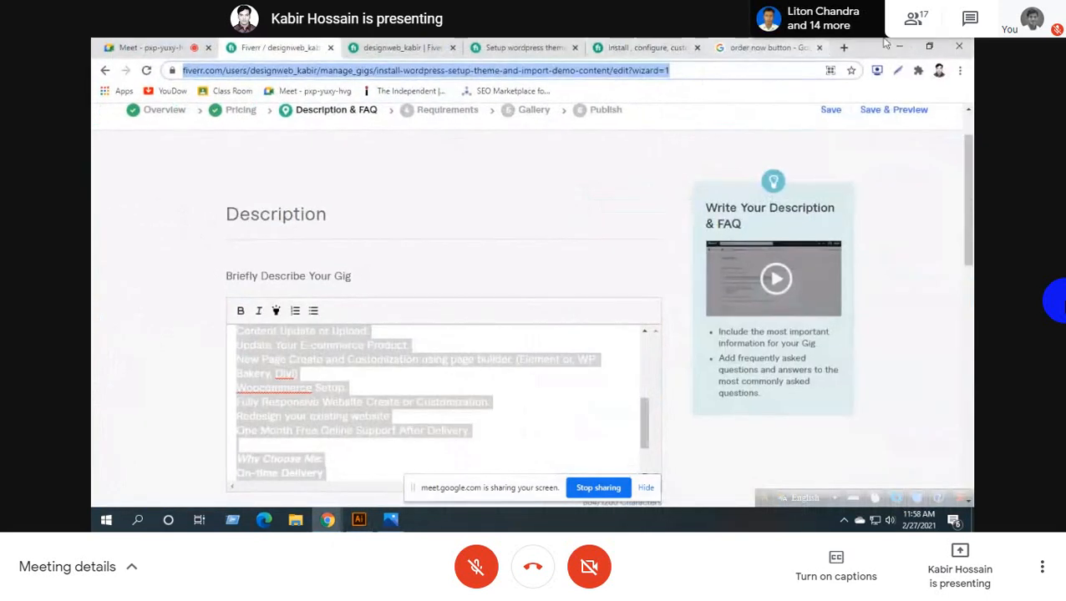
left_click(897, 53)
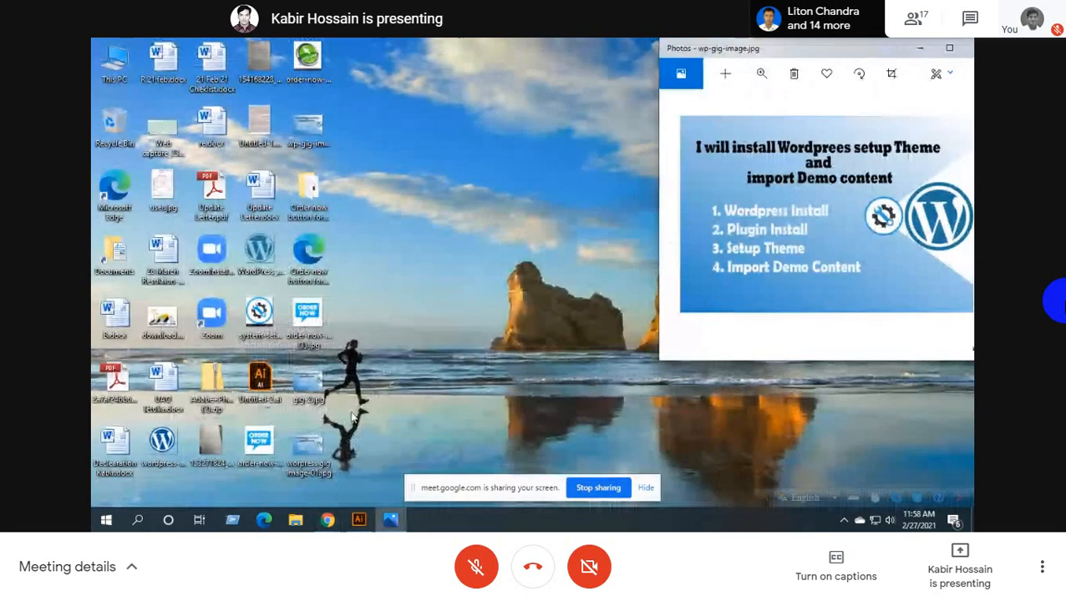
double_click(322, 449)
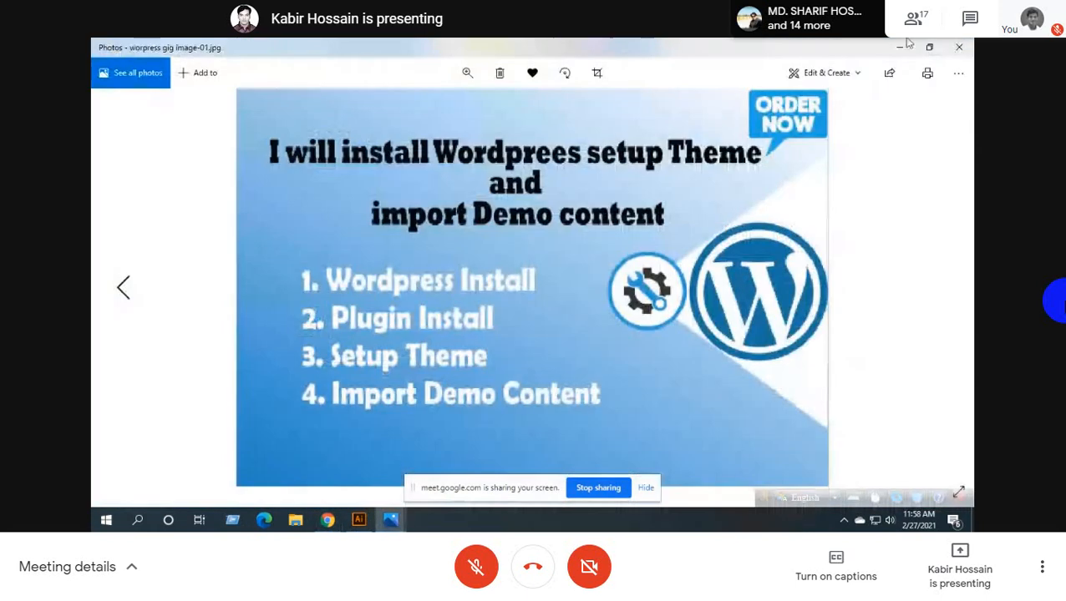
left_click(954, 48)
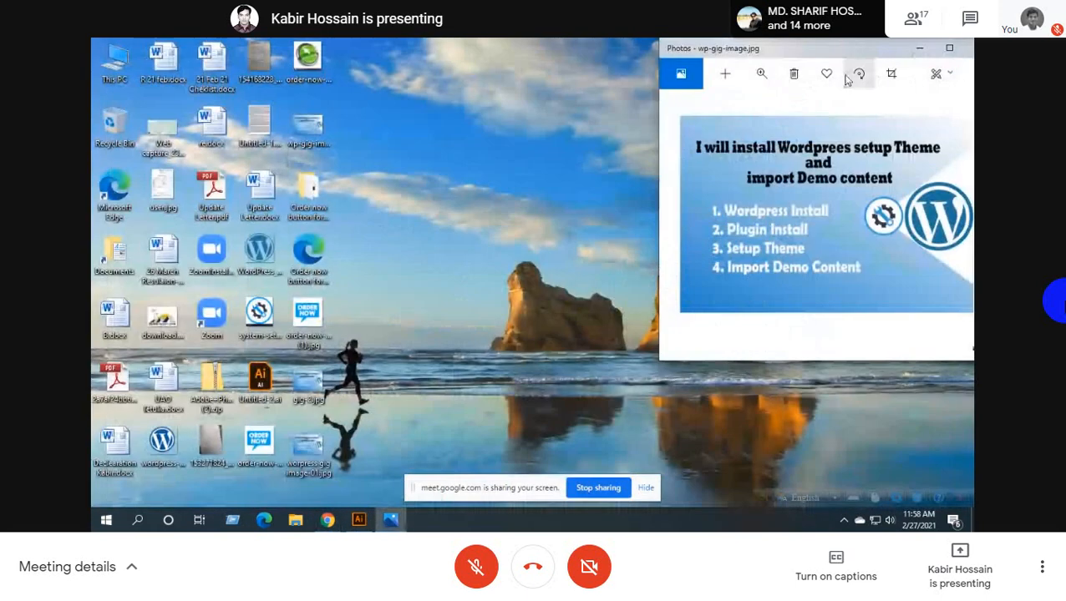
left_click(402, 314)
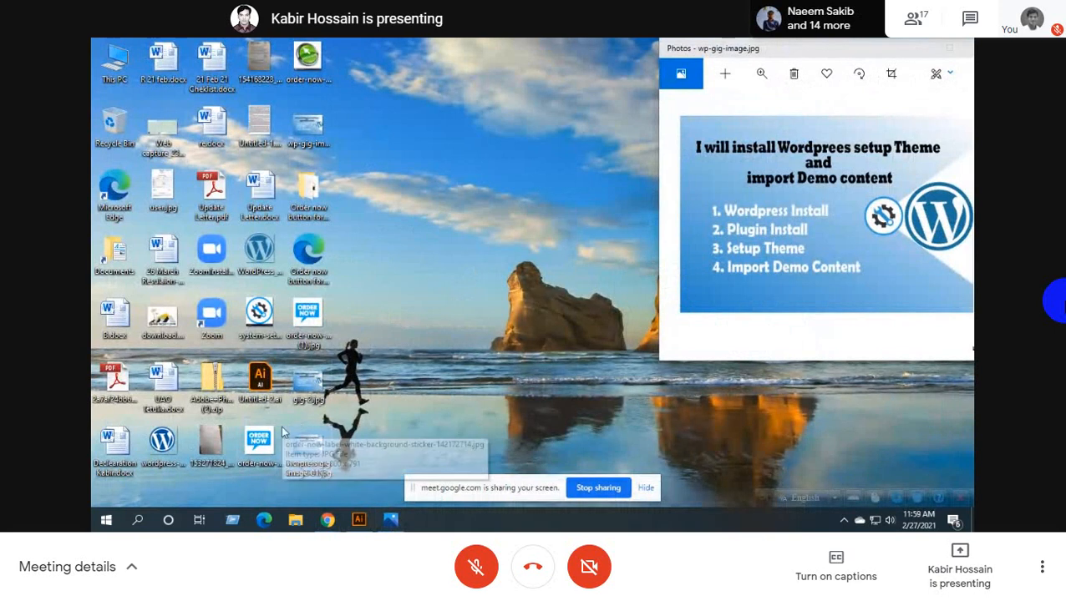
left_click(307, 134)
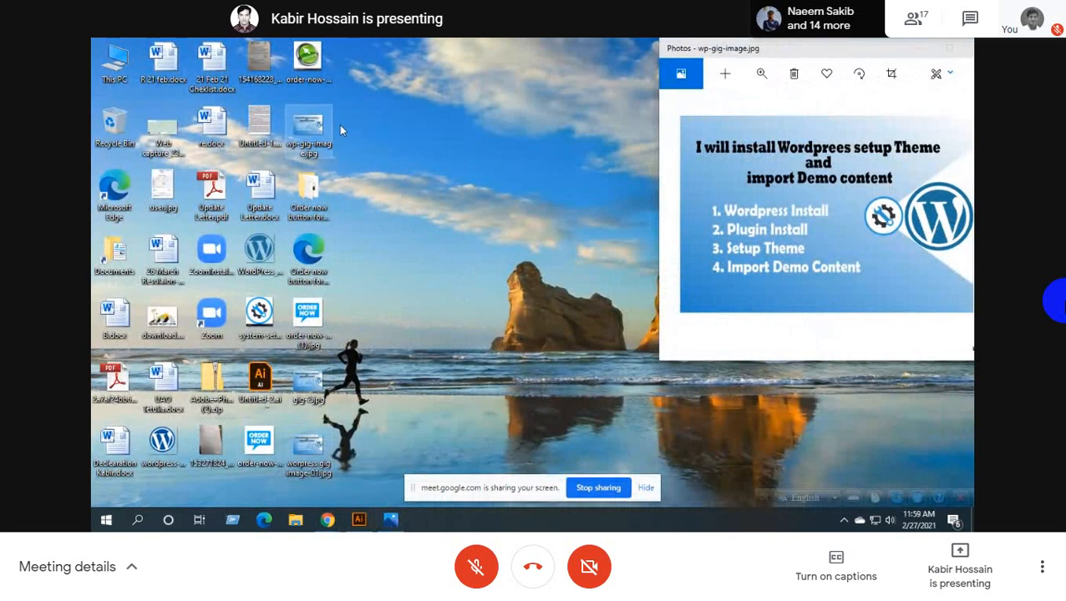
double_click(330, 151)
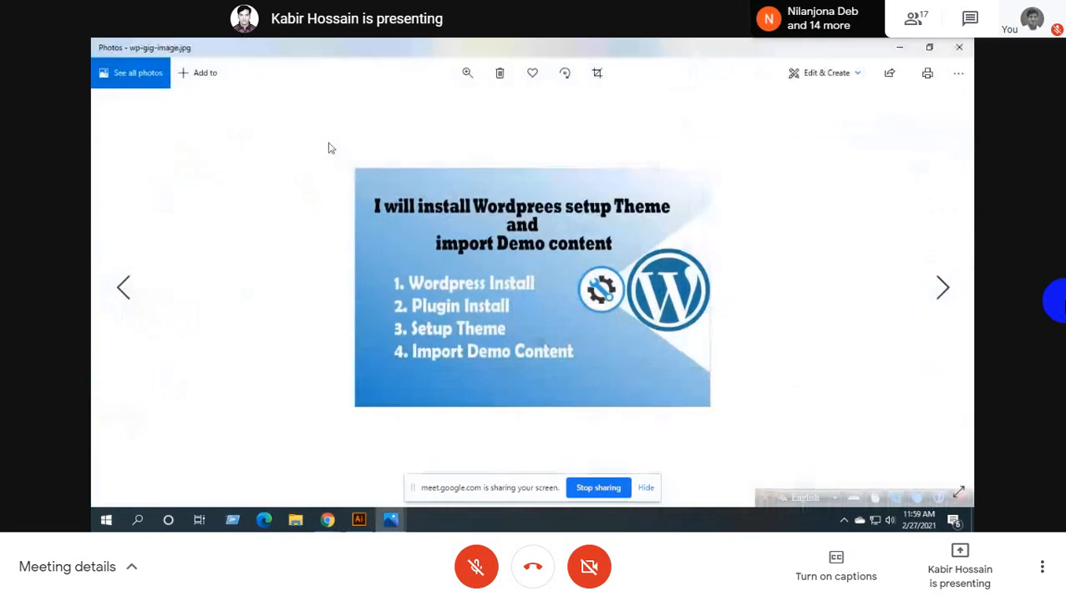
left_click(928, 46)
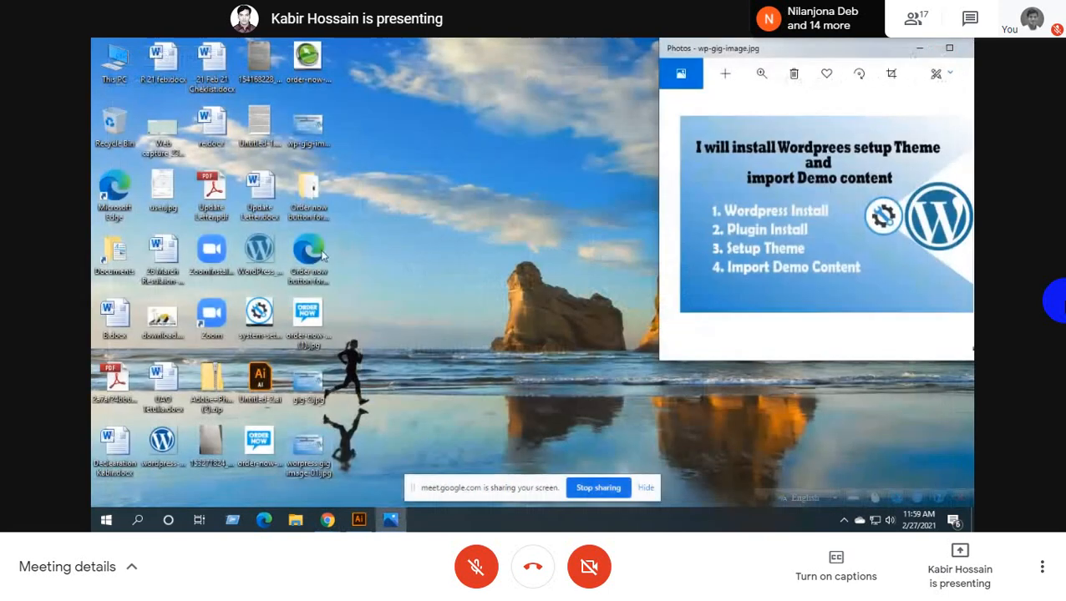
double_click(304, 124)
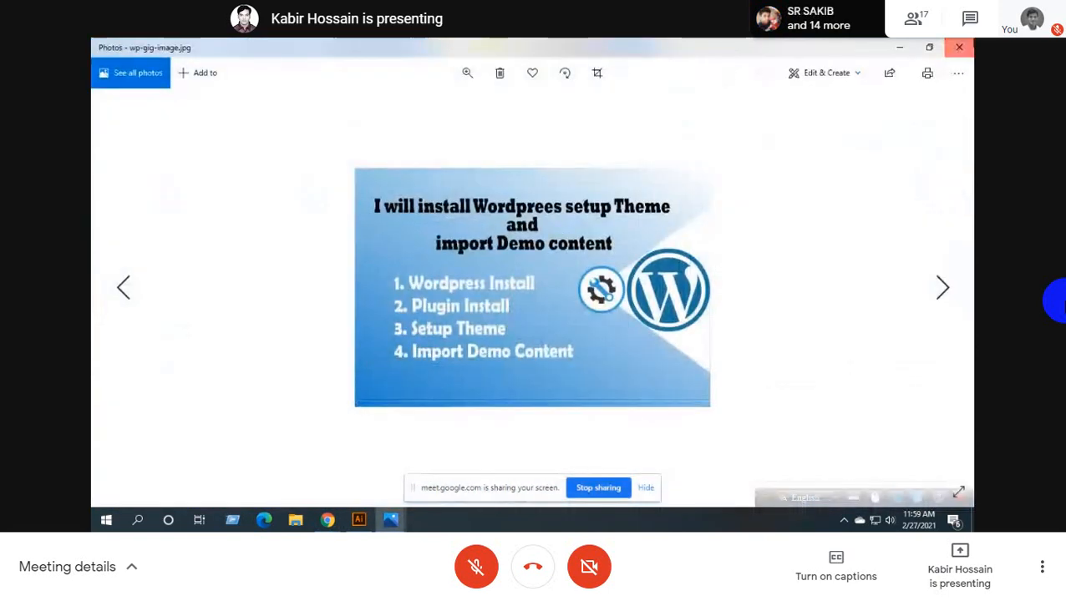
left_click(958, 47)
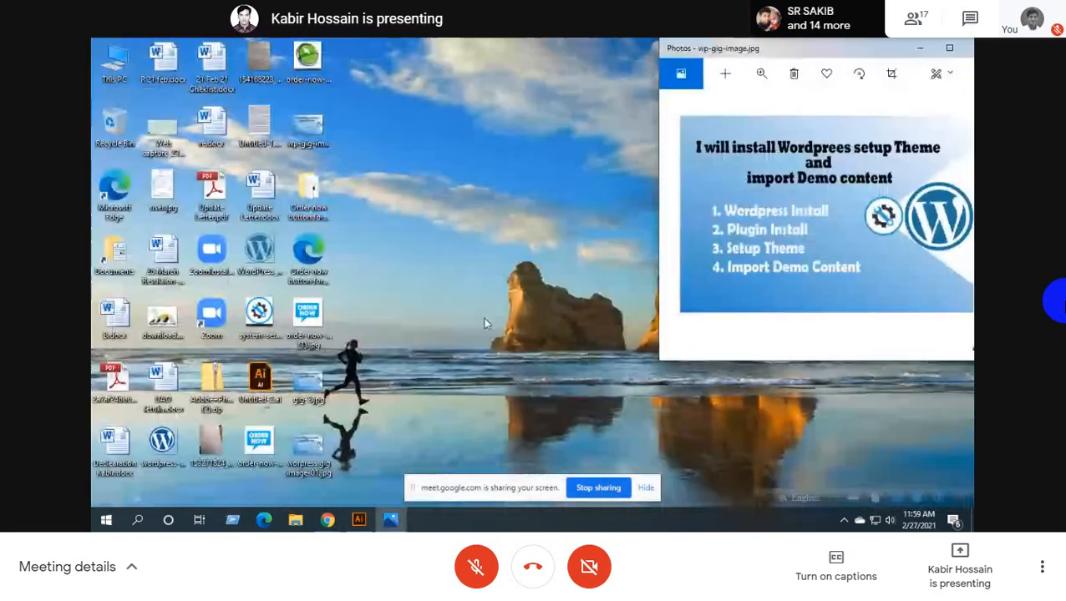
double_click(309, 451)
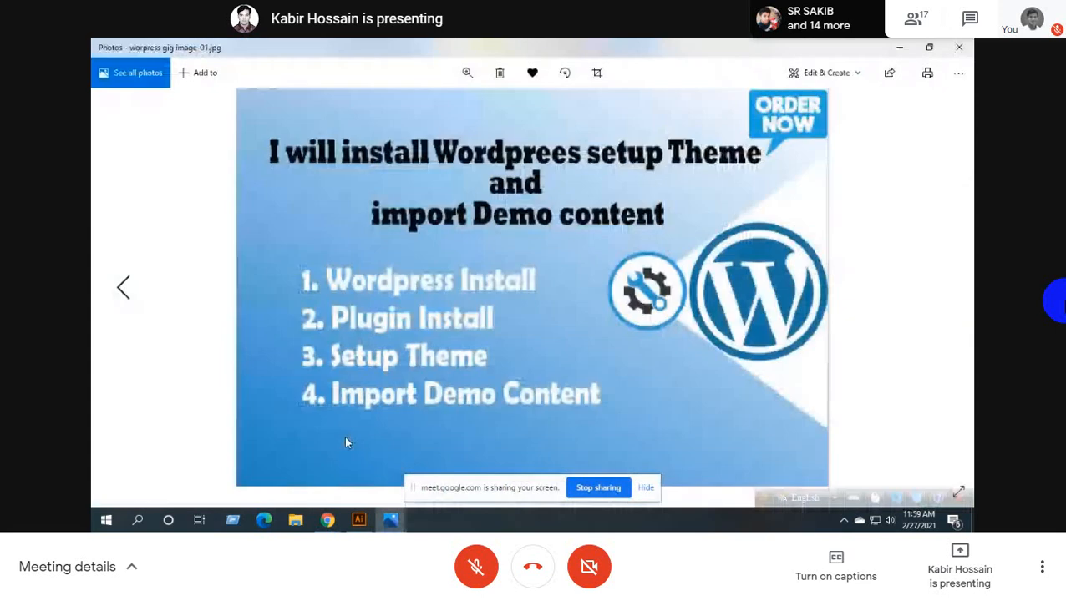
left_click(958, 48)
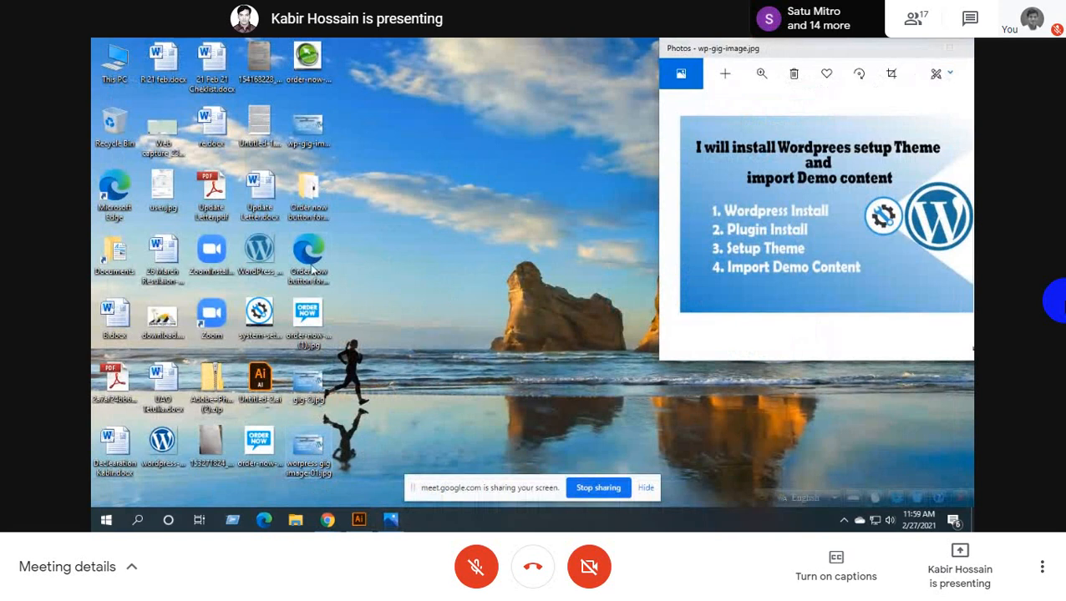
Delete the older 'wp-gig-image.jpg' from the desktop and bring Illustrator back to front
left_click(324, 142)
key("Delete")
double_click(309, 451)
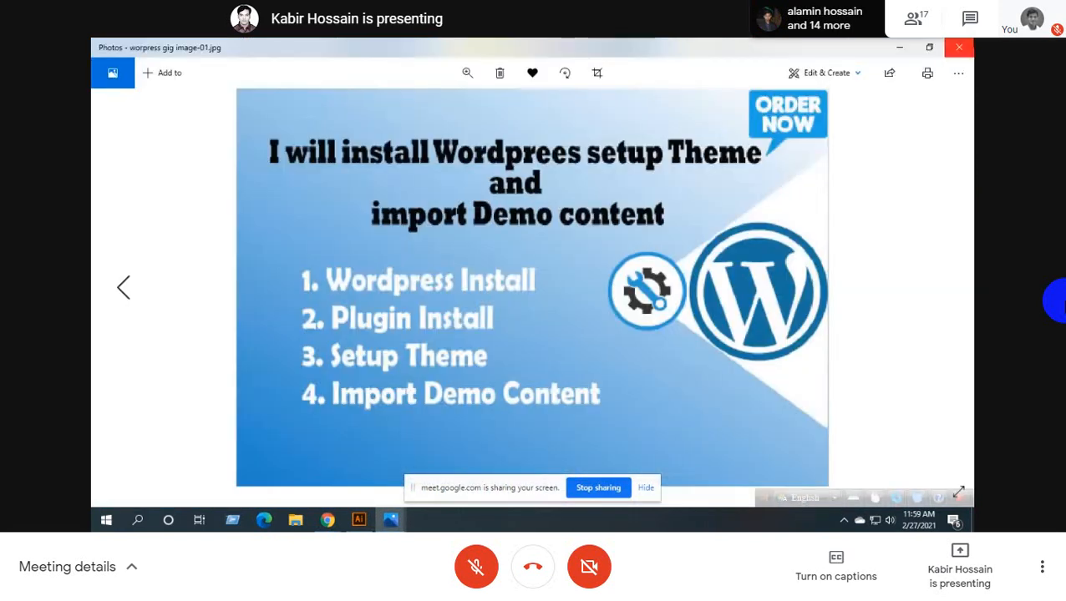
left_click(959, 47)
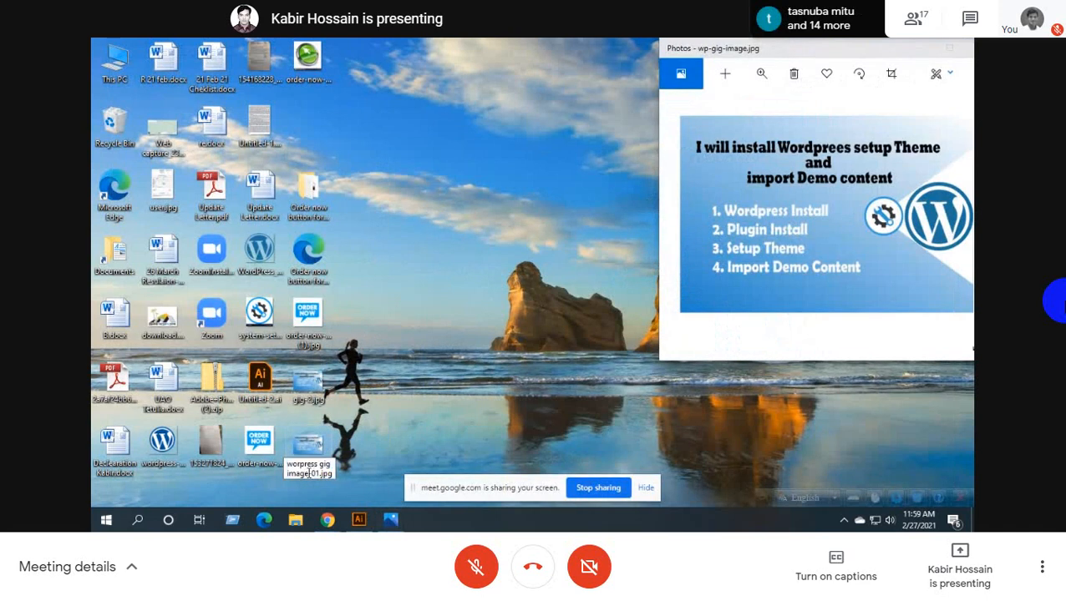
left_click(359, 521)
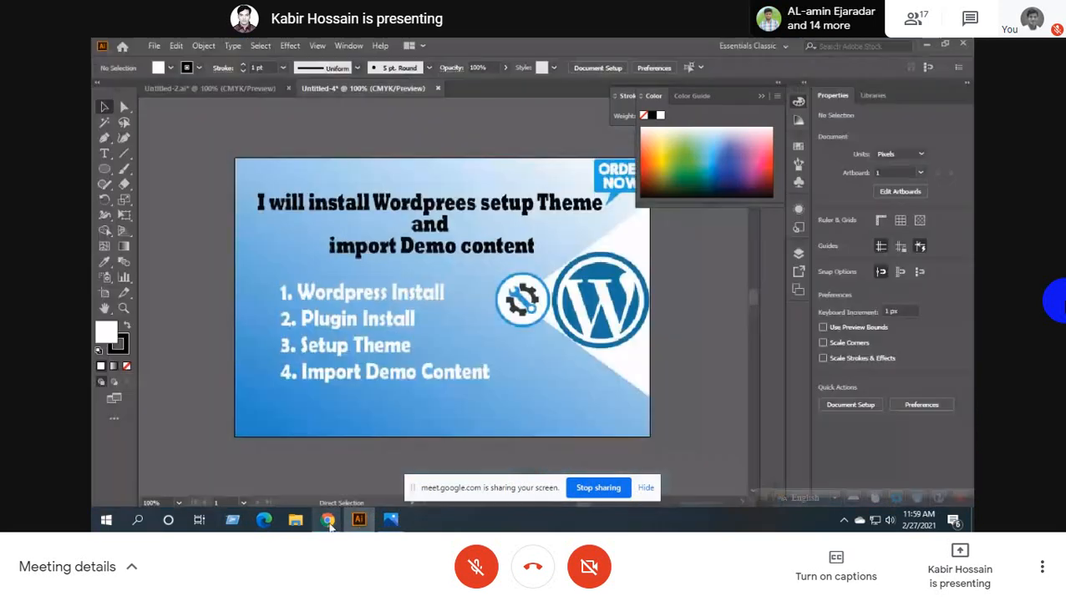
Add the seller's name on a new line below 'Thanks,' in the gig description
mouse_move(327, 519)
left_click(281, 458)
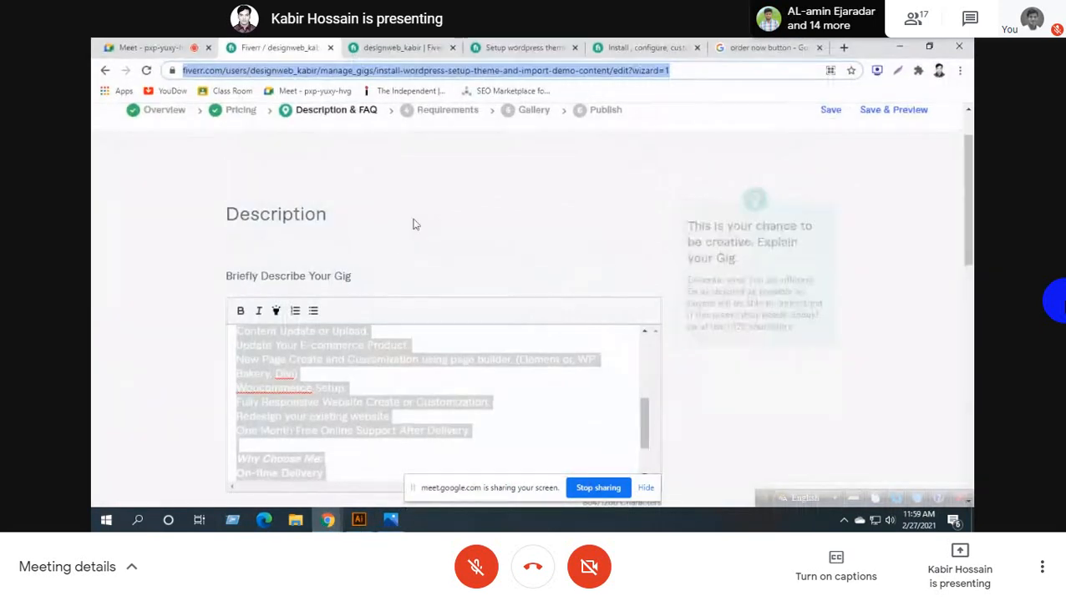
left_click(447, 265)
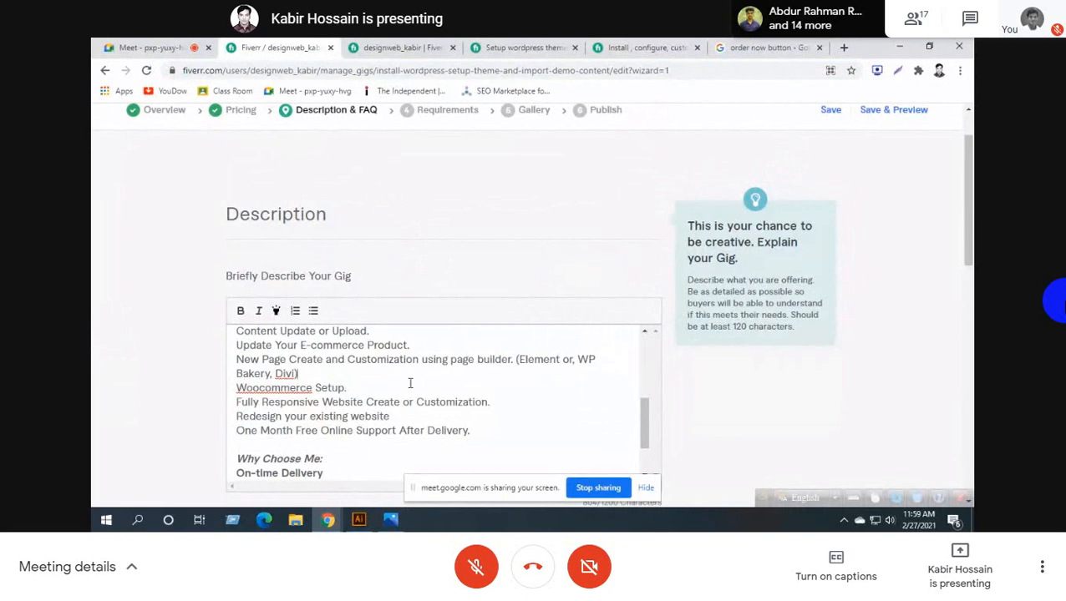
scroll(398, 388, "down", 2)
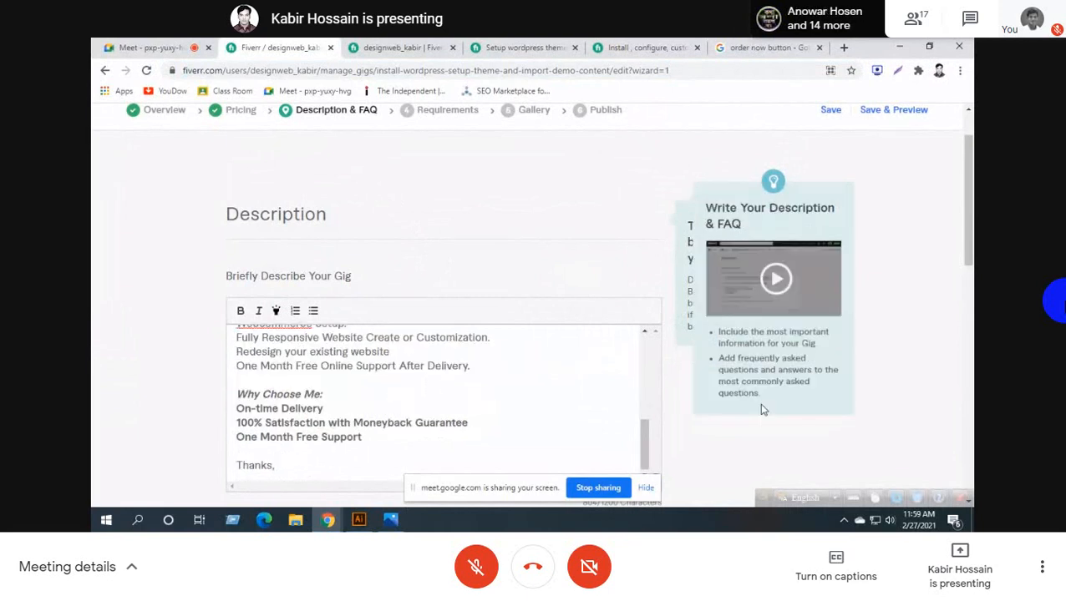
scroll(760, 409, "down", 5)
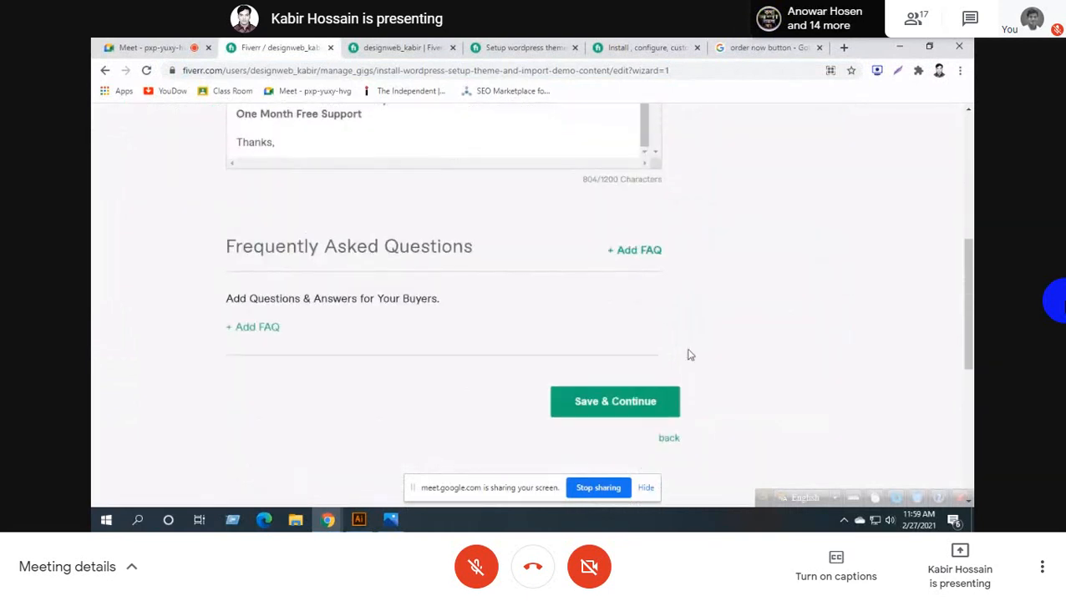
scroll(480, 222, "up", 5)
scroll(278, 307, "down", 2)
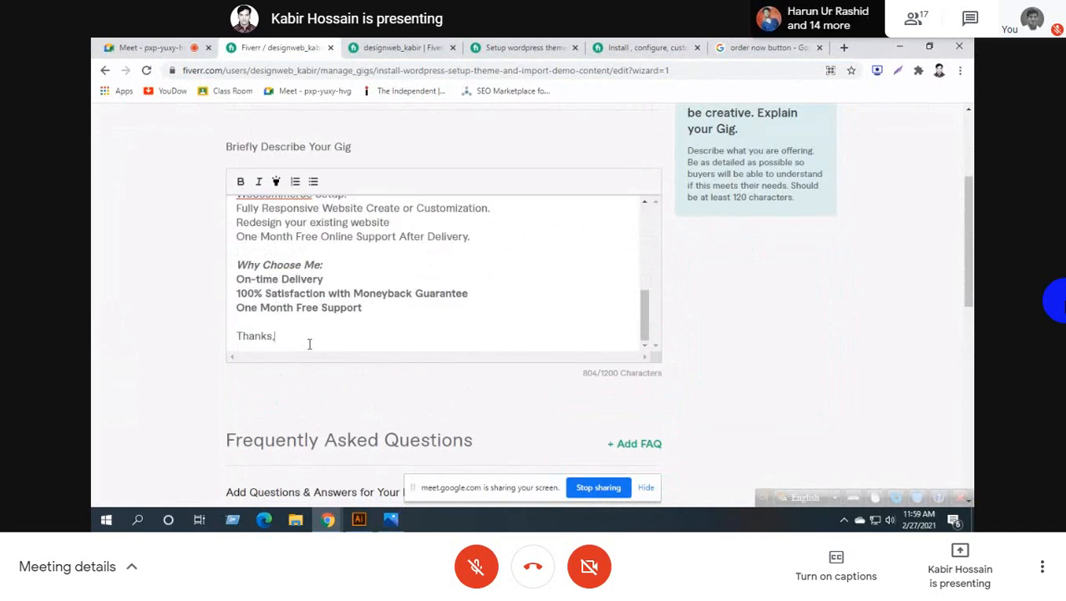
key("Return")
type("M")
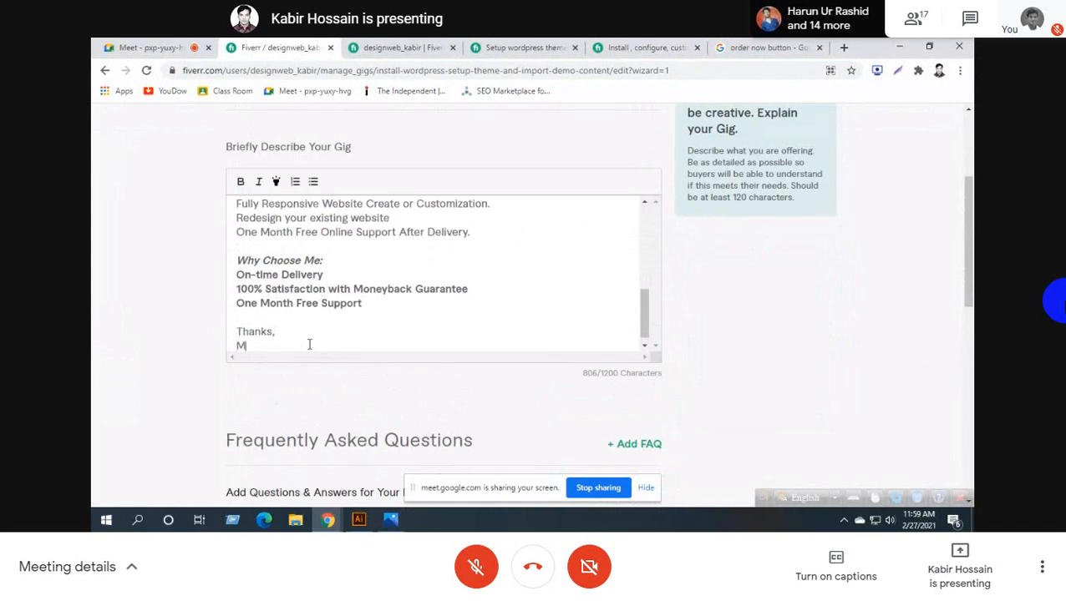
type("d Kabir Hossain")
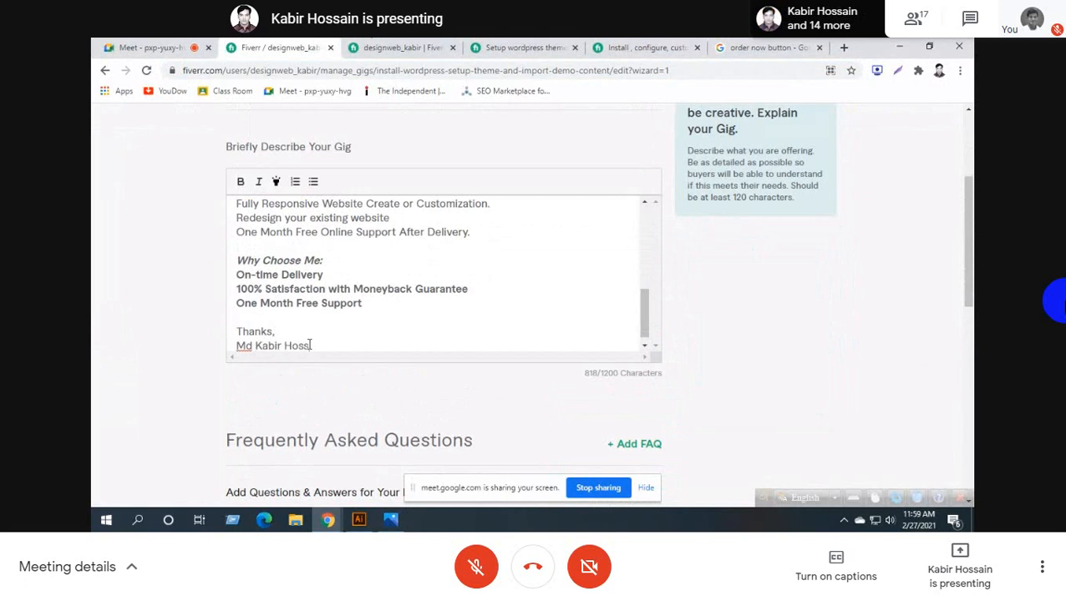
left_click(283, 332)
type("for you")
key("BackSpace")
key("BackSpace")
key("BackSpace")
key("BackSpace")
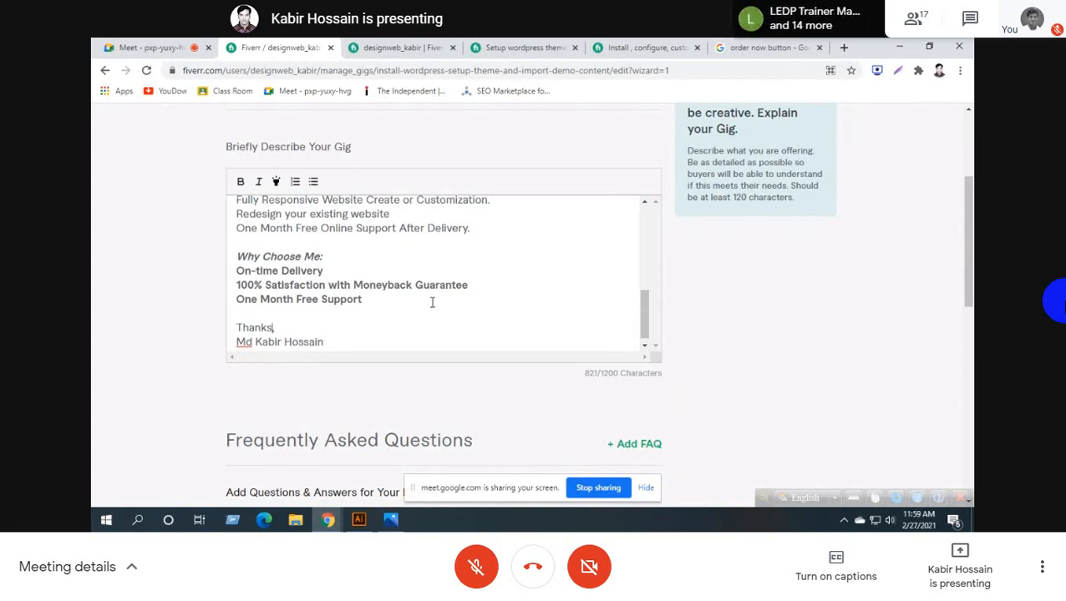
Save the gig description and continue to the Requirements step
scroll(507, 299, "up", 10)
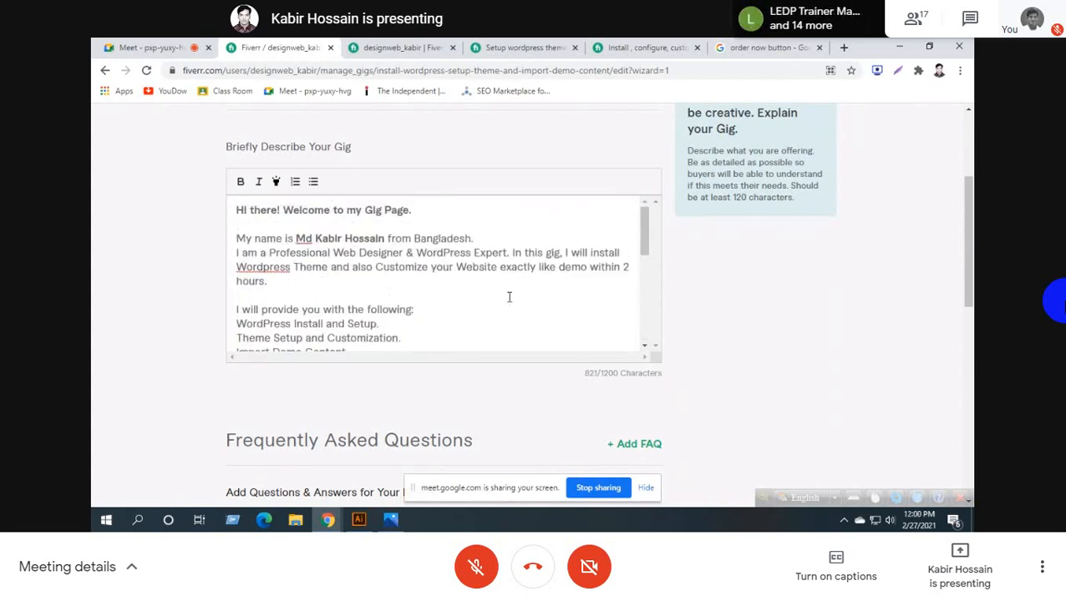
left_click(500, 238)
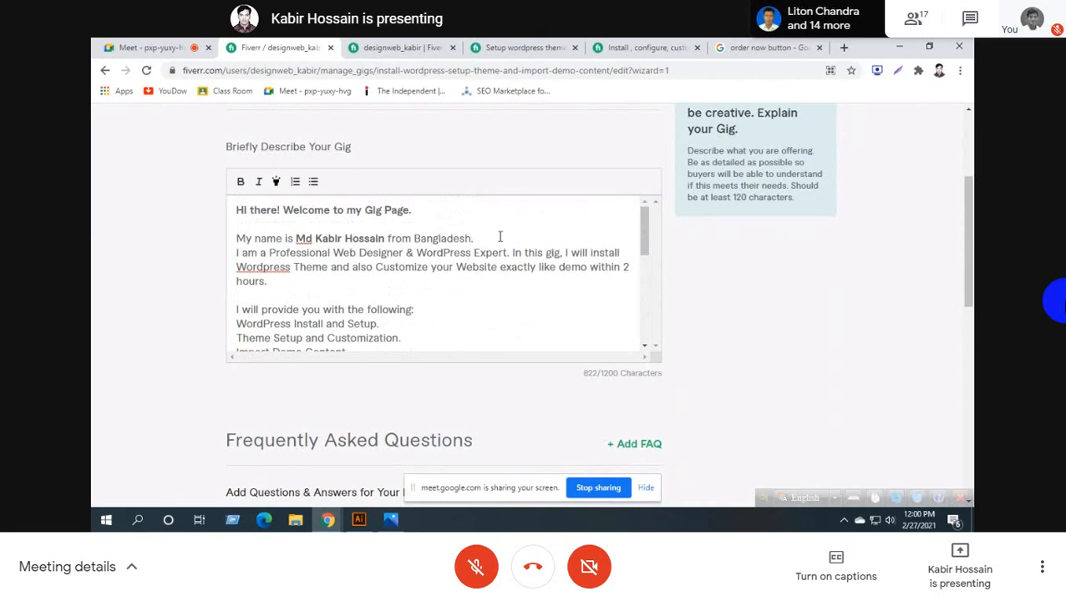
scroll(499, 230, "down", 5)
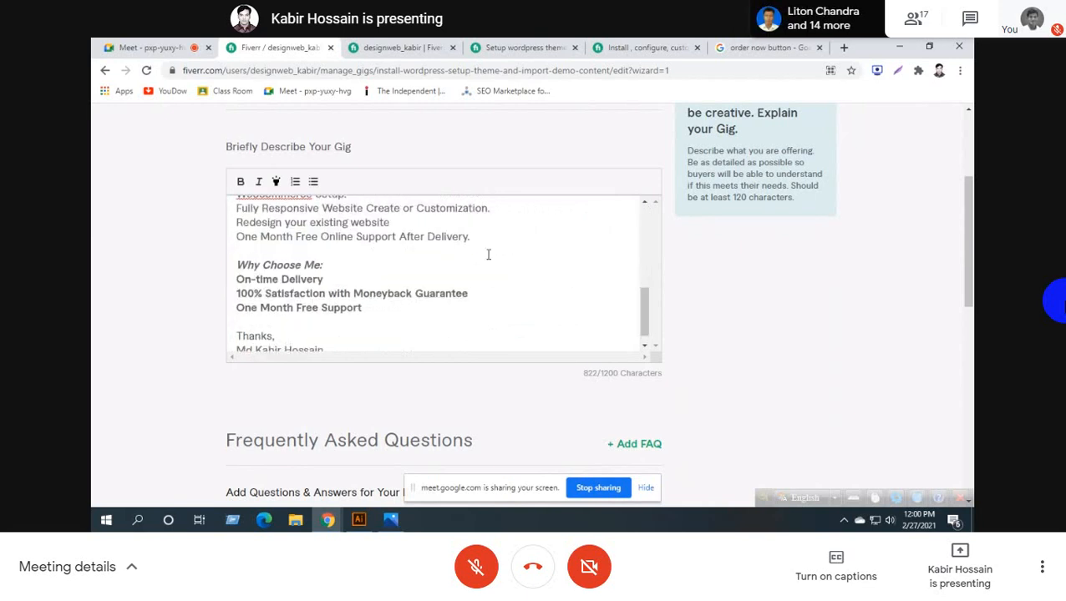
scroll(687, 328, "down", 4)
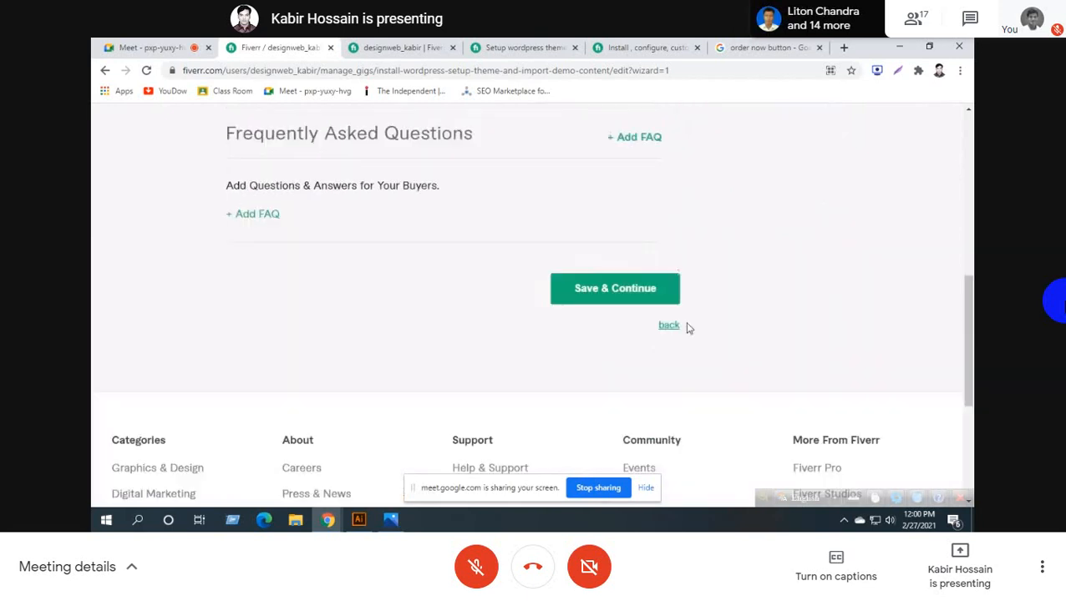
left_click(595, 282)
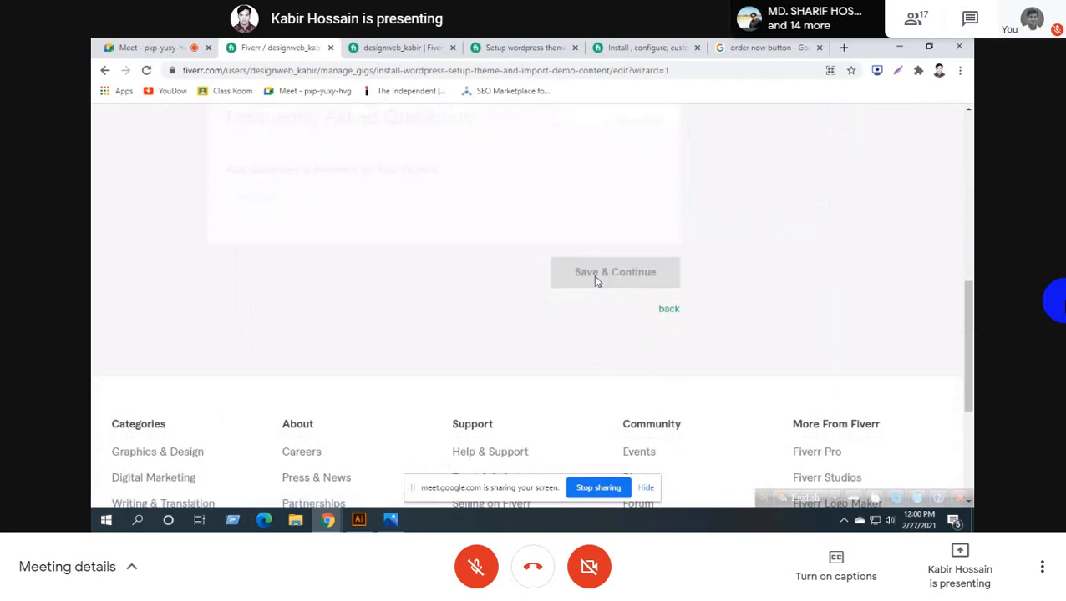
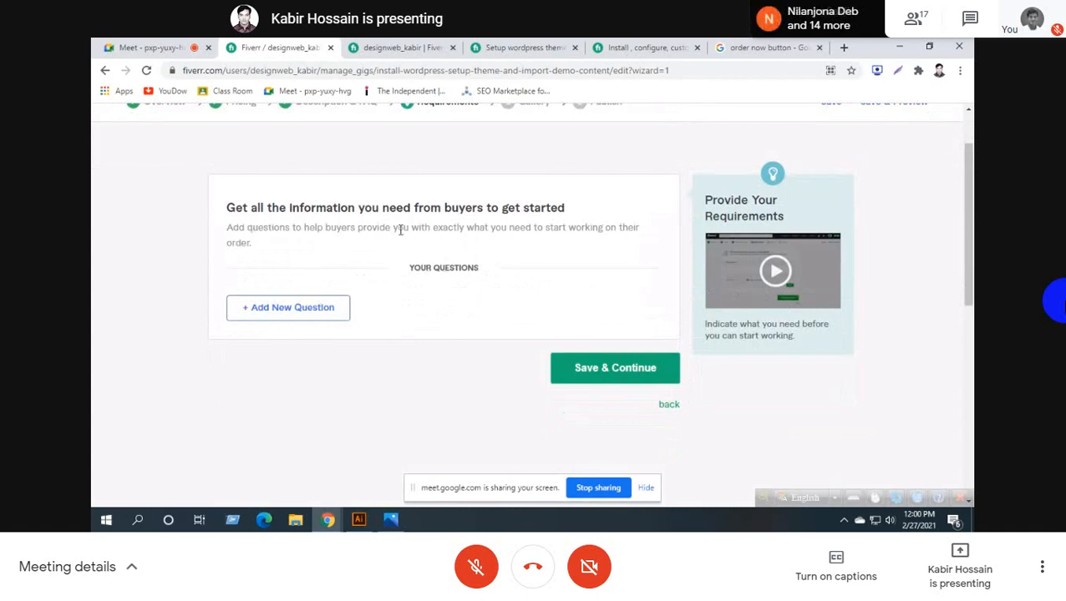
Start a new buyer question and enter the text 'Login information'
left_click(306, 316)
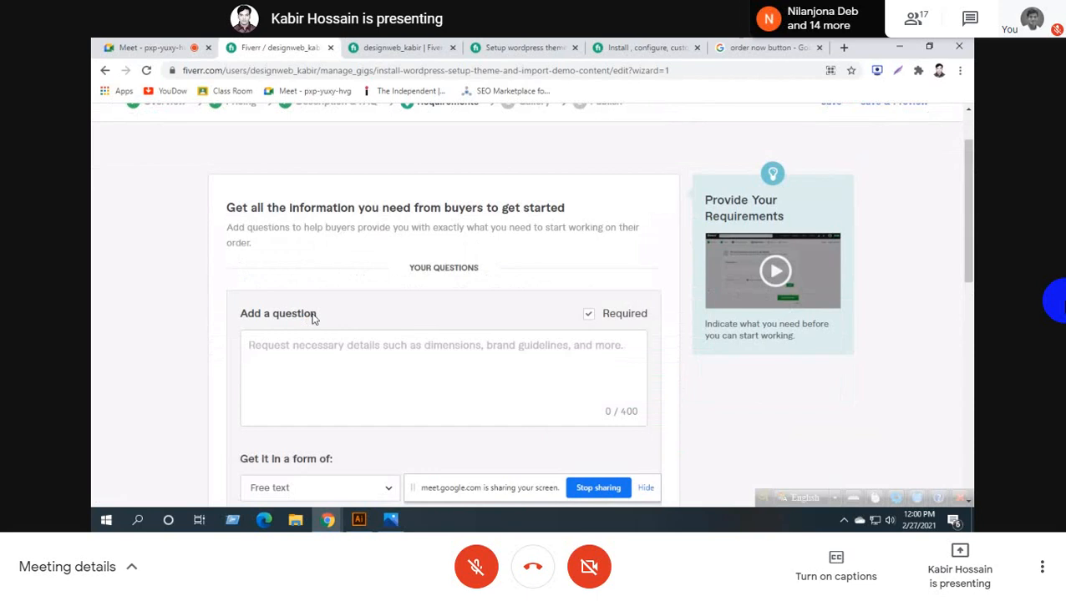
scroll(328, 325, "down", 1)
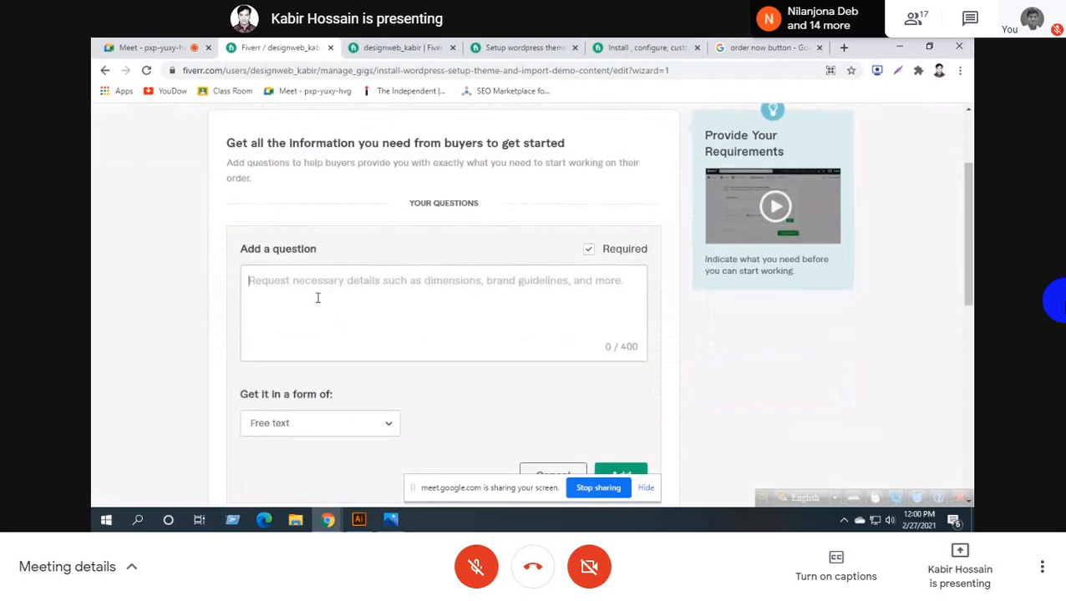
left_click(318, 295)
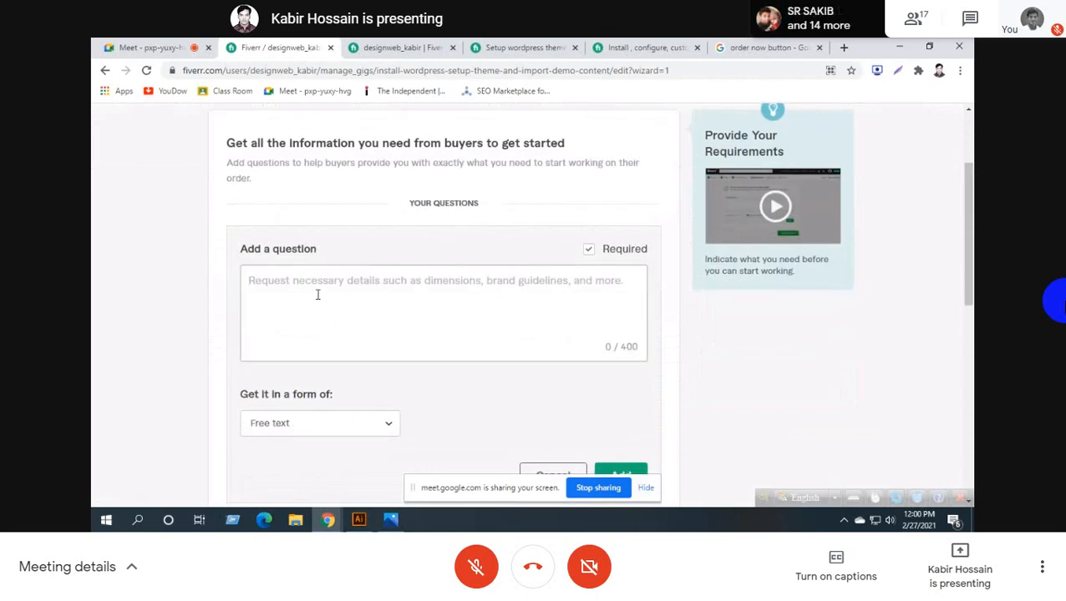
type("Lo")
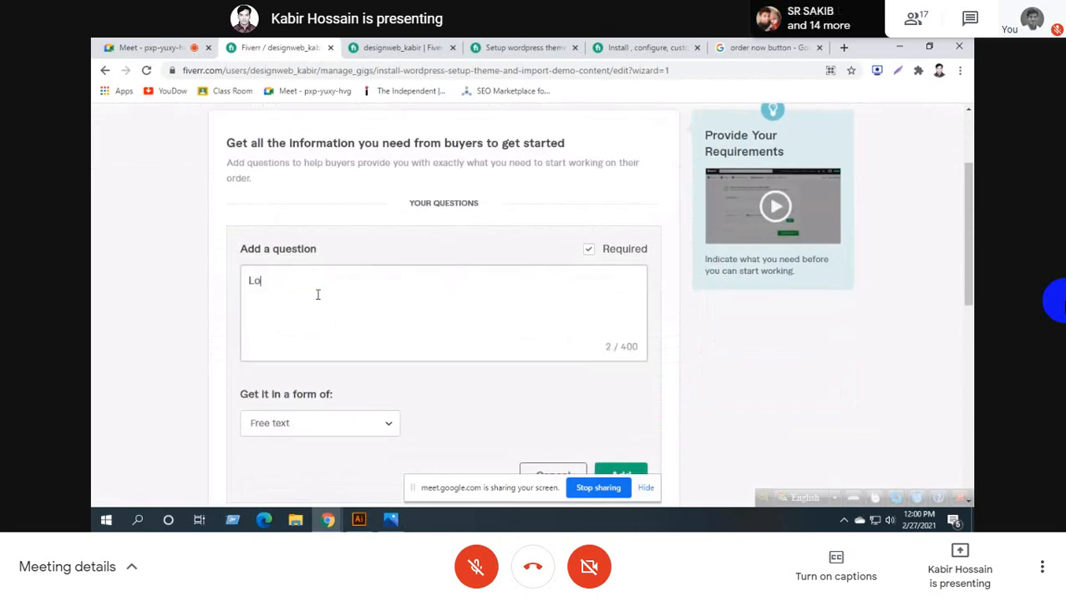
type("gin ")
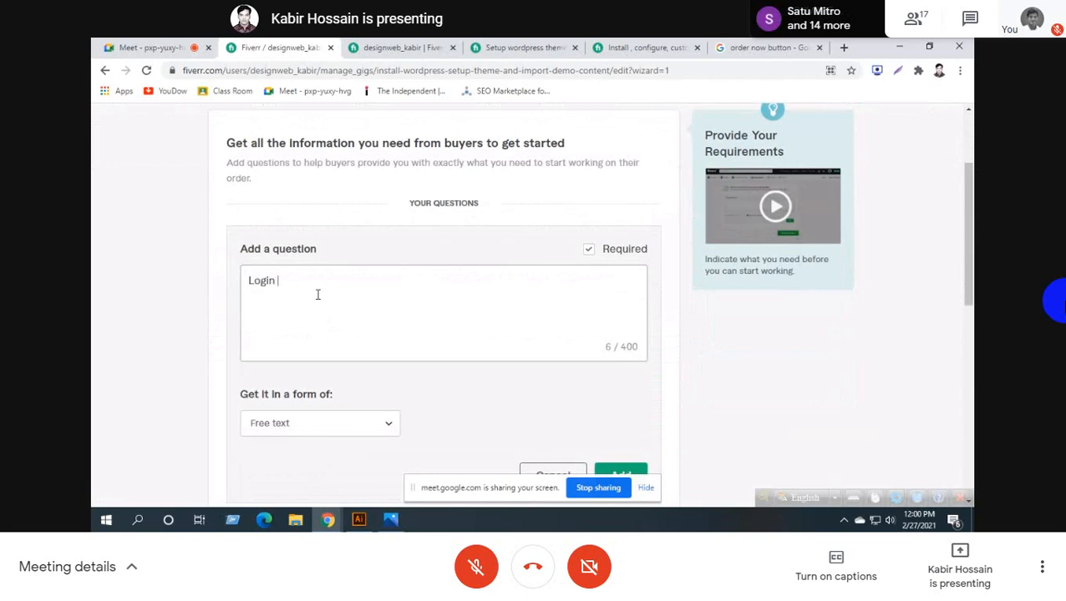
type("information")
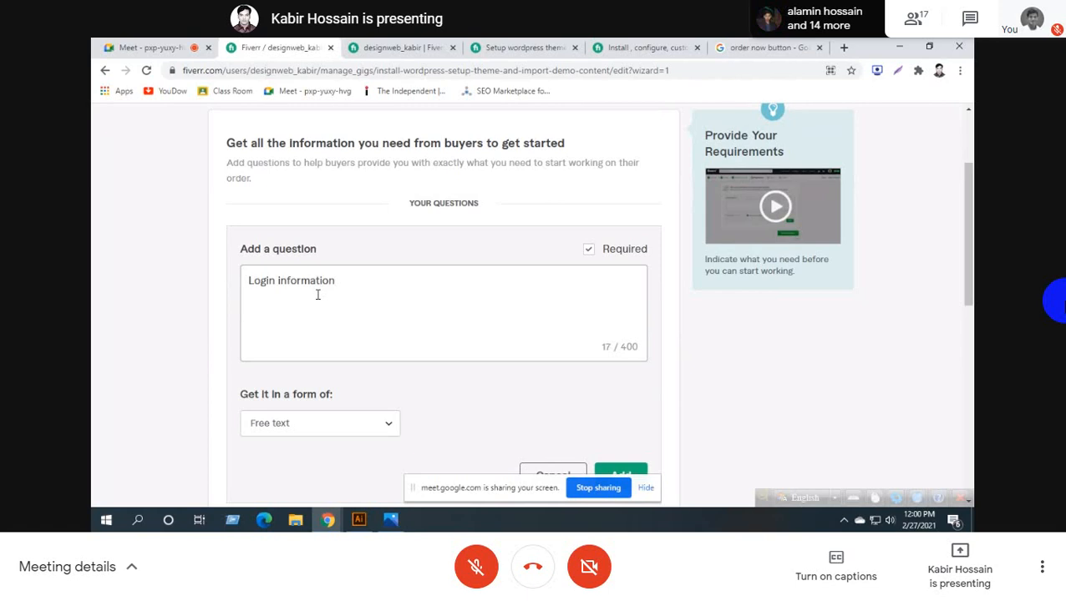
key("Up")
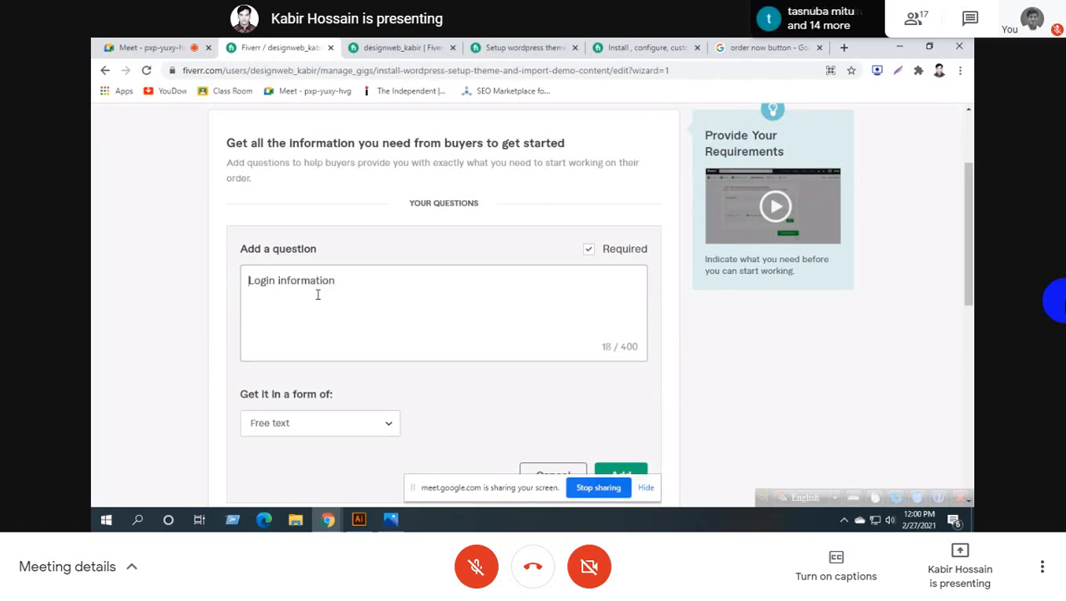
type("1.")
key("BackSpace")
key("BackSpace")
key("BackSpace")
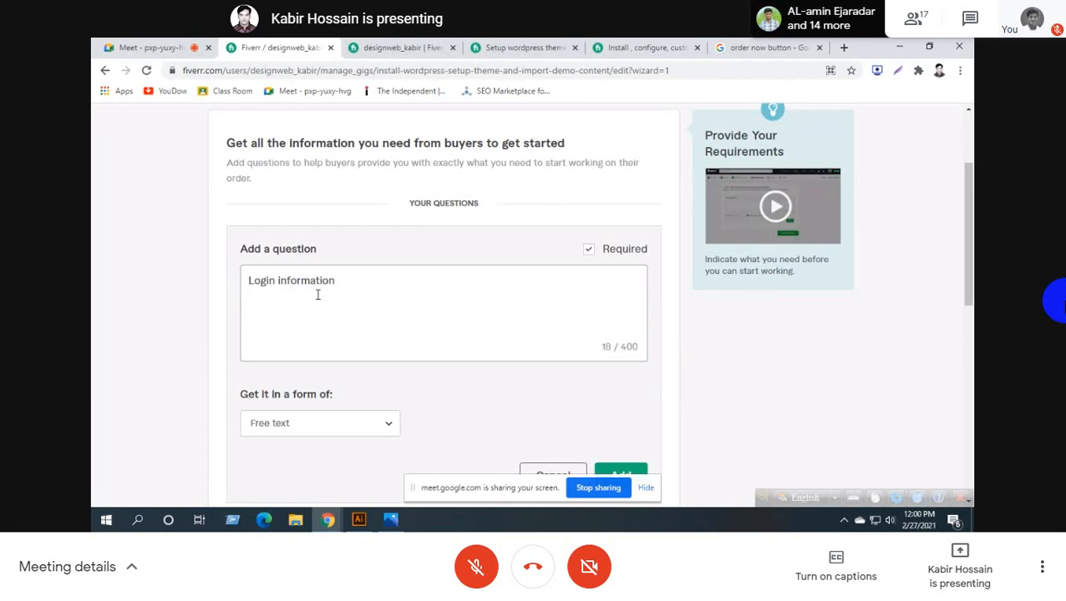
key("Home")
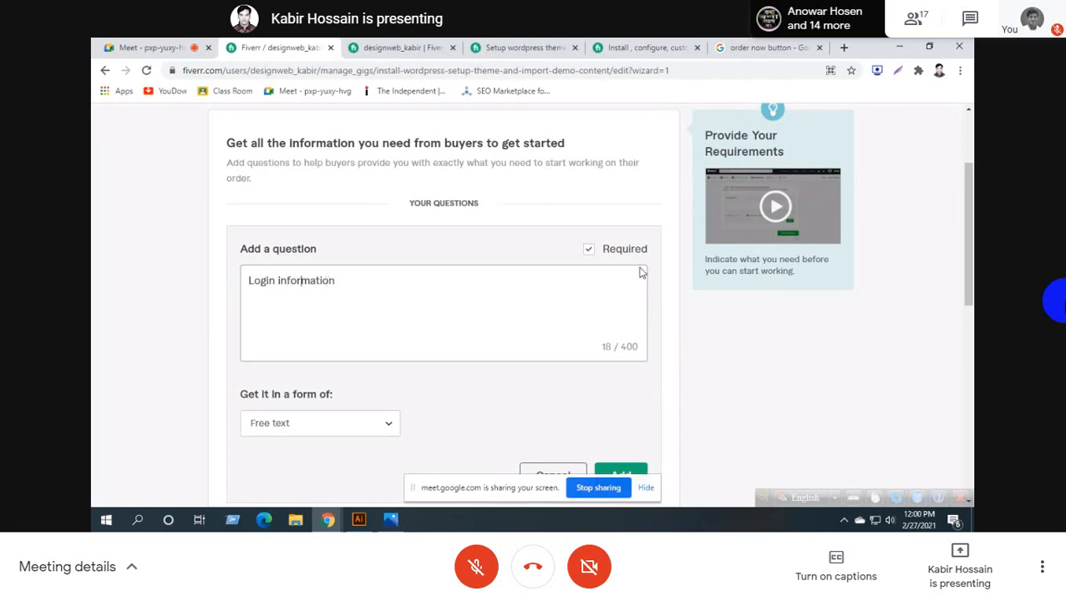
Add 'Login information' as a required free-text question and save the requirements
scroll(566, 407, "down", 1)
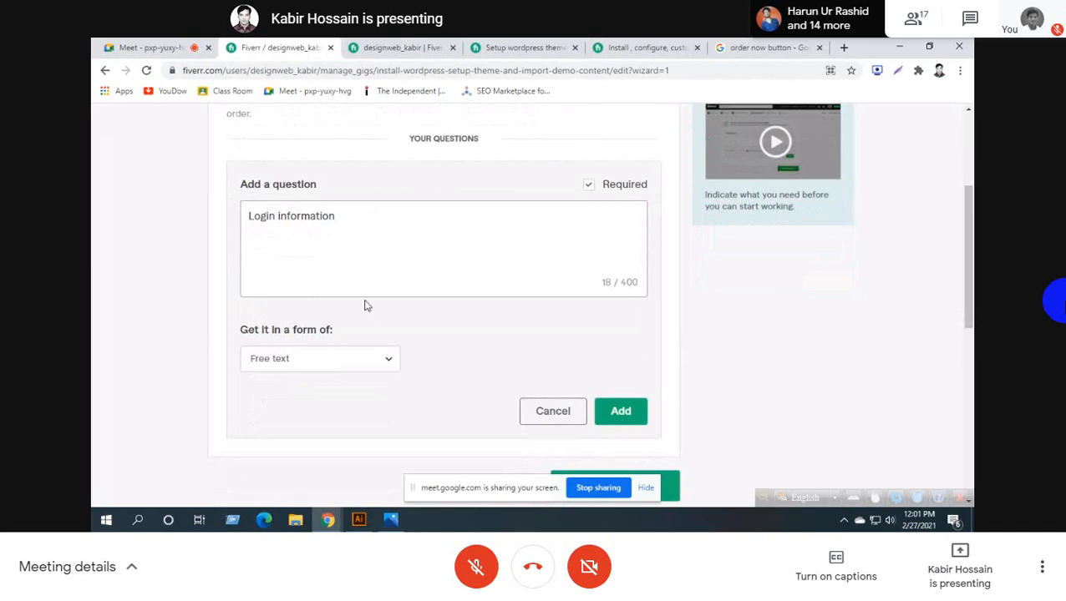
scroll(364, 306, "up", 1)
scroll(365, 304, "down", 1)
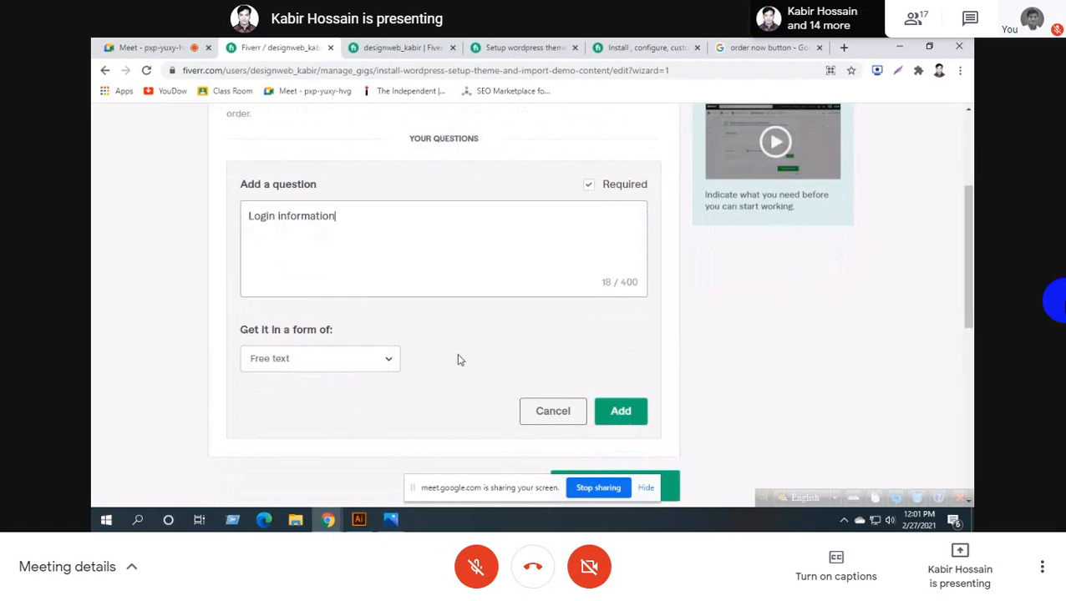
left_click(616, 413)
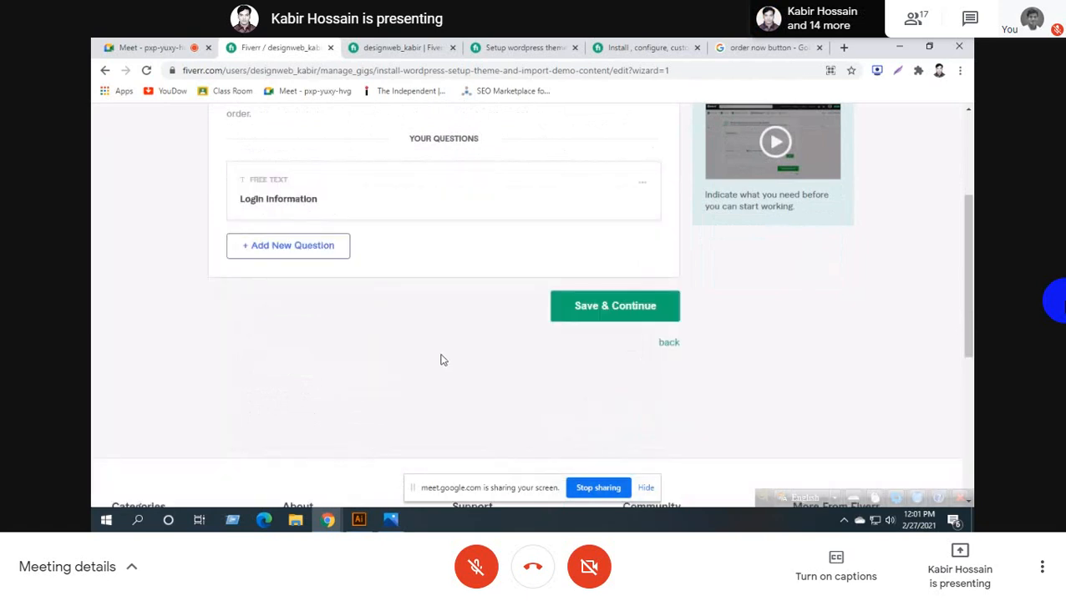
left_click(635, 307)
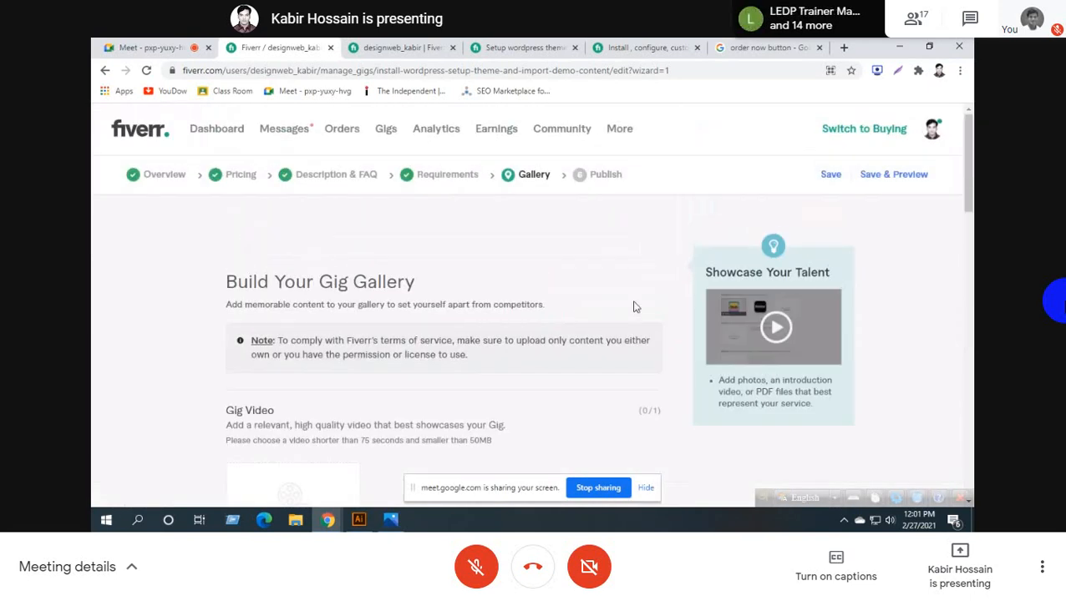
Open the gig video and photo file pickers, closing both without choosing a file
scroll(633, 306, "down", 2)
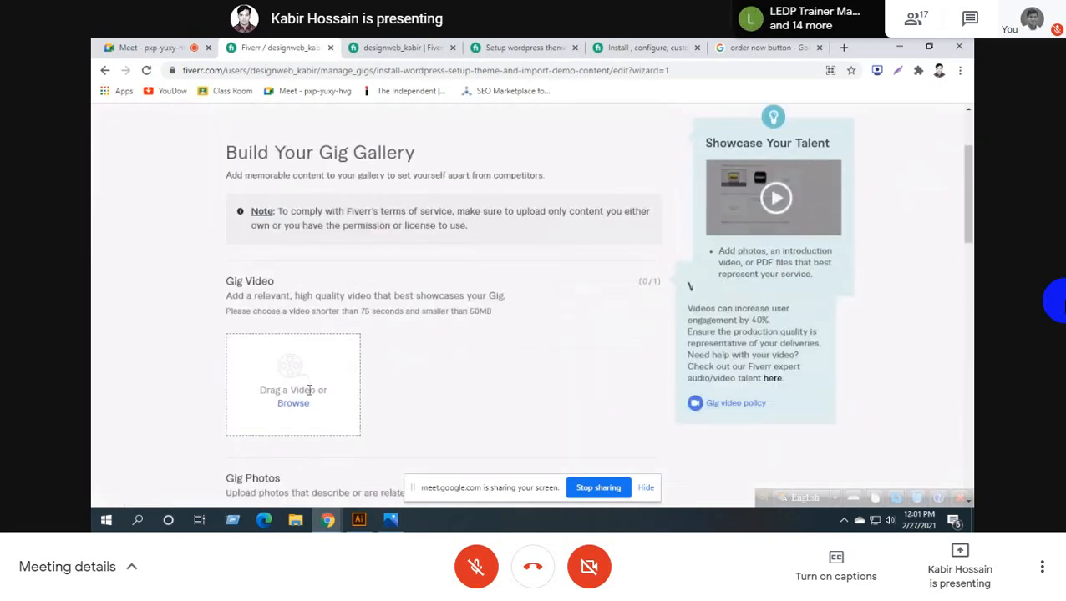
left_click(290, 404)
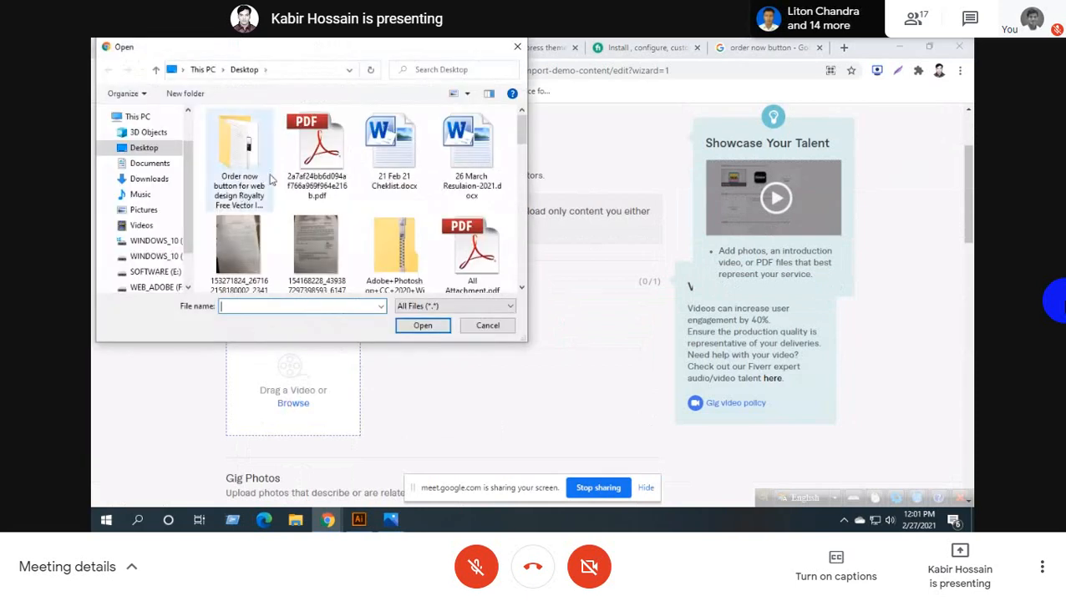
left_click(491, 328)
scroll(482, 361, "down", 3)
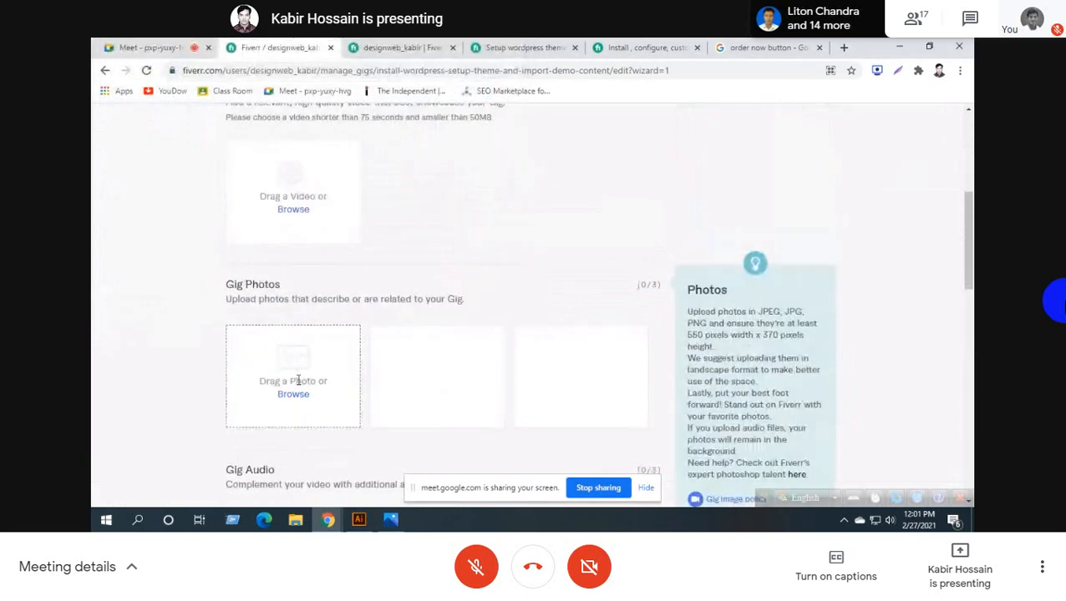
left_click(299, 395)
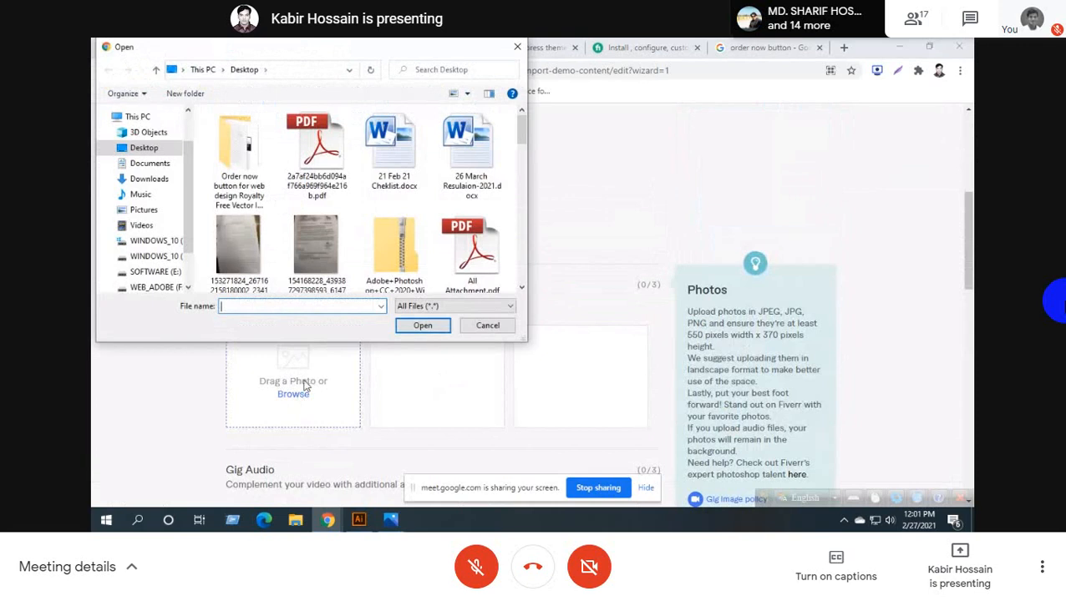
left_click(501, 327)
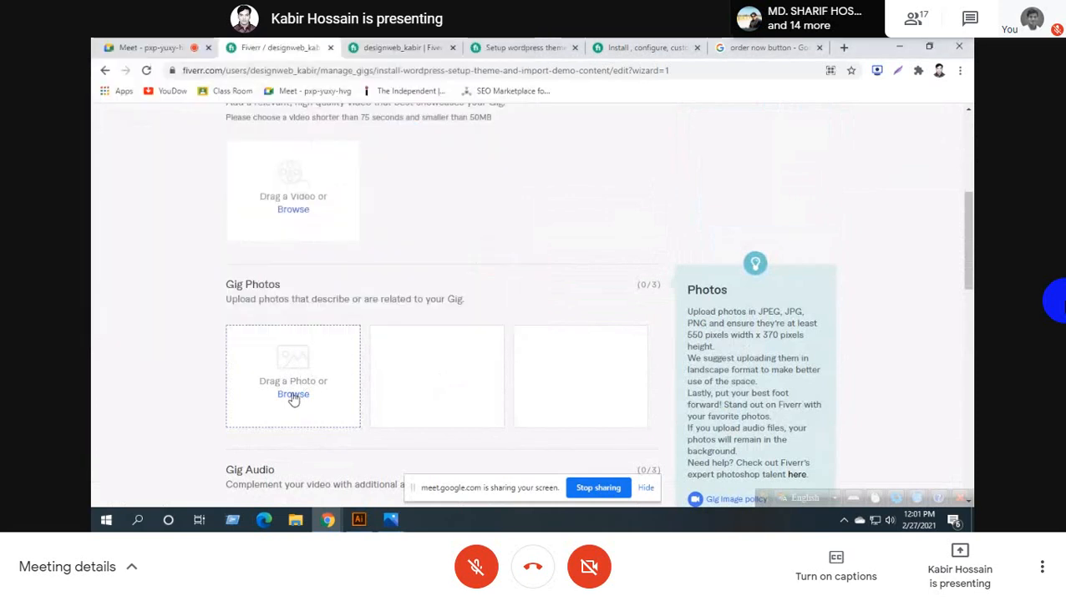
Upload 'worpress gig image.jpg' as the gig's primary photo
left_click(292, 394)
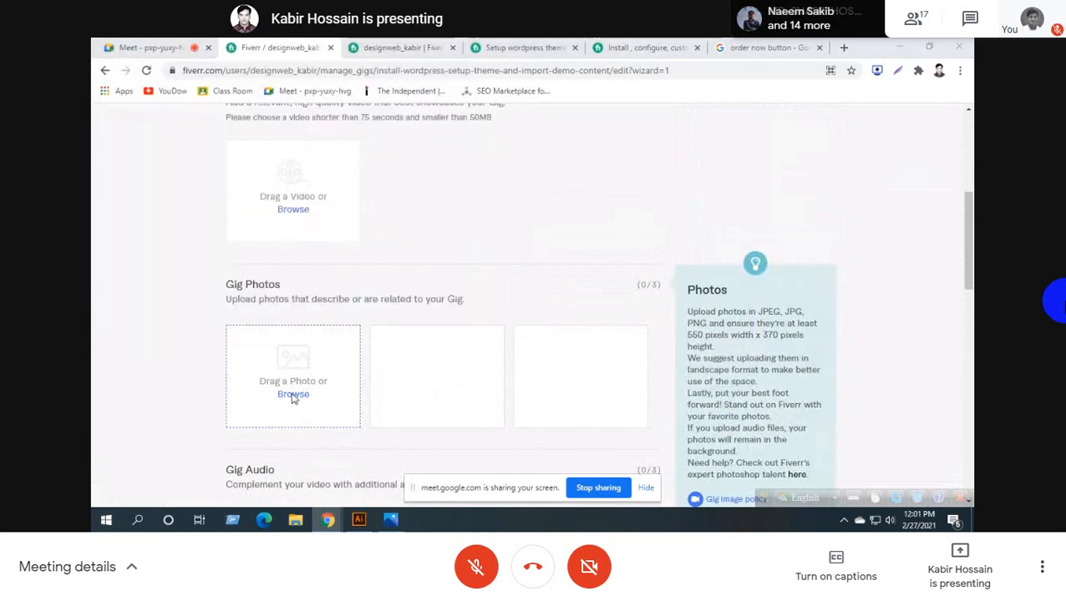
scroll(415, 234, "down", 5)
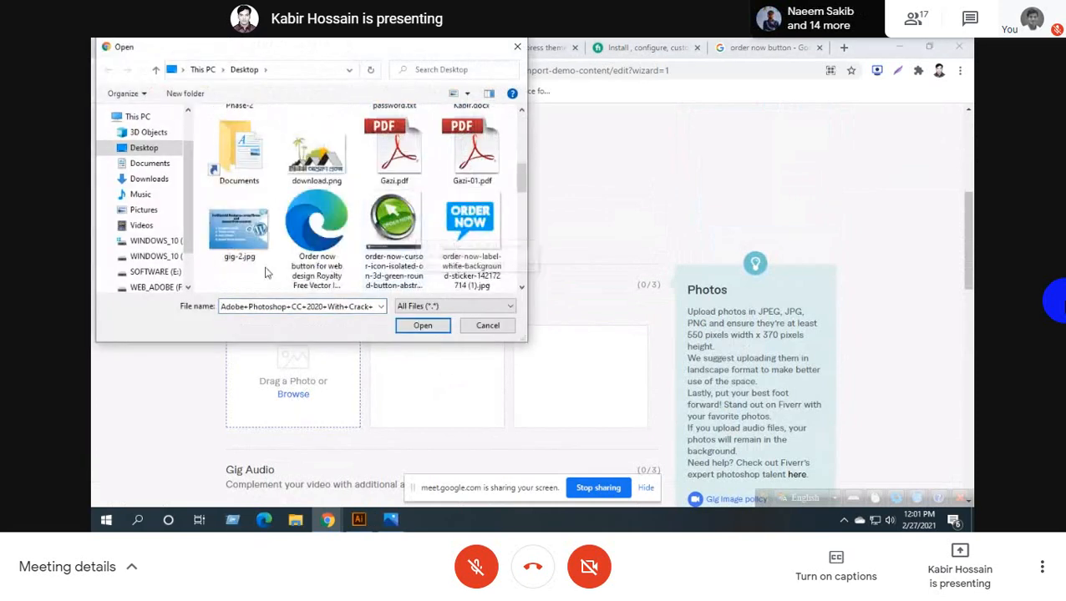
scroll(352, 247, "down", 4)
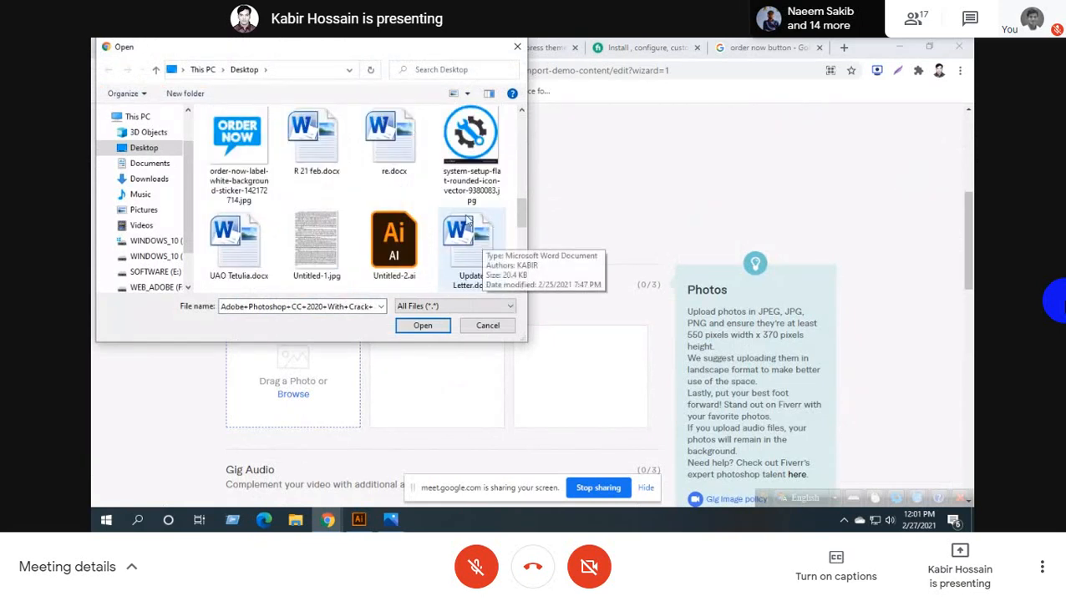
scroll(334, 226, "down", 3)
scroll(418, 215, "down", 2)
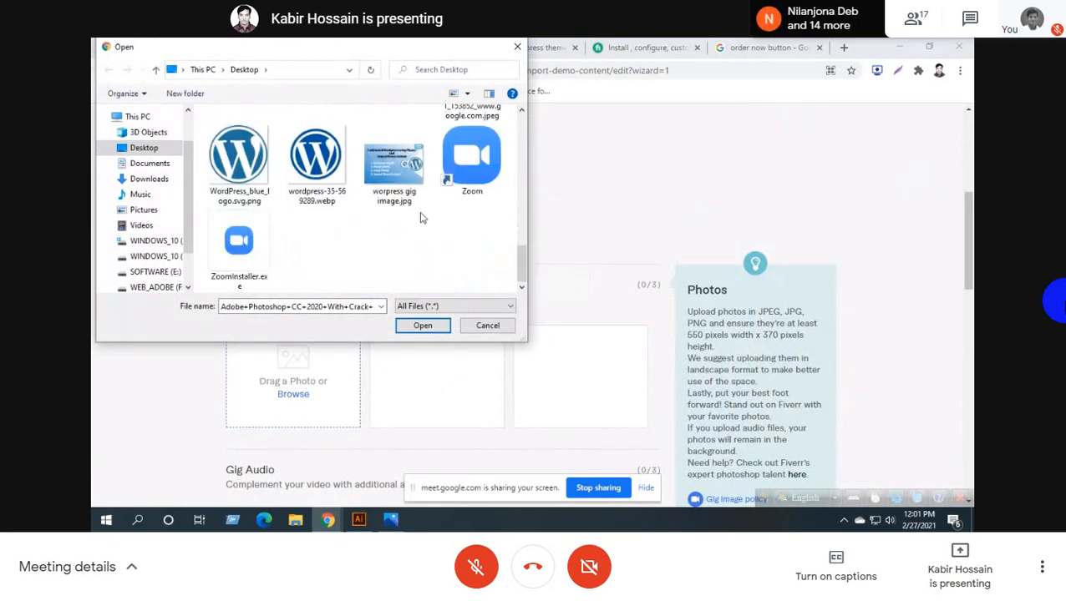
left_click(406, 170)
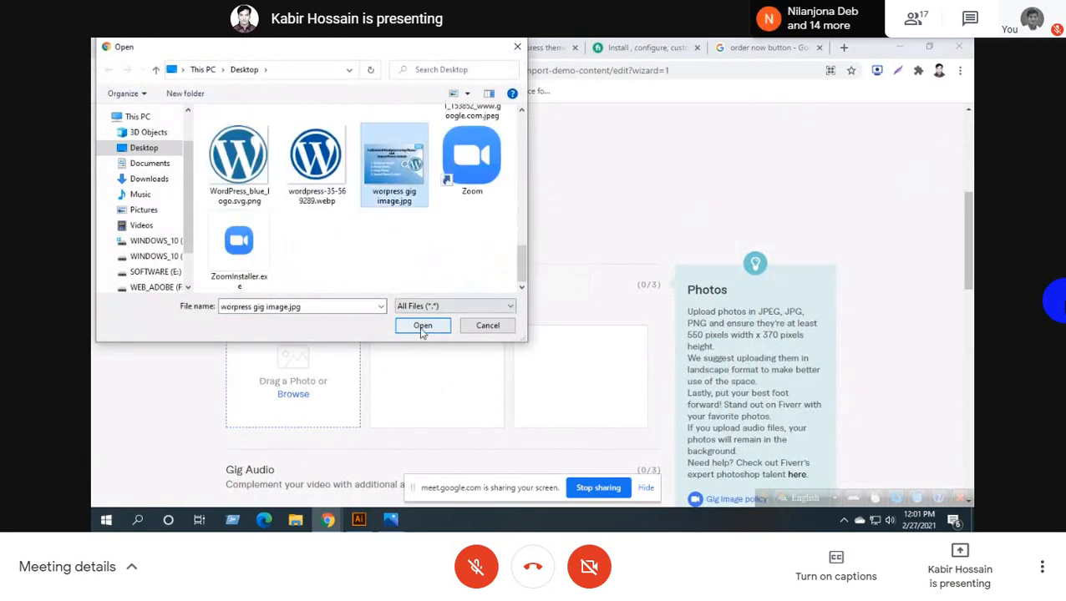
left_click(422, 328)
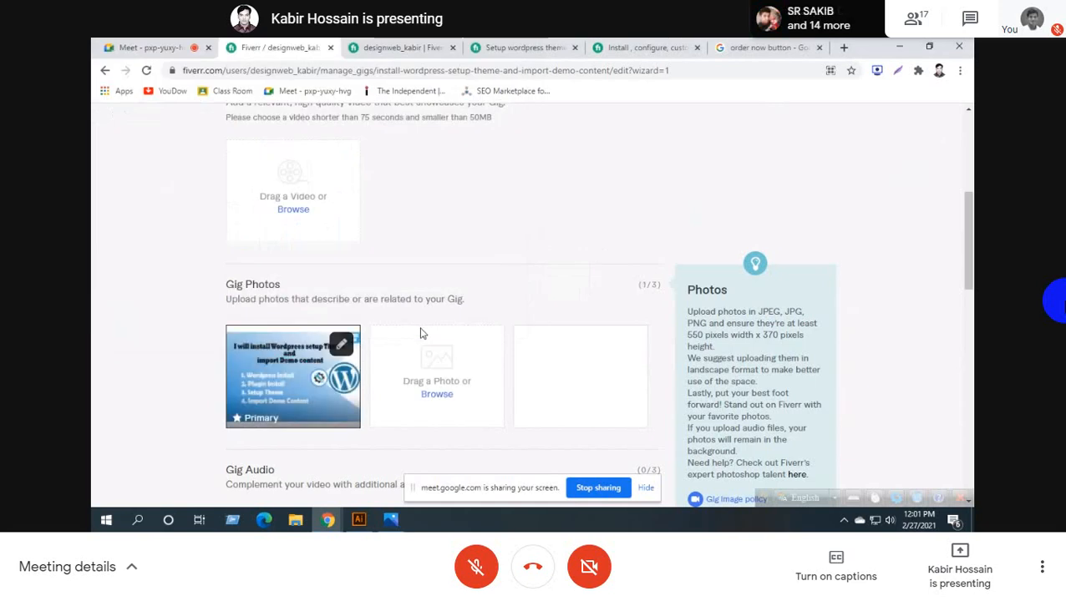
Save the gig gallery and continue to the Publish step
scroll(421, 333, "down", 1)
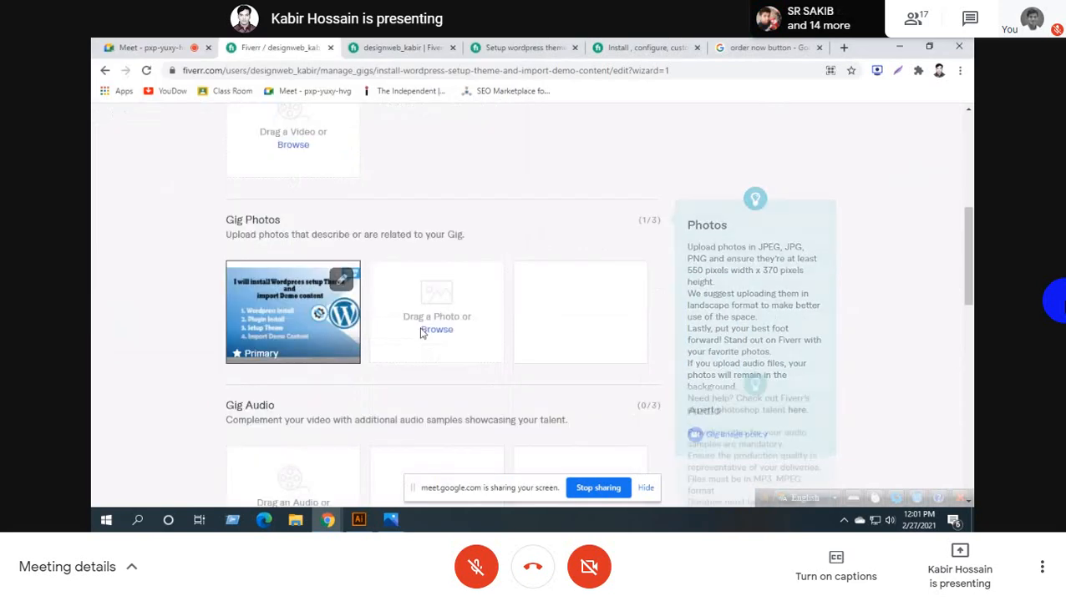
scroll(385, 405, "down", 5)
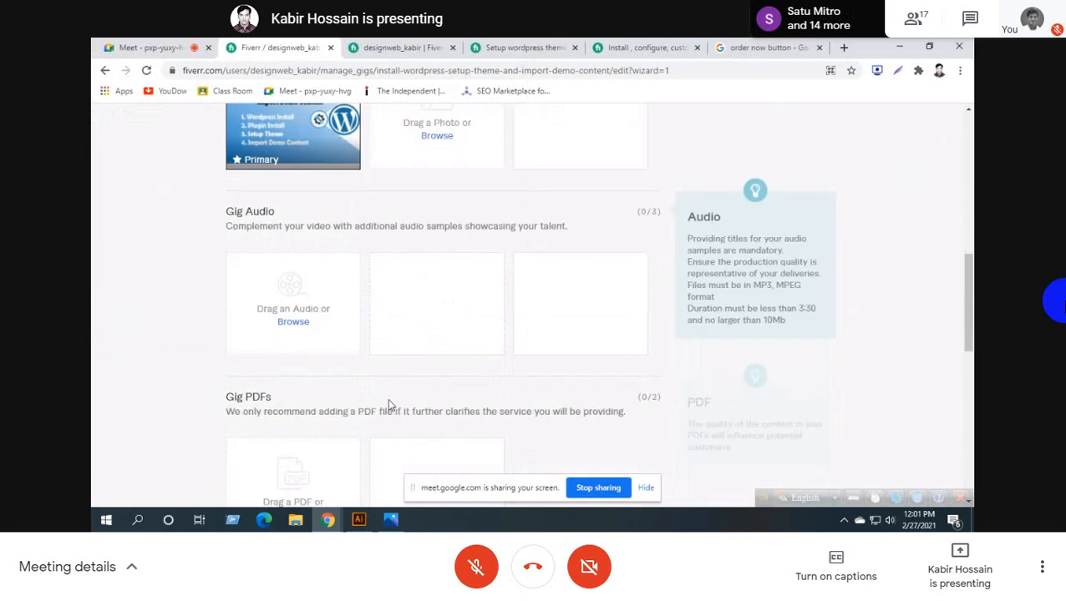
scroll(388, 405, "down", 2)
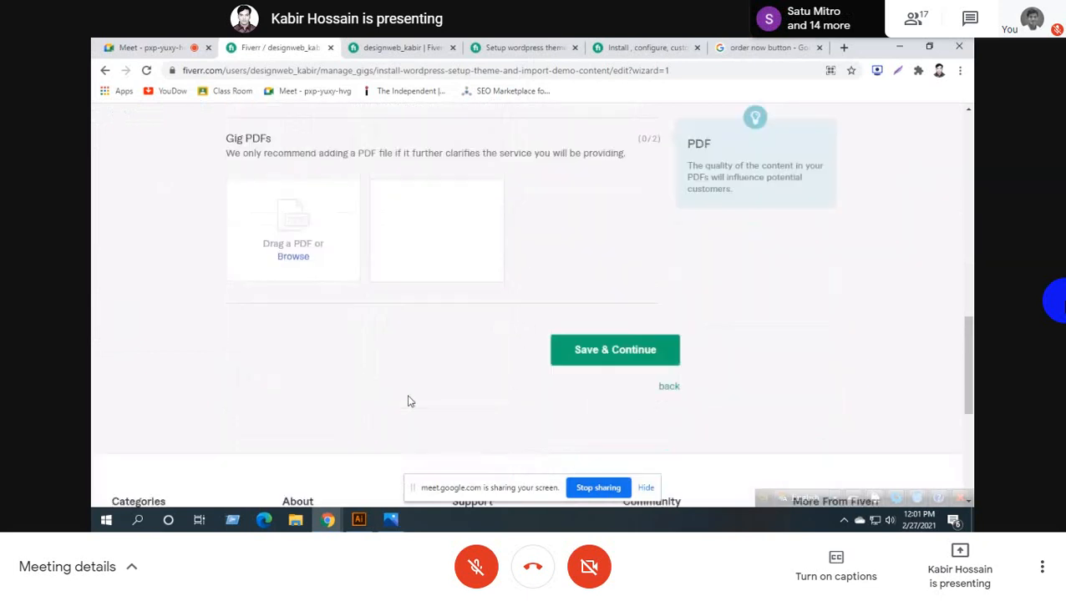
left_click(639, 349)
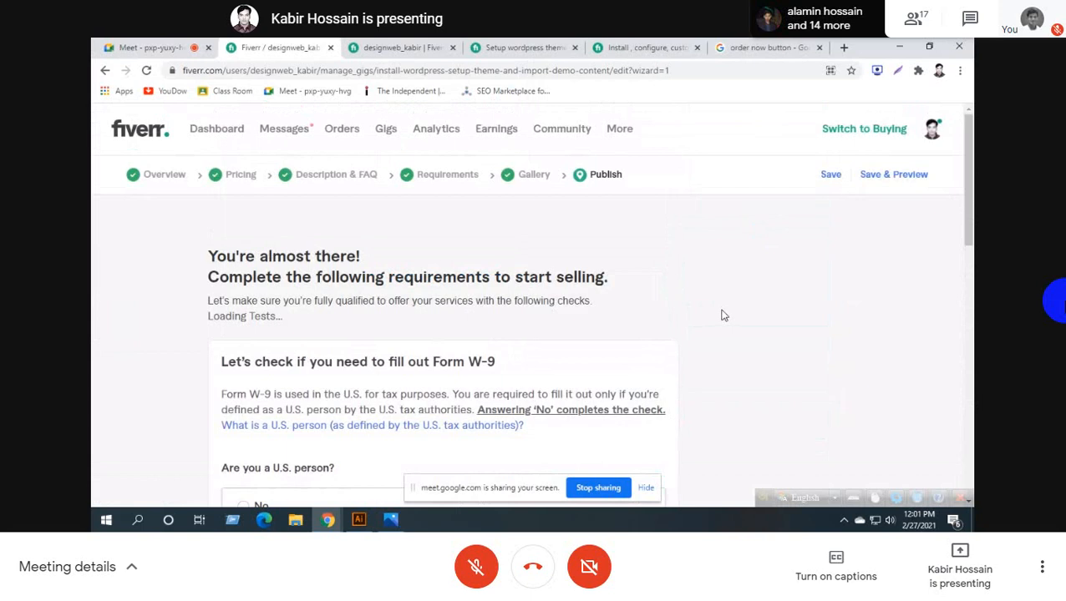
Answer No to the Form W-9 U.S. person question, save it, and publish the gig
scroll(724, 316, "down", 2)
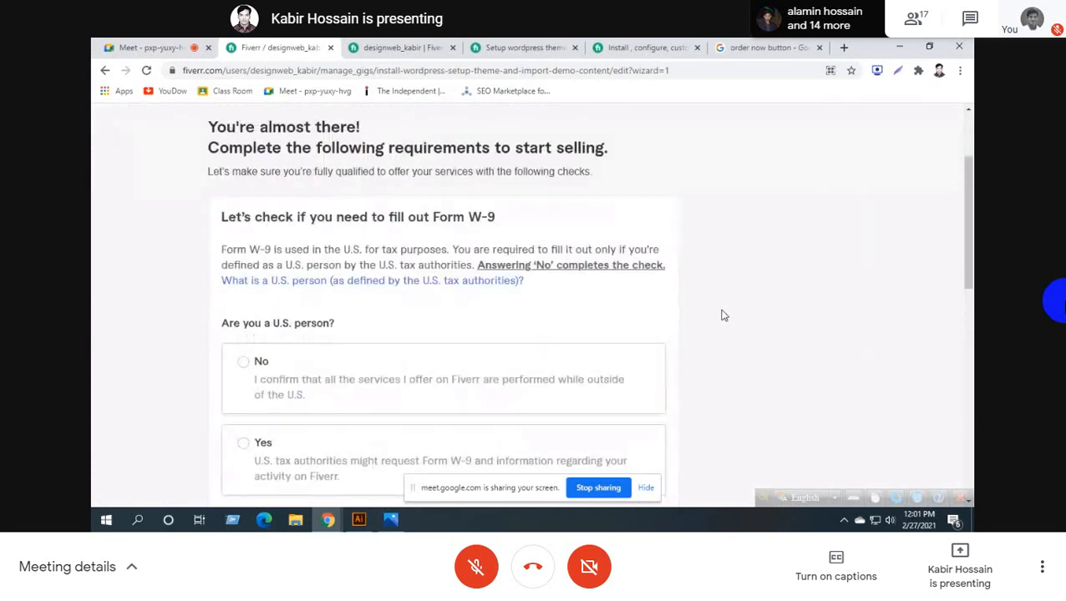
scroll(724, 315, "down", 1)
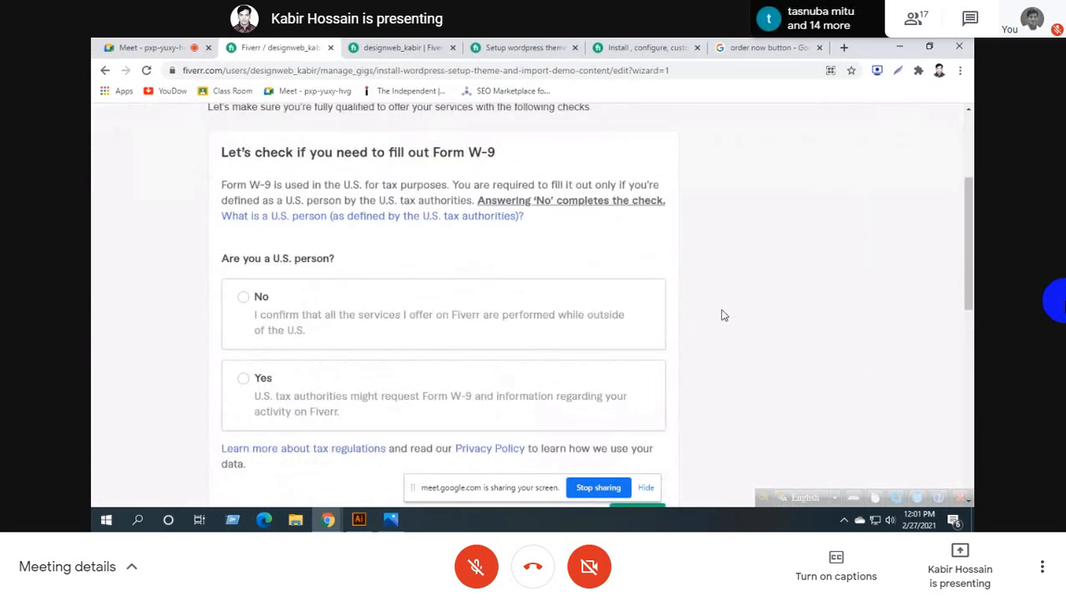
left_click(243, 297)
scroll(571, 298, "down", 1)
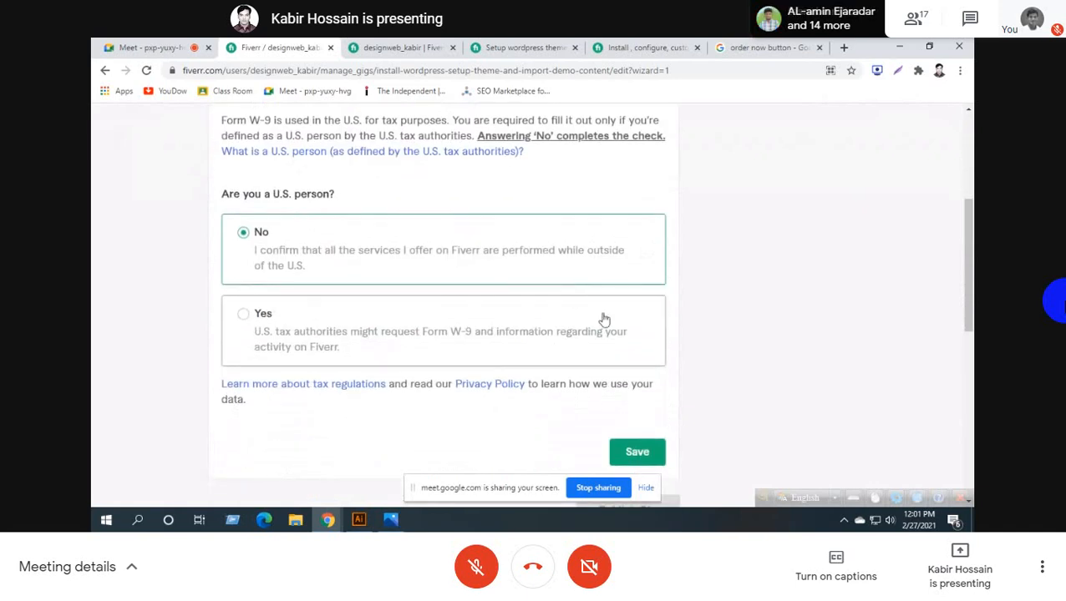
left_click(646, 451)
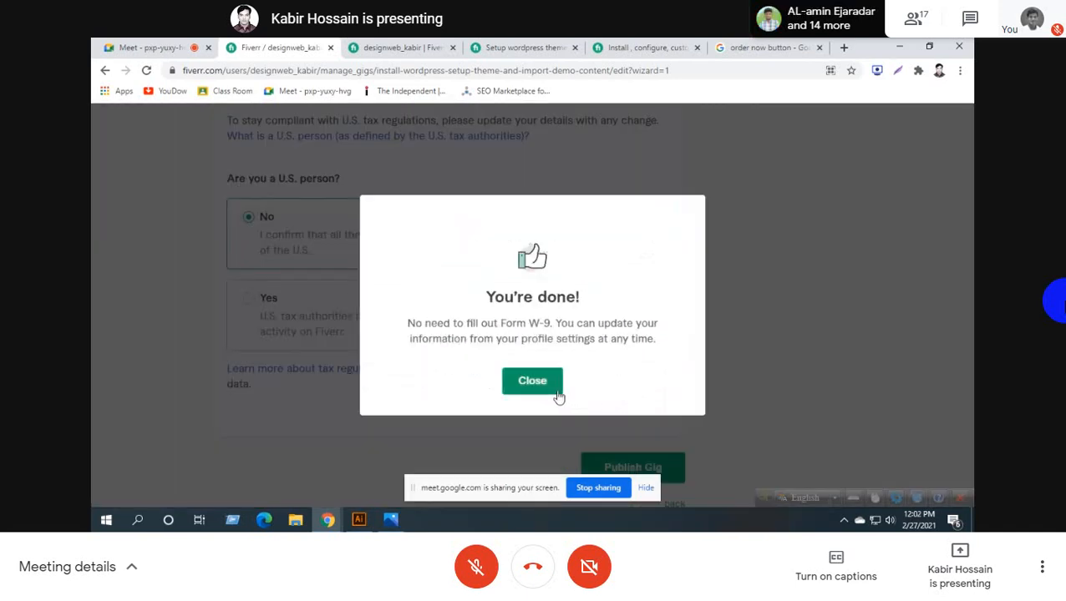
left_click(536, 381)
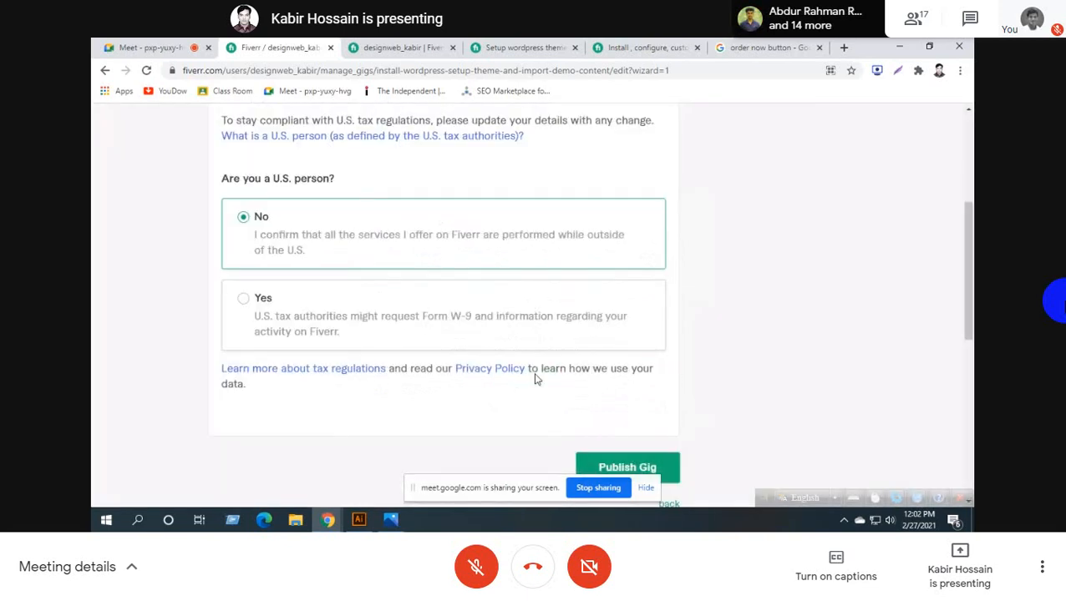
scroll(535, 376, "down", 1)
left_click(625, 404)
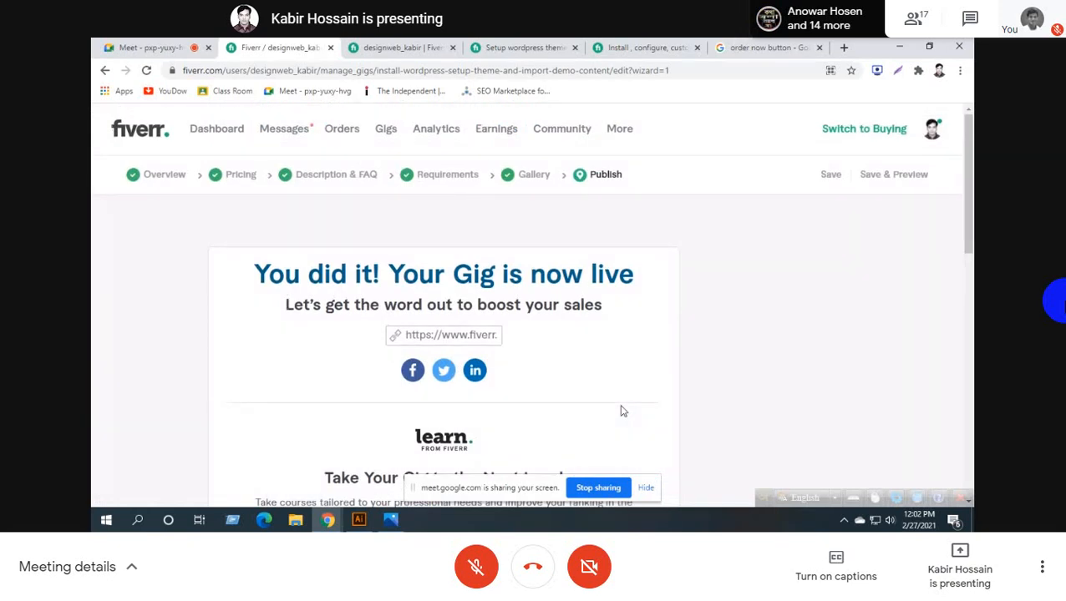
Finish the gig-live confirmation to return to the Gigs list with the WordPress gig active
scroll(621, 409, "down", 5)
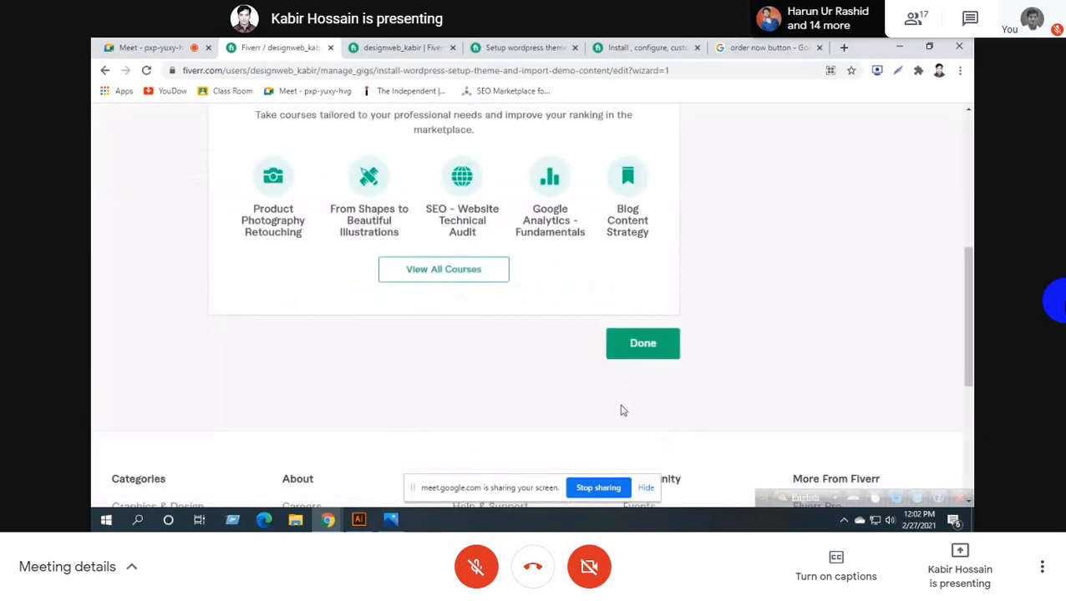
left_click(641, 351)
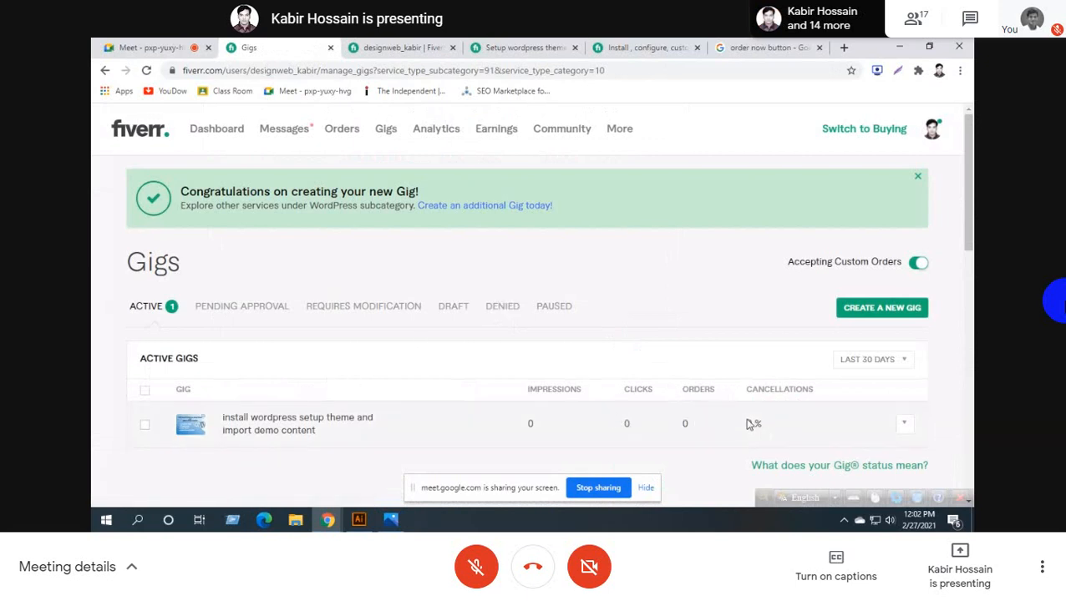
Go from the Gigs list via the account menu's Profile to the Seller Dashboard
scroll(749, 423, "down", 1)
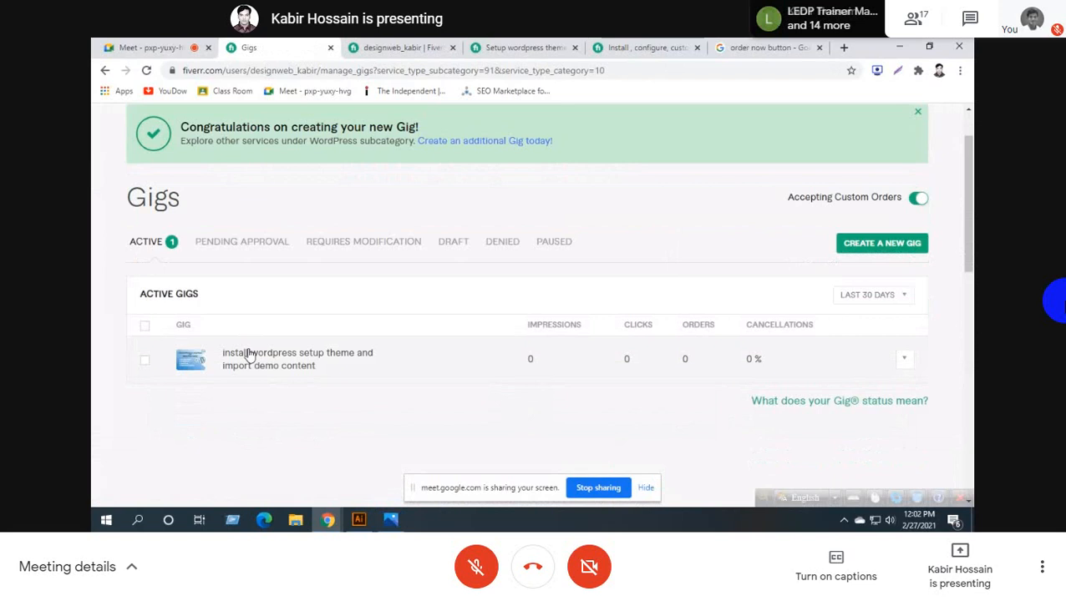
scroll(259, 365, "up", 1)
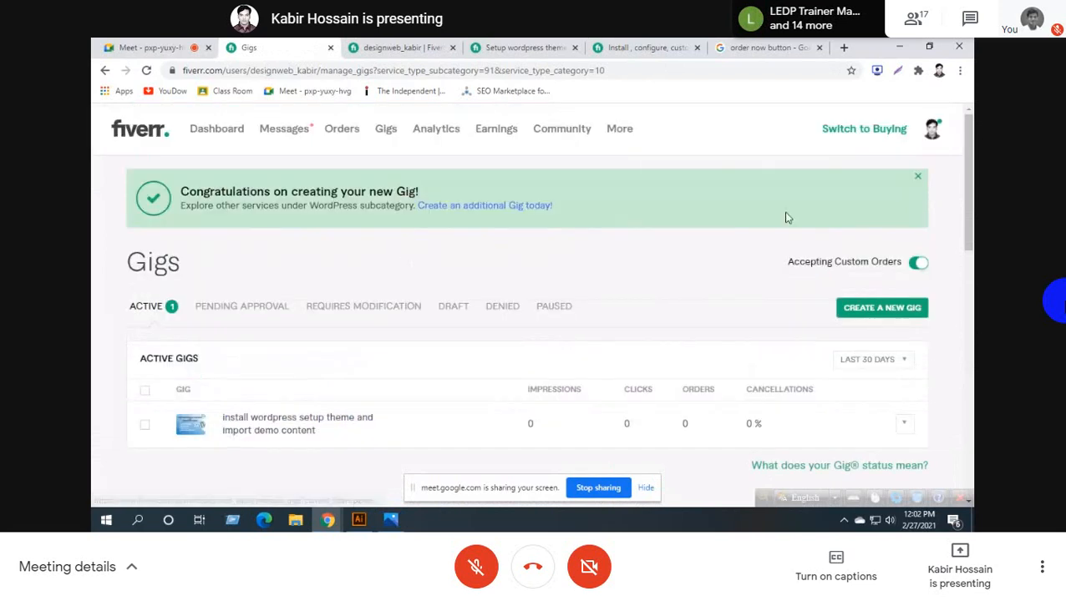
left_click(932, 134)
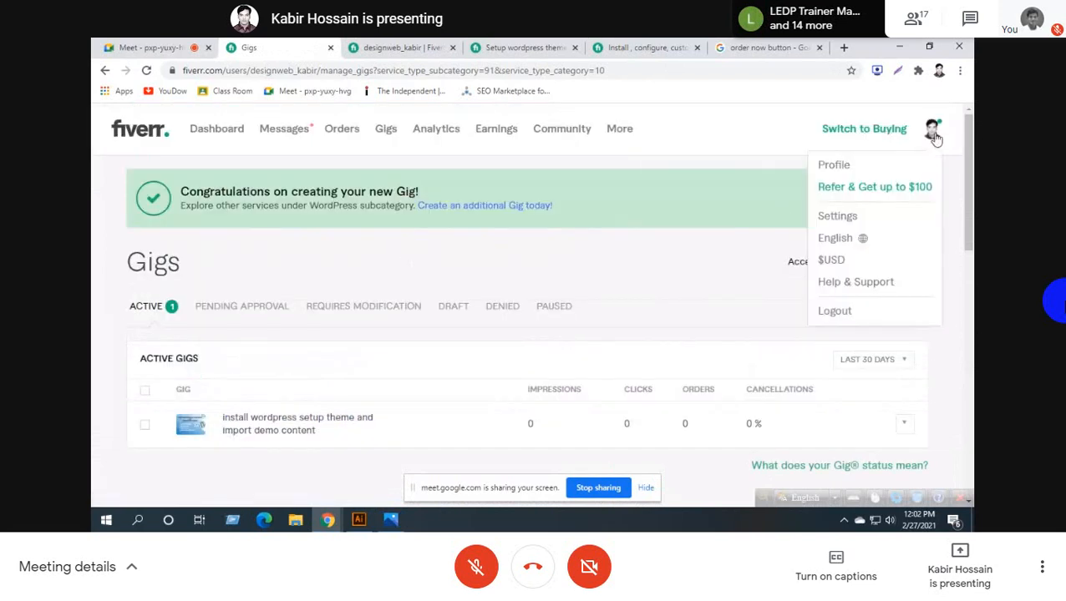
left_click(834, 165)
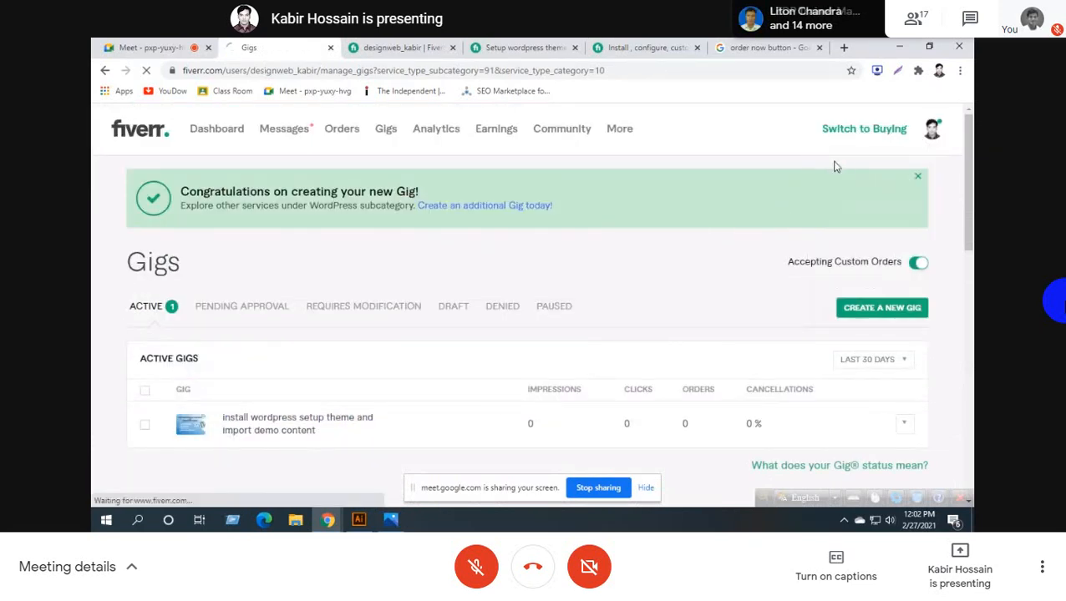
left_click(212, 133)
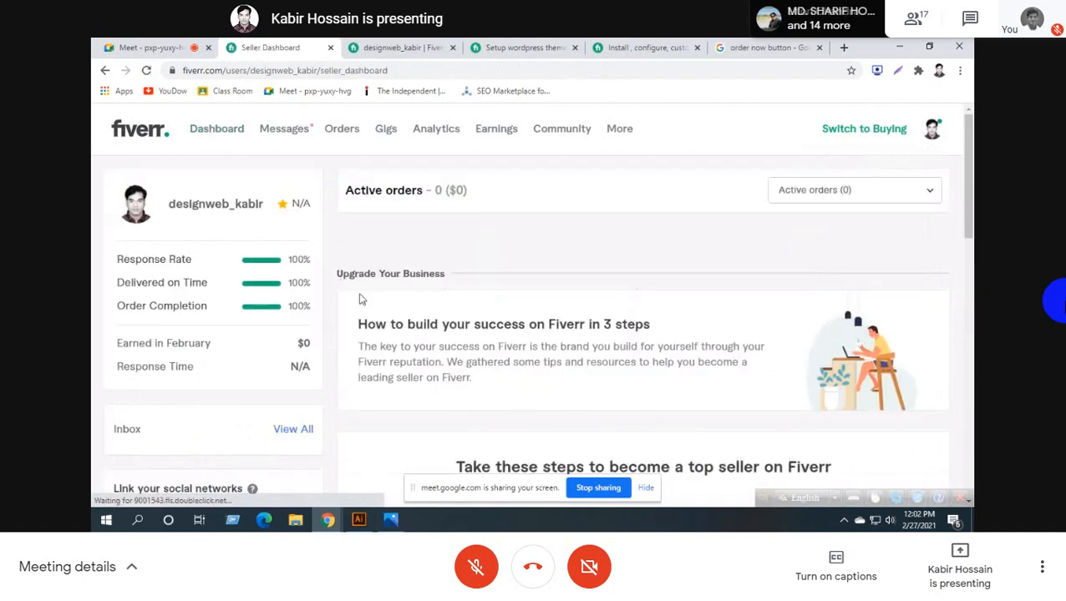
Scroll through the Seller Dashboard's orders and performance sections until sharing ends
scroll(361, 300, "down", 1)
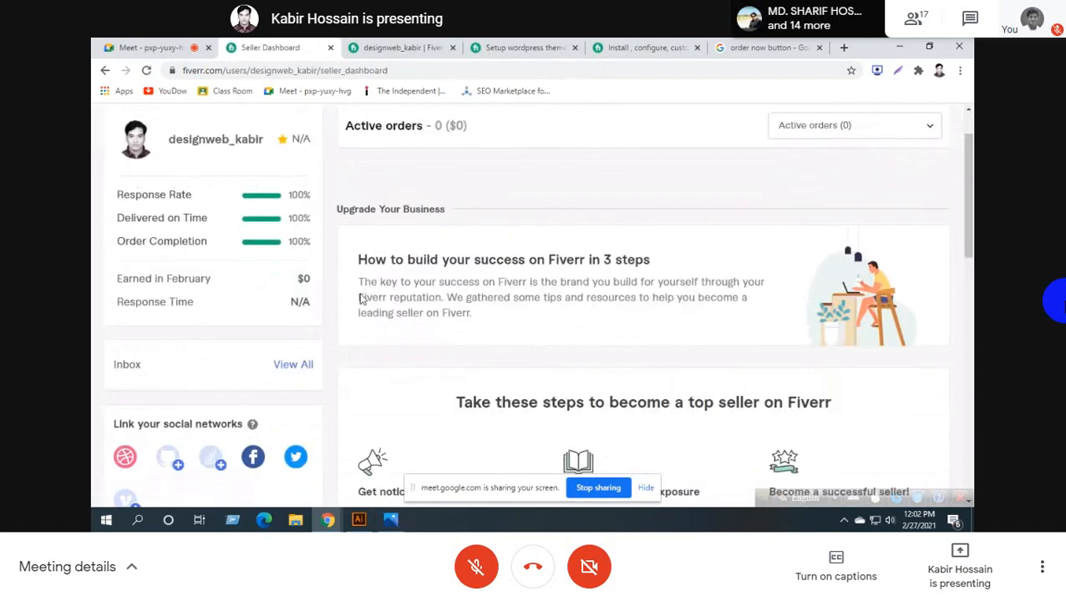
scroll(224, 132, "up", 1)
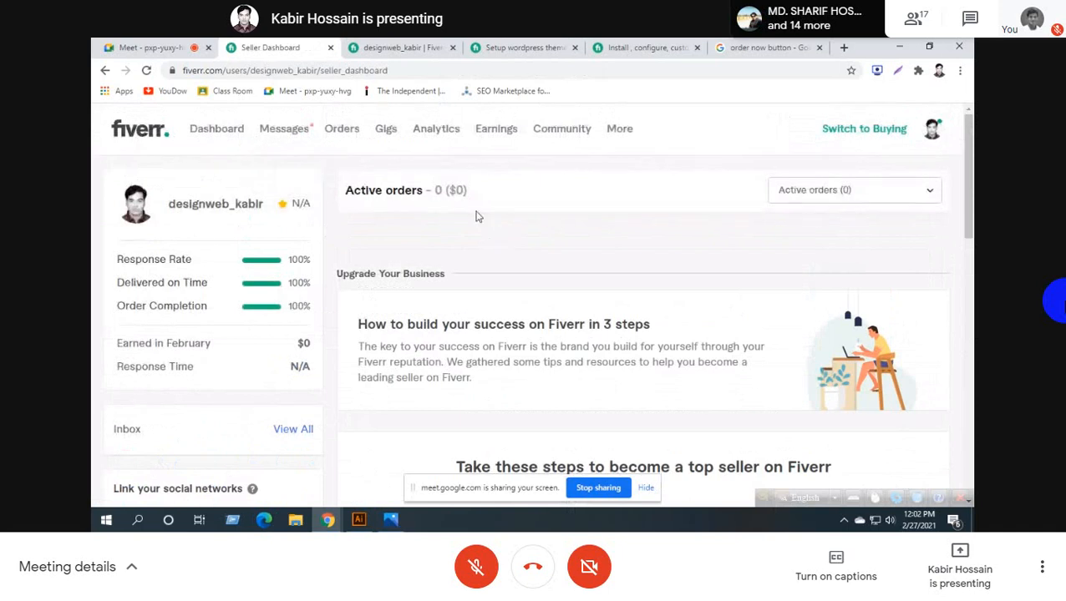
scroll(466, 217, "down", 4)
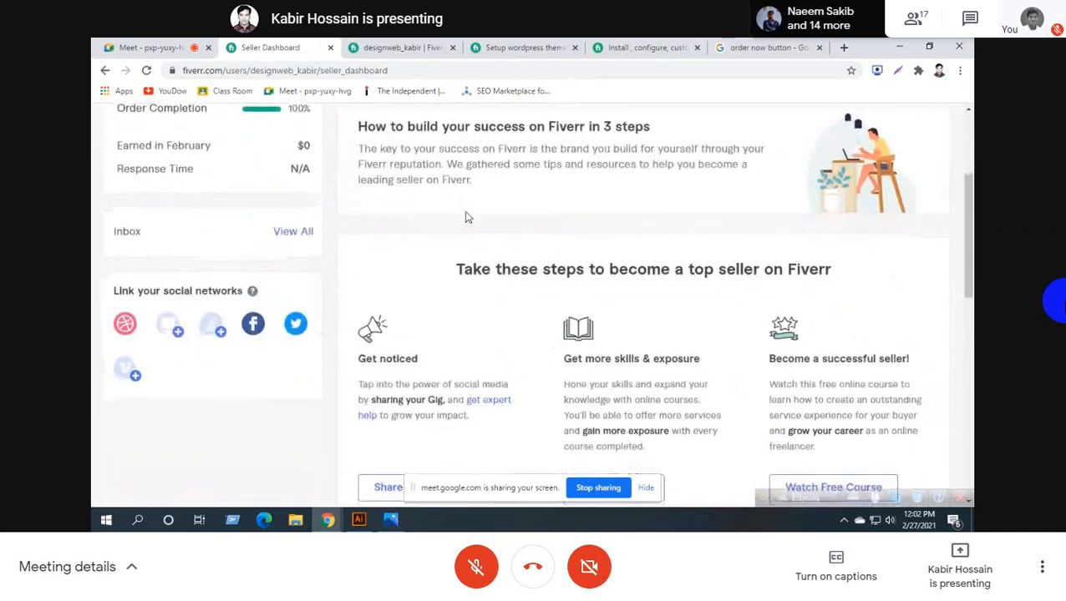
scroll(466, 217, "down", 6)
scroll(466, 218, "up", 6)
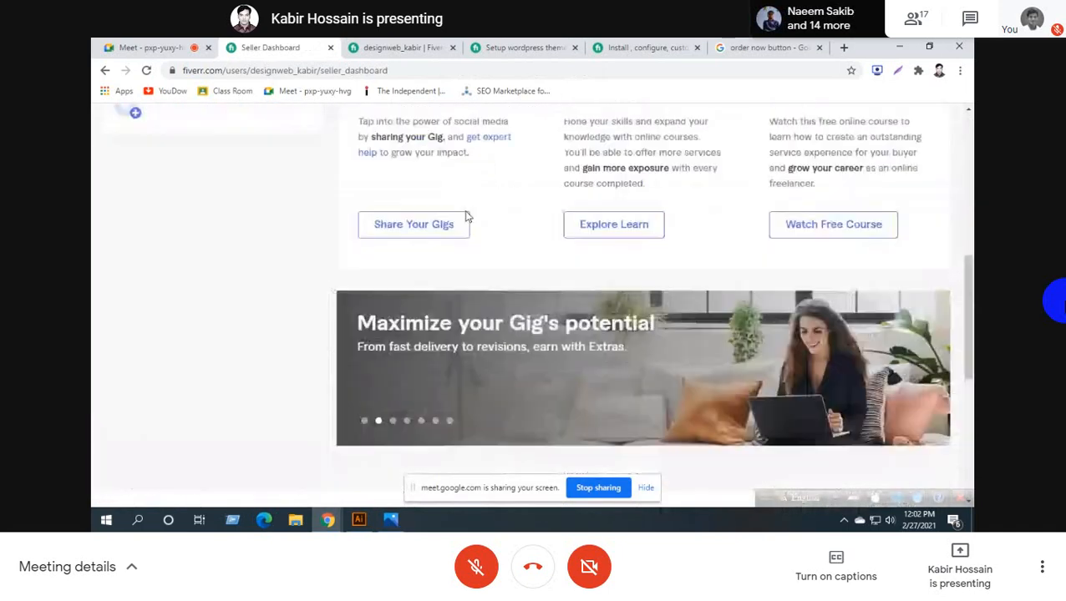
scroll(466, 217, "up", 4)
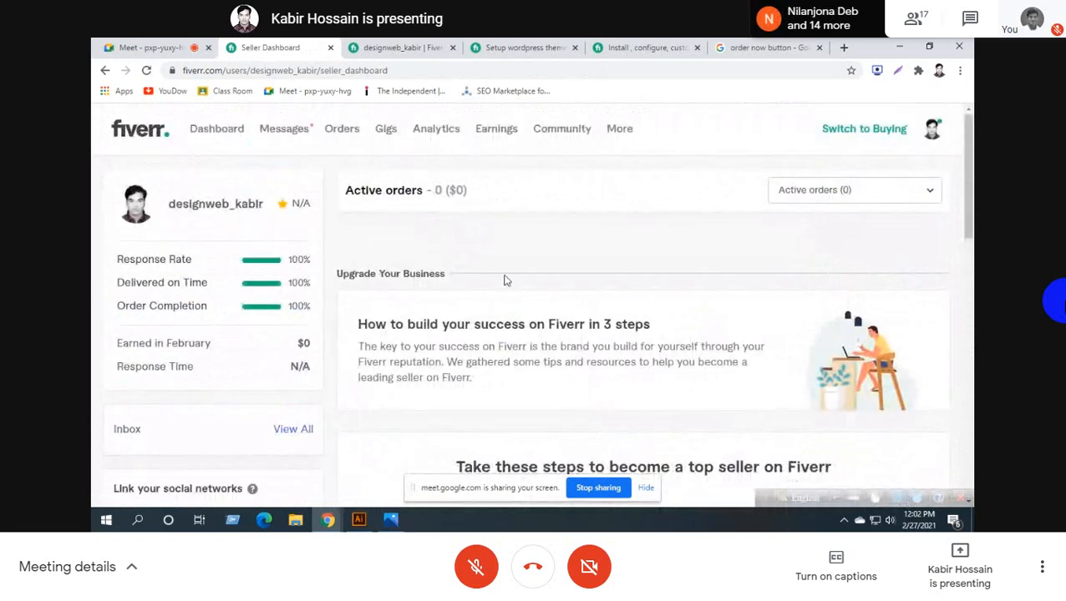
scroll(284, 346, "down", 1)
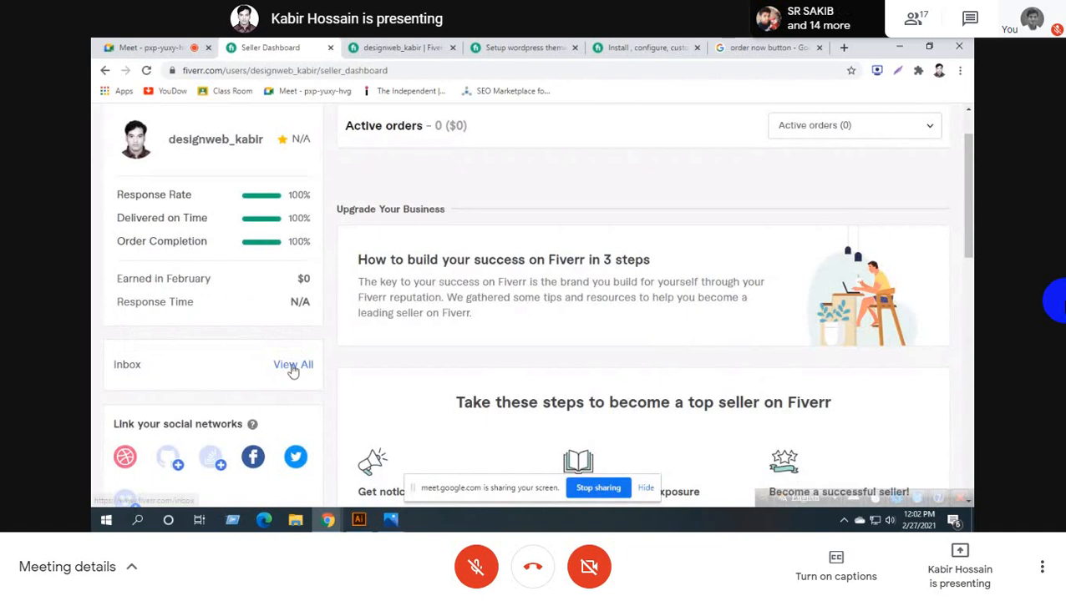
scroll(375, 373, "down", 1)
scroll(376, 373, "down", 2)
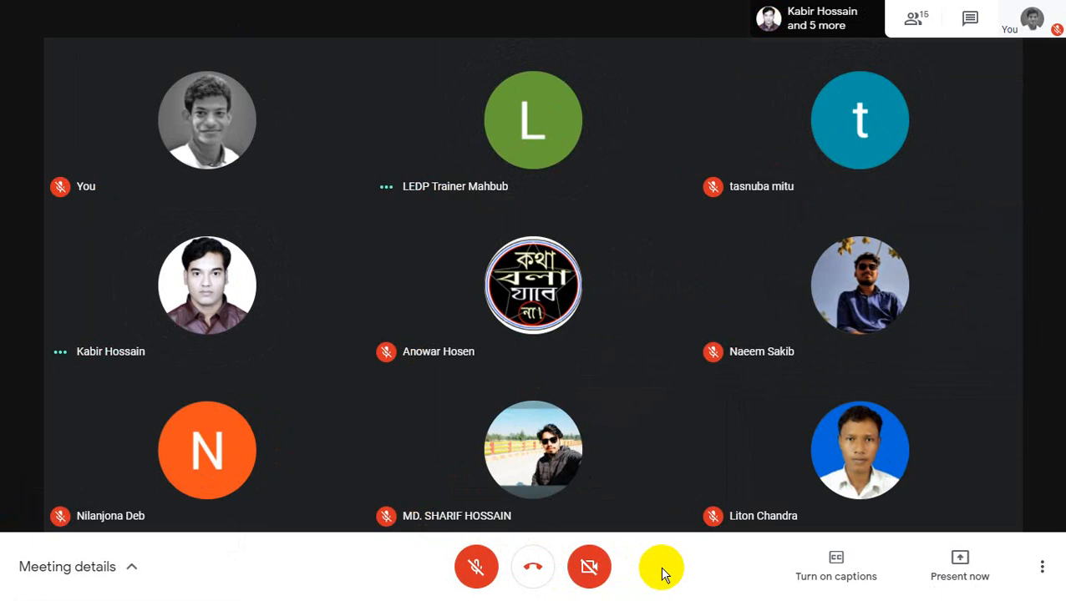
Unmute to speak twice, leaving the microphone muted as the student starts presenting
left_click(489, 573)
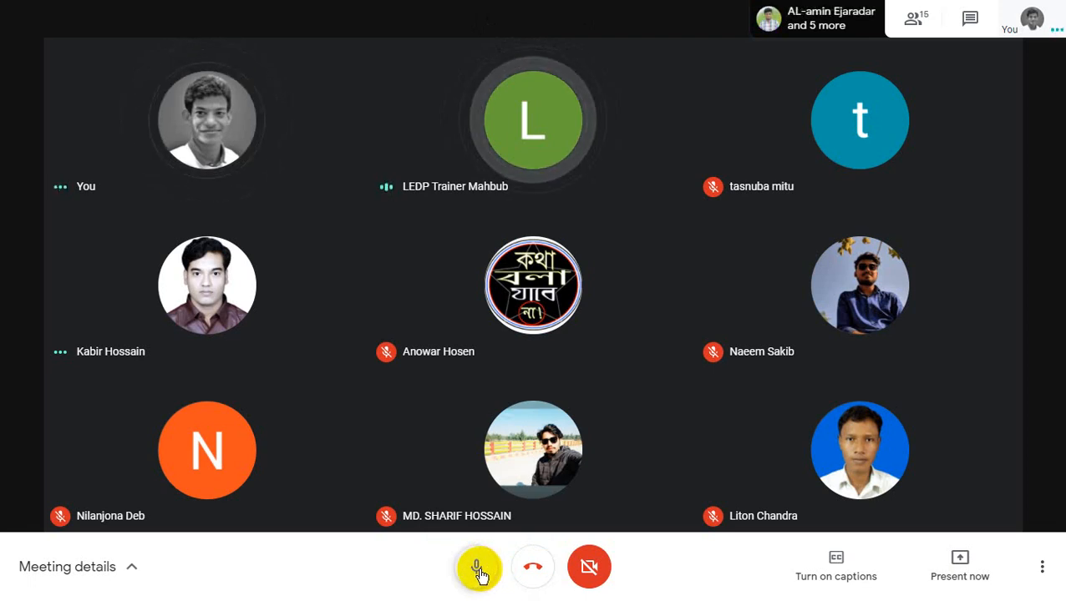
left_click(478, 575)
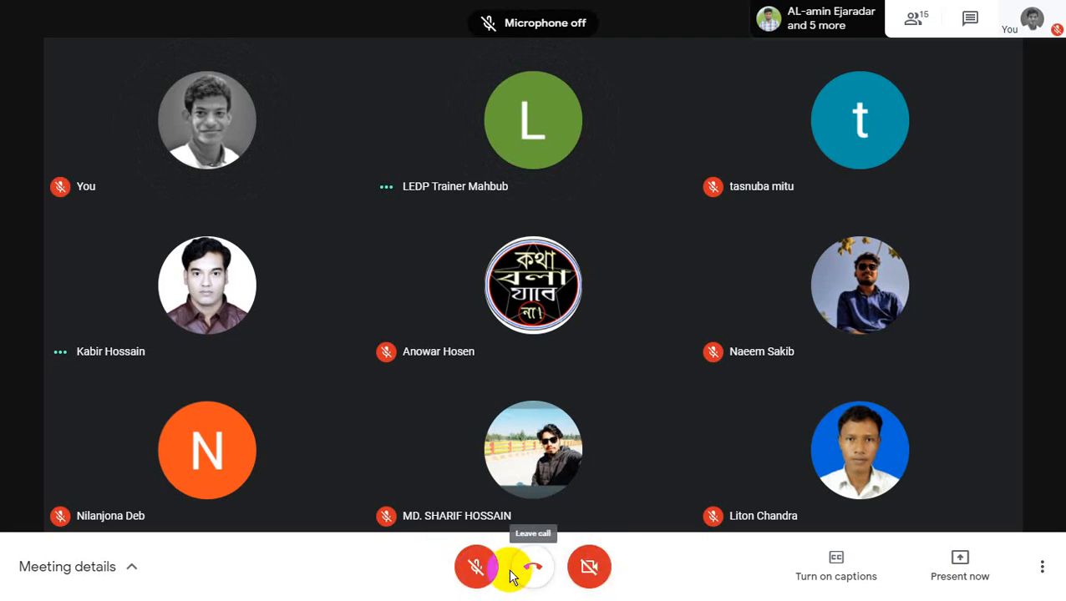
left_click(476, 574)
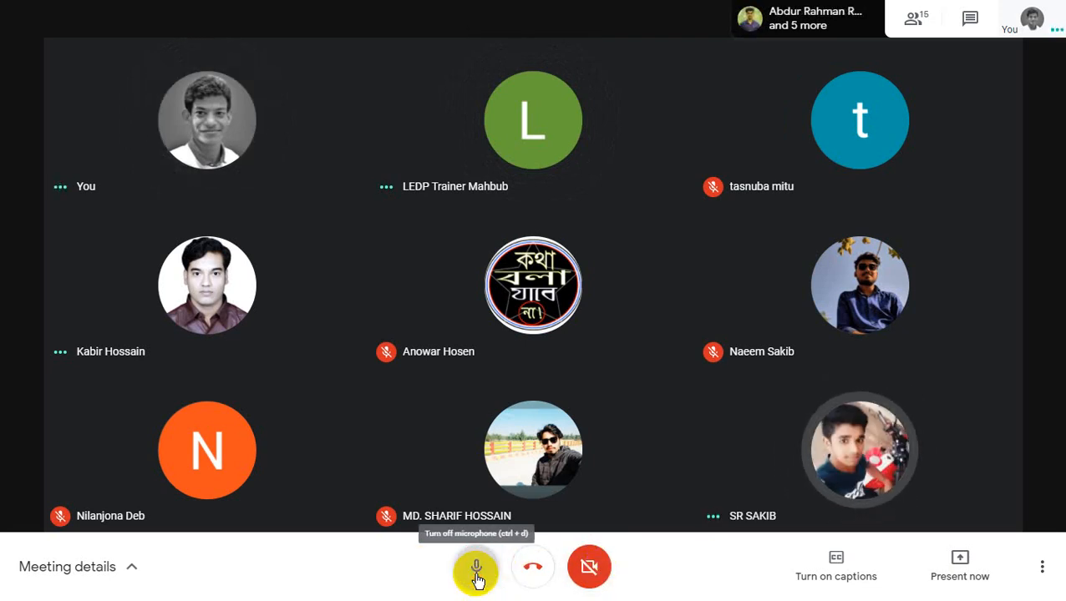
left_click(476, 577)
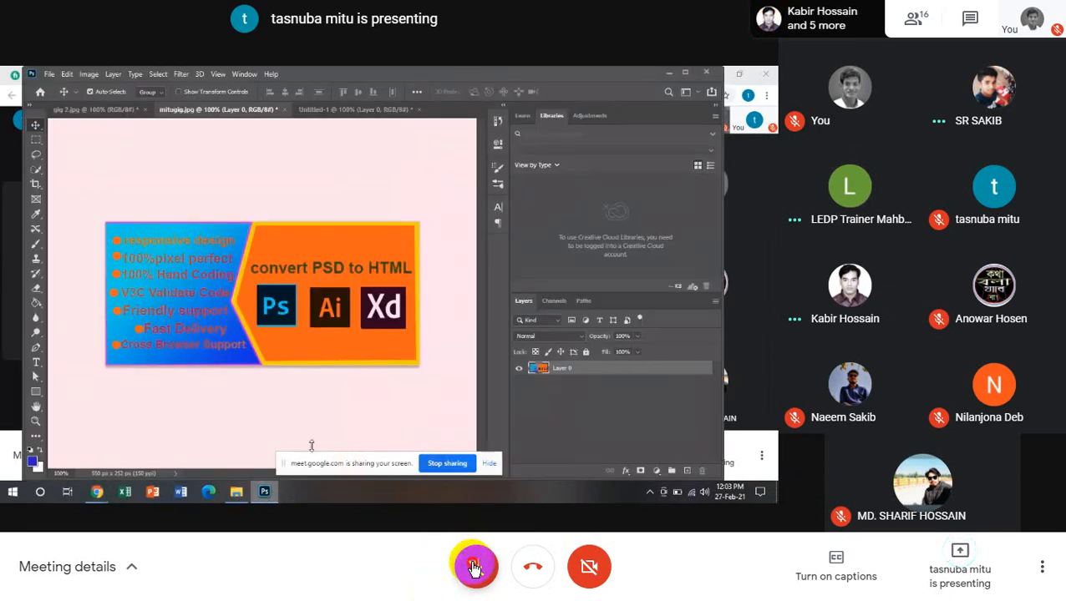
Unmute to comment on the PSD to HTML gig image, then mute again
left_click(475, 568)
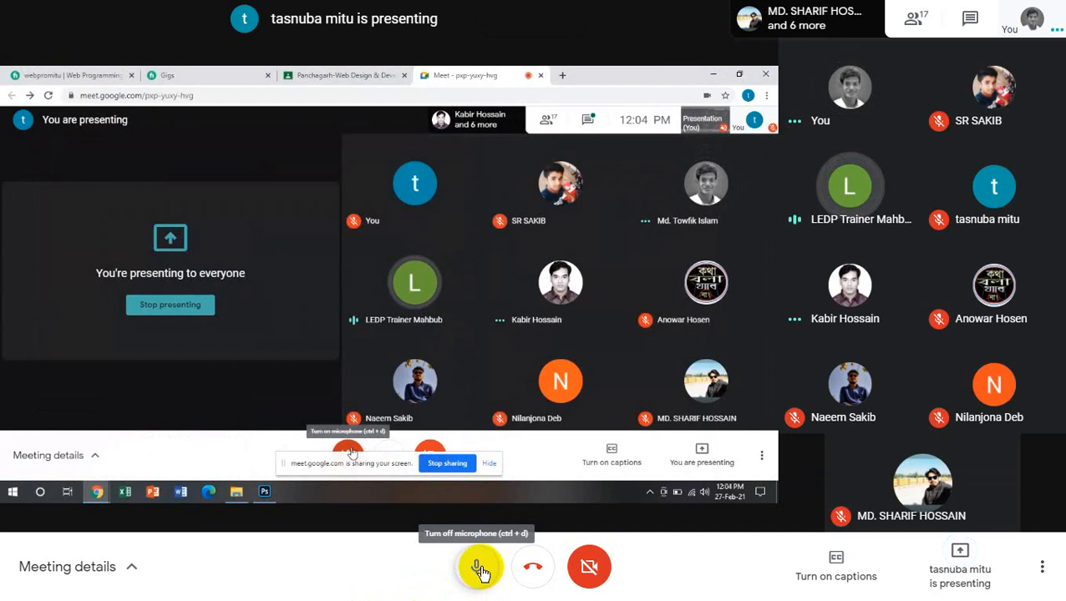
left_click(481, 570)
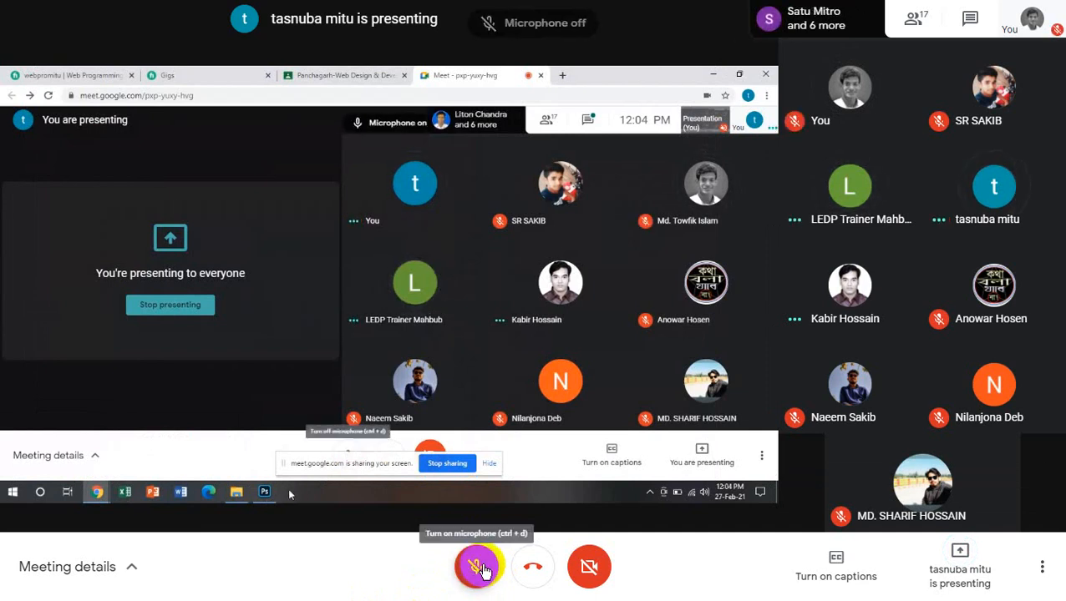
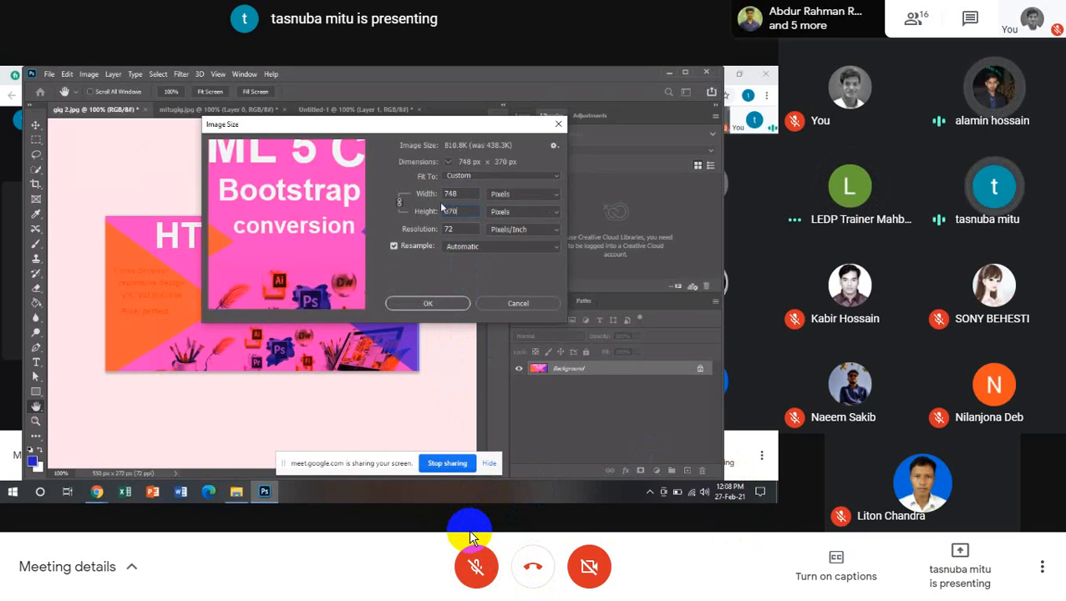
Unmute the microphone to speak twice, muting again after each comment
left_click(479, 571)
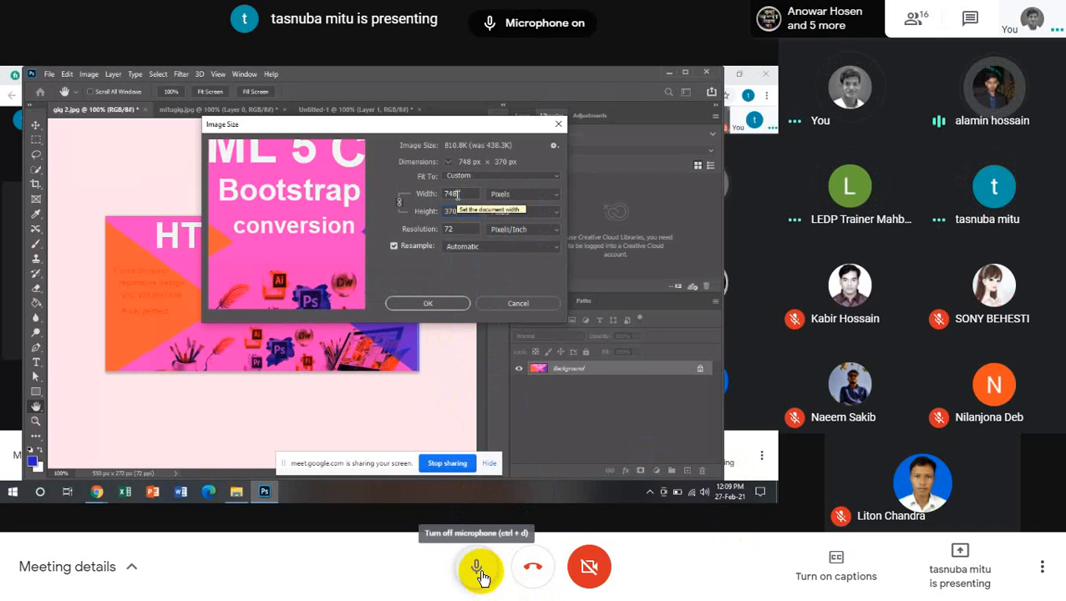
left_click(480, 570)
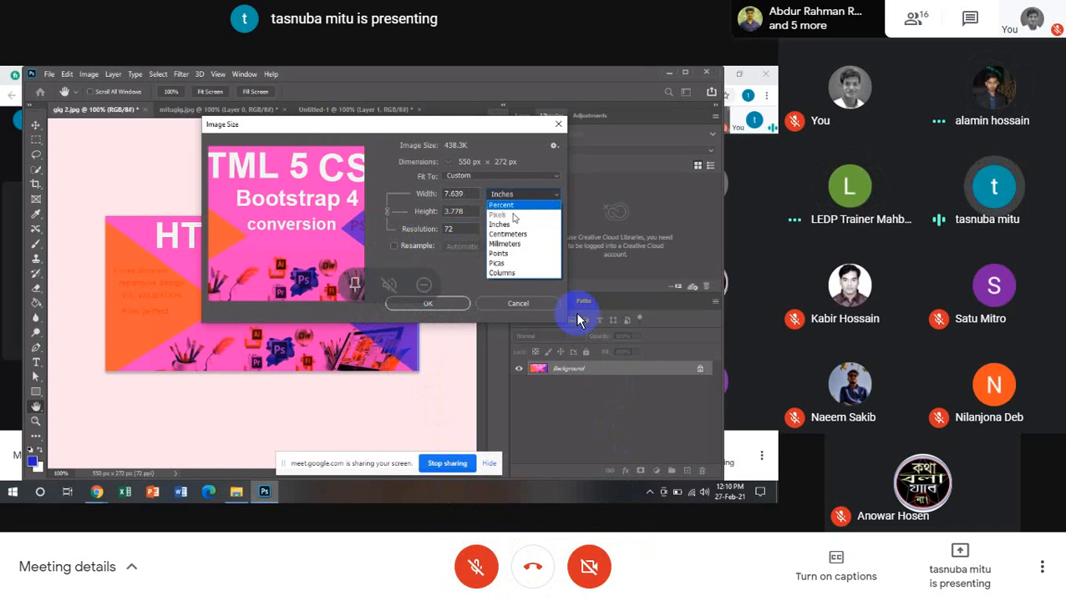
left_click(474, 576)
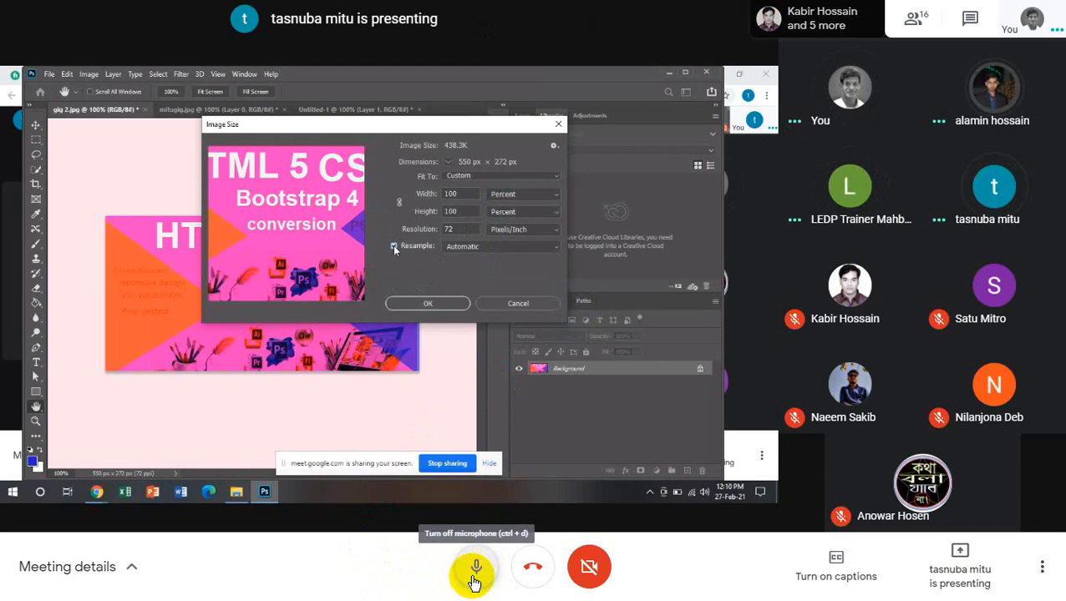
left_click(474, 580)
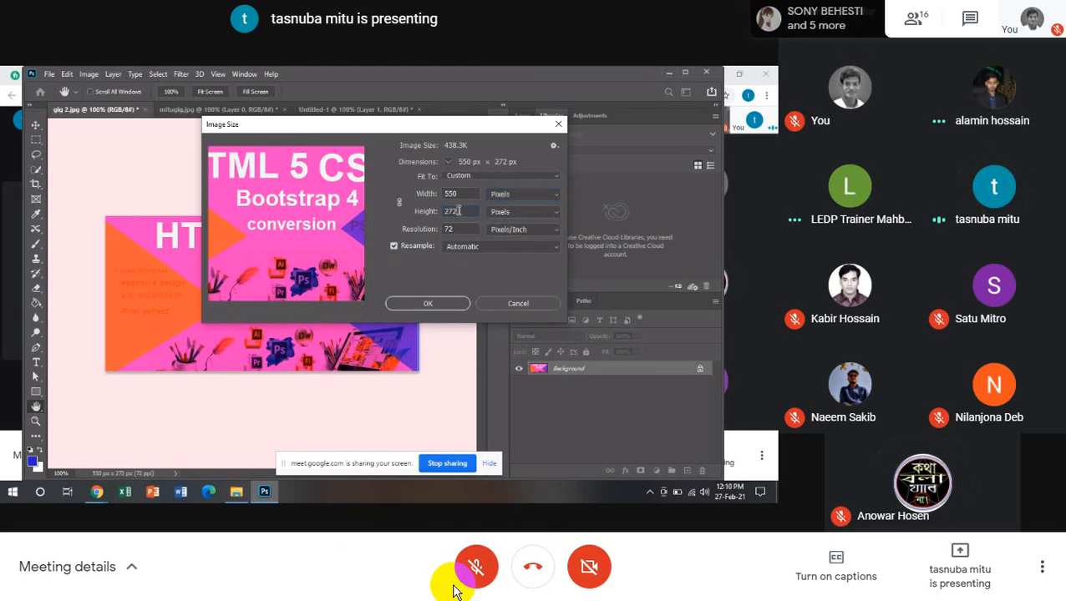
After one more brief comment, mute and pin the presenter's shared screen to fill the view
left_click(477, 567)
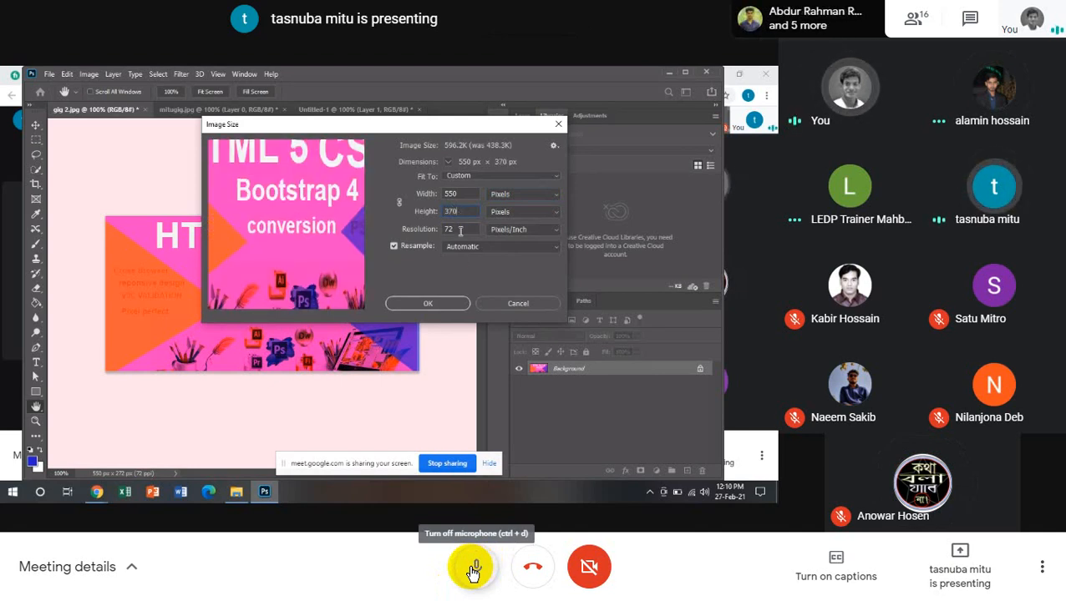
left_click(472, 571)
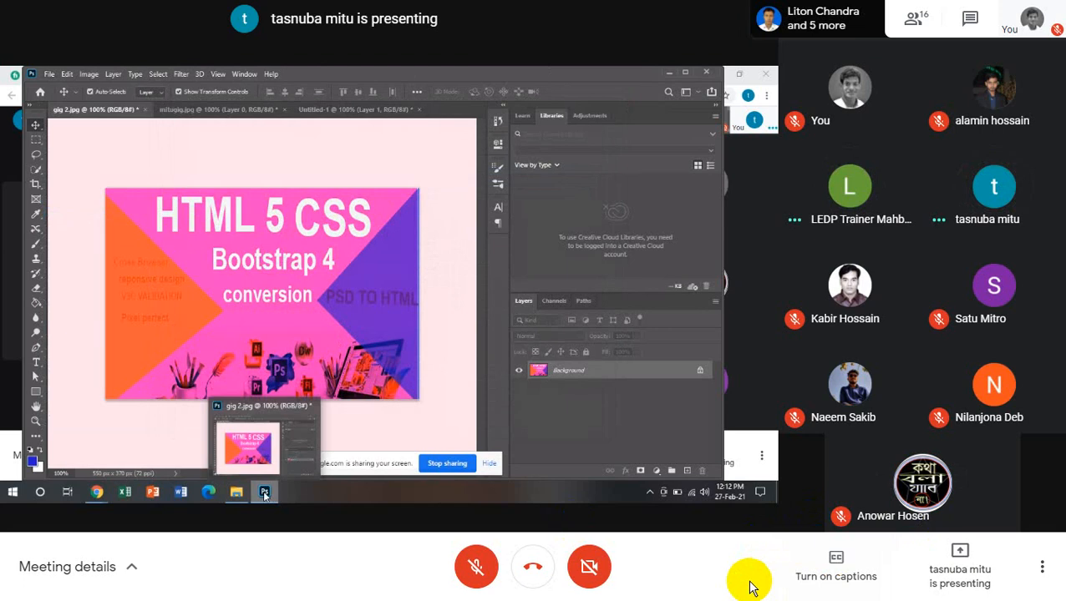
left_click(358, 290)
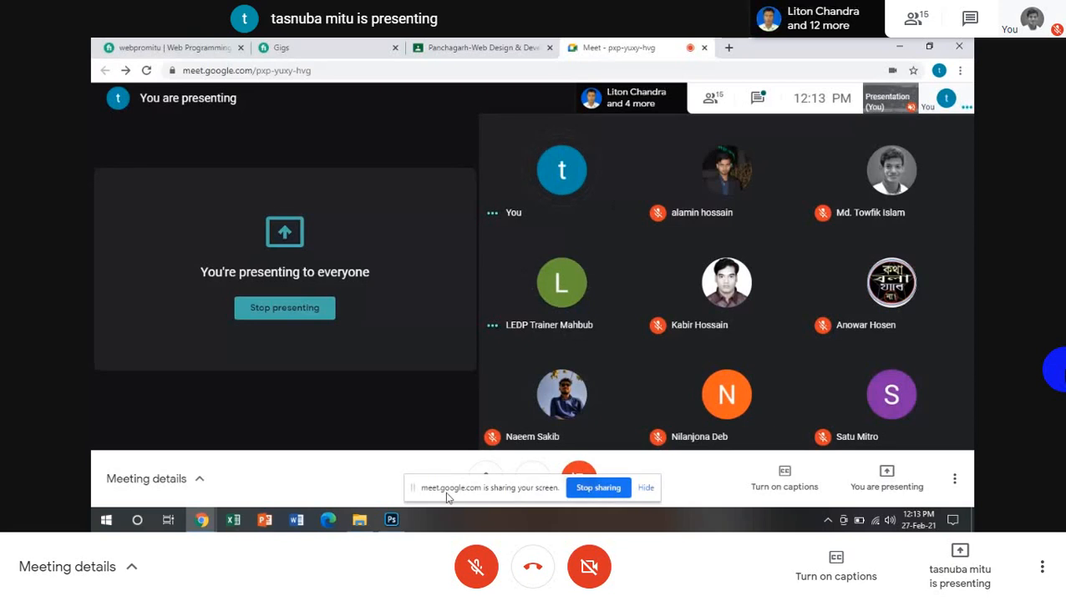
Mute, read the trainer's gig title suggestion in the meeting chat, and bring up the Fiverr profile
left_click(489, 473)
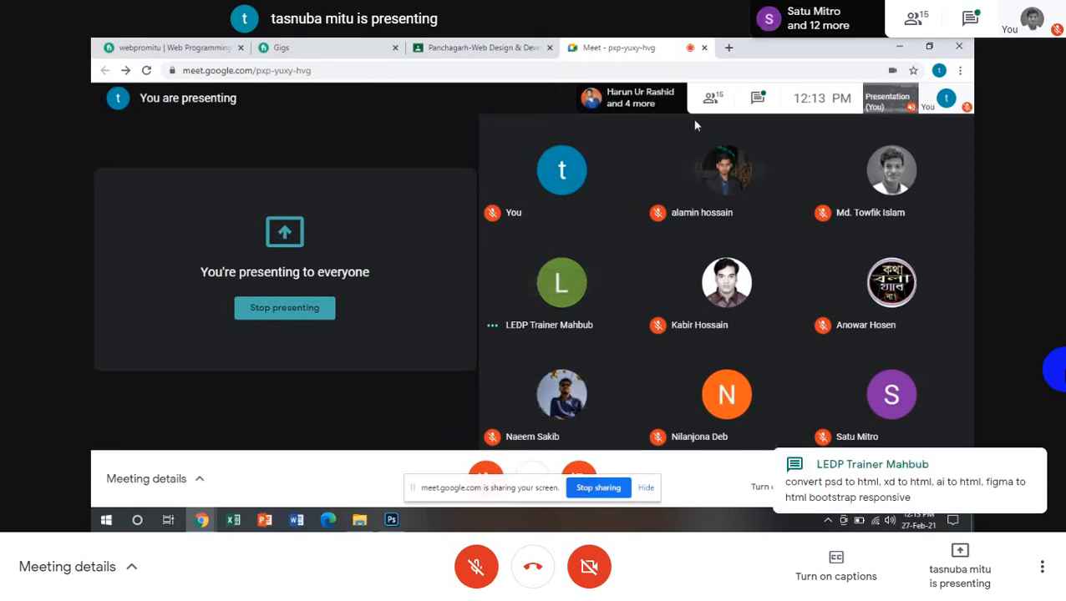
left_click(756, 99)
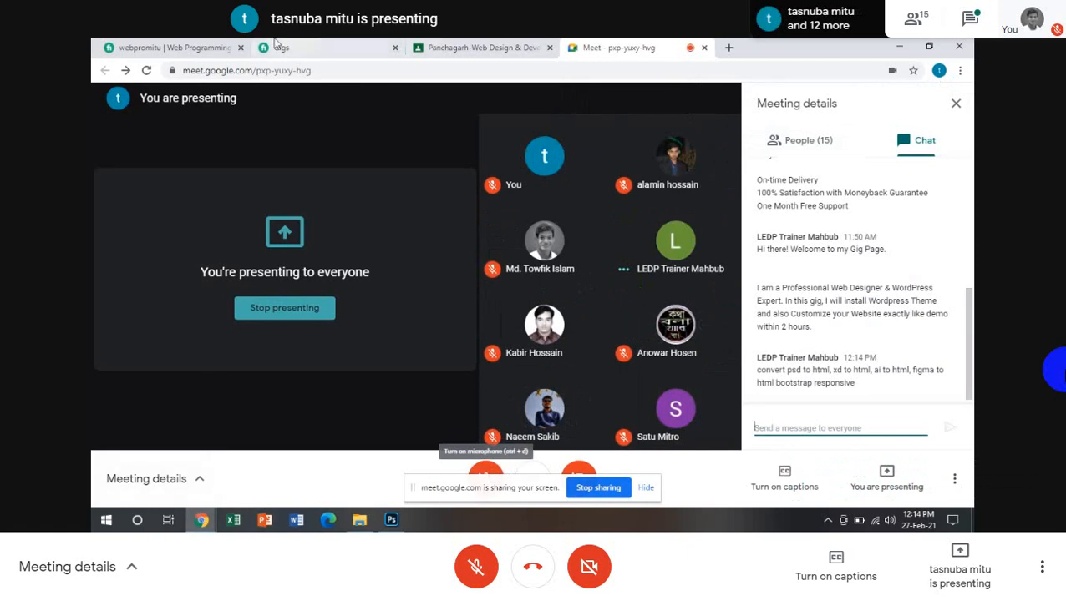
left_click(206, 52)
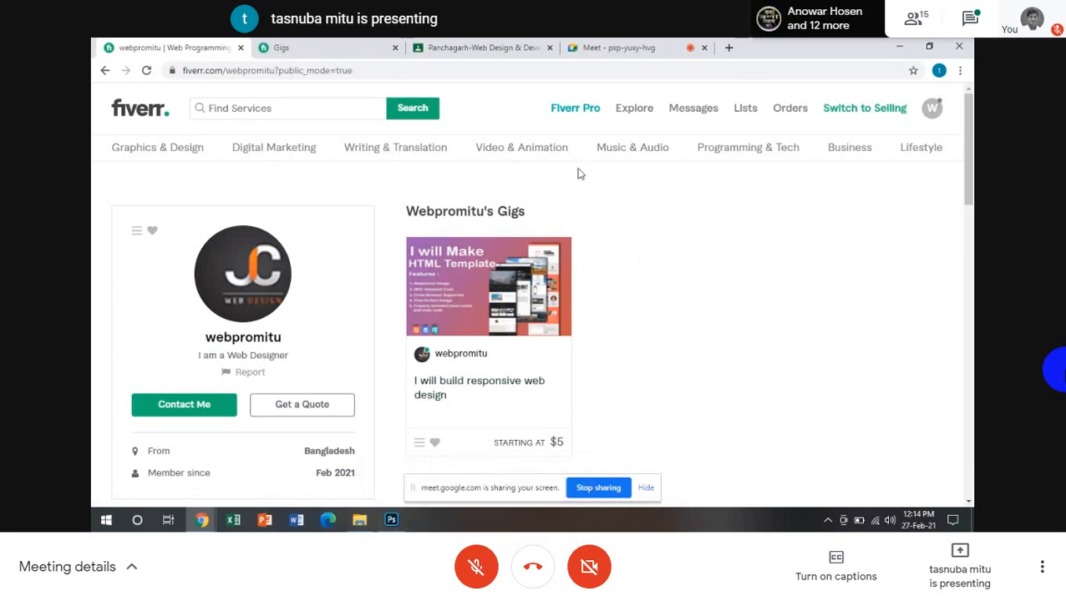
Toggle the Meet microphone, then go to Fiverr's Gigs page and start a new gig
left_click(615, 48)
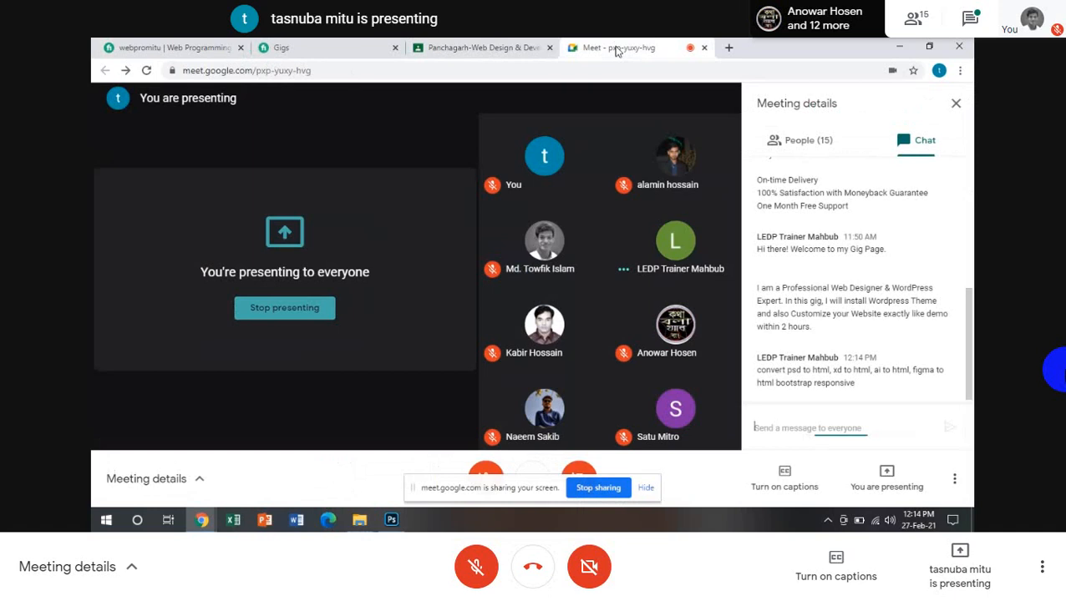
left_click(486, 475)
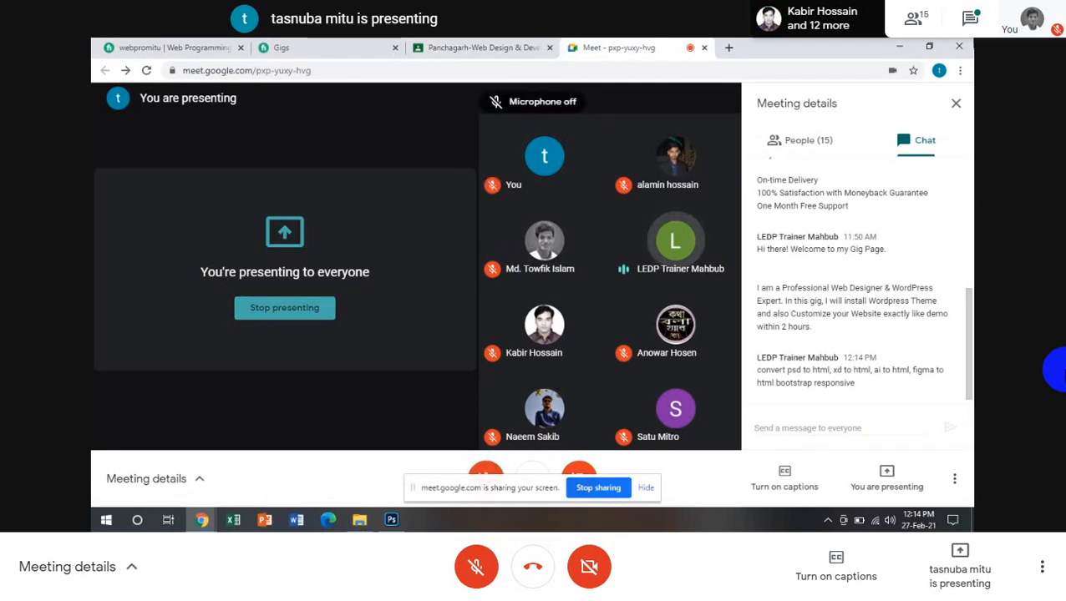
left_click(167, 48)
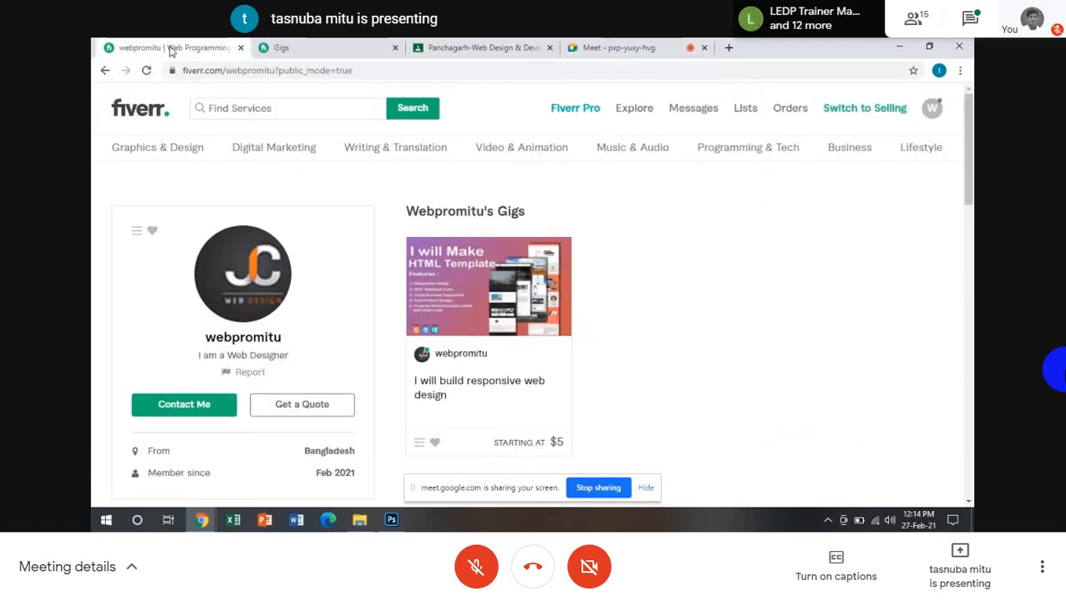
left_click(288, 48)
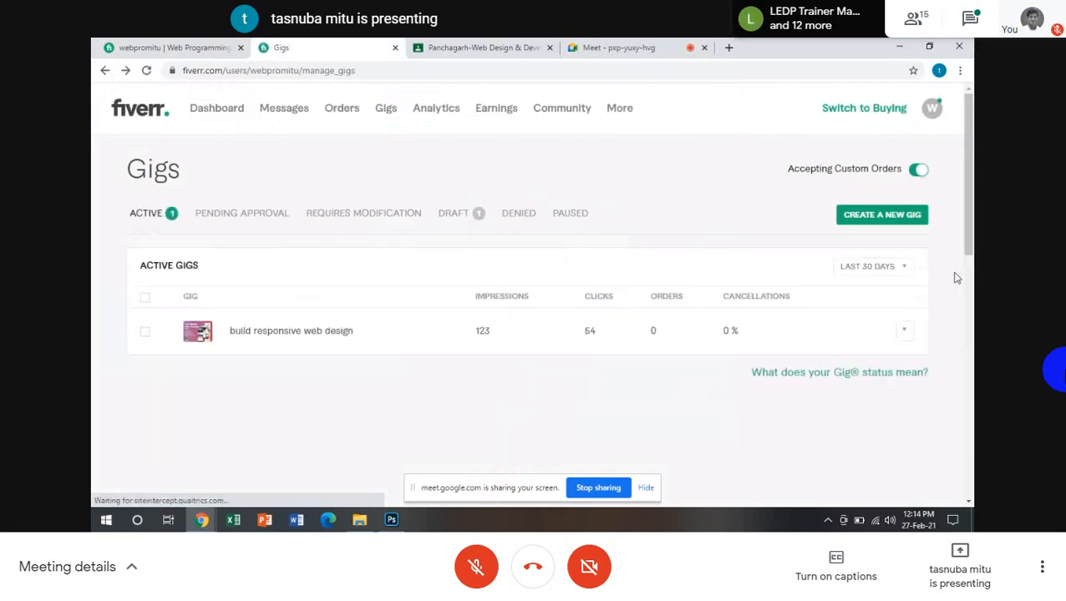
left_click(873, 217)
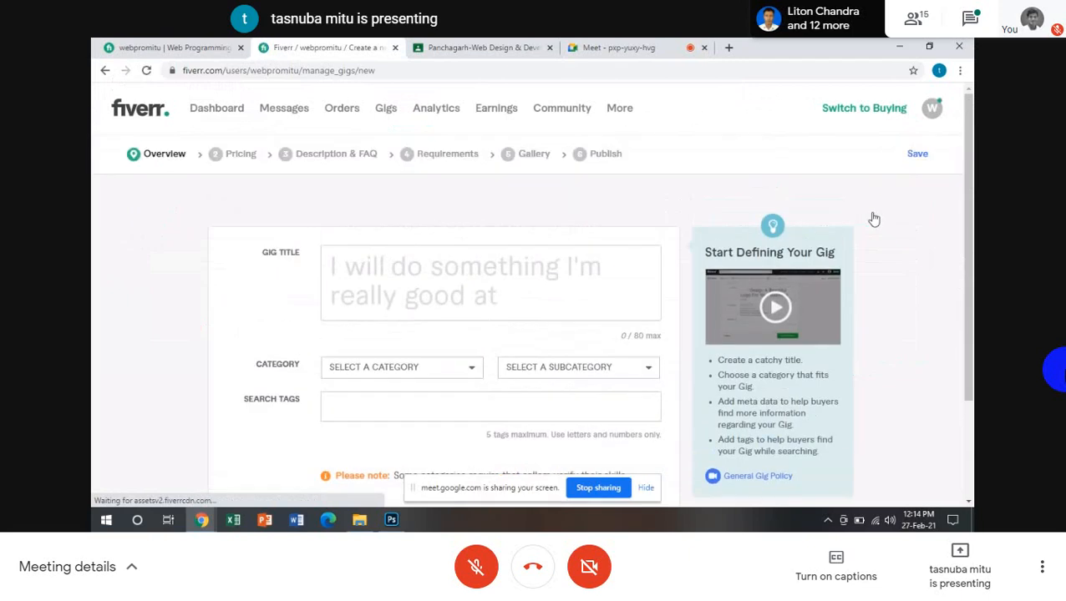
Copy the trainer's PSD-to-HTML bootstrap responsive chat suggestion and paste it as the Gig Title
mouse_move(358, 328)
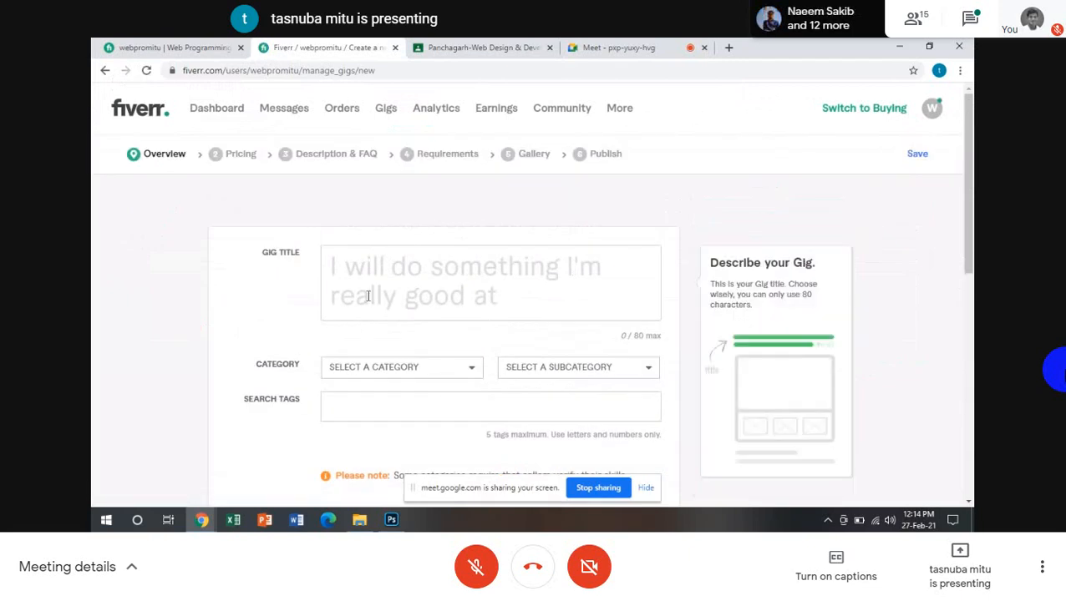
left_click(609, 48)
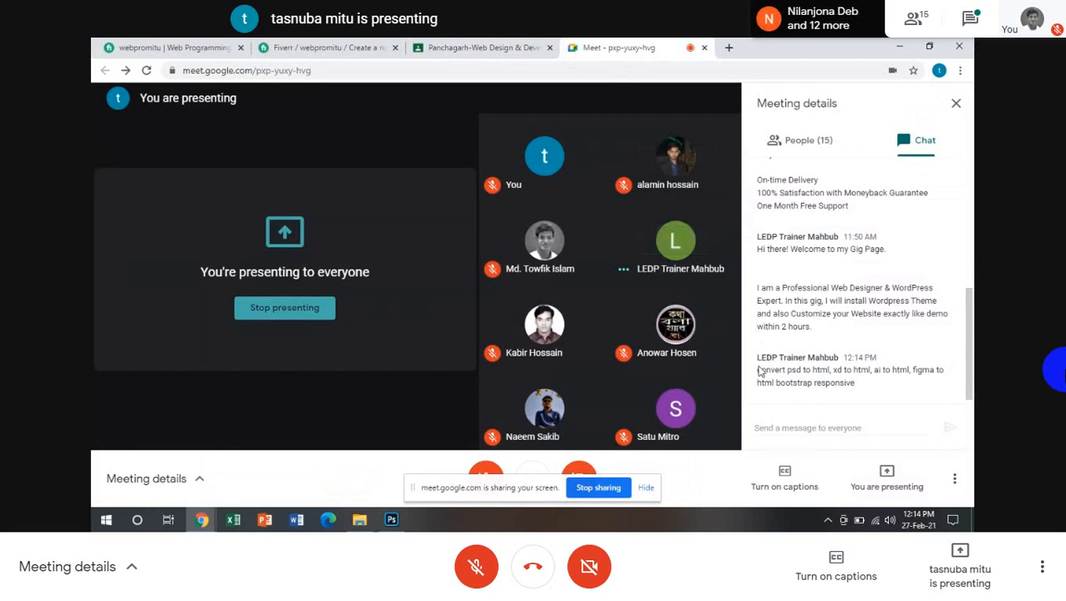
left_click_drag(756, 371, 867, 386)
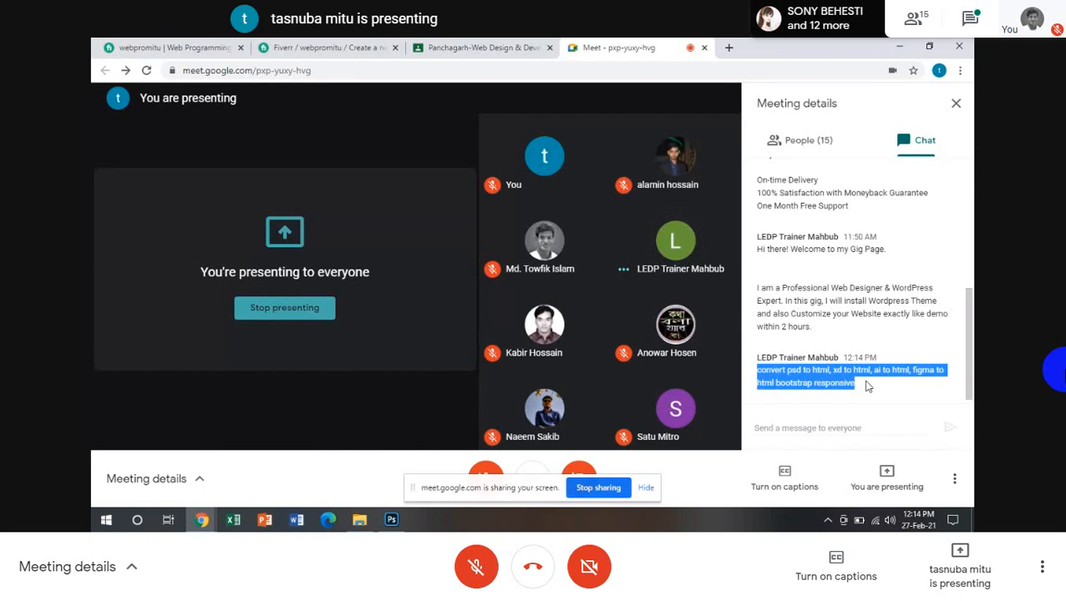
left_click(306, 53)
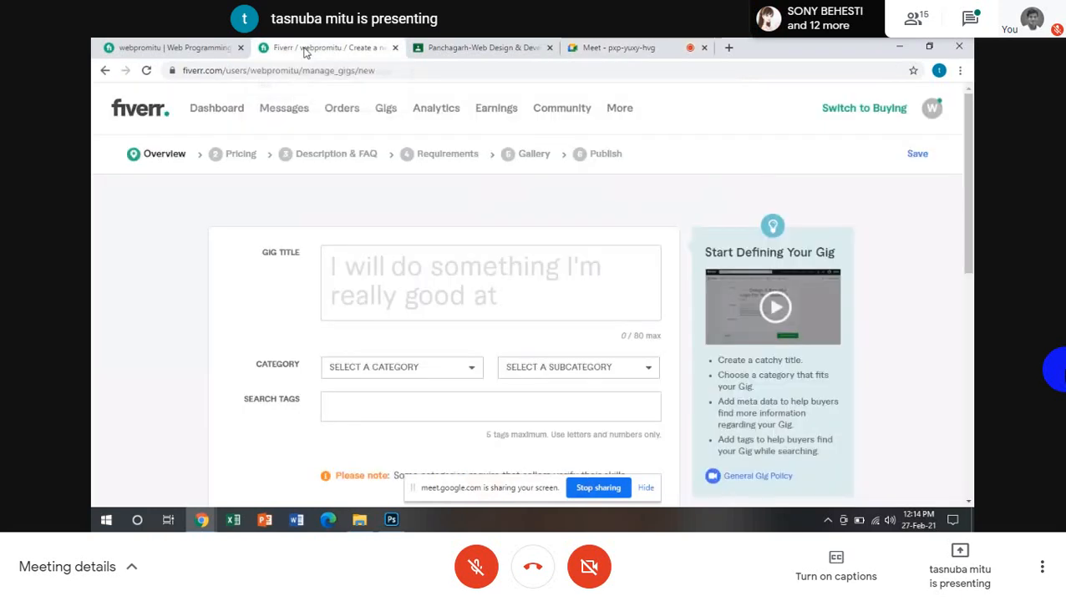
left_click(341, 269)
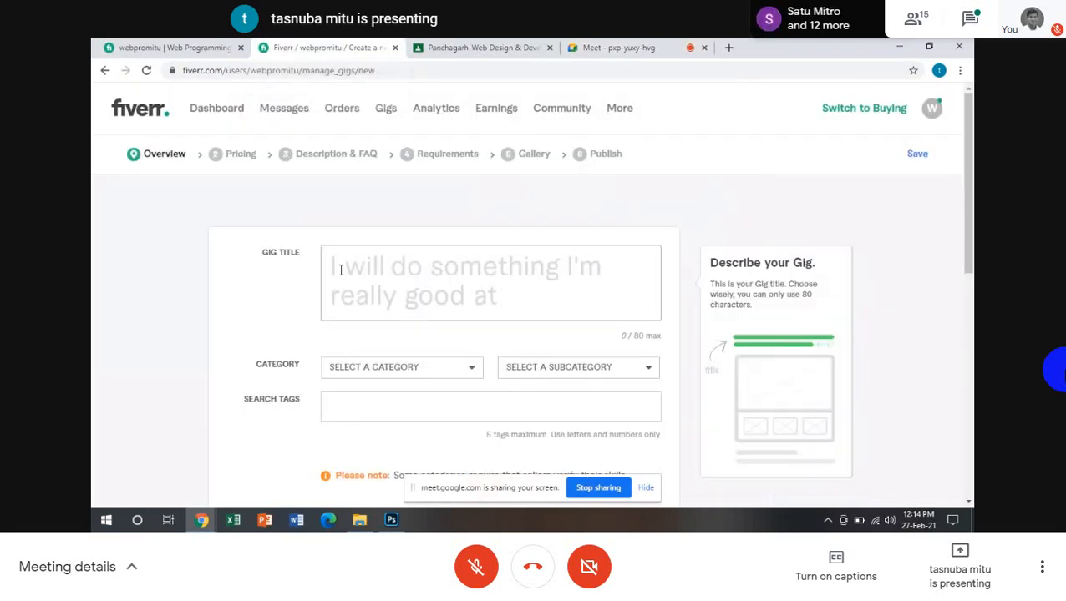
key("ctrl+v")
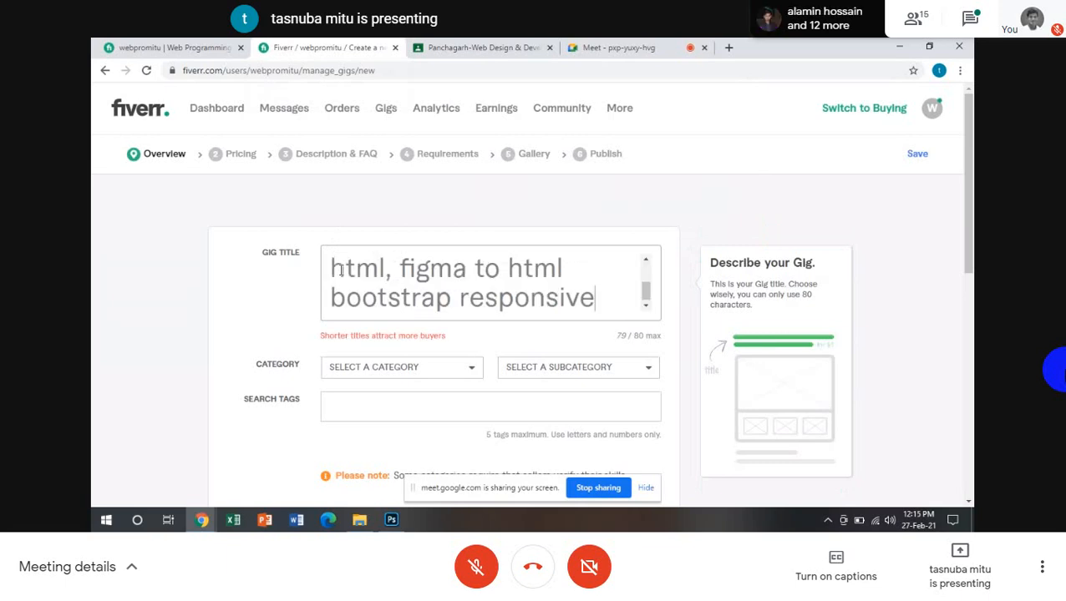
Unmute the Meet microphone to speak while the 79-character gig title stays on the Overview form
left_click(336, 193)
left_click(339, 260)
scroll(411, 271, "up", 1)
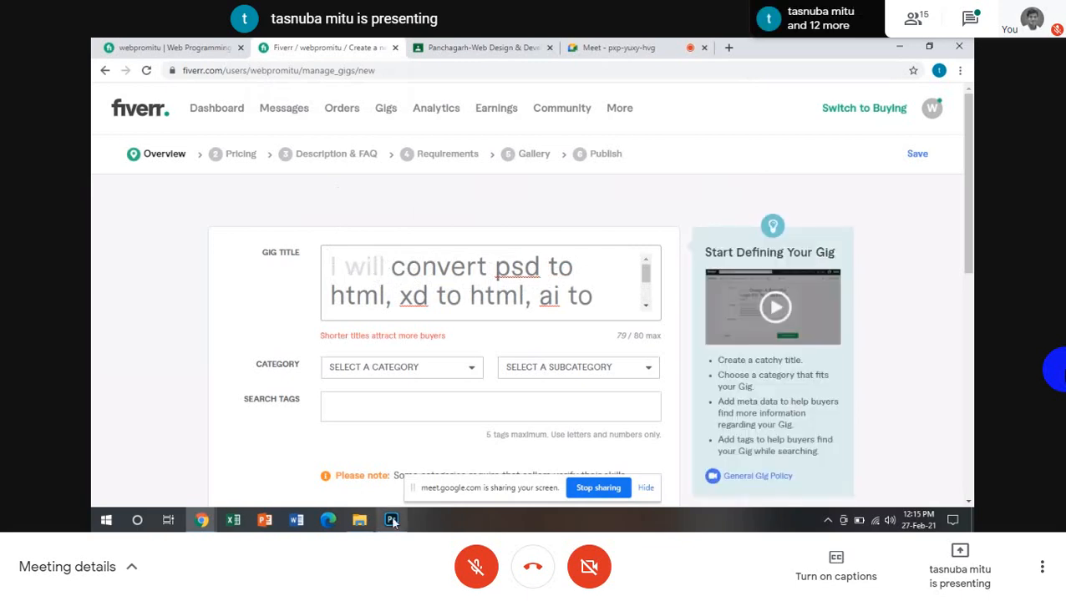
left_click(625, 48)
left_click(485, 470)
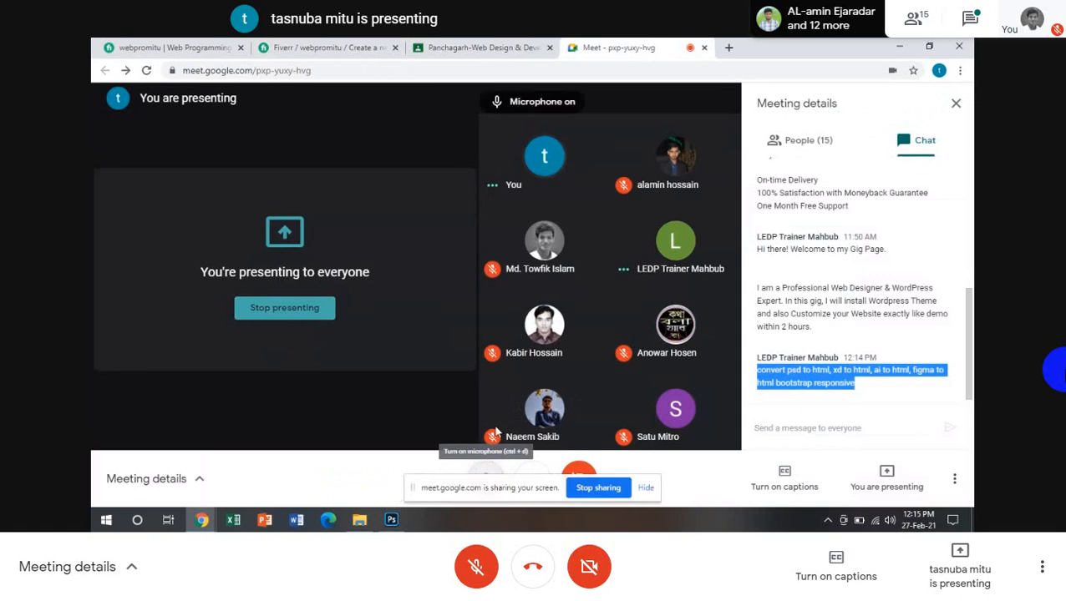
left_click(368, 48)
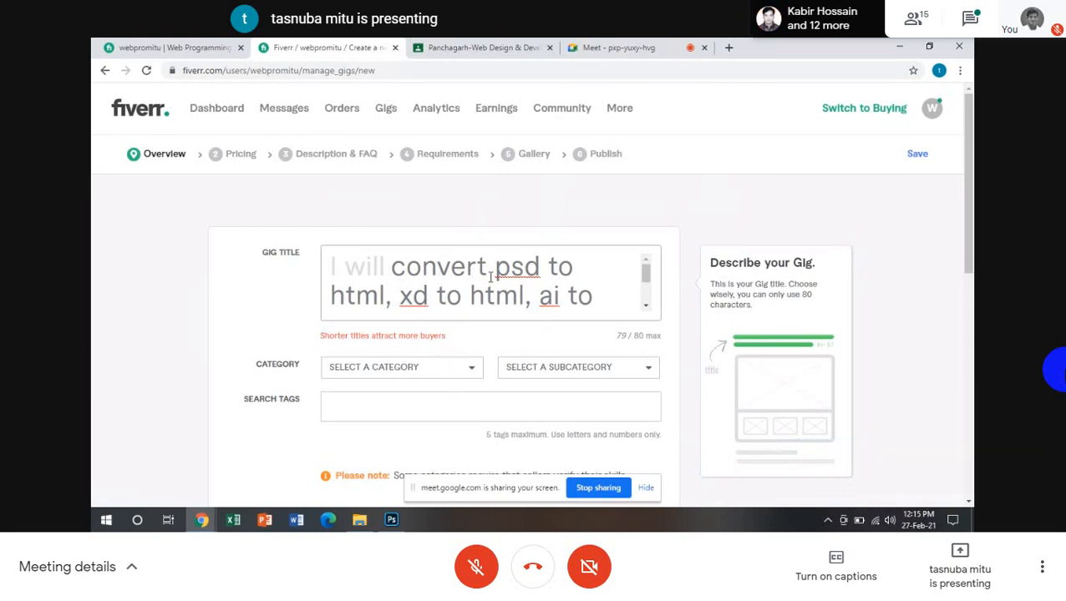
scroll(491, 278, "down", 4)
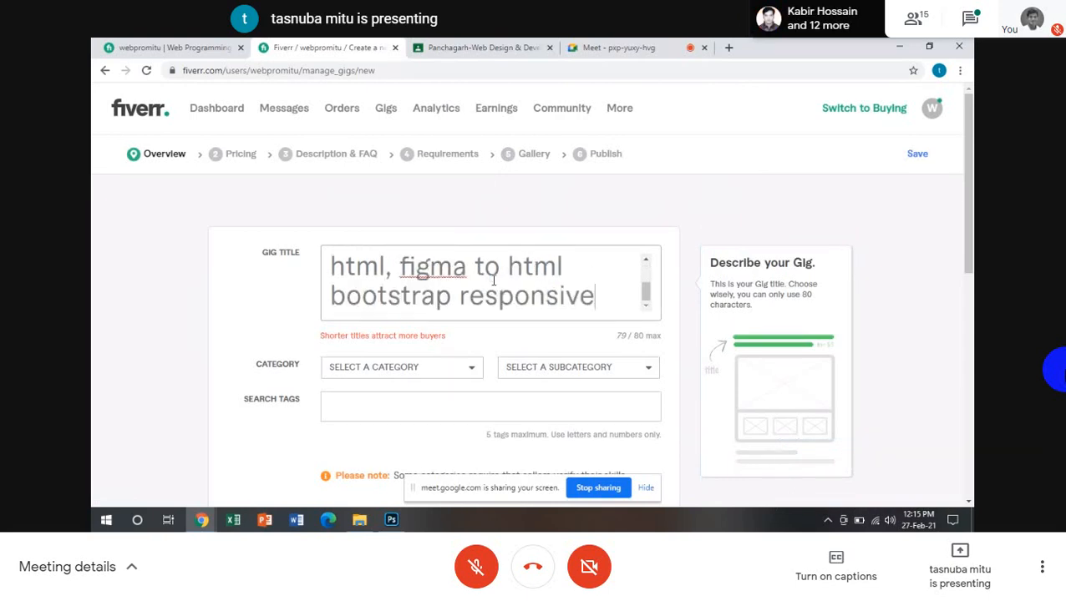
scroll(493, 281, "up", 1)
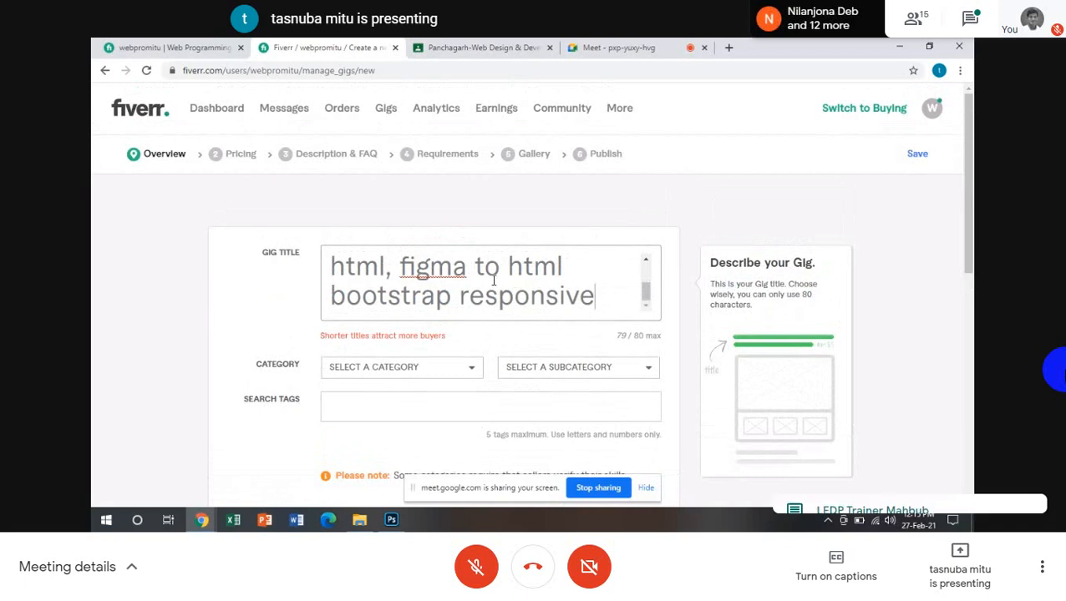
Mute the microphone in Meet and return to the Fiverr 'Create a new gig' tab
left_click(589, 50)
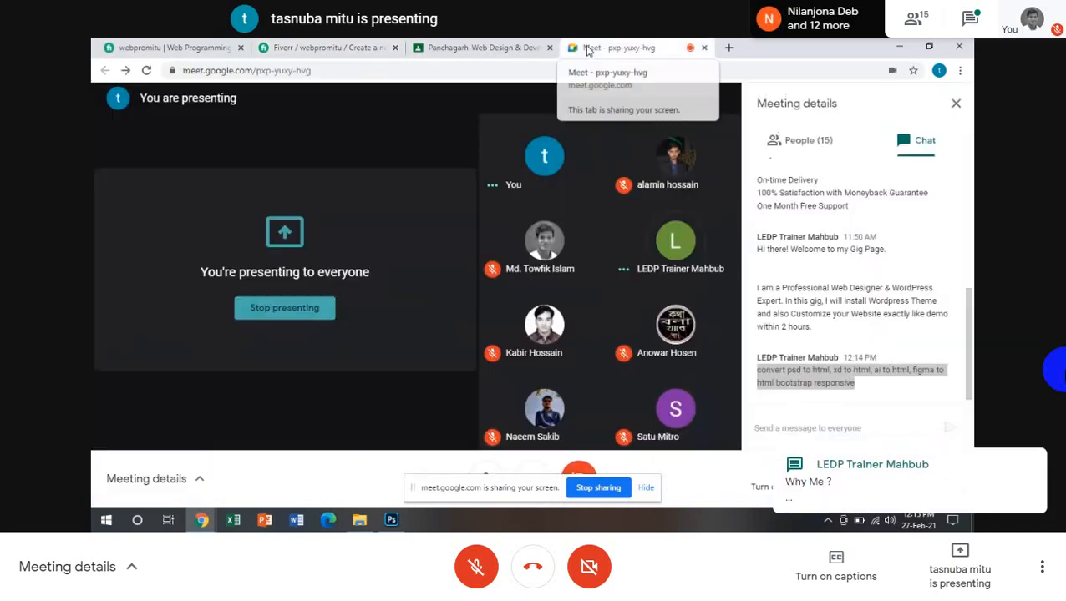
left_click(481, 474)
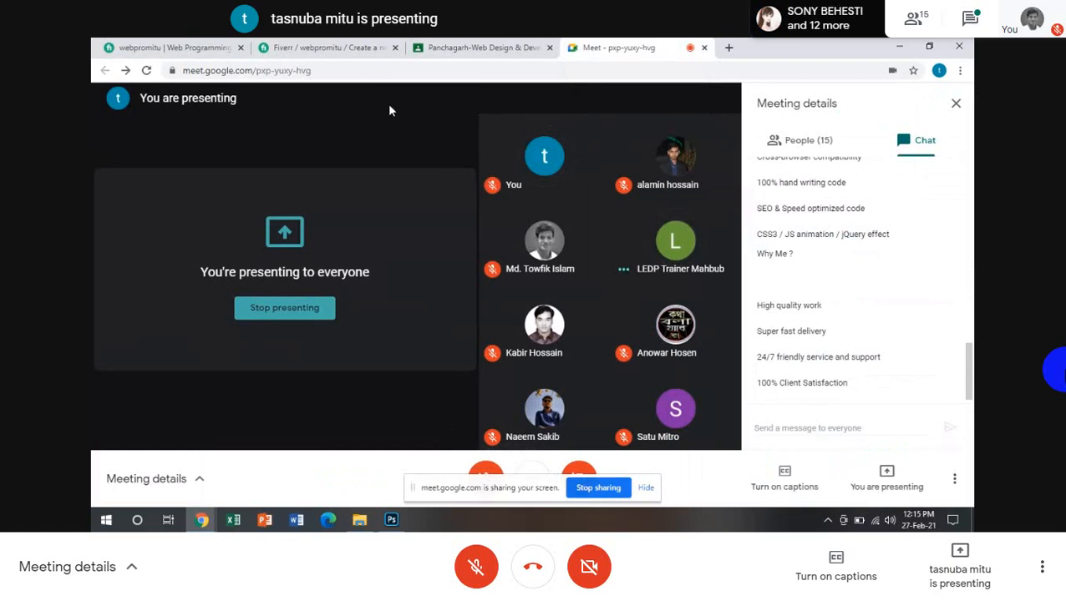
left_click(330, 48)
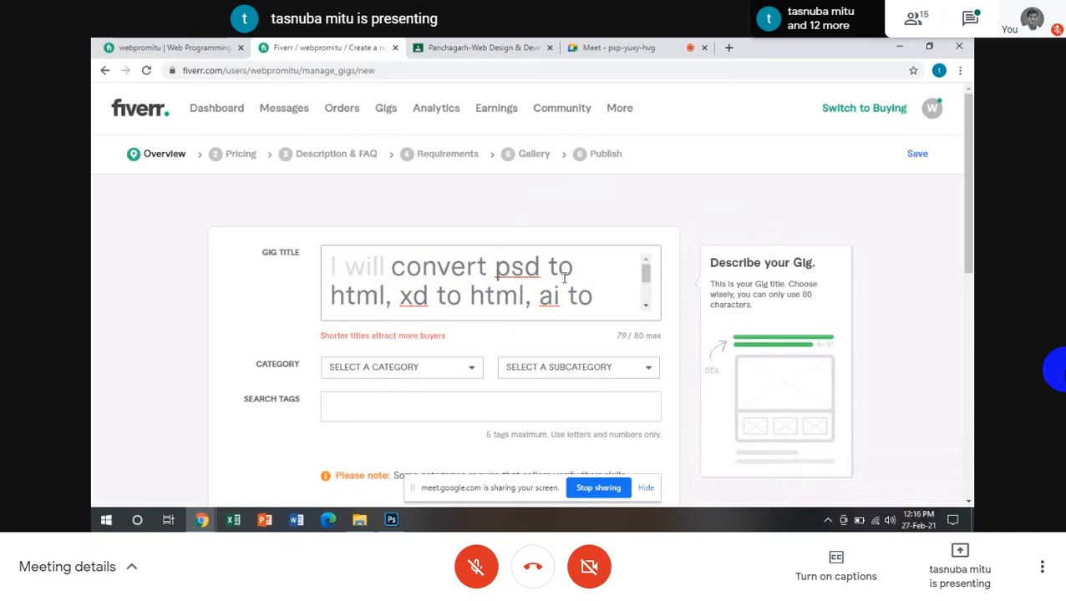
Choose PROGRAMMING & TECH as the gig category and WEB PROGRAMMING as its subcategory
left_click(471, 373)
scroll(436, 430, "down", 5)
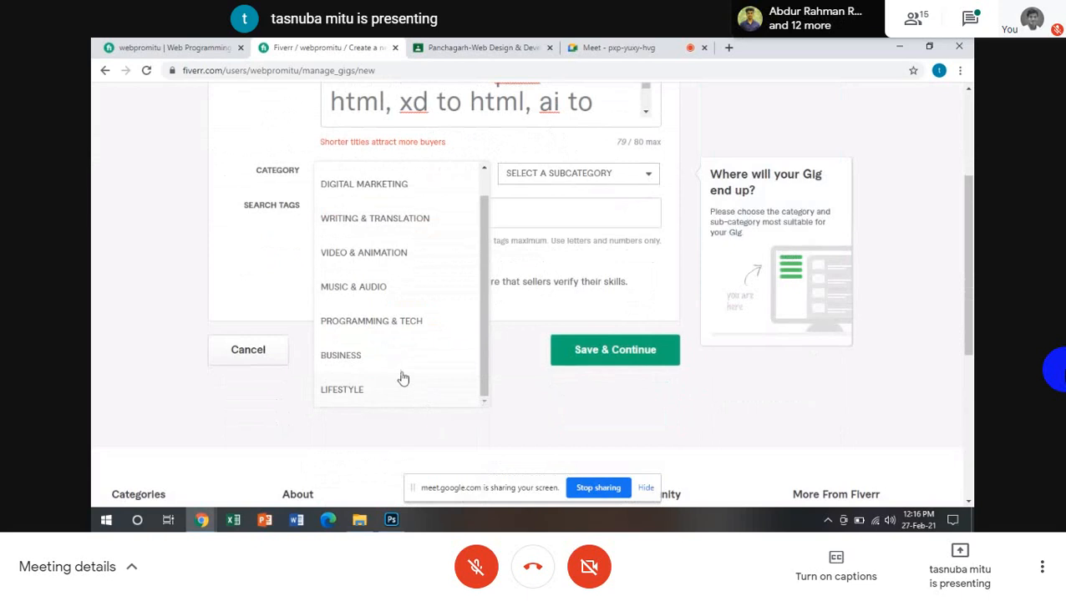
left_click(418, 321)
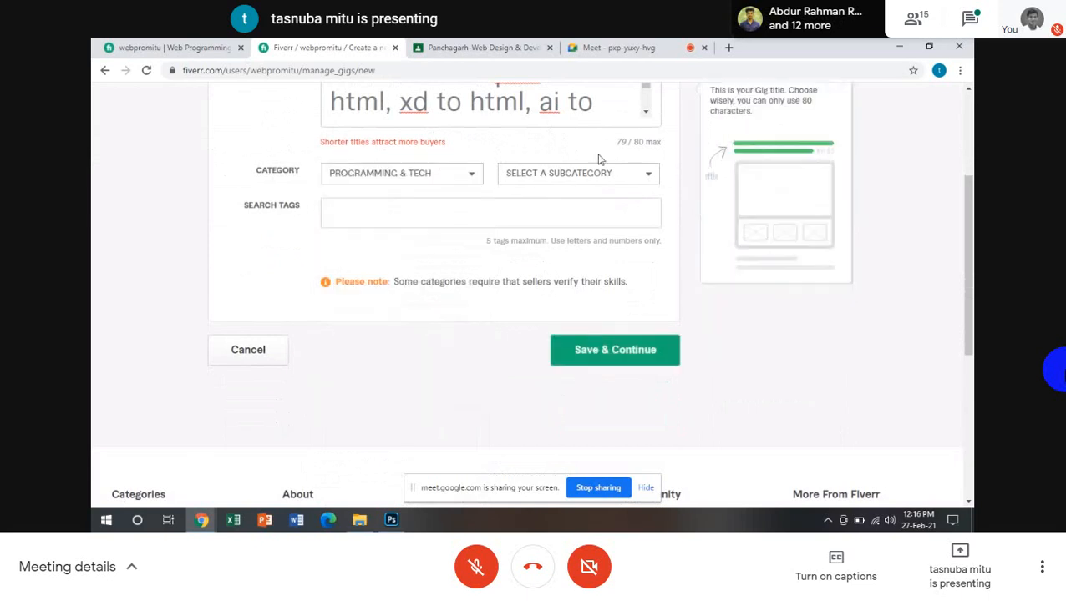
left_click(648, 180)
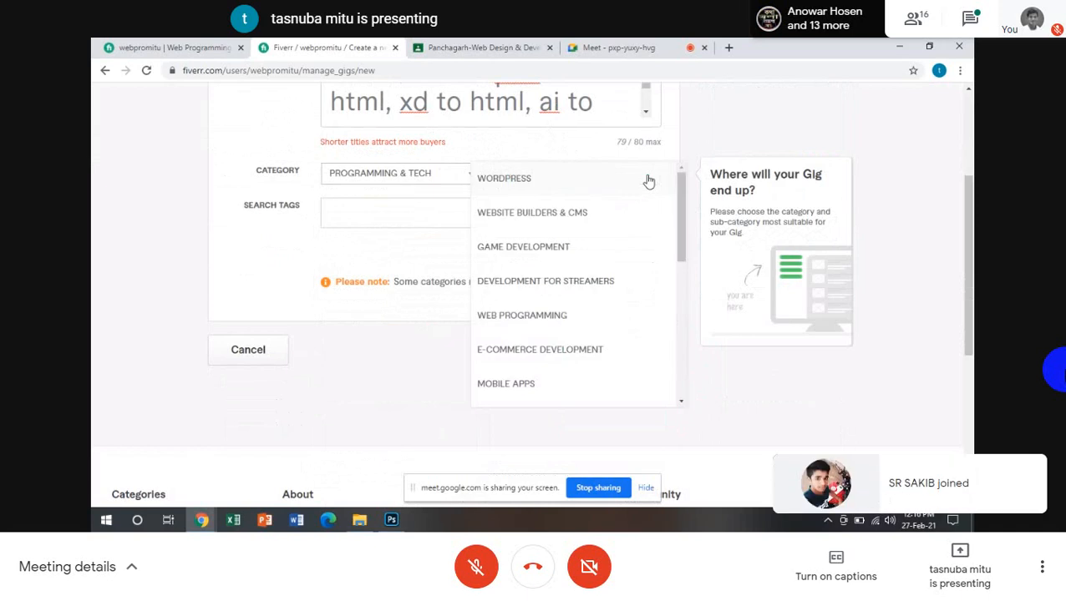
scroll(575, 331, "down", 3)
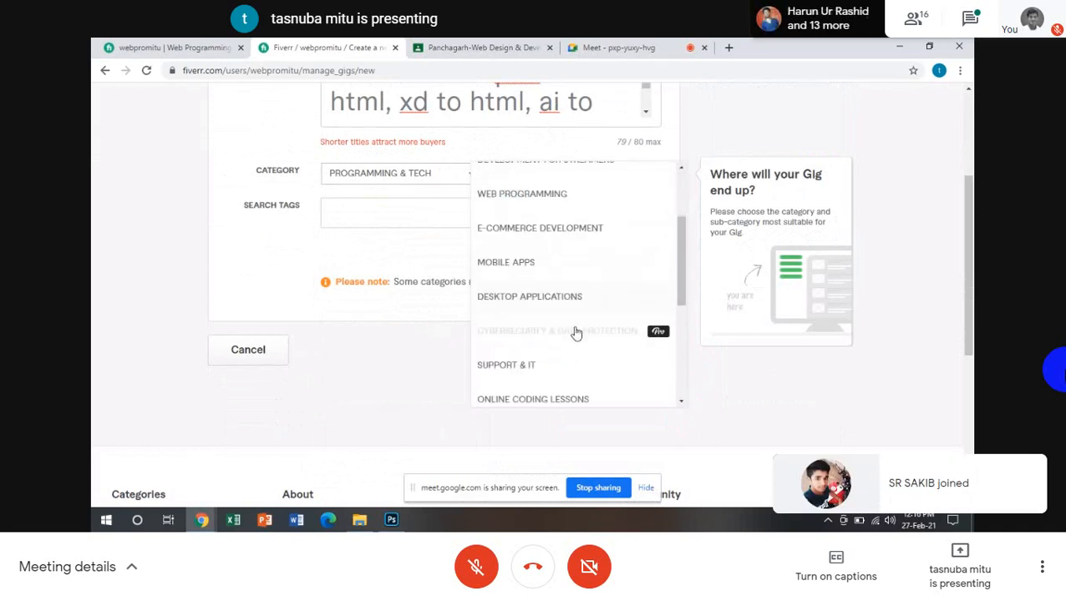
scroll(574, 332, "down", 2)
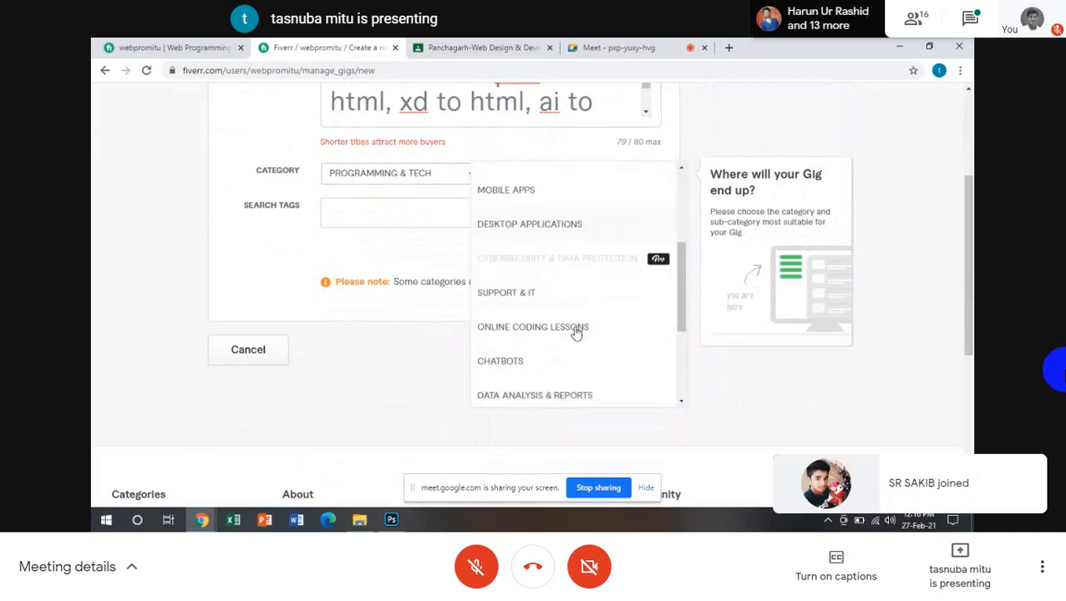
scroll(575, 332, "up", 5)
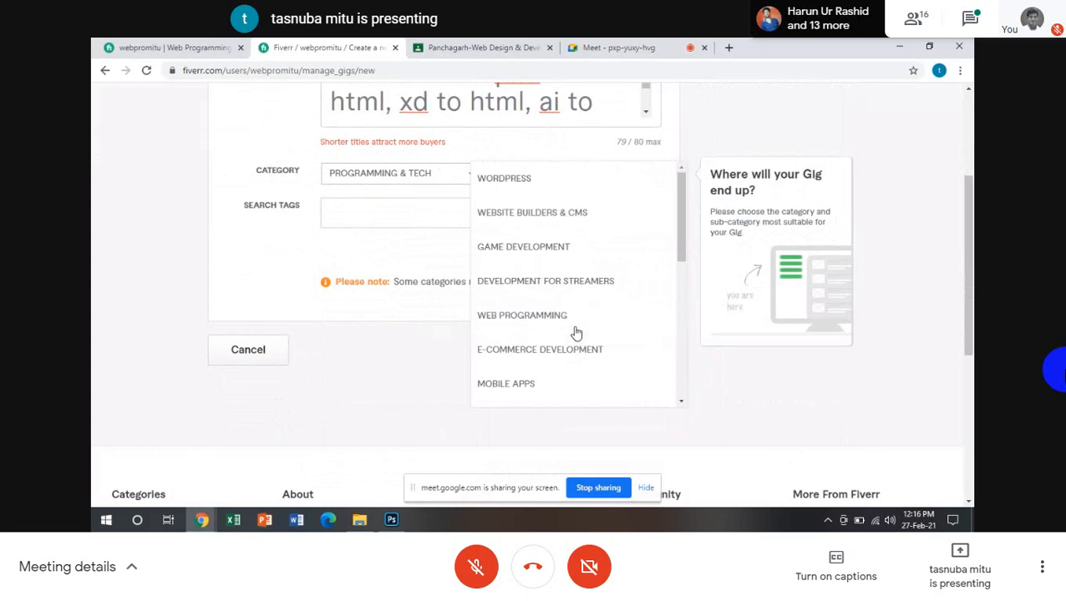
left_click(549, 326)
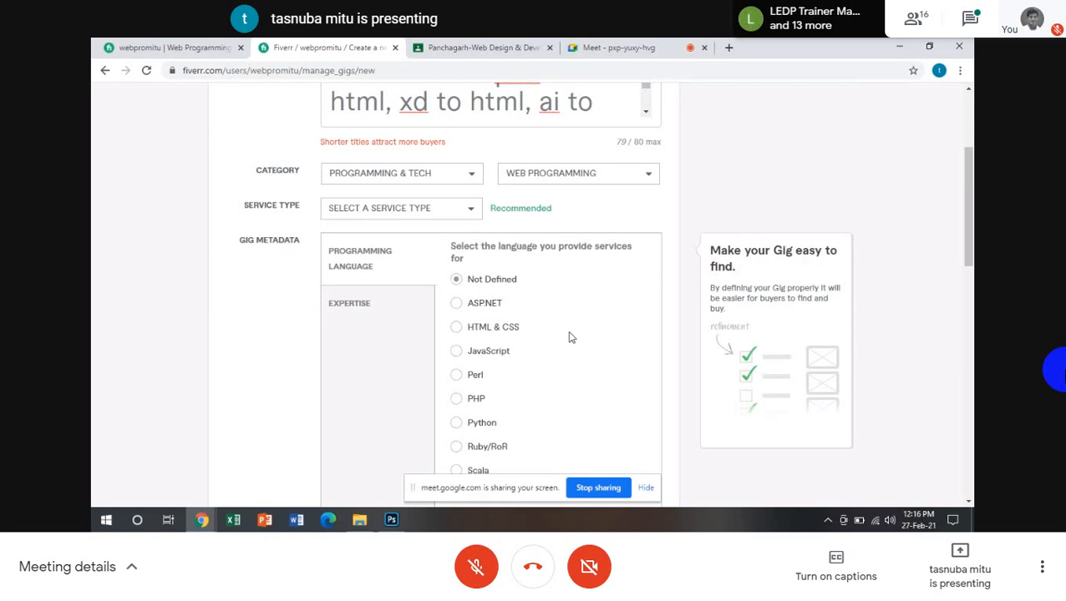
Set service type to CONVERT PSD and language to HTML & CSS, then show the Expertise options
left_click(471, 213)
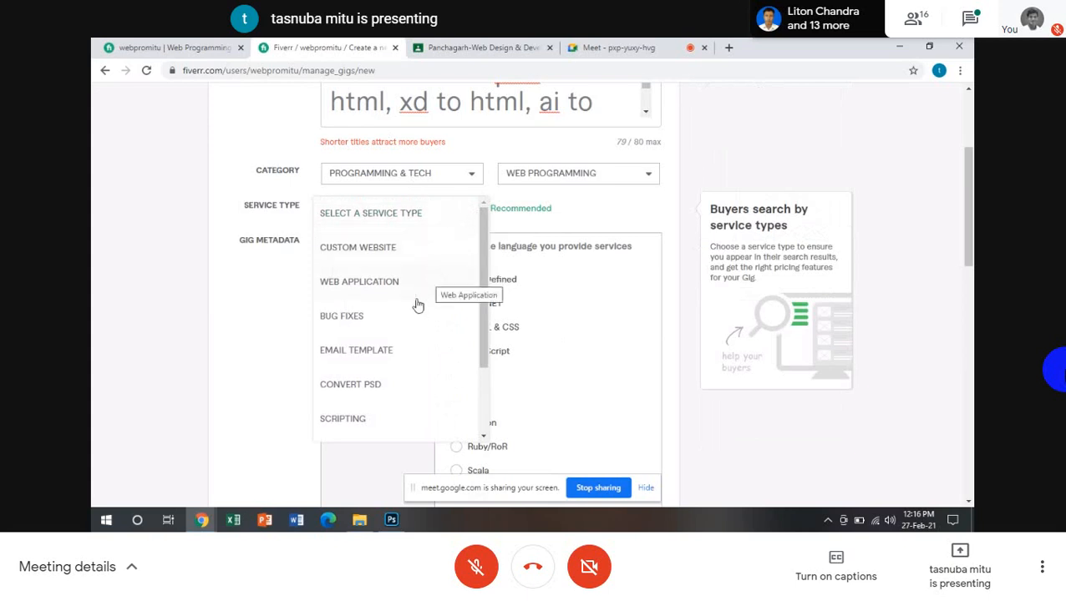
left_click(372, 389)
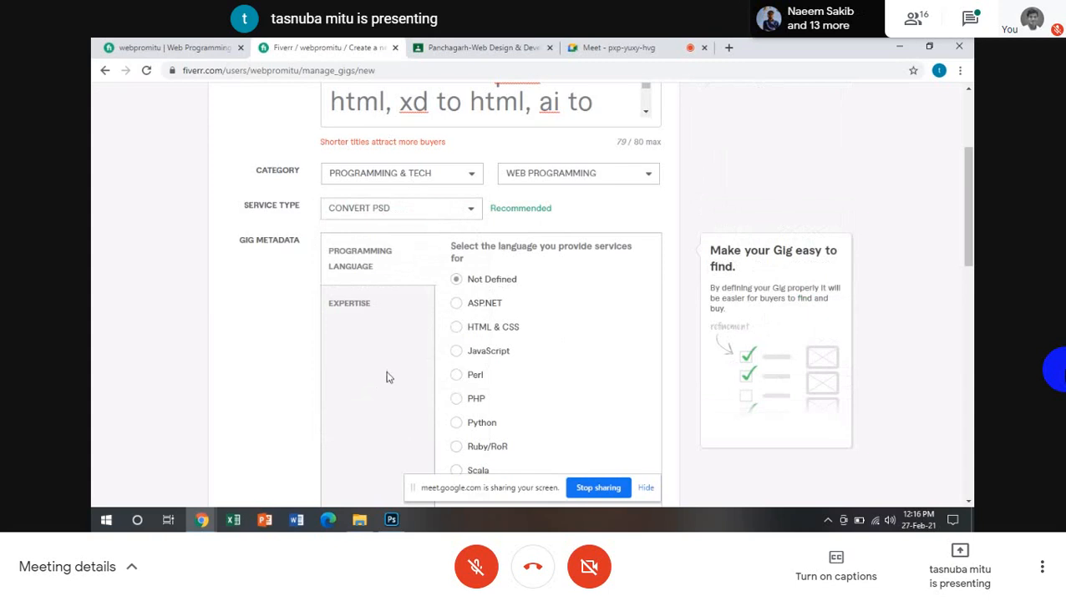
left_click(457, 328)
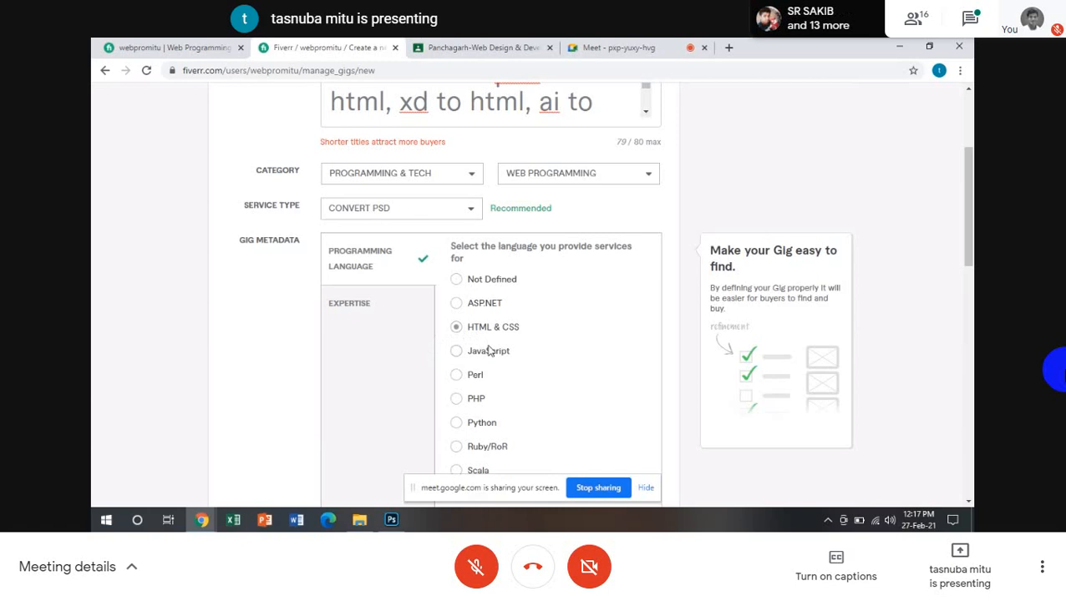
scroll(490, 350, "down", 4)
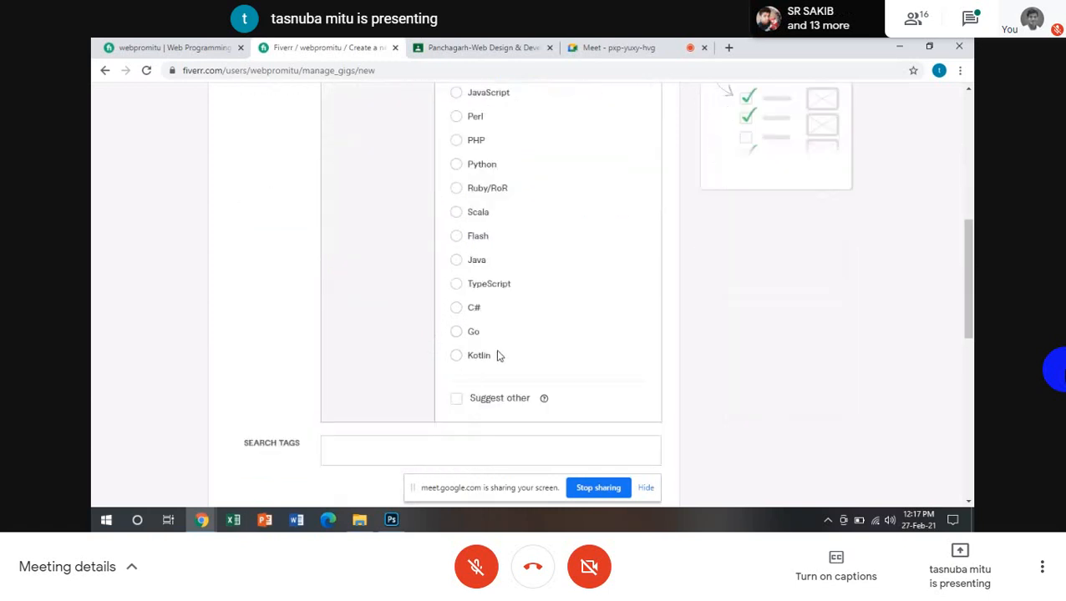
scroll(496, 356, "down", 2)
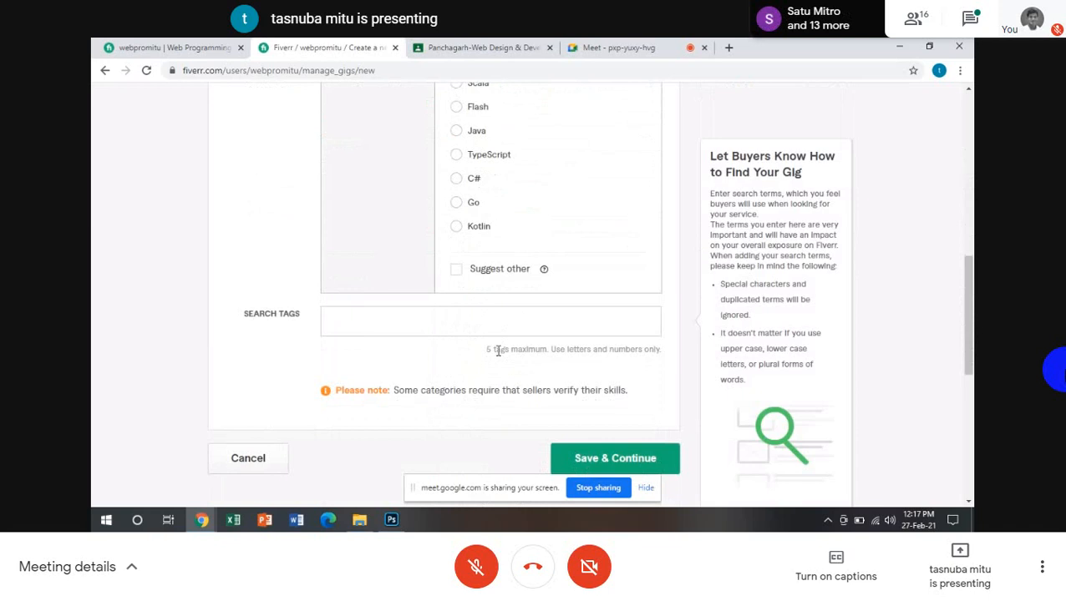
scroll(498, 352, "up", 5)
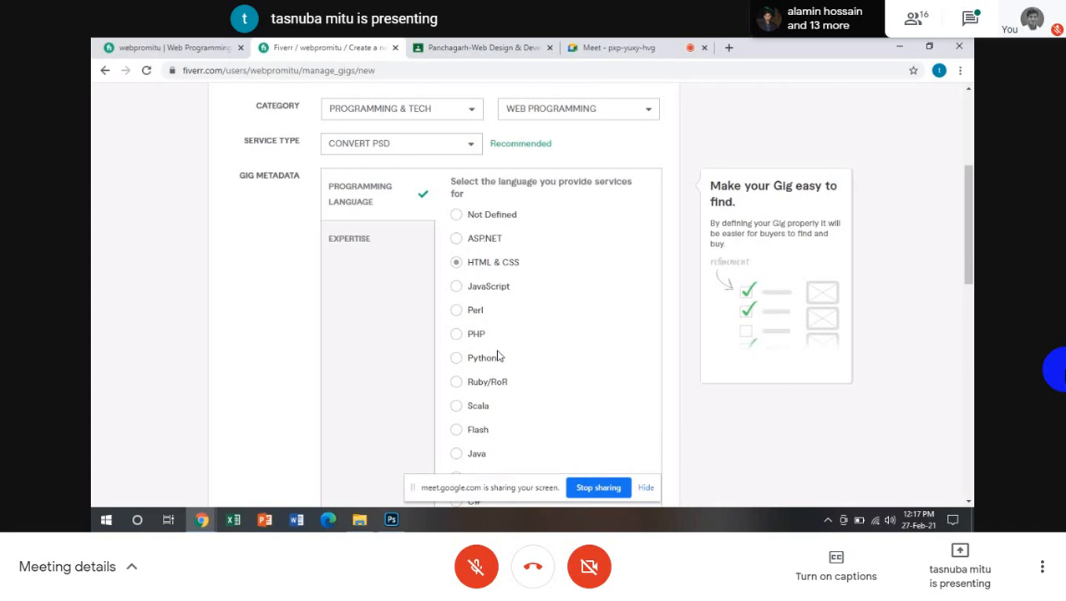
left_click(357, 243)
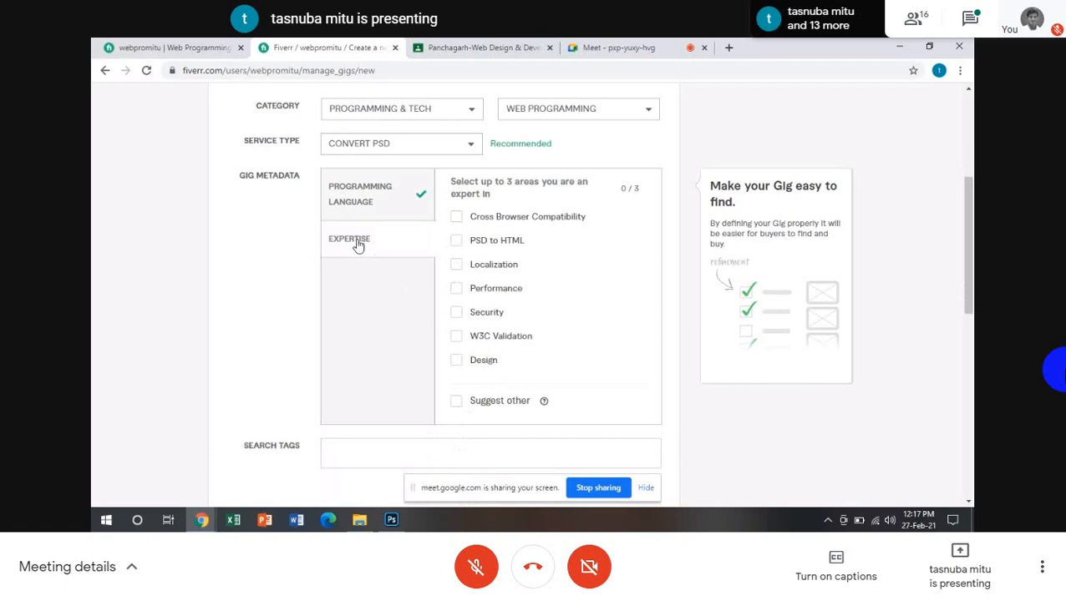
Tick Cross Browser Compatibility, PSD to HTML and Performance as expertise areas, reaching 3/3
left_click(456, 241)
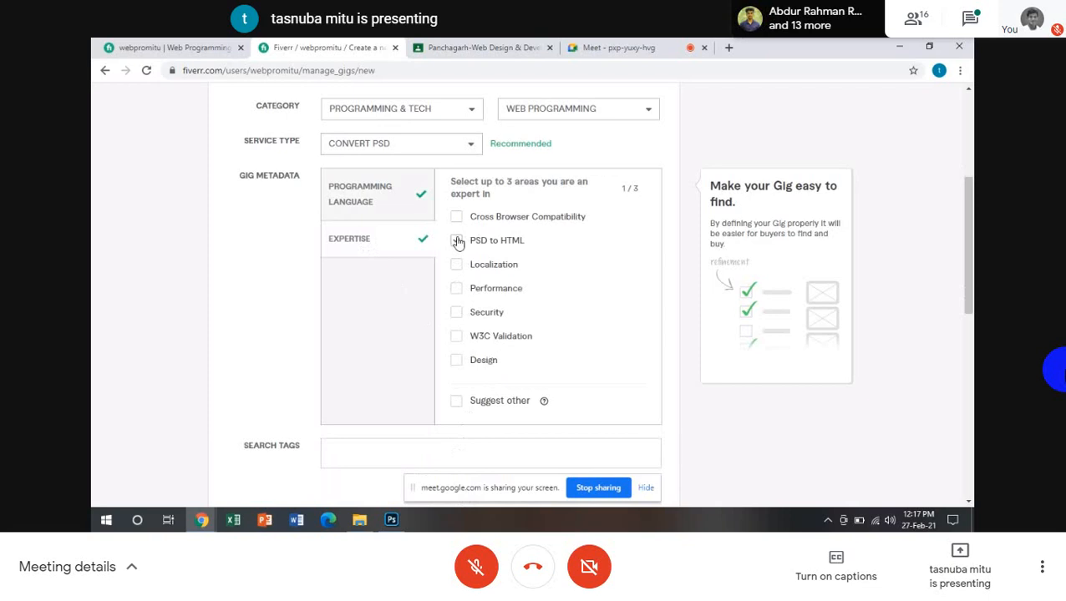
left_click(456, 240)
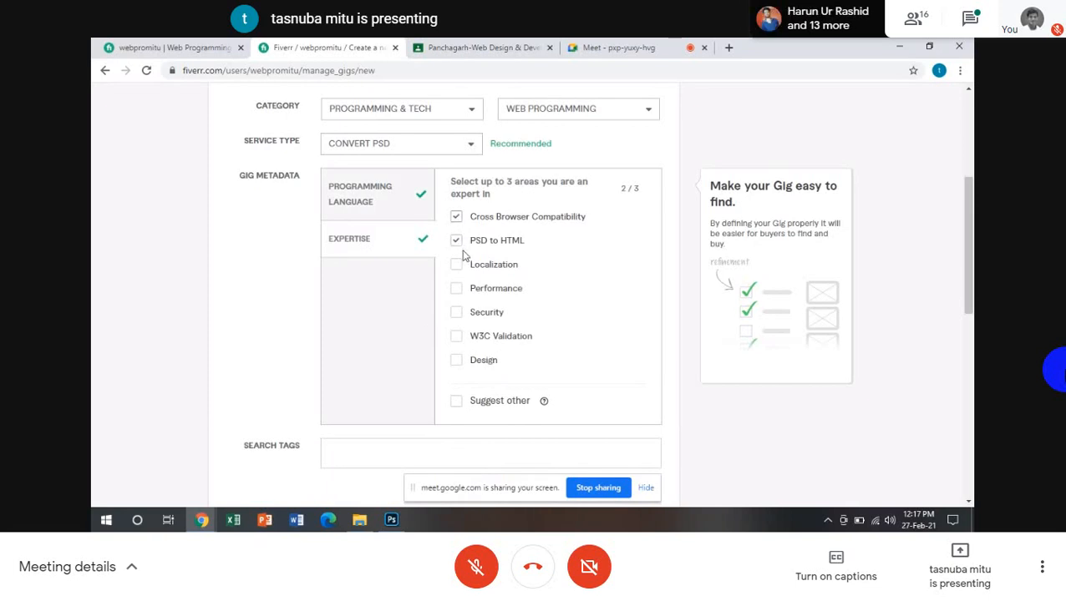
left_click(456, 291)
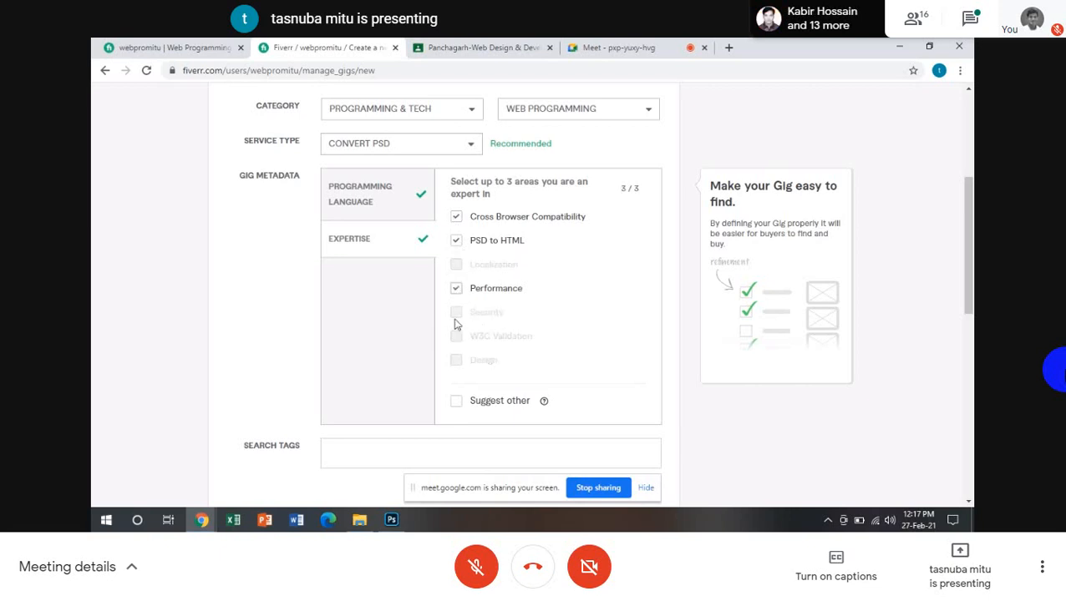
scroll(457, 326, "down", 2)
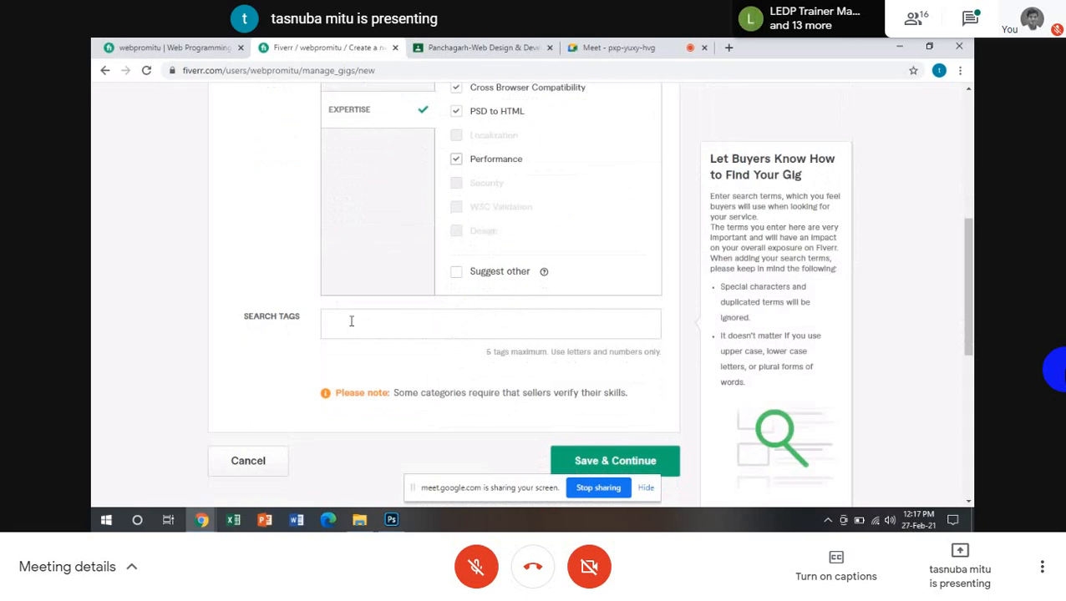
left_click(623, 47)
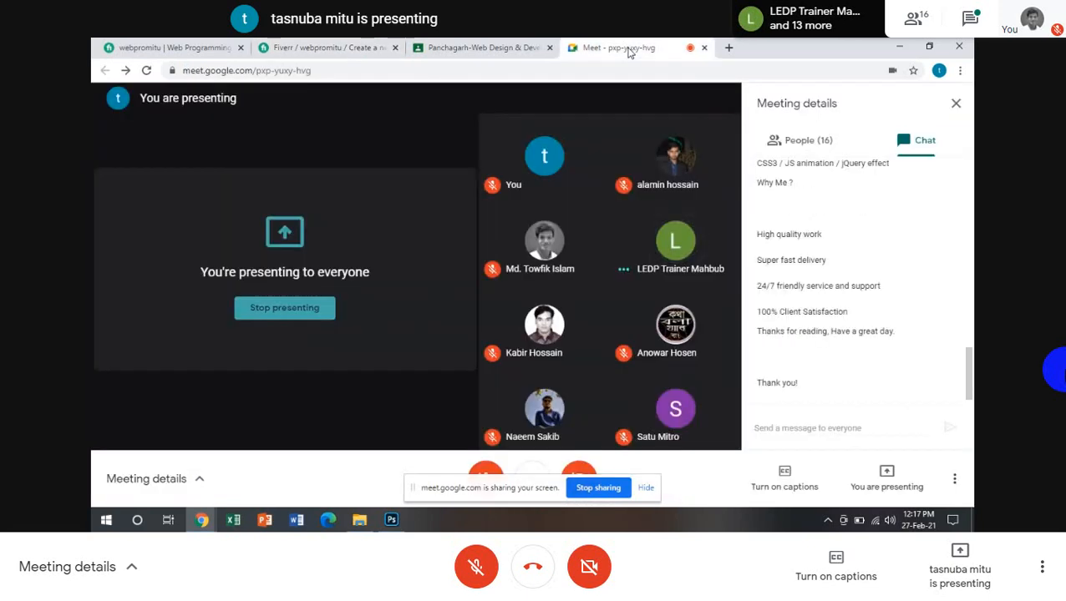
left_click(372, 47)
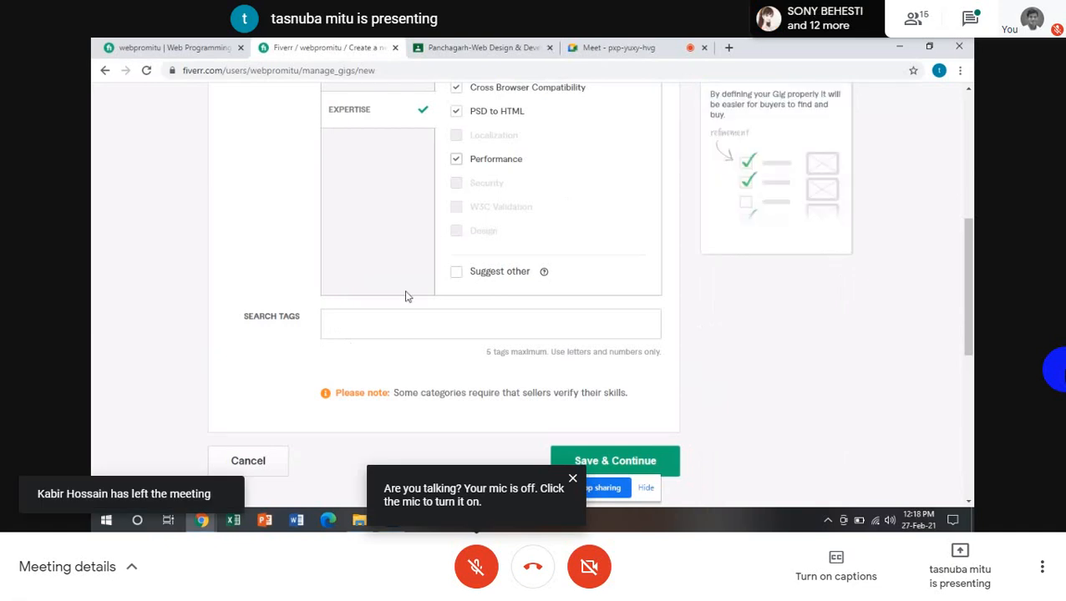
Add the search tags PSD TO HTML, CONVERT PSD and BOOTSTRAP
left_click(335, 321)
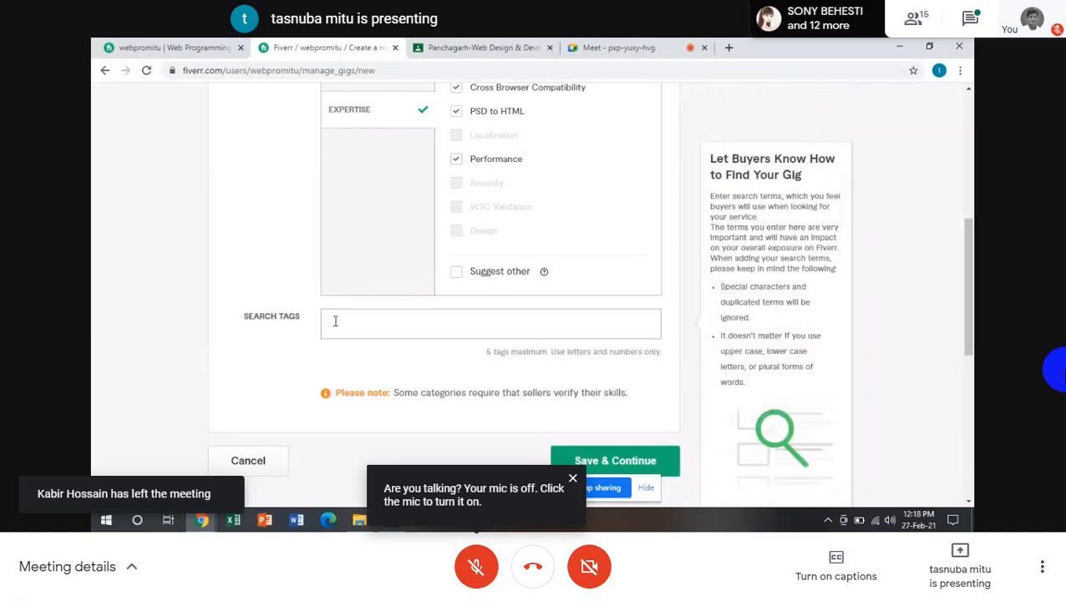
type("PSD")
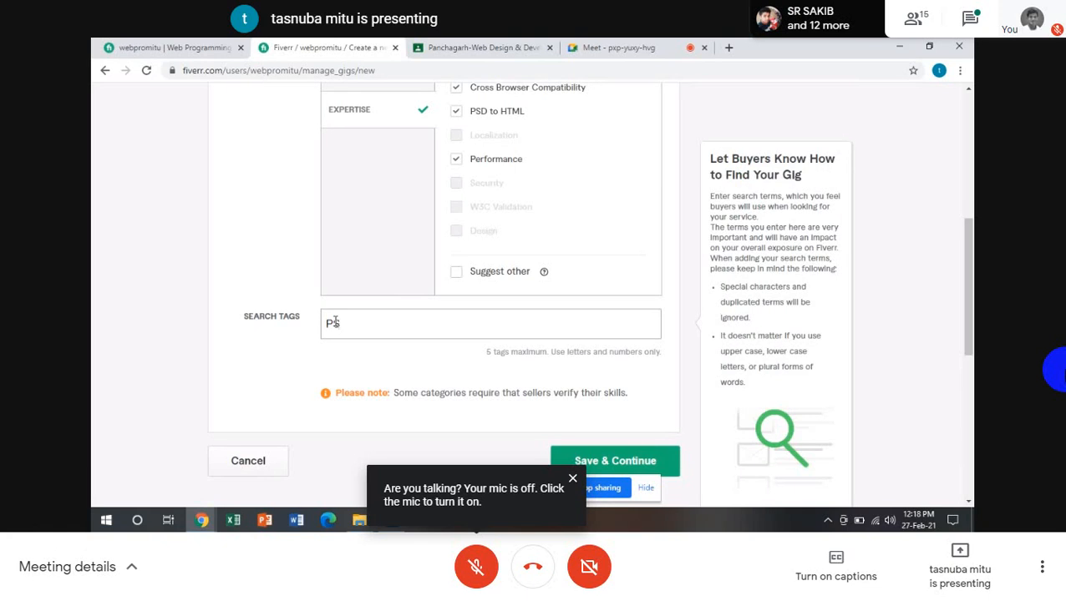
type(" to")
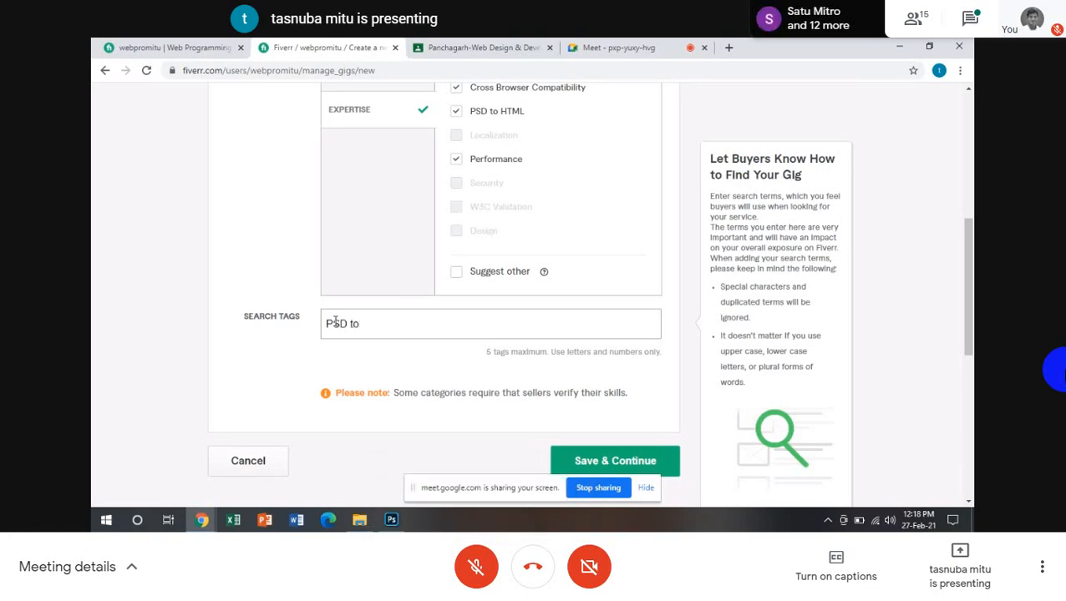
type("HTML")
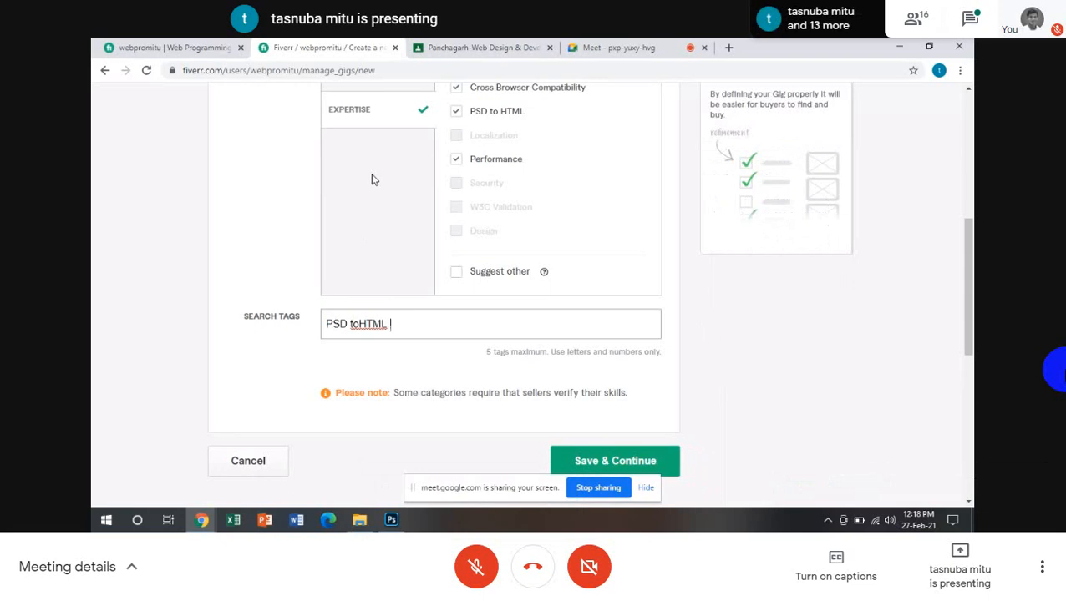
key("Left")
key("Left")
key("Left")
key("Left")
key("Left")
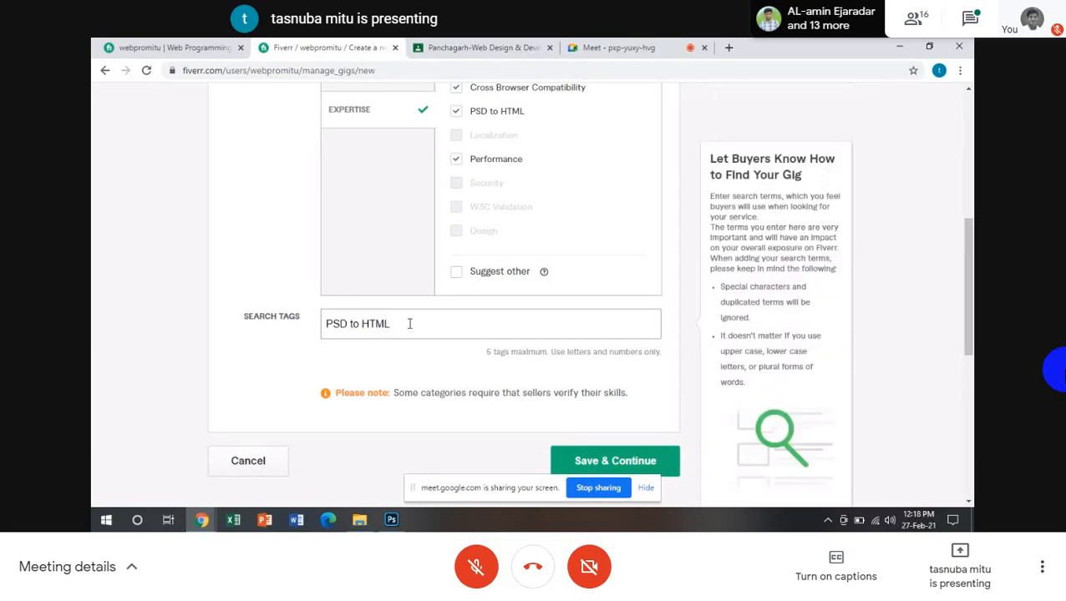
key("Return")
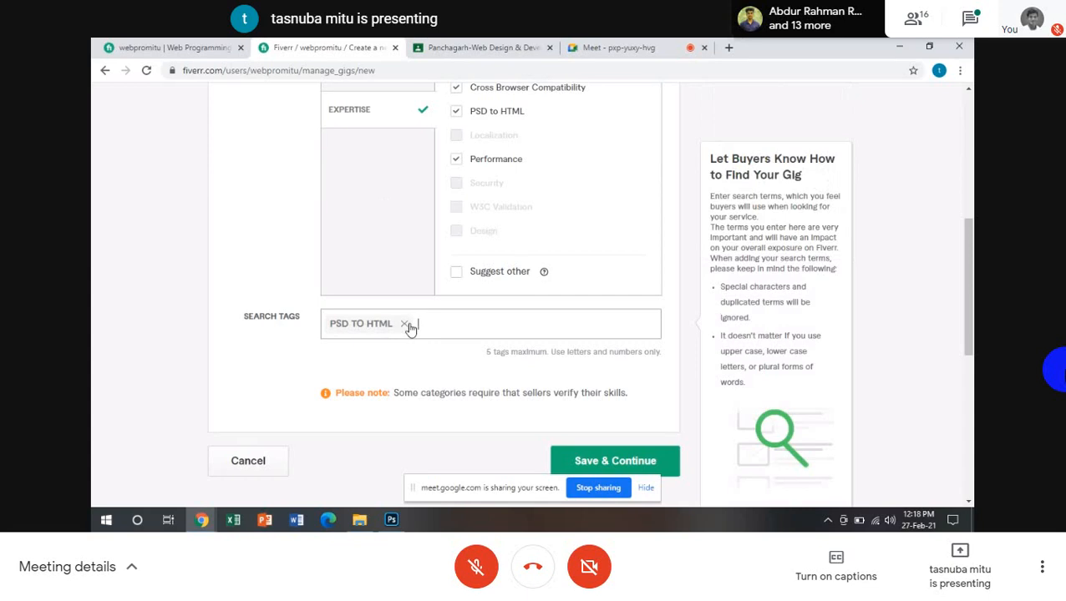
type("Co")
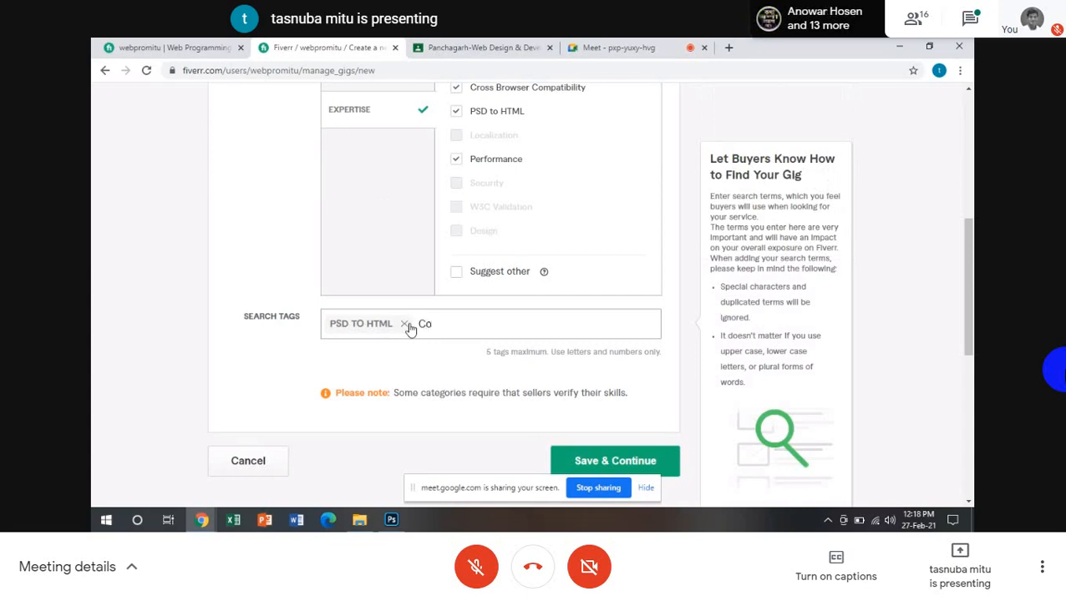
type("nvert ")
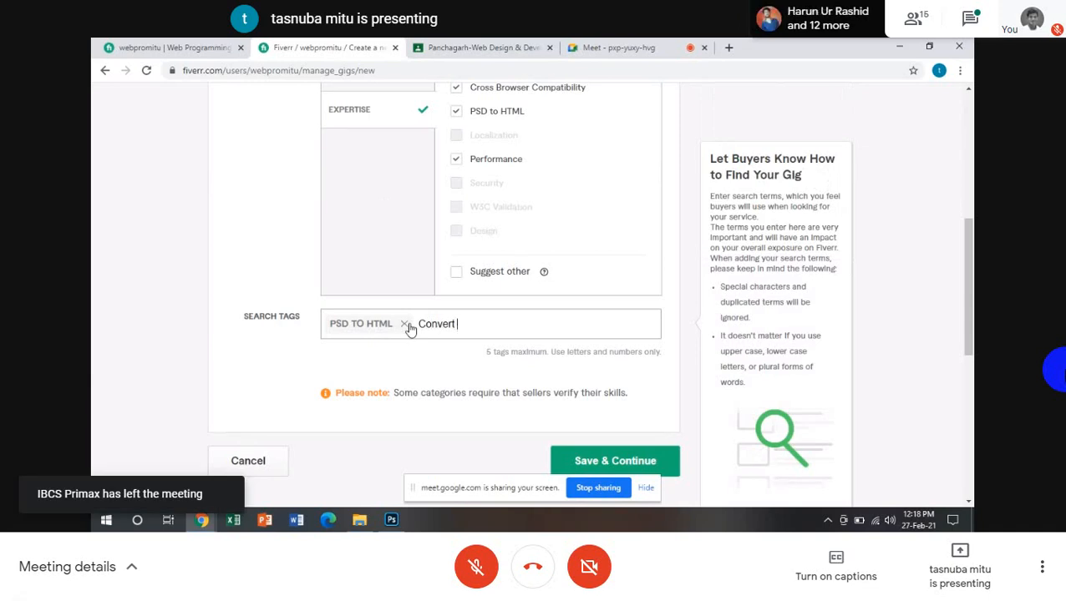
type("PSD")
key("Return")
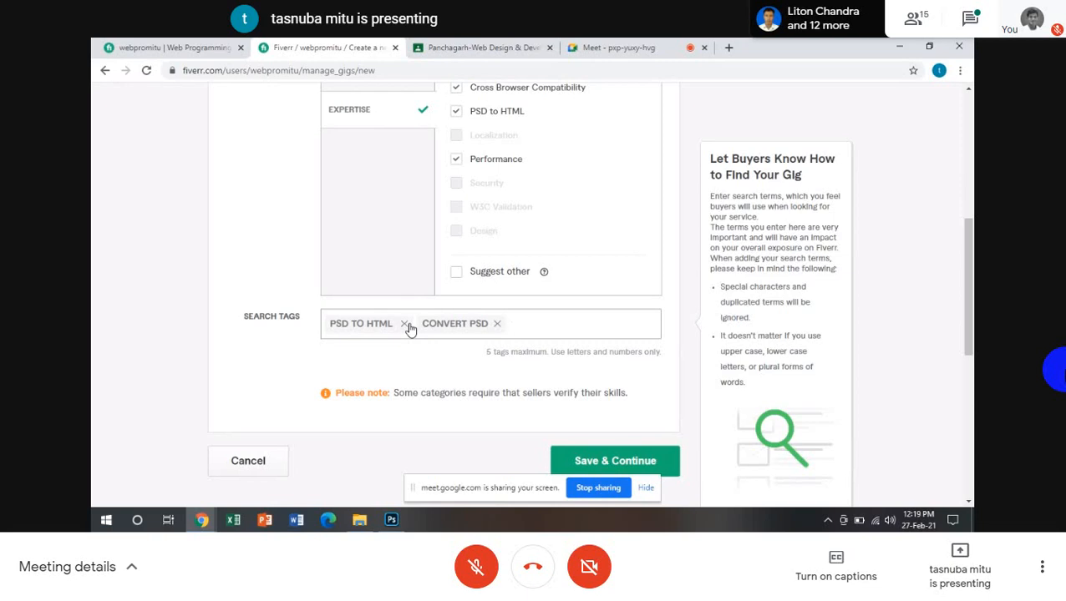
type("Boot")
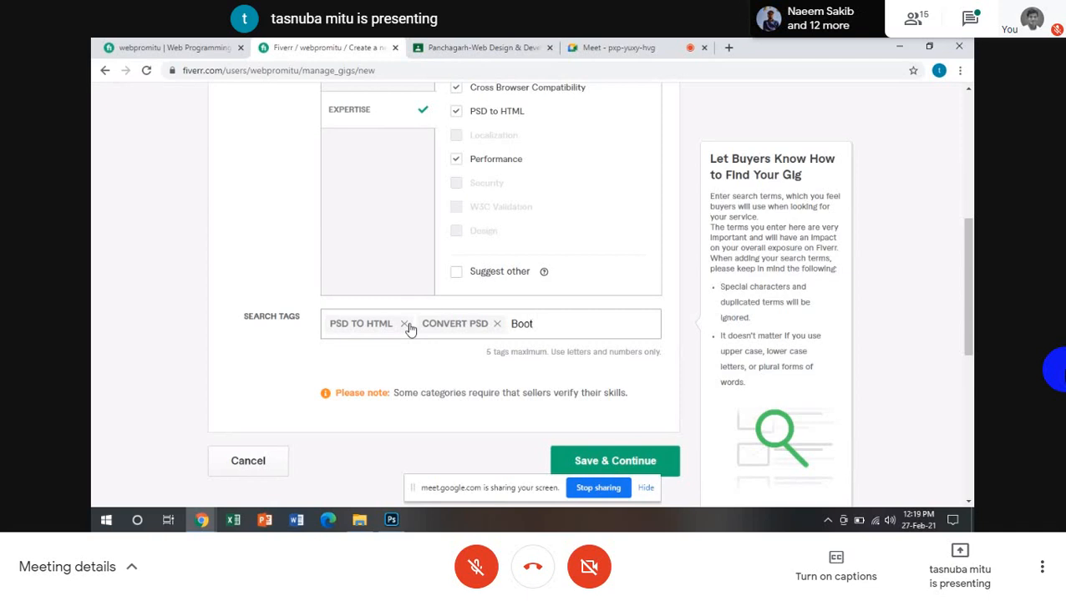
type("strap")
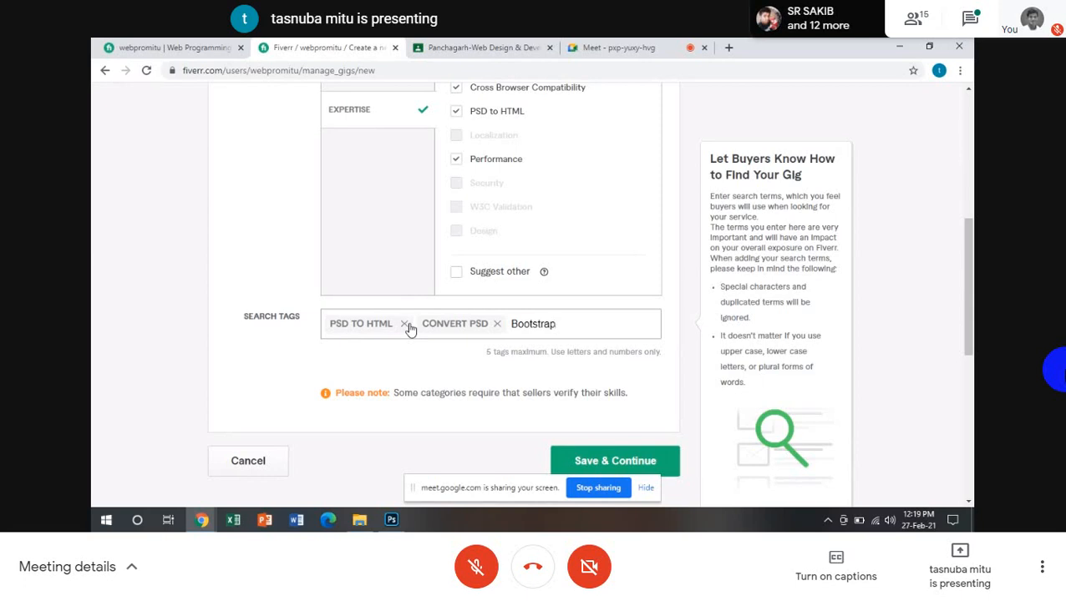
key("Return")
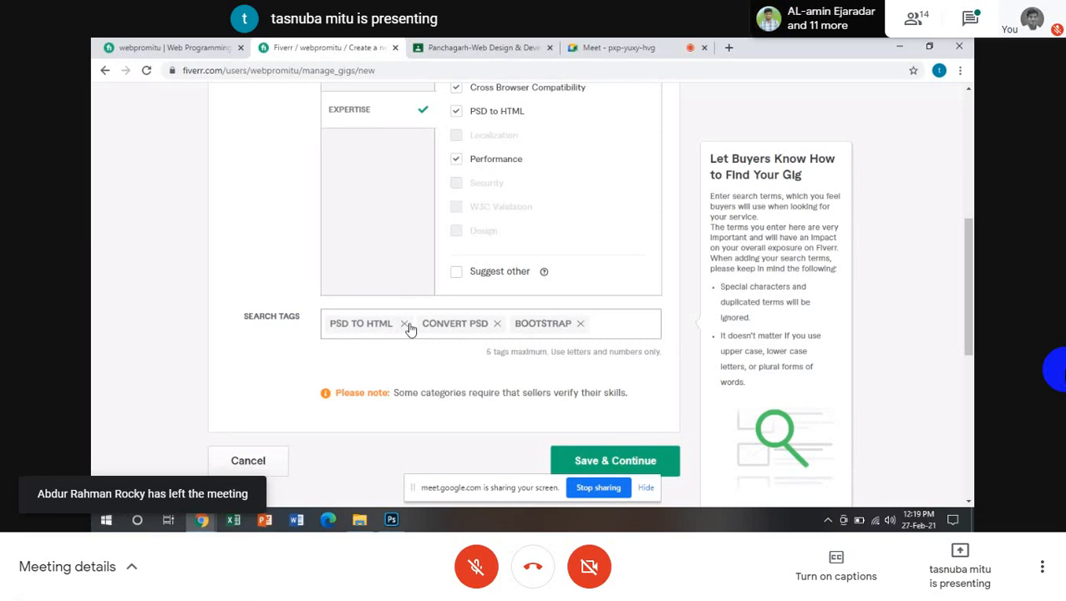
Add HTML TEMPLATE and RESPONSIVE HTML as the fourth and fifth search tags
type("HT")
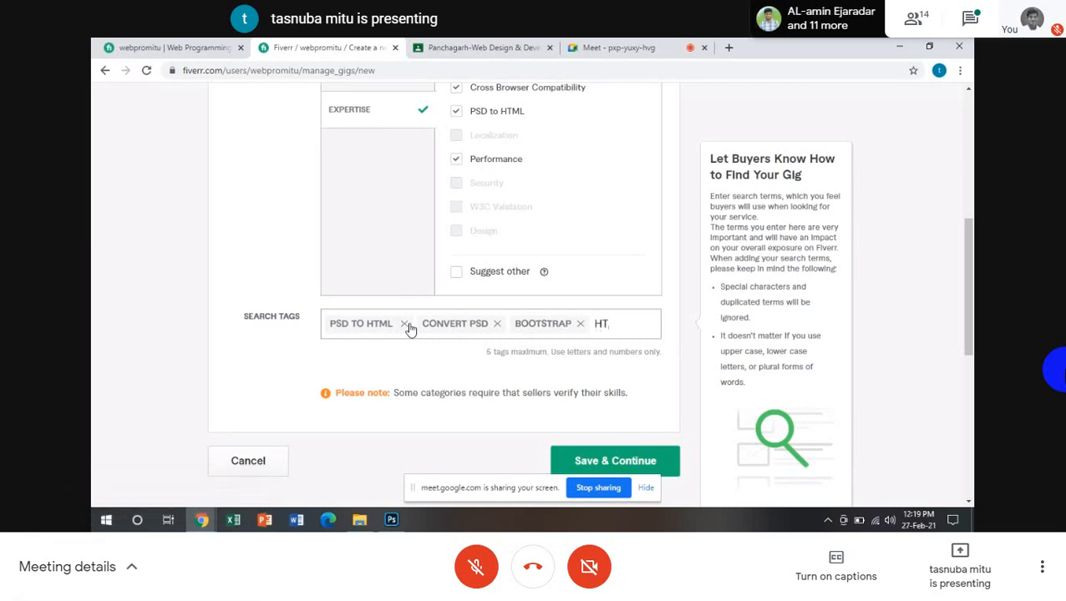
type("ML tem")
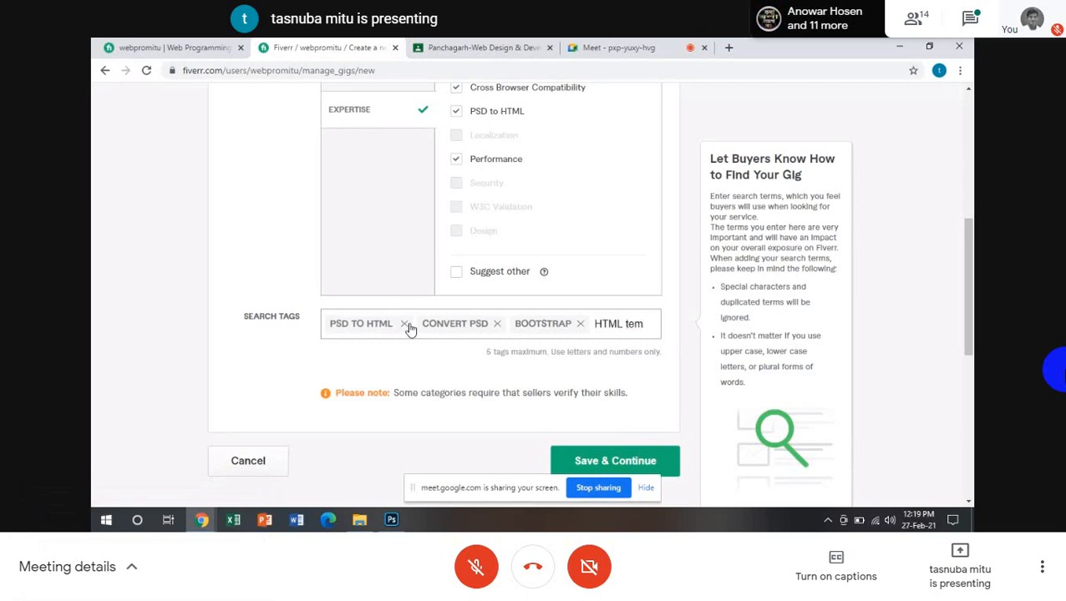
type("plate")
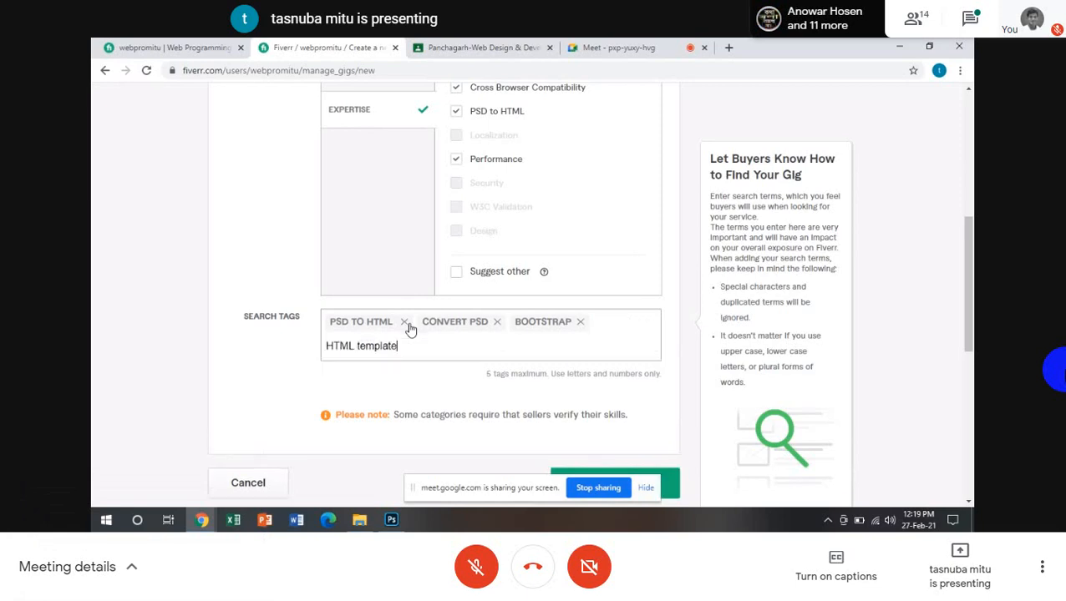
key("Return")
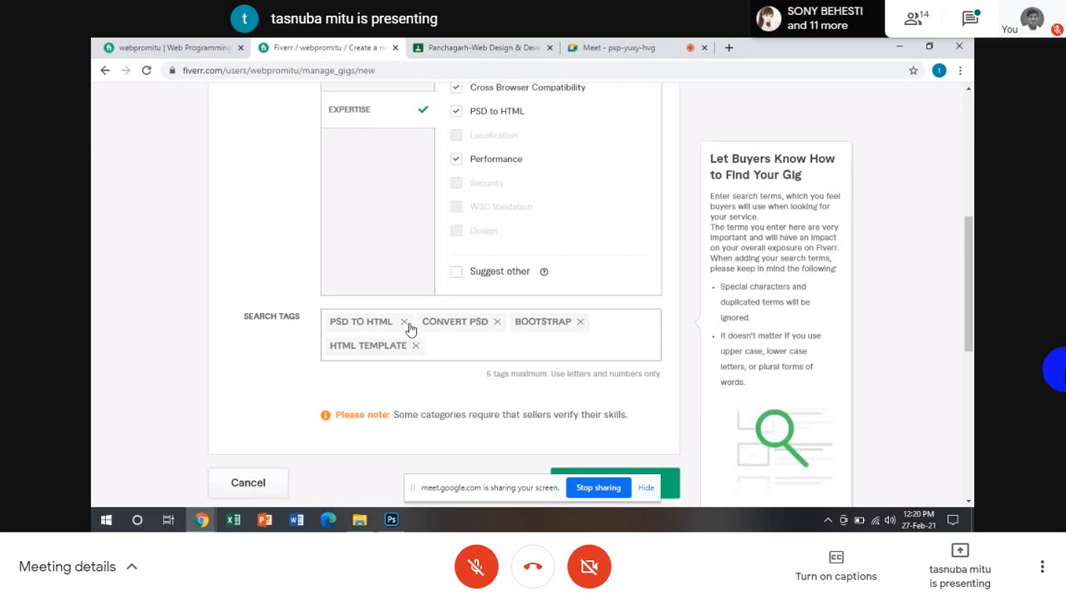
type("Resp")
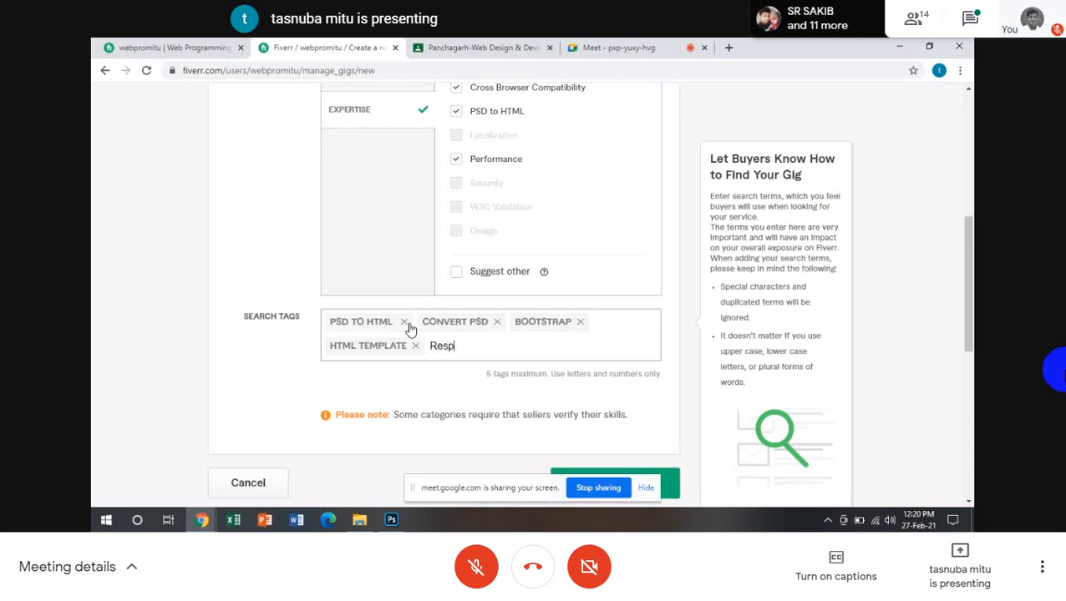
type("onsive HTMl")
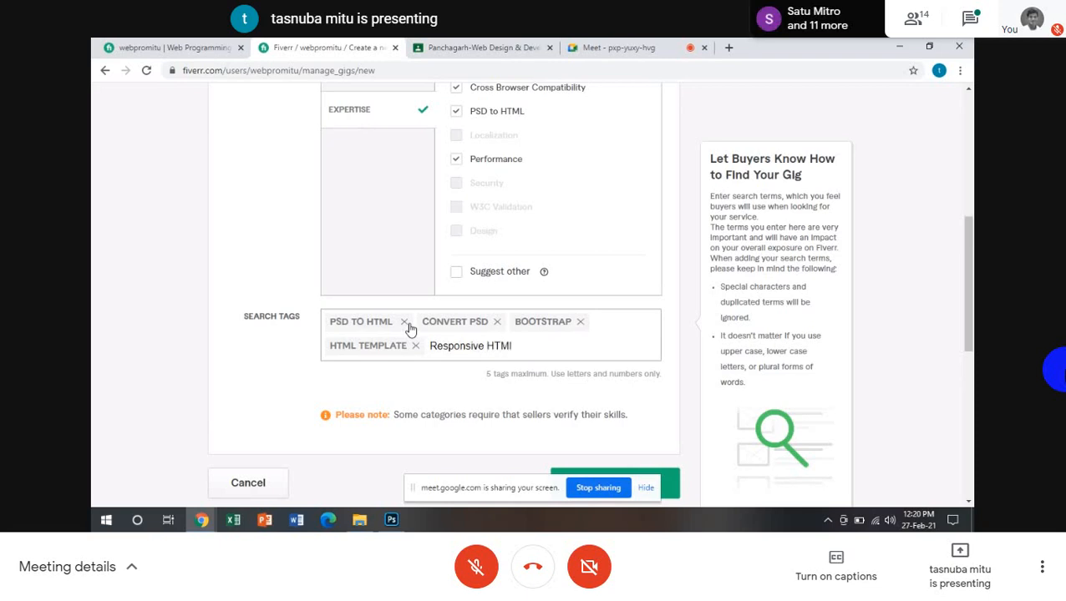
key("Return")
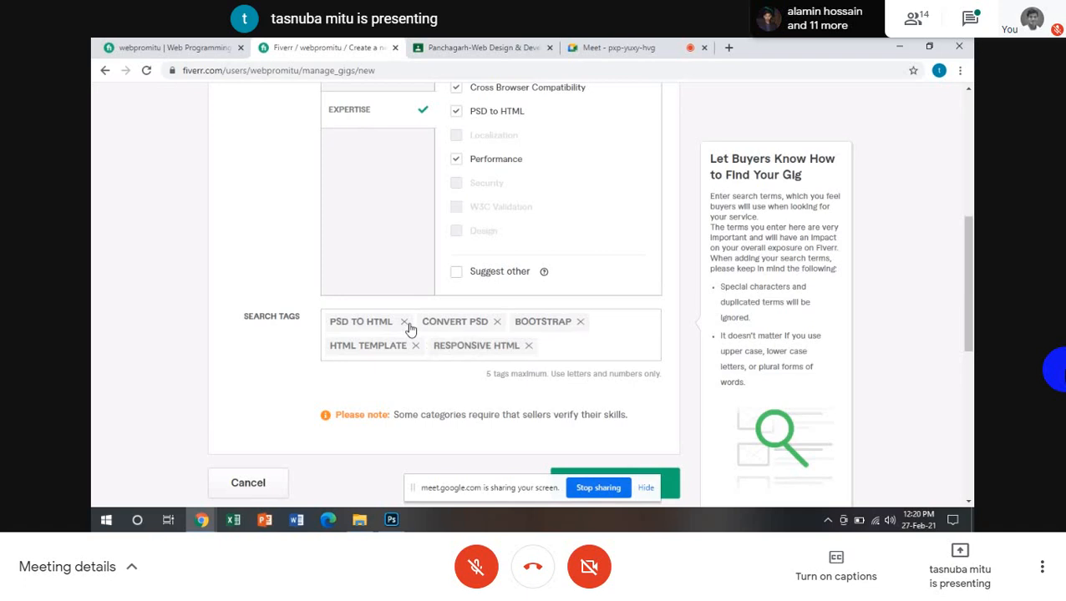
scroll(568, 375, "down", 1)
scroll(568, 375, "down", 2)
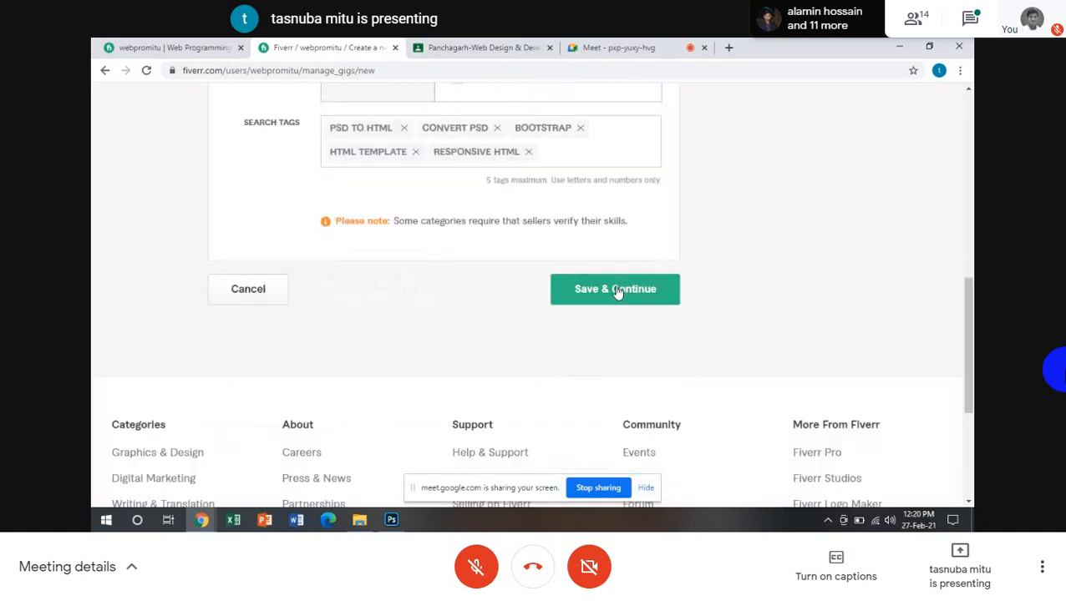
Save the search tags, move on to Scope & Pricing and enable 3 Packages
left_click(618, 289)
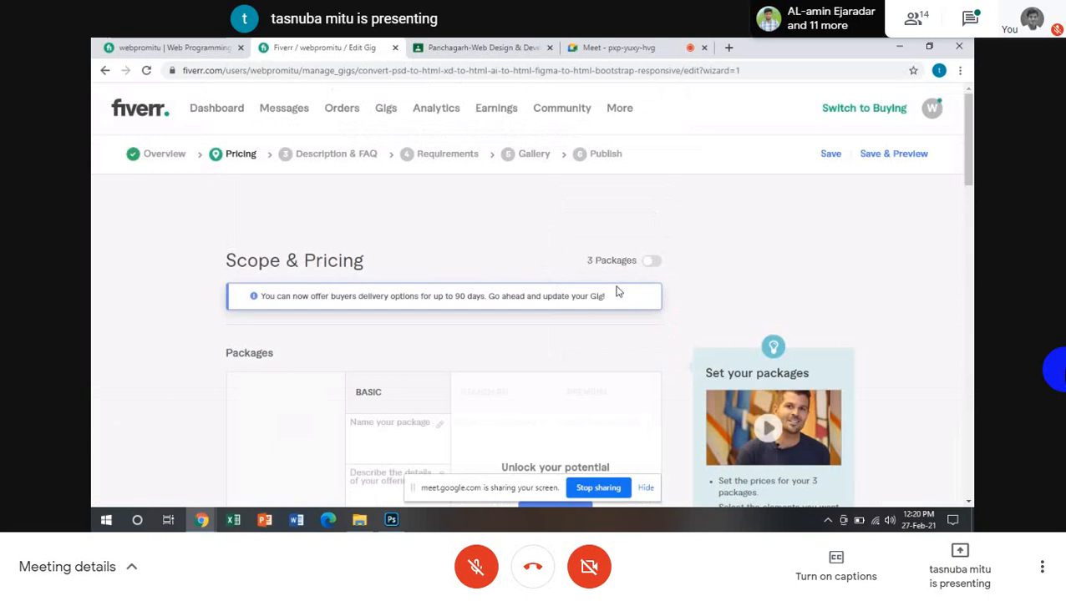
scroll(601, 312, "down", 3)
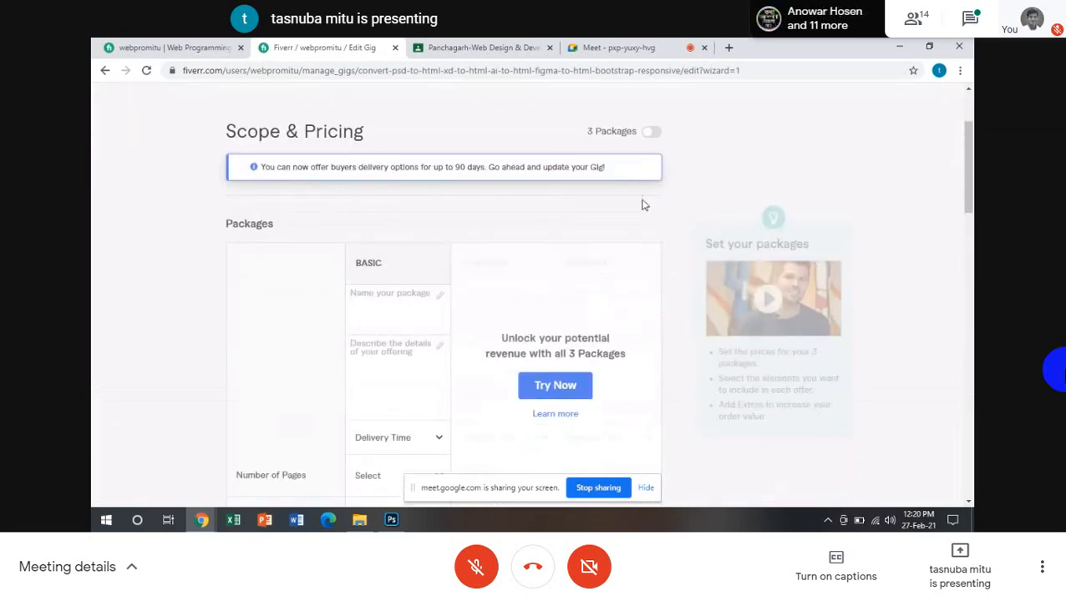
left_click(651, 137)
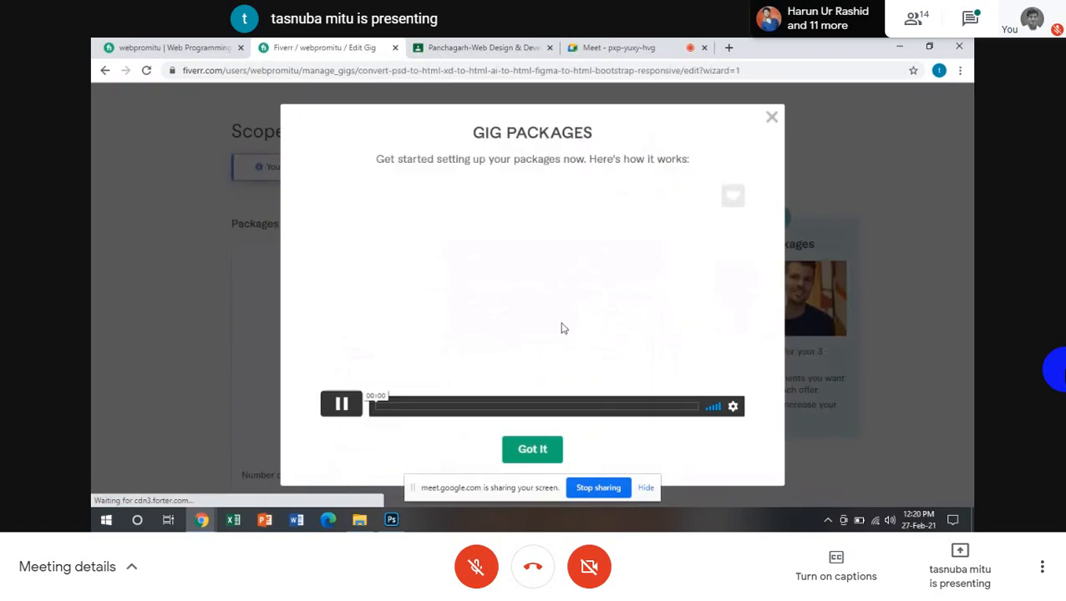
left_click(527, 456)
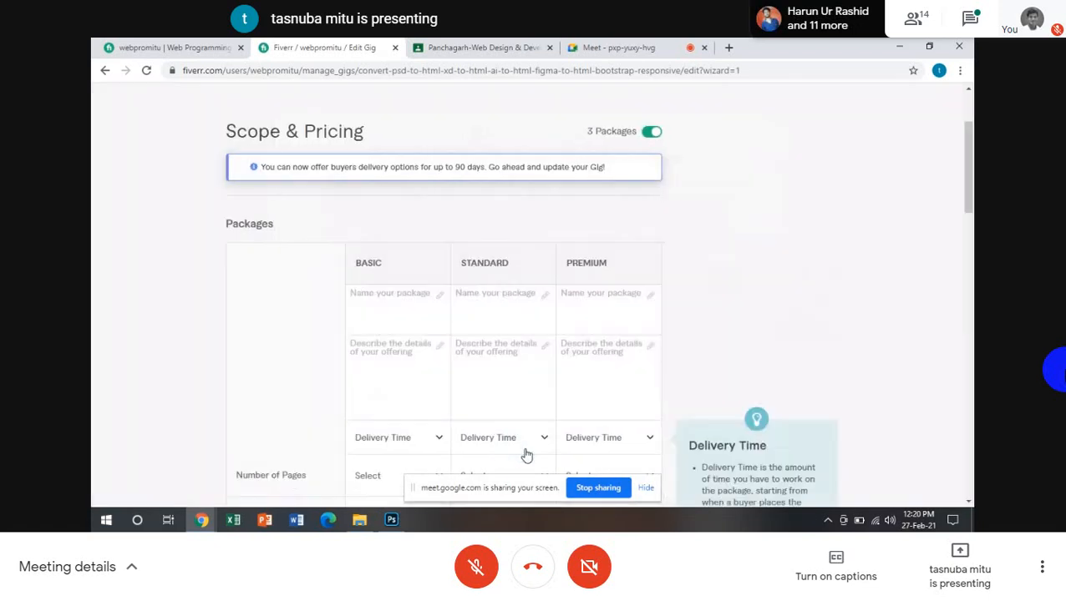
left_click(358, 298)
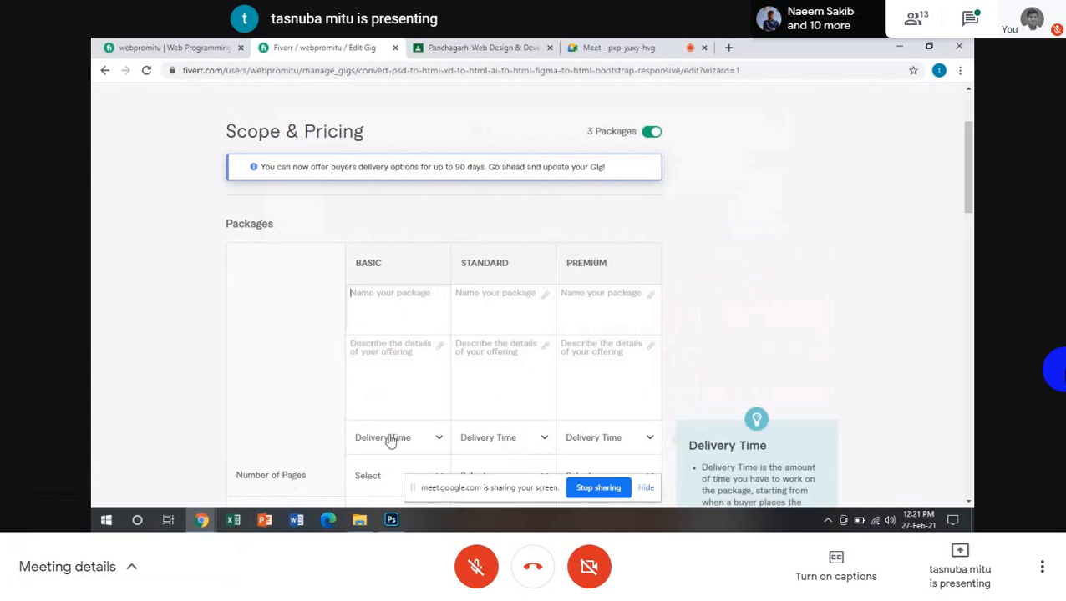
Briefly unmute and re-mute the Meet microphone, then return to the Fiverr gig editor
left_click(607, 52)
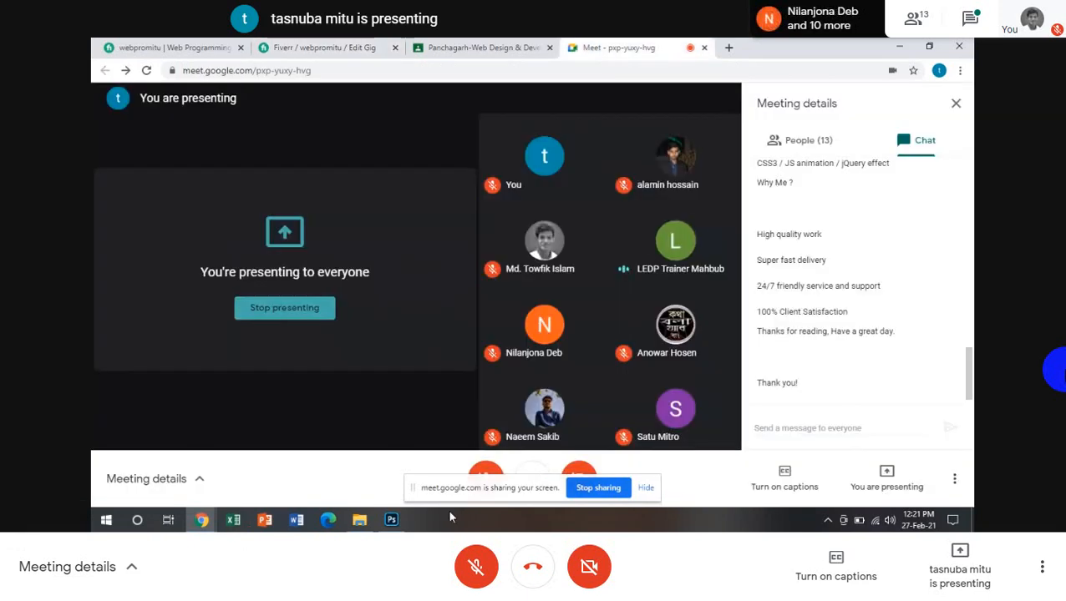
left_click(480, 474)
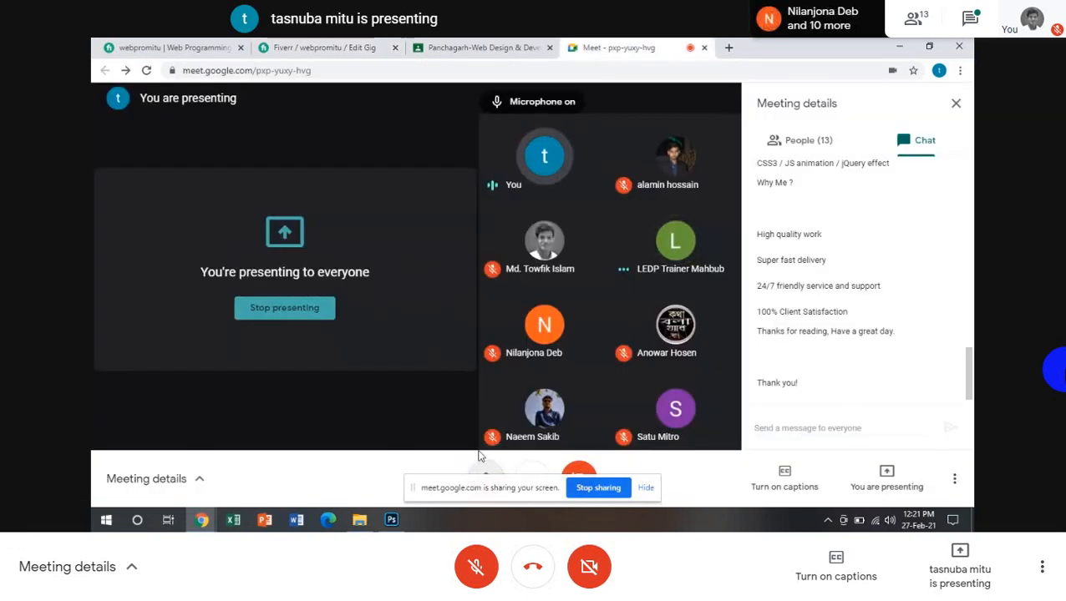
left_click(486, 473)
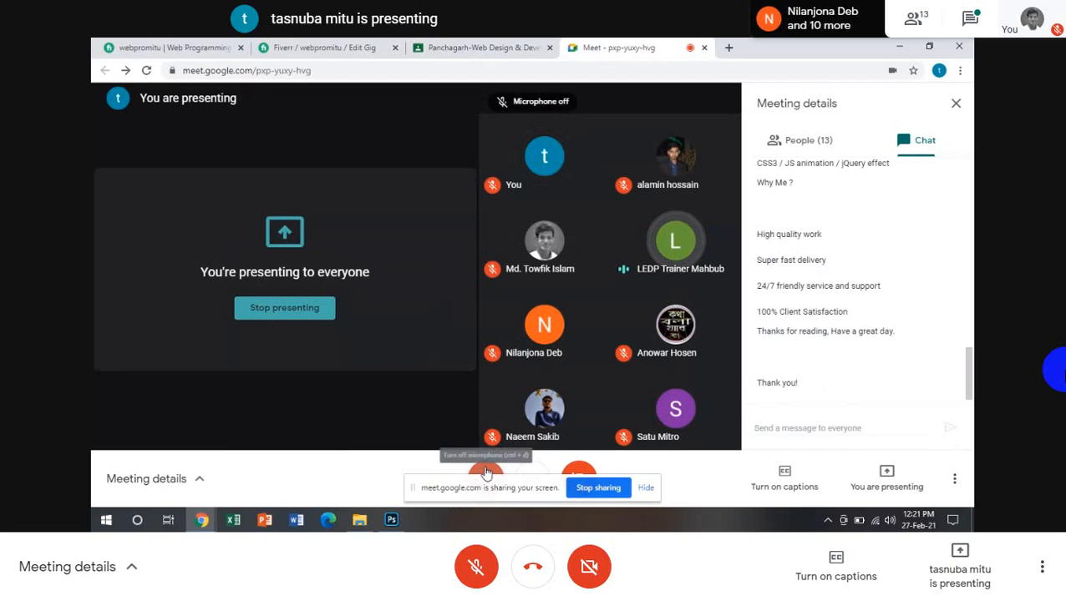
left_click(314, 48)
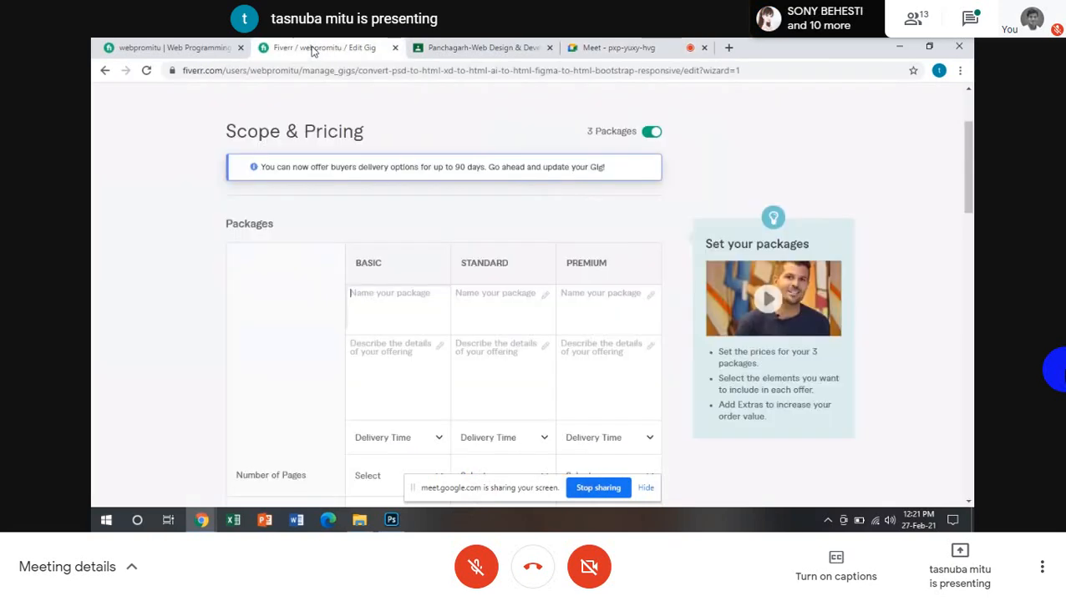
Name the packages BASIC, STANDARD and PREMIUM, copying the column headers for the last two
left_click(357, 298)
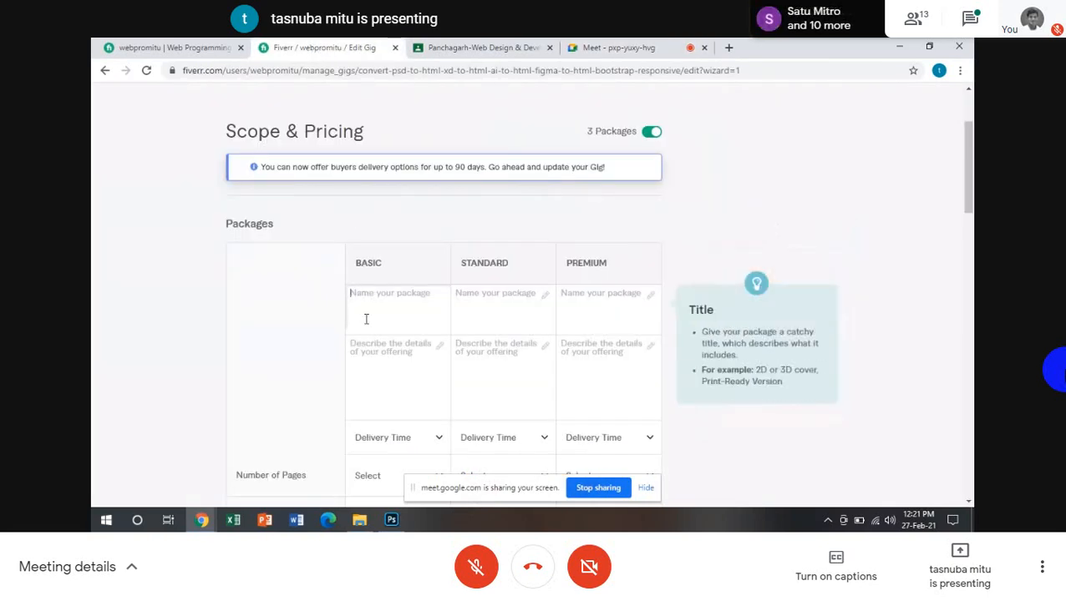
type("BASIC")
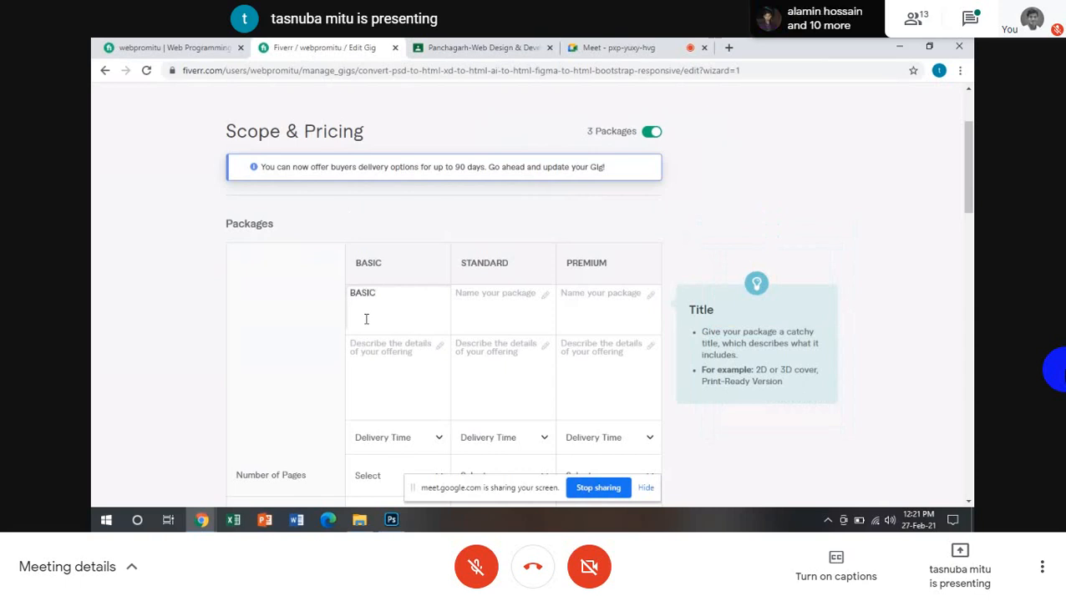
left_click(458, 264)
left_click_drag(459, 264, 519, 271)
key("ctrl+c")
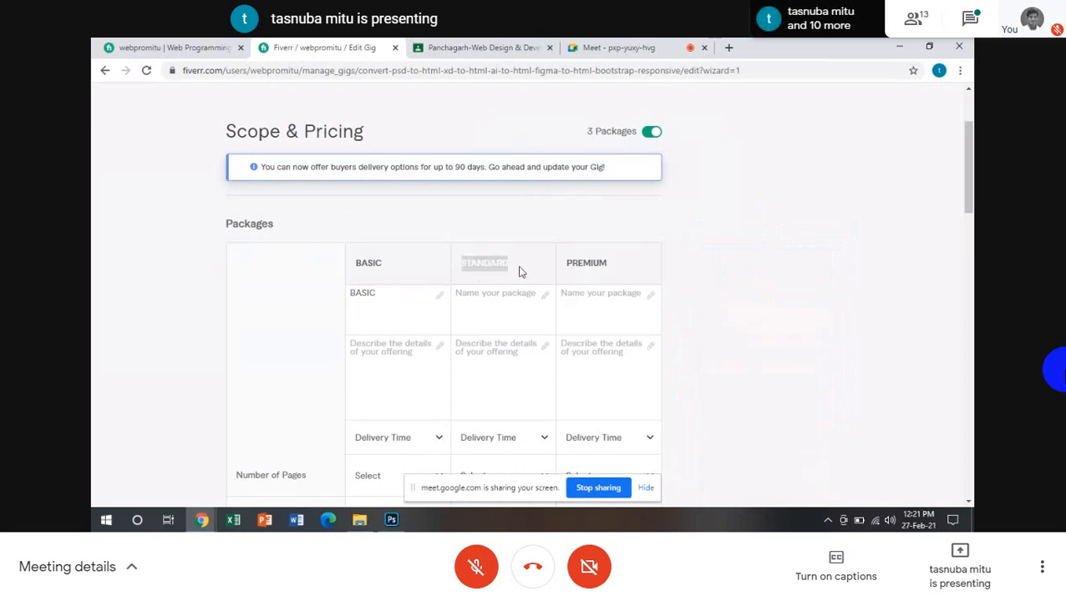
left_click(476, 290)
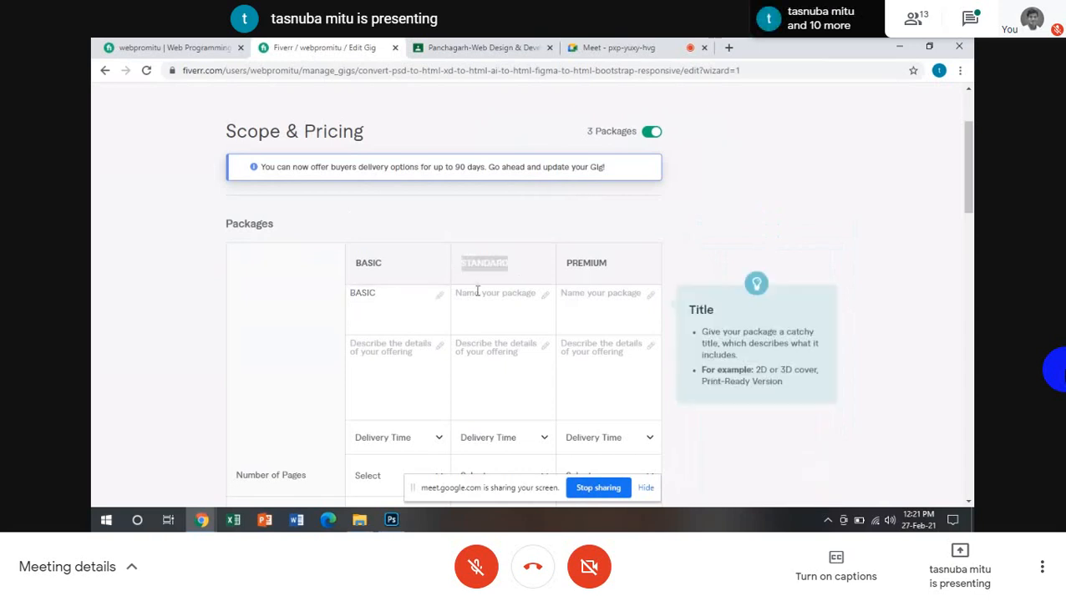
key("ctrl+v")
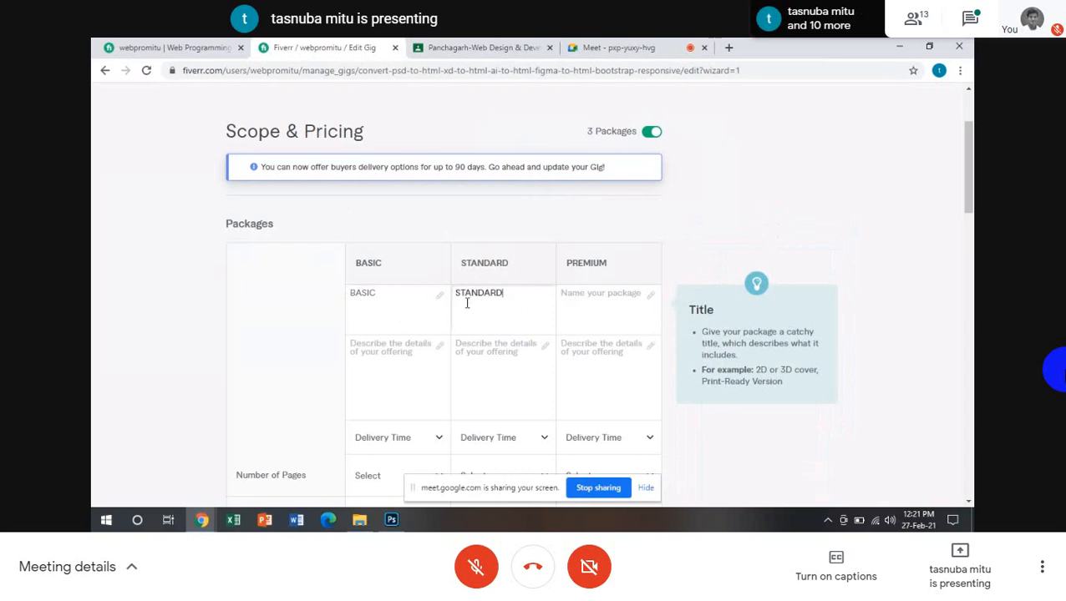
left_click_drag(565, 262, 611, 269)
key("ctrl+c")
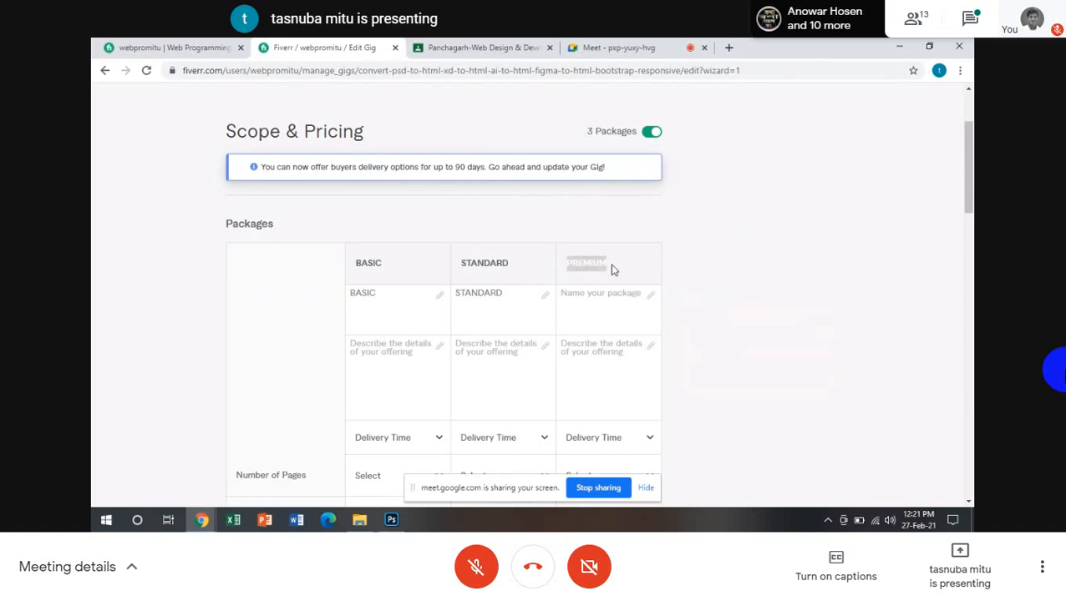
left_click(568, 297)
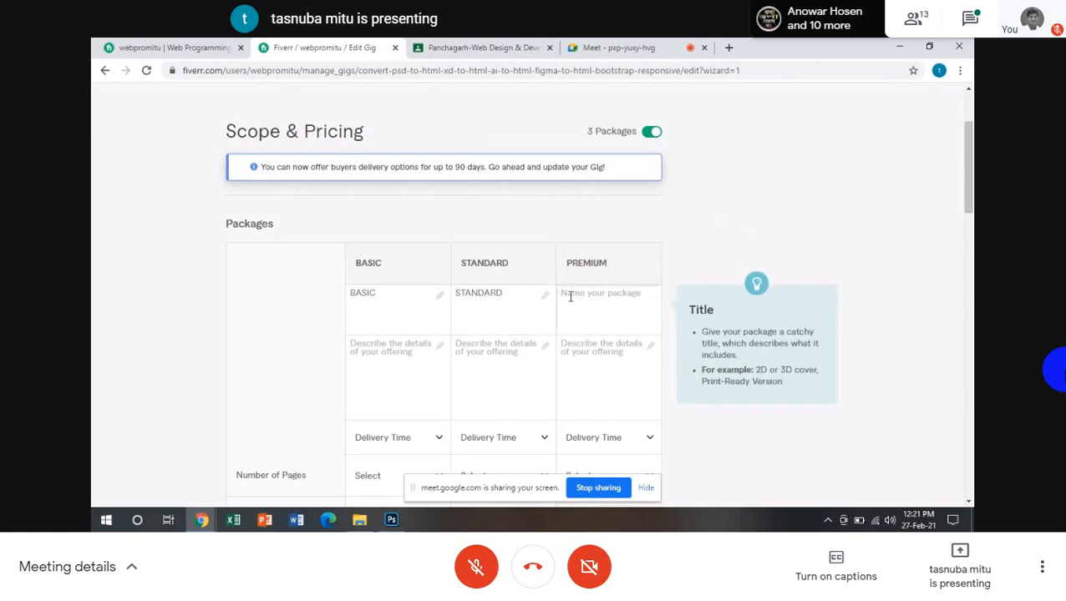
key("ctrl+v")
Move to the Basic package description, then mute the Meet microphone and come back to Fiverr
left_click(409, 339)
scroll(408, 341, "down", 1)
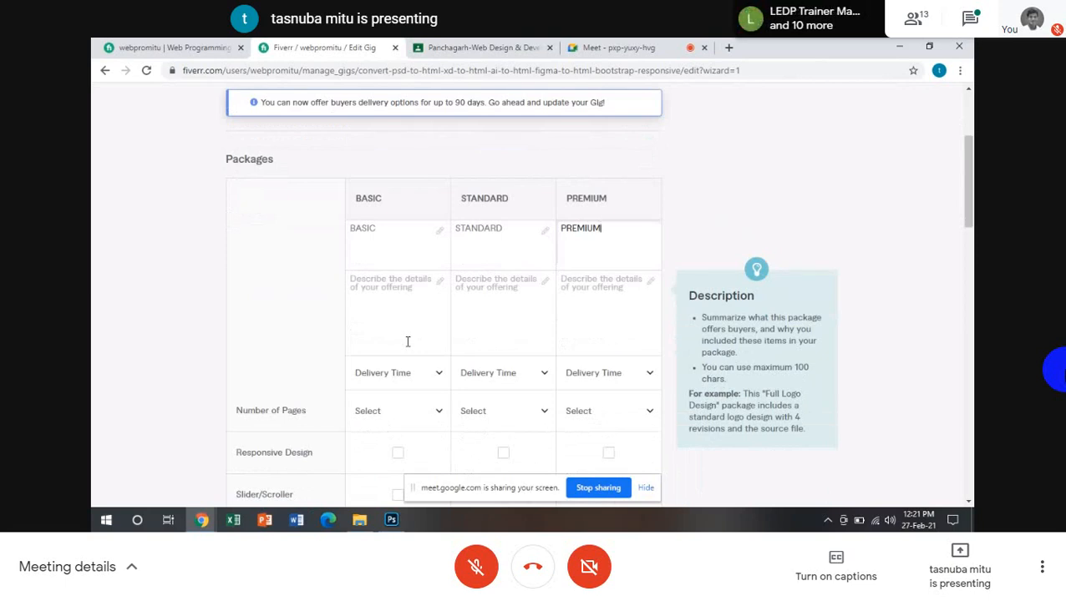
left_click(361, 286)
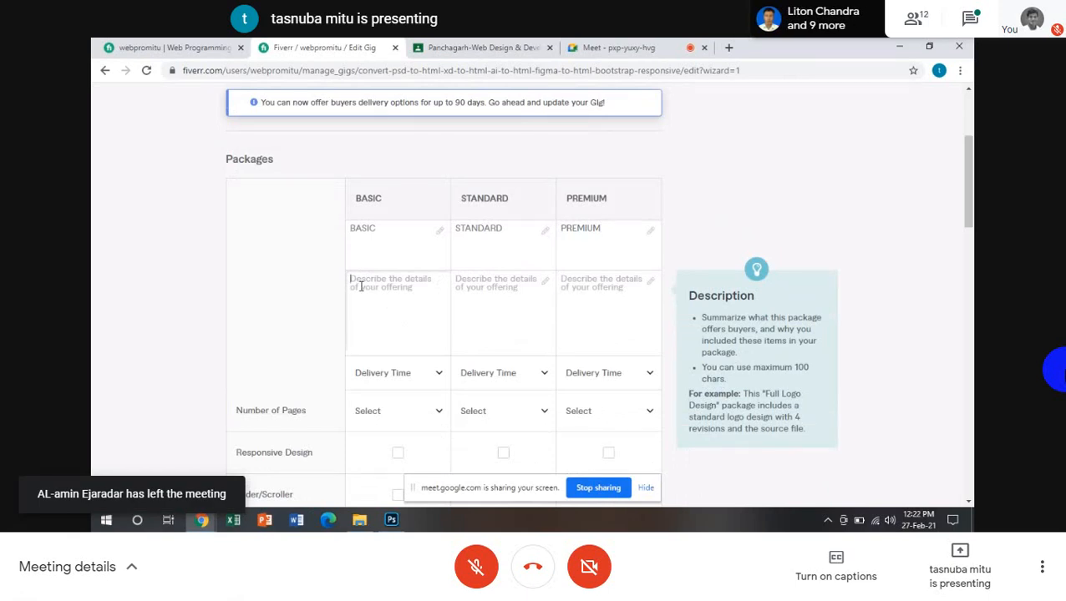
left_click(616, 51)
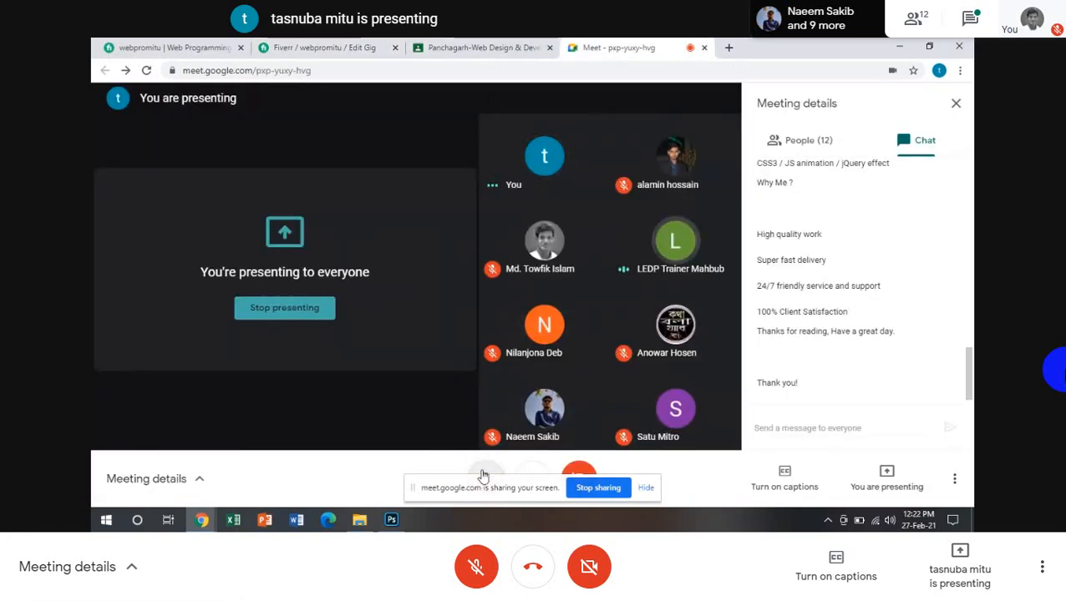
left_click(482, 474)
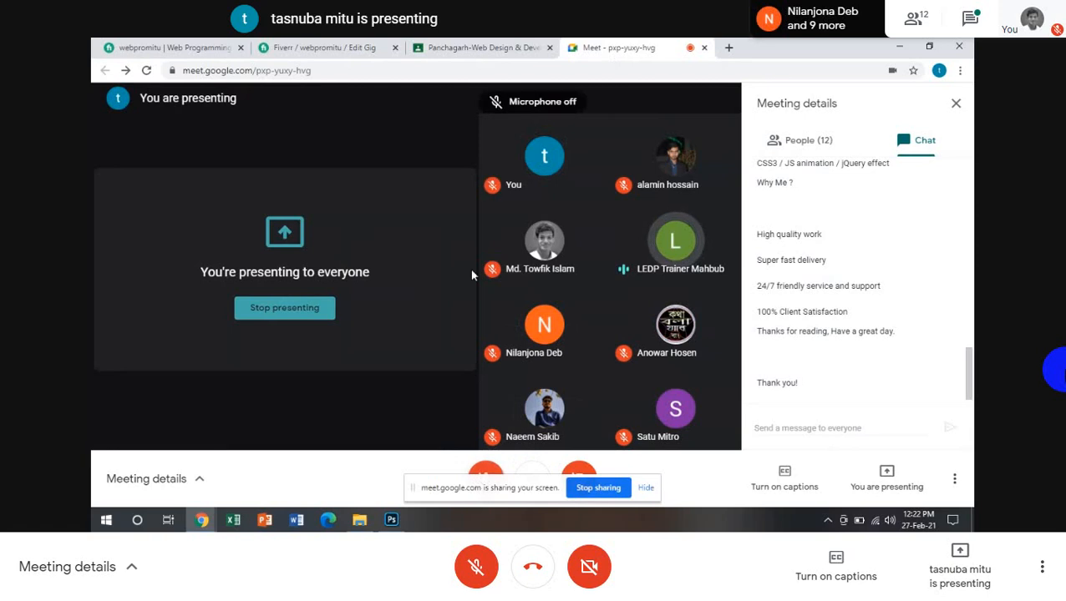
left_click(318, 48)
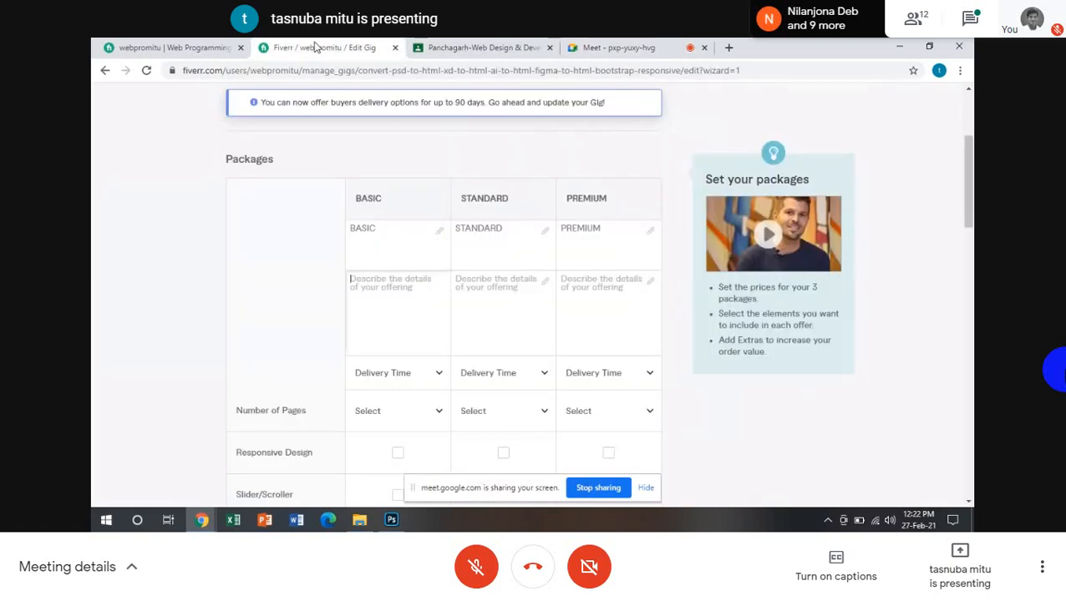
Write '1 PSD to HTML responsive template' as the Basic package description
left_click(359, 316)
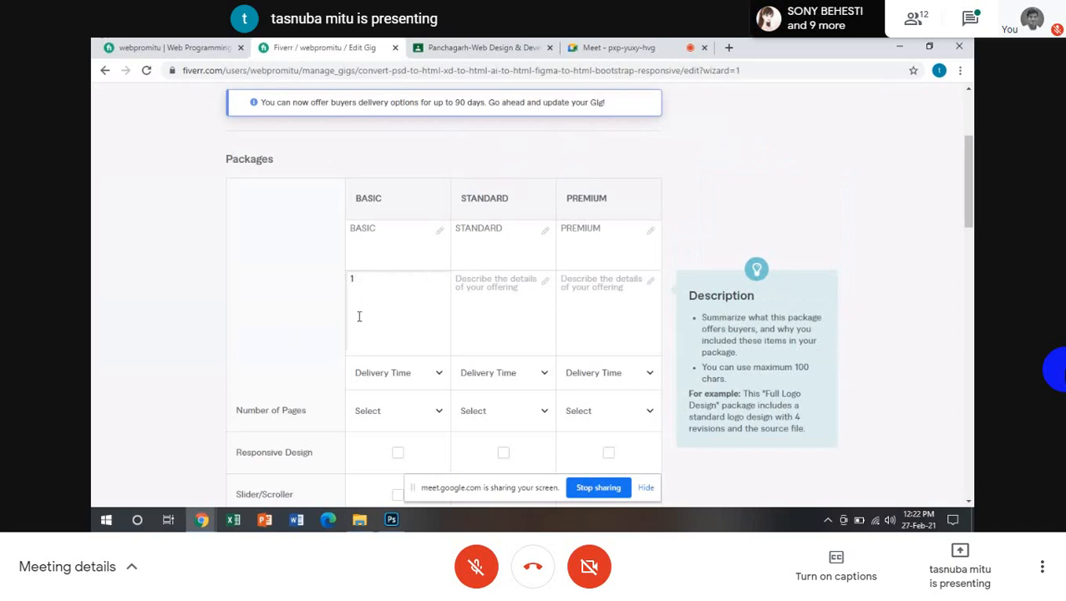
type("1 PSD to")
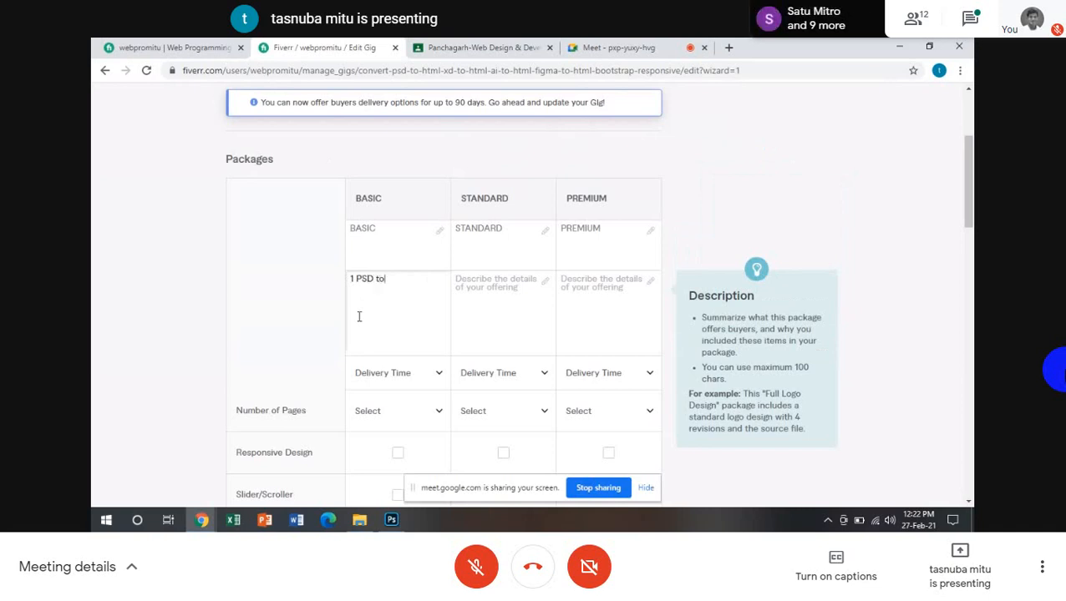
type(" respon")
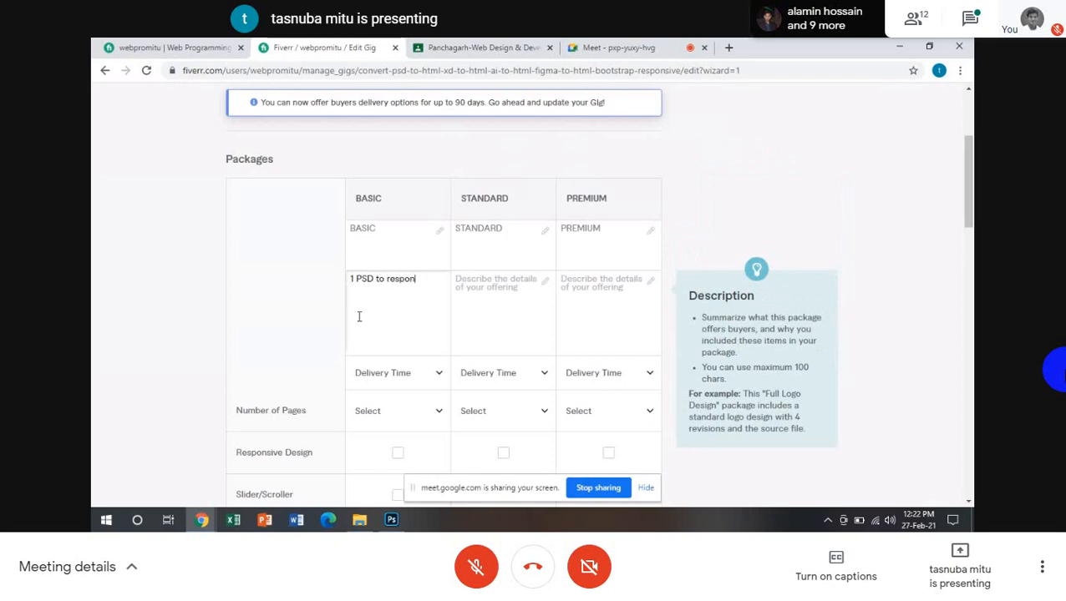
type("sive")
key("Left")
key("Left")
key("Left")
key("Left")
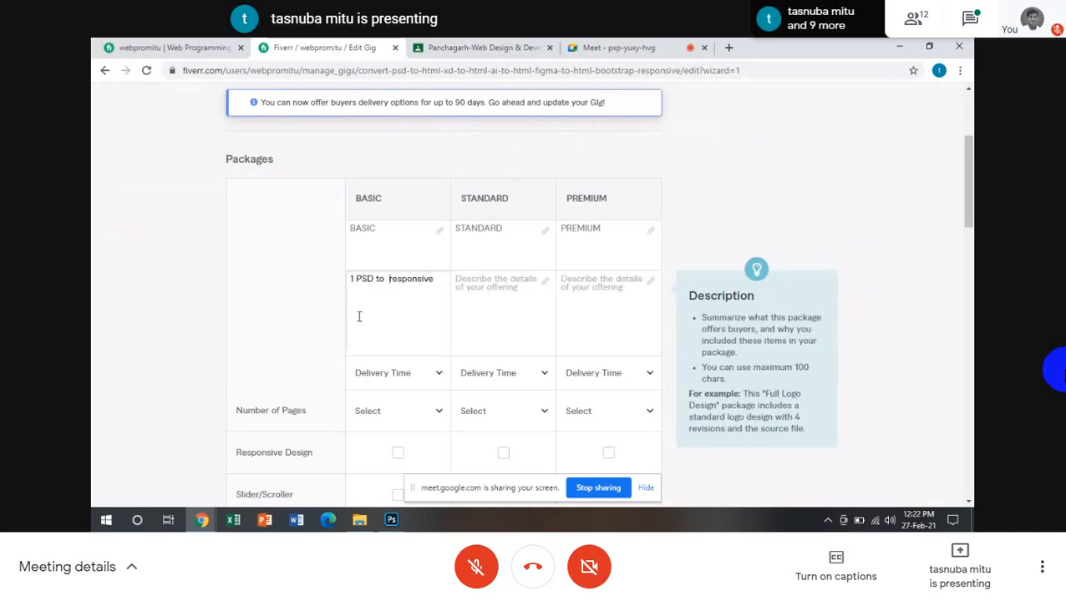
type("HTML")
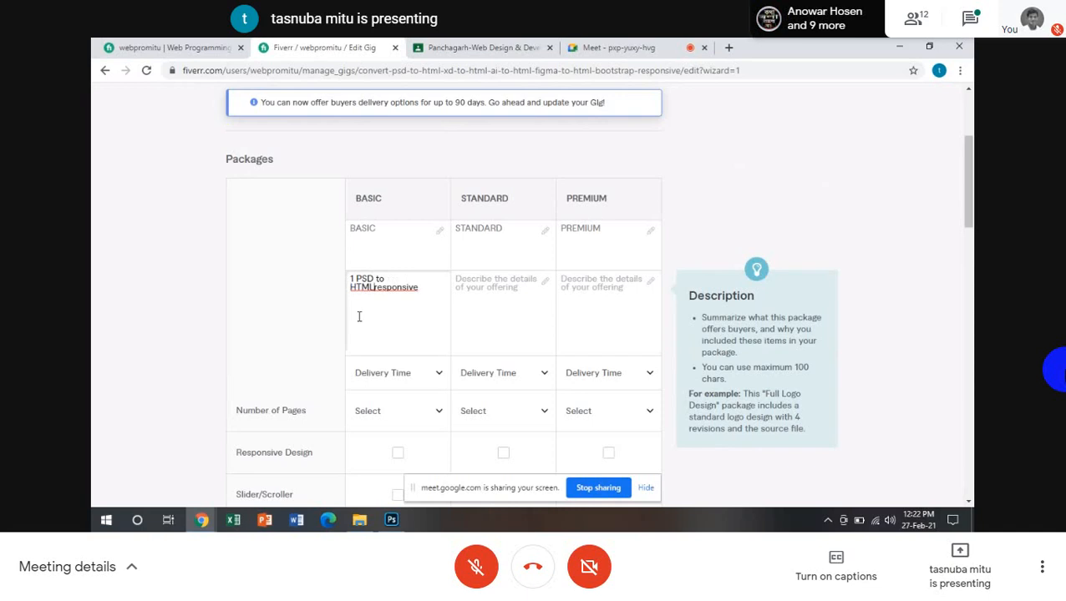
left_click(400, 290)
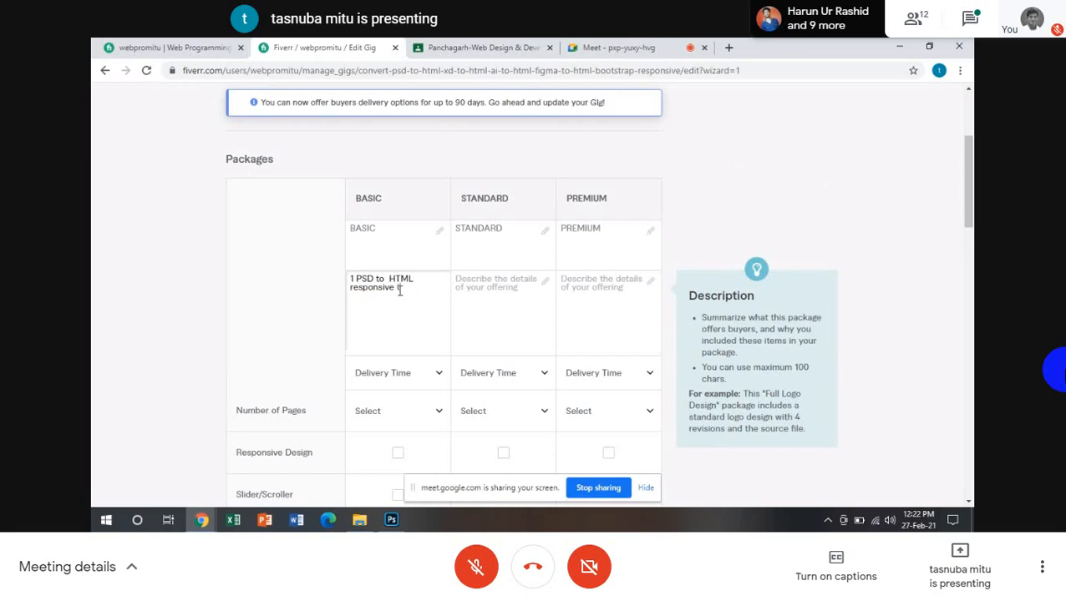
type("temp")
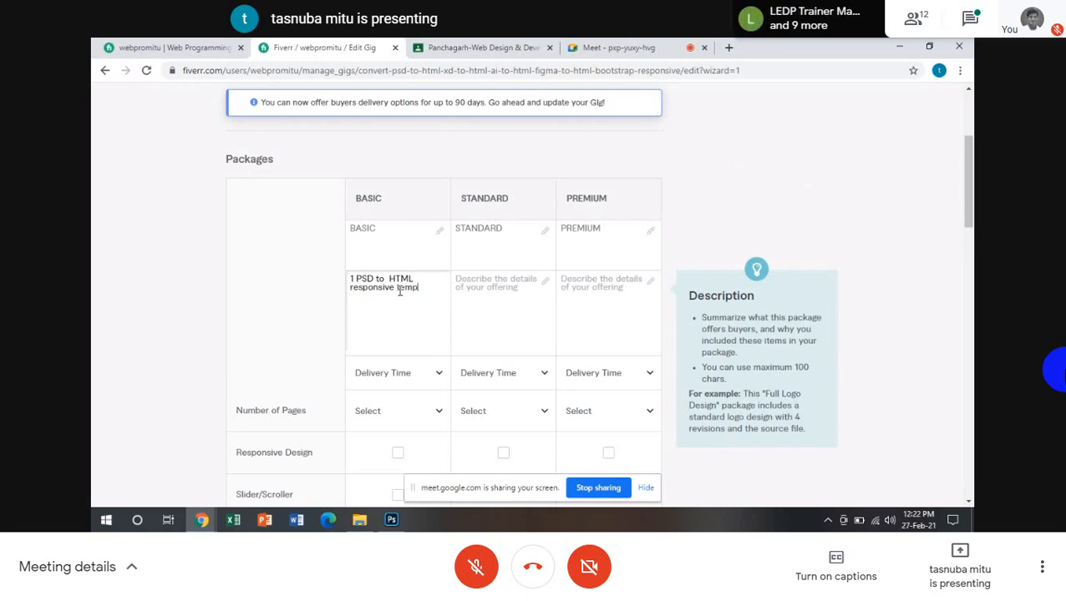
type("late")
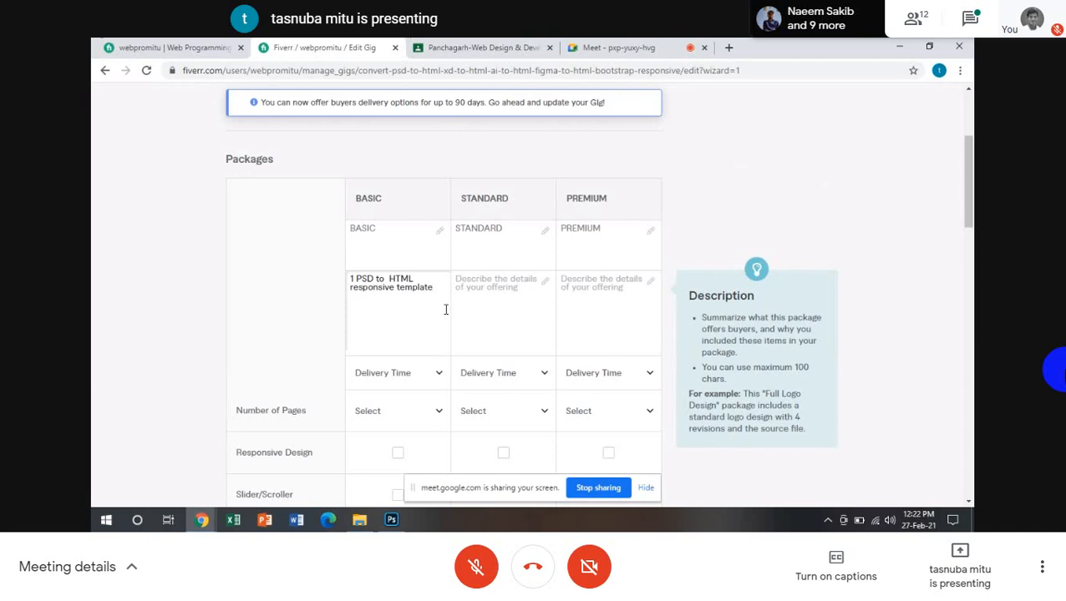
Copy that description into Standard and Premium, changing the leading number to 2 and 3
left_click(466, 282)
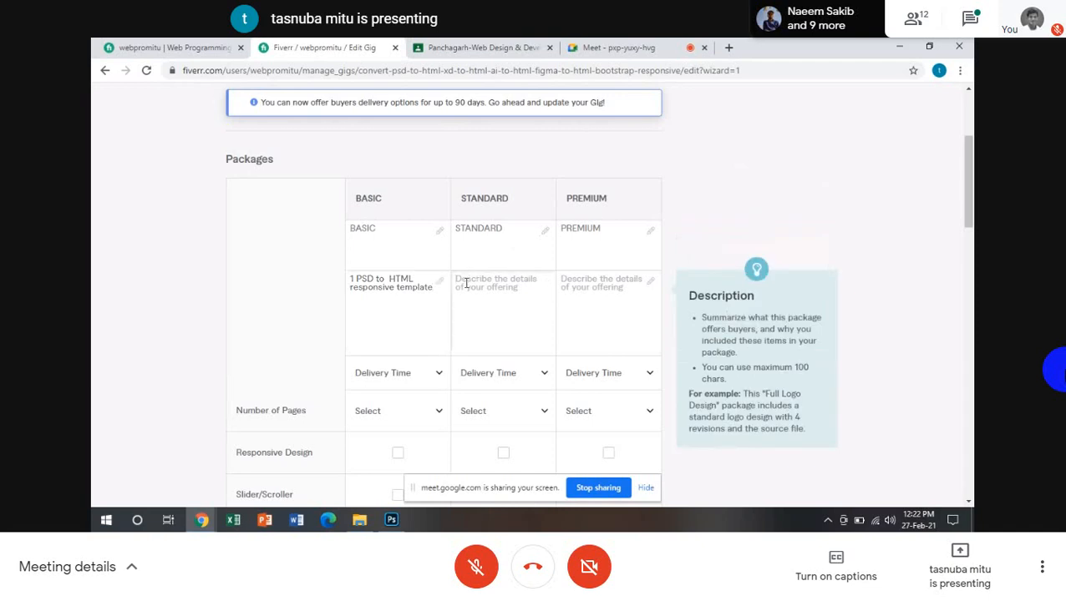
left_click_drag(349, 278, 433, 293)
key("ctrl+c")
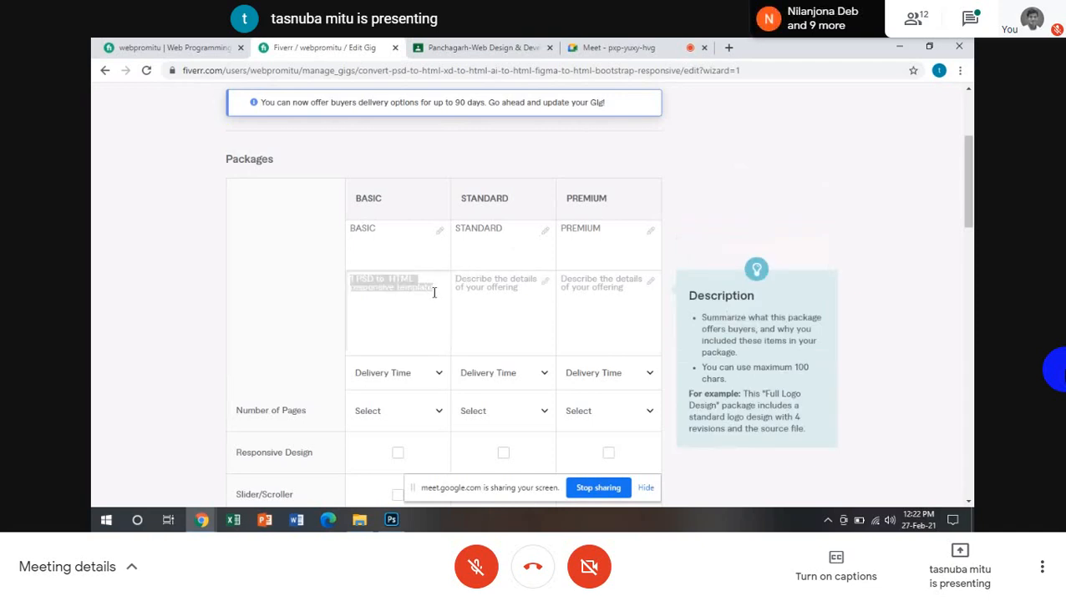
left_click(466, 284)
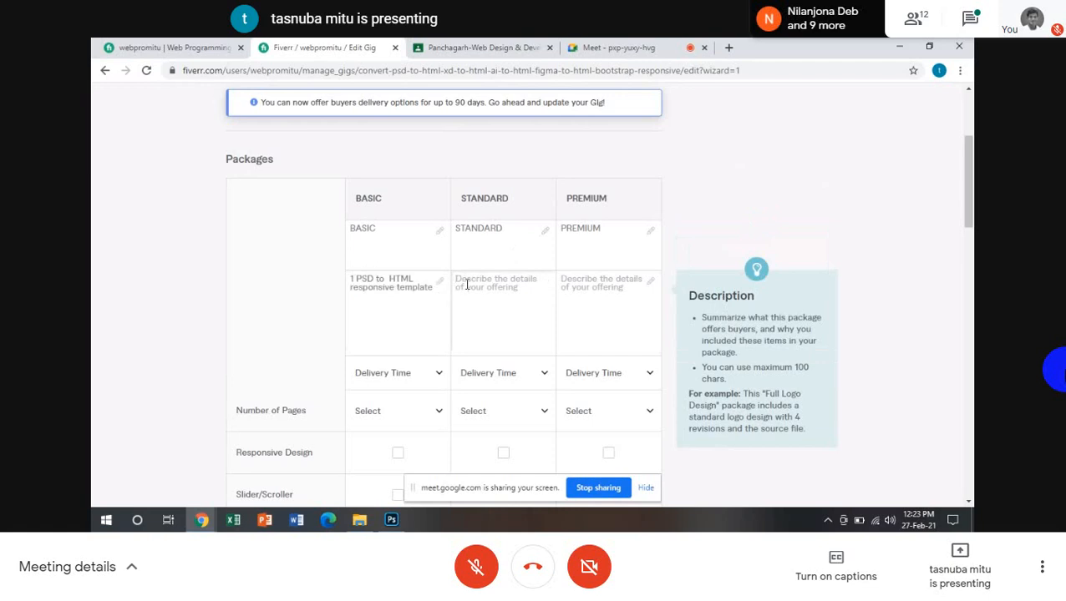
key("ctrl+v")
left_click(573, 287)
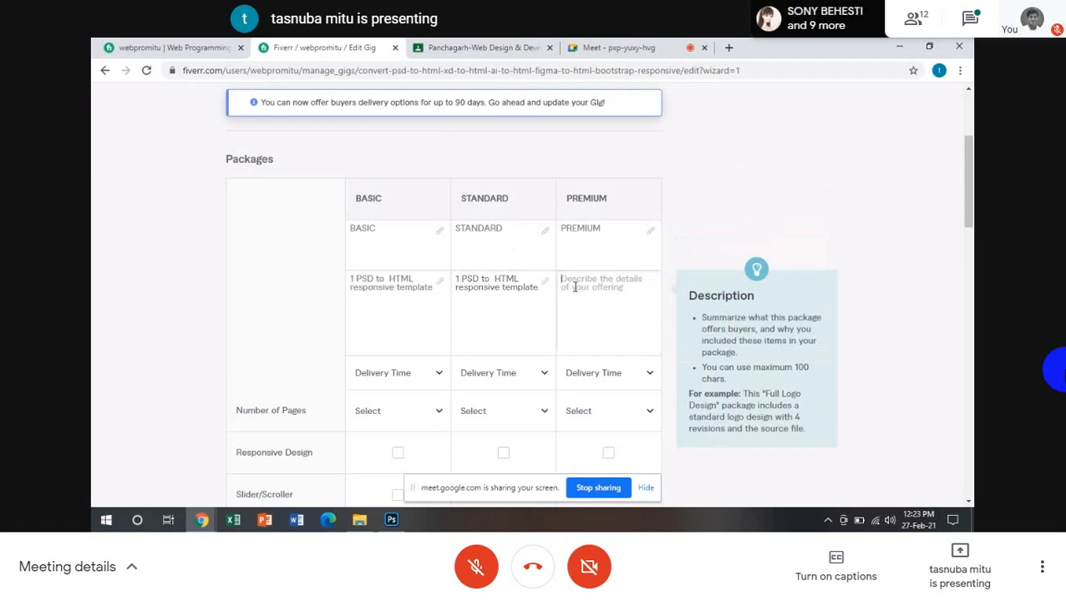
key("ctrl+v")
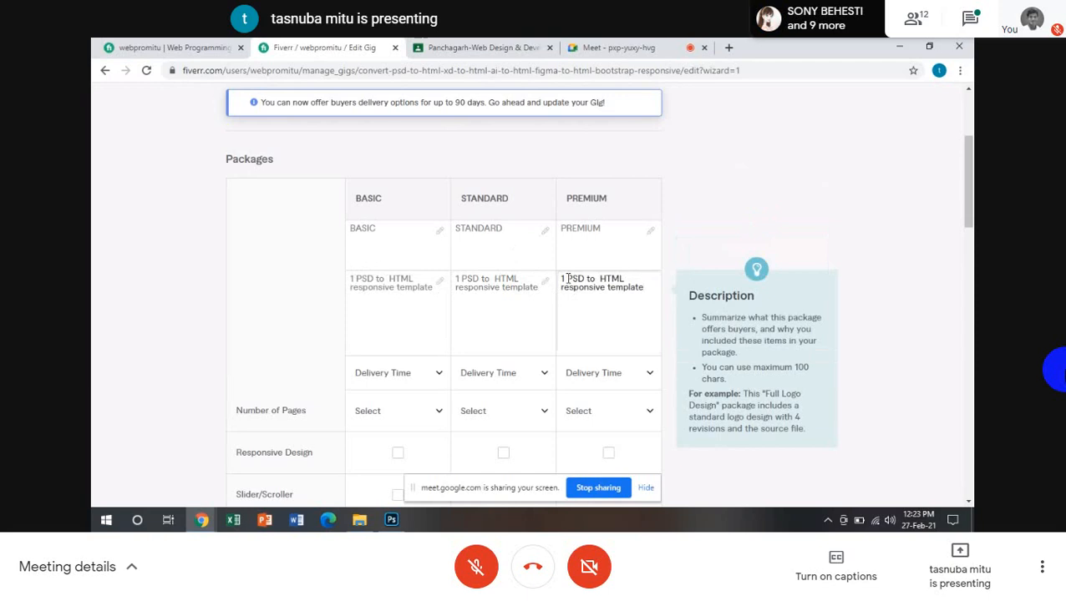
key("BackSpace")
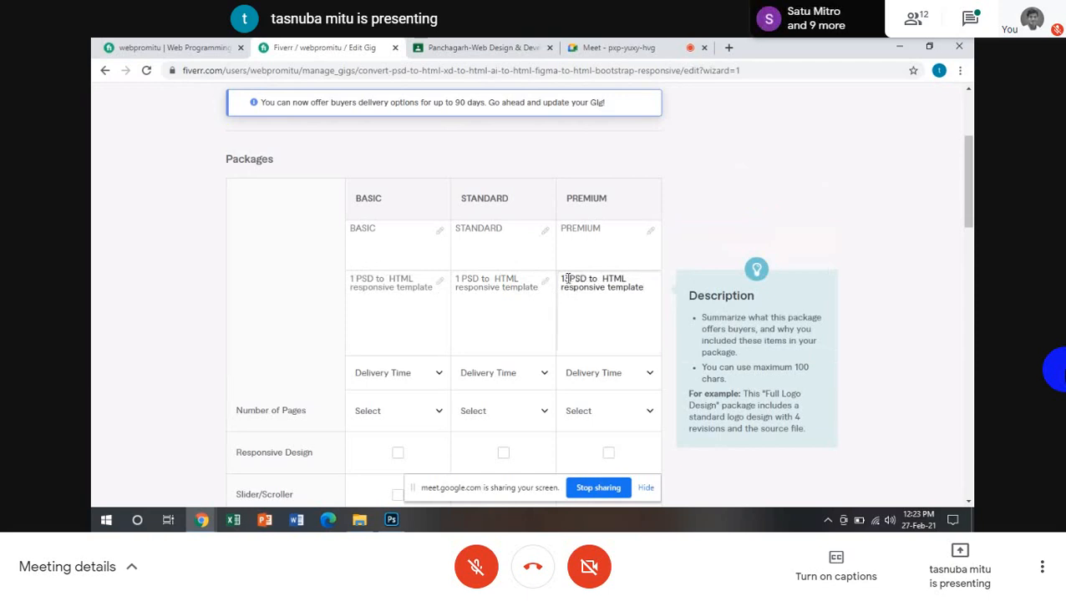
key("BackSpace")
key("BackSpace")
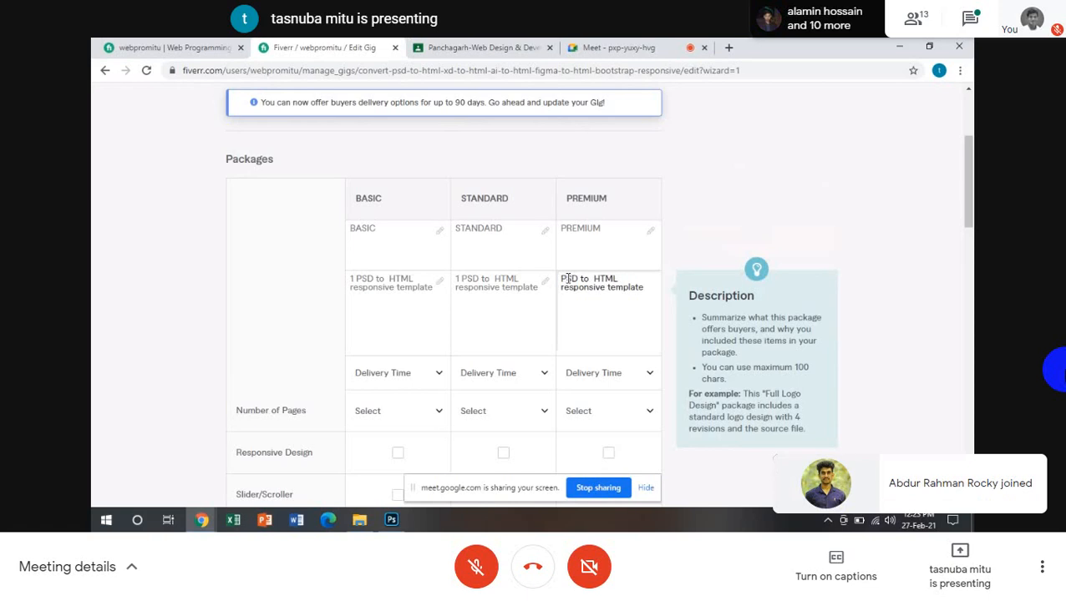
type("3")
left_click(459, 281)
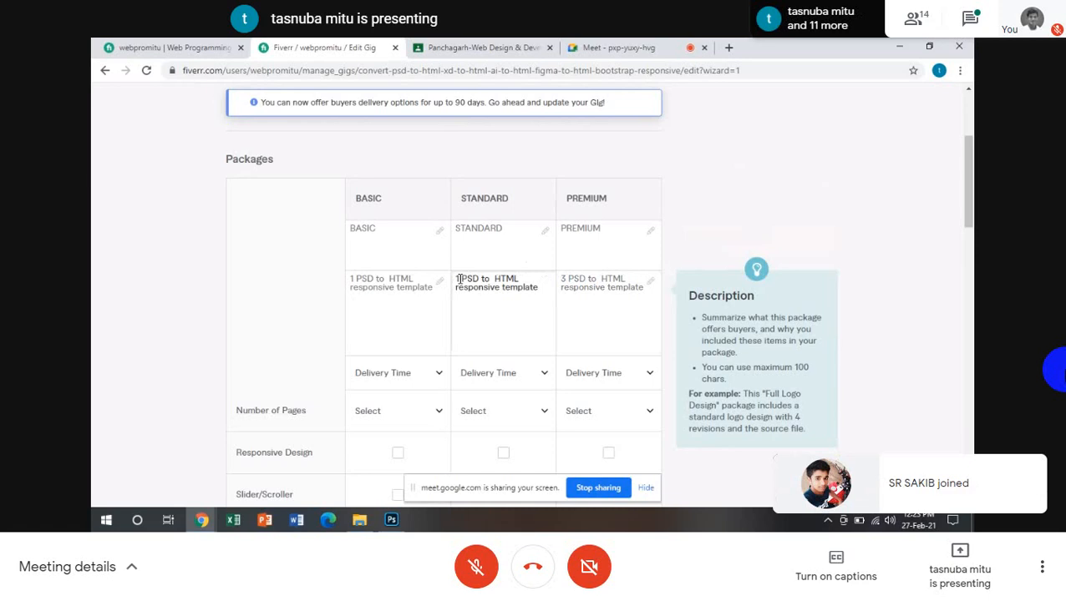
key("BackSpace")
type("2")
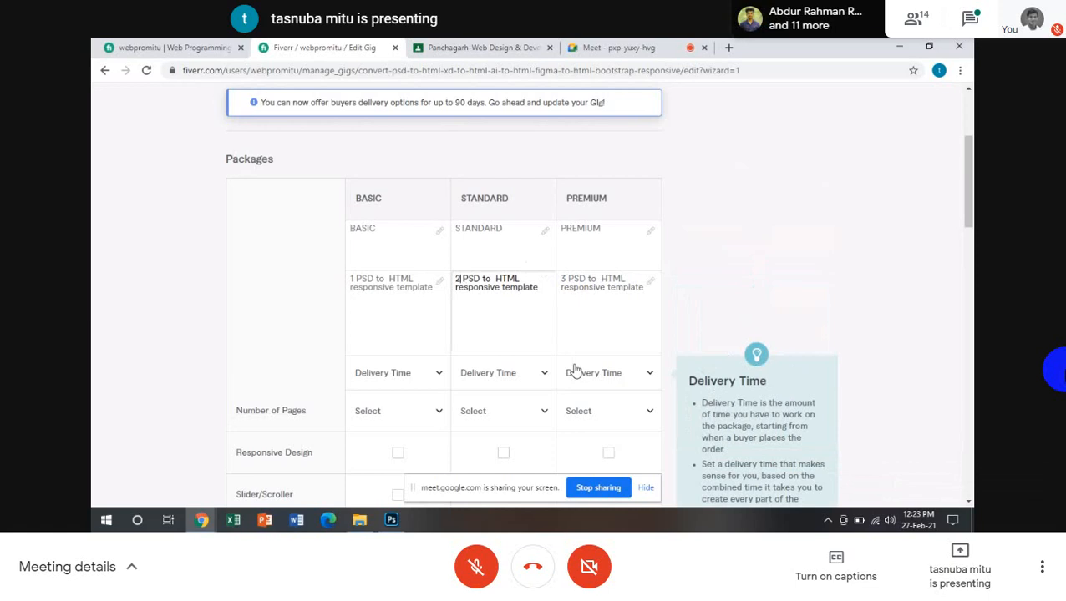
Set delivery times of 1, 2 and 3 days for Basic, Standard and Premium
scroll(435, 401, "down", 1)
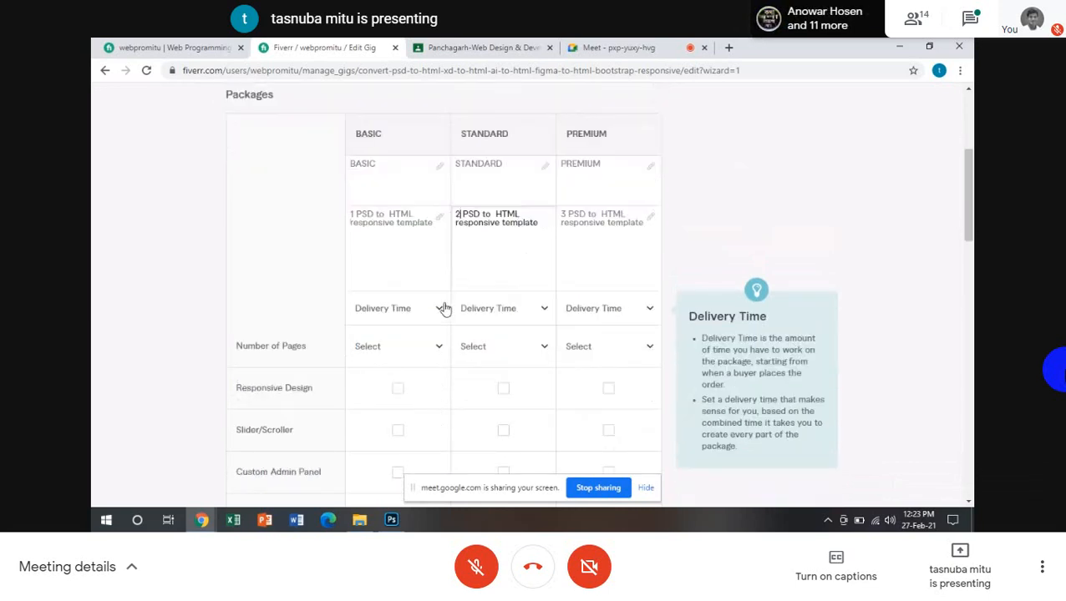
left_click(442, 308)
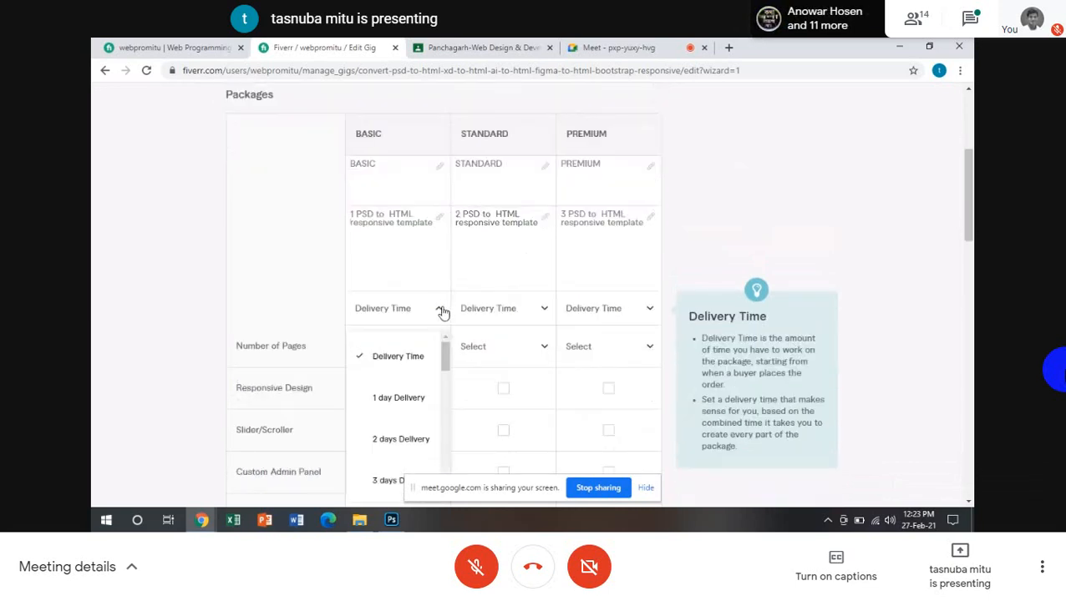
left_click(410, 399)
left_click(547, 310)
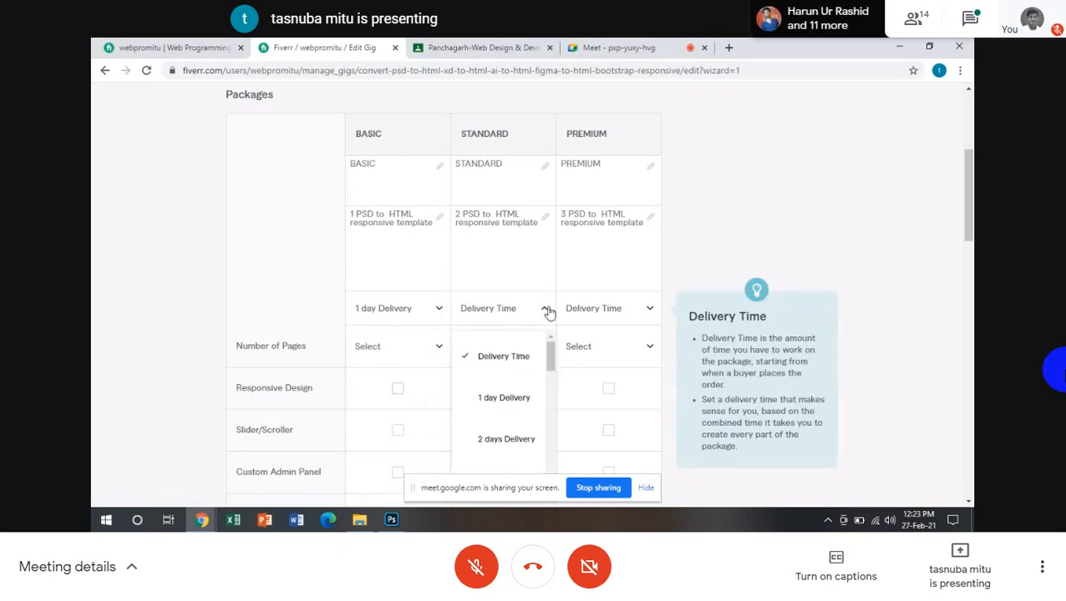
left_click(491, 439)
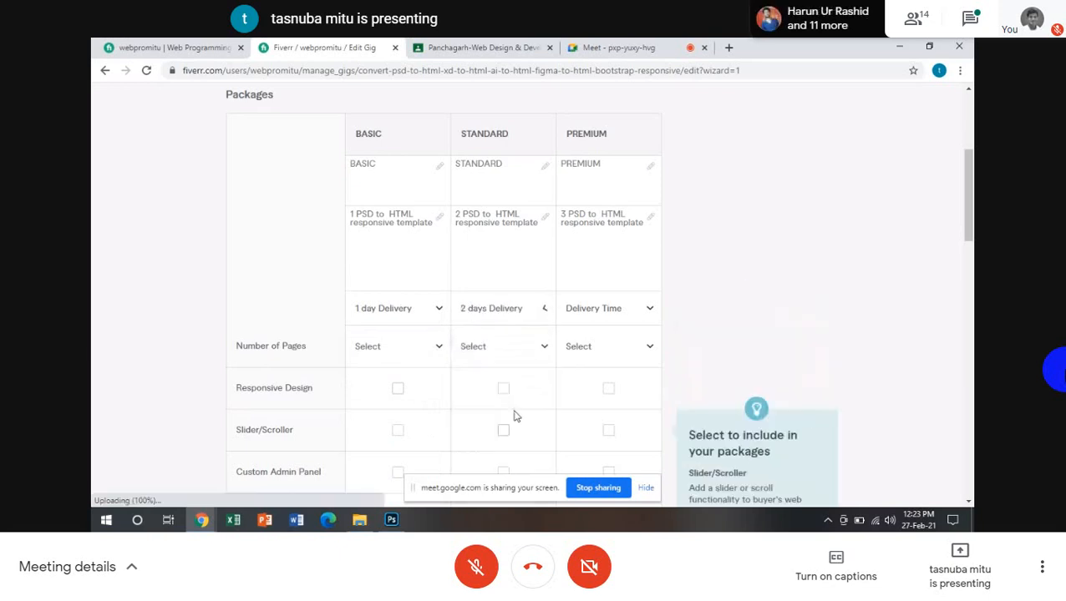
left_click(650, 310)
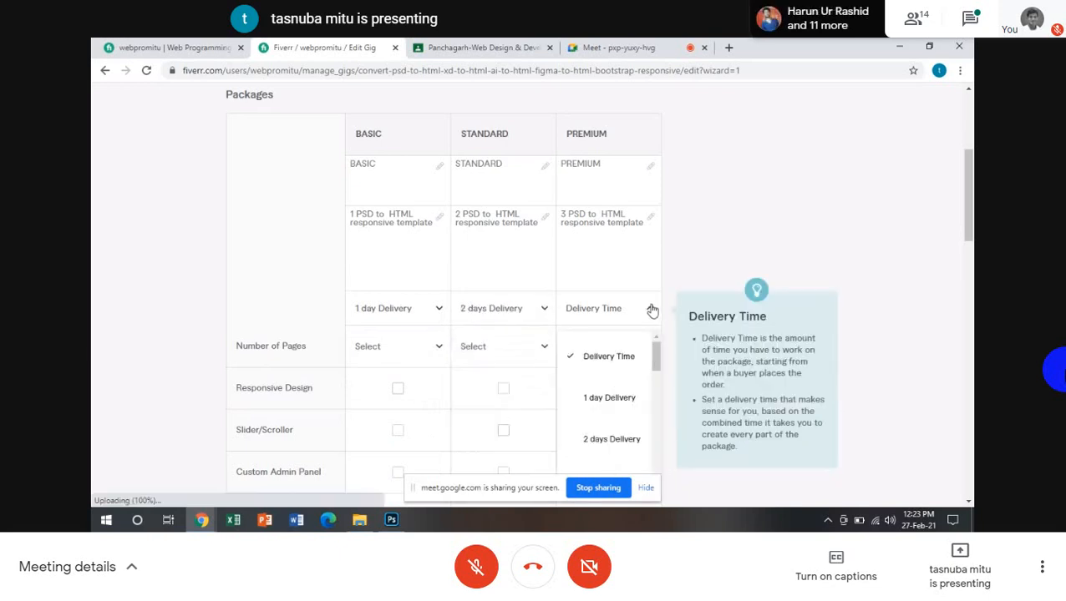
scroll(608, 430, "down", 2)
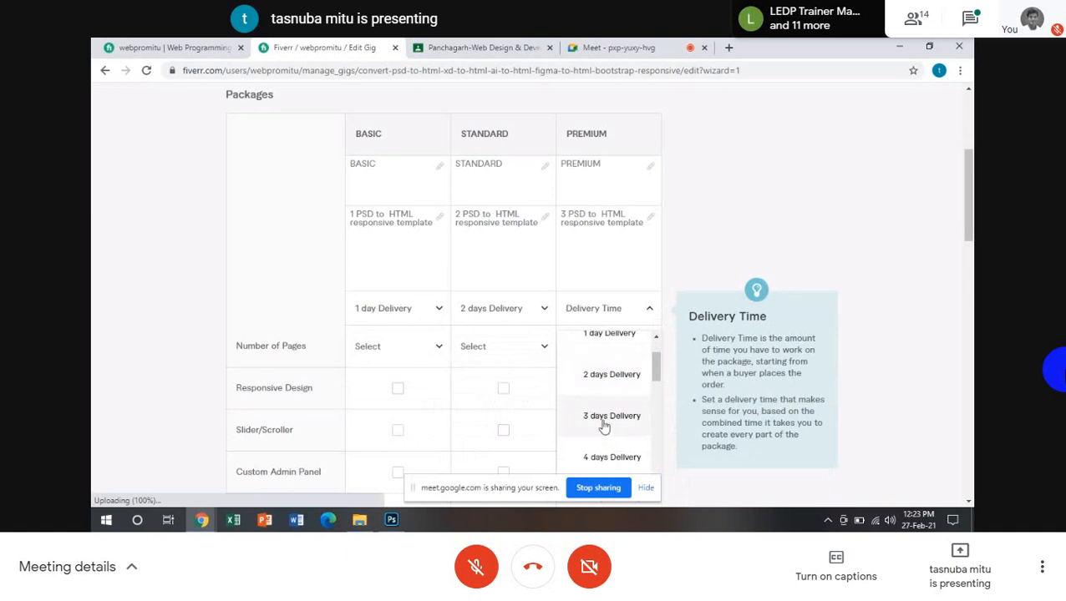
left_click(604, 426)
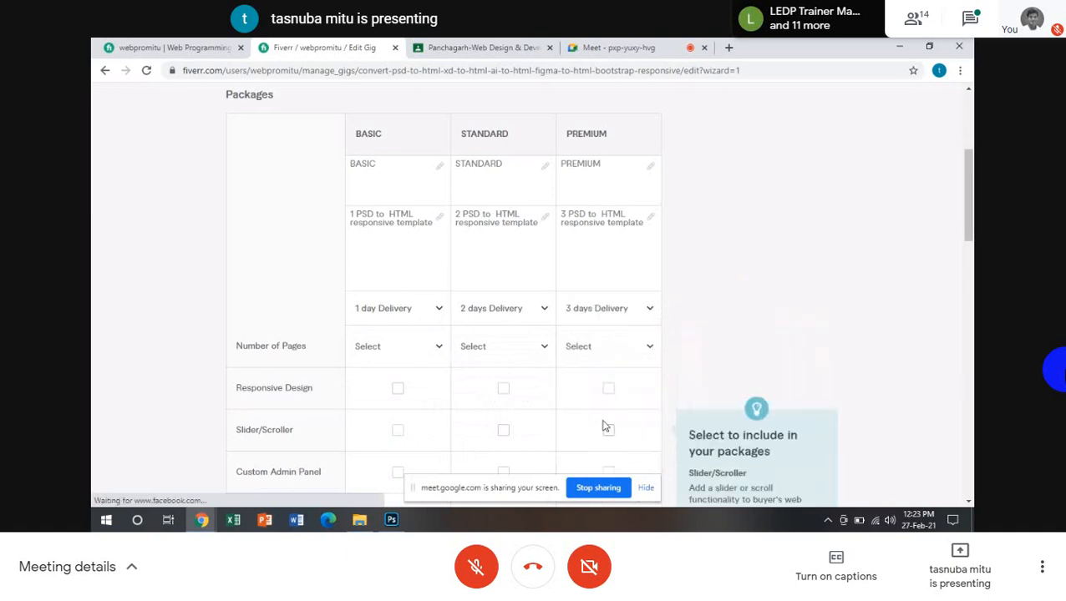
Set Number of Pages to 1, 2 and 3 for the three packages
left_click(441, 348)
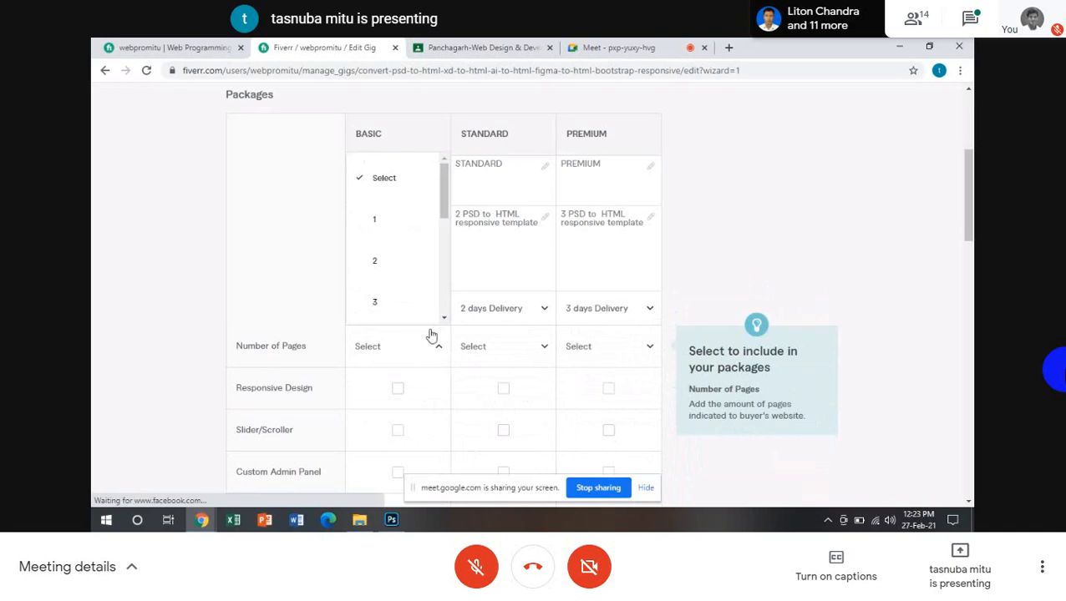
left_click(381, 233)
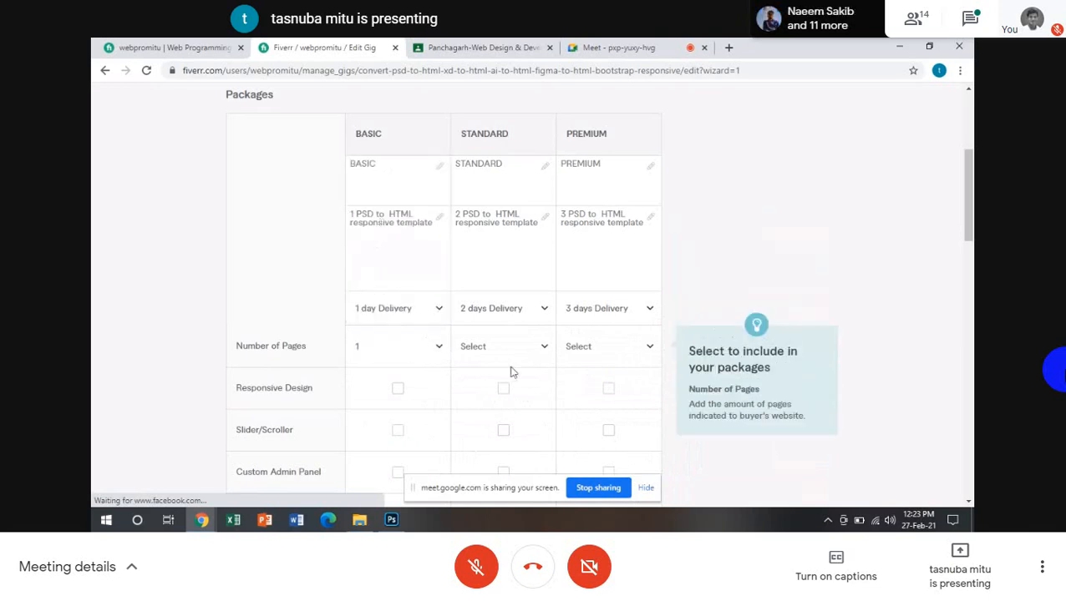
left_click(545, 350)
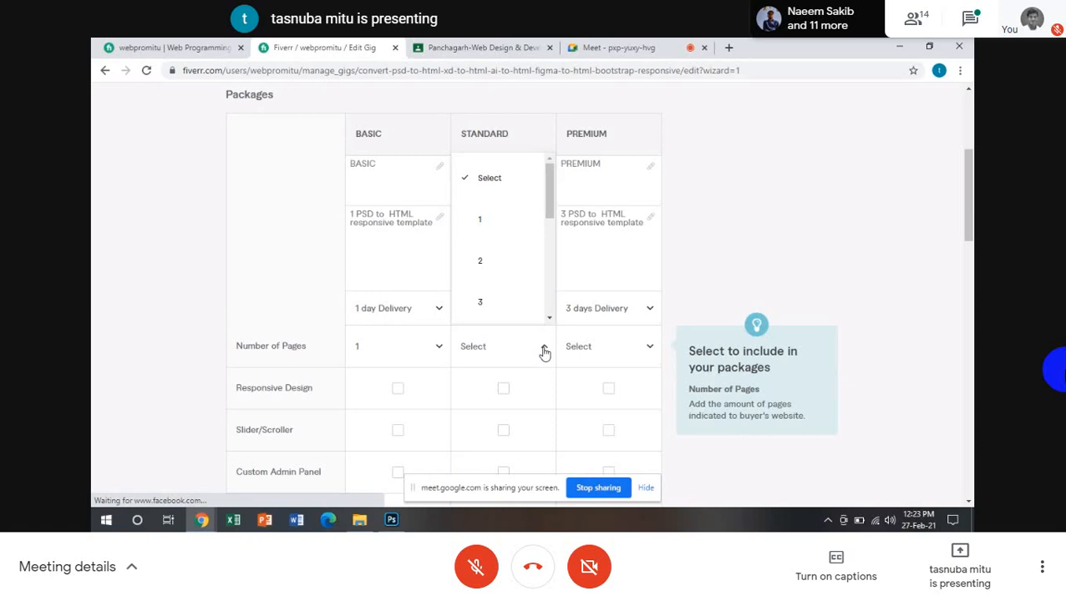
left_click(484, 261)
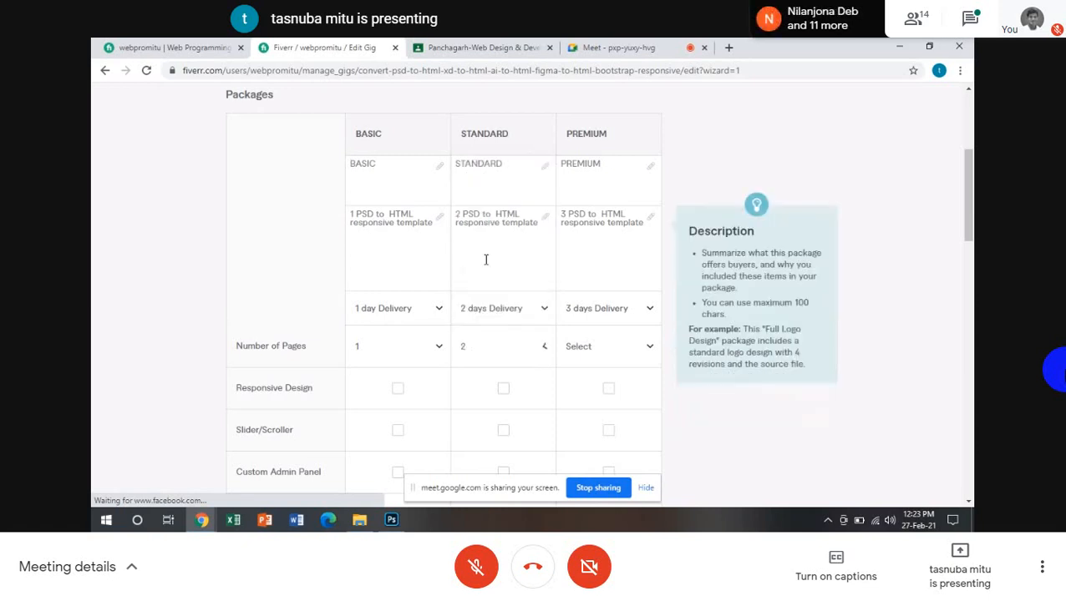
left_click(652, 350)
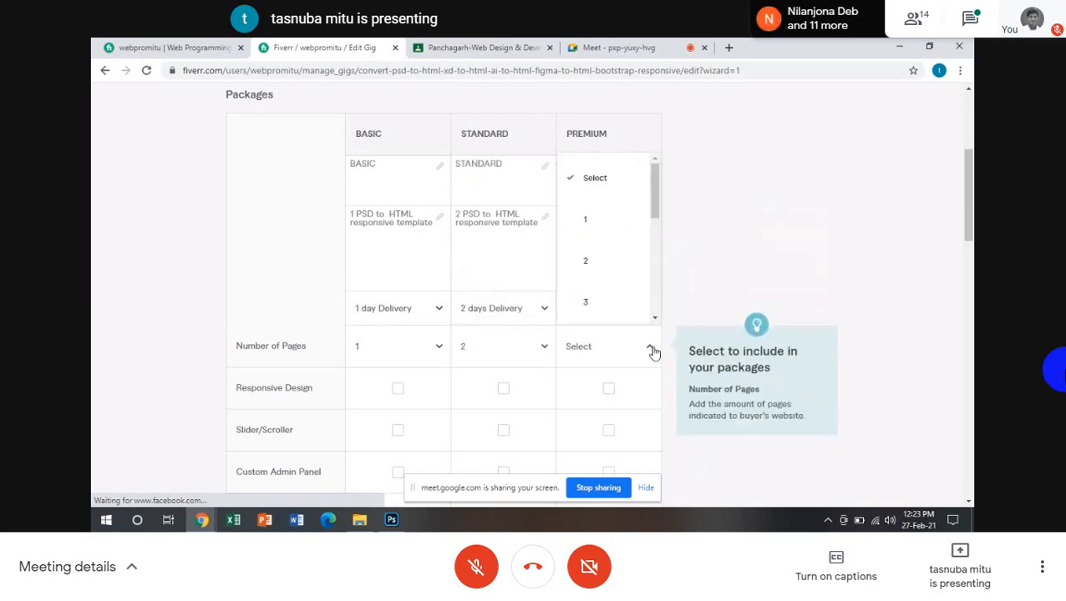
left_click(586, 302)
Add Responsive Design and Custom Admin Panel to Standard and Premium, and a slider to all three
scroll(458, 400, "down", 1)
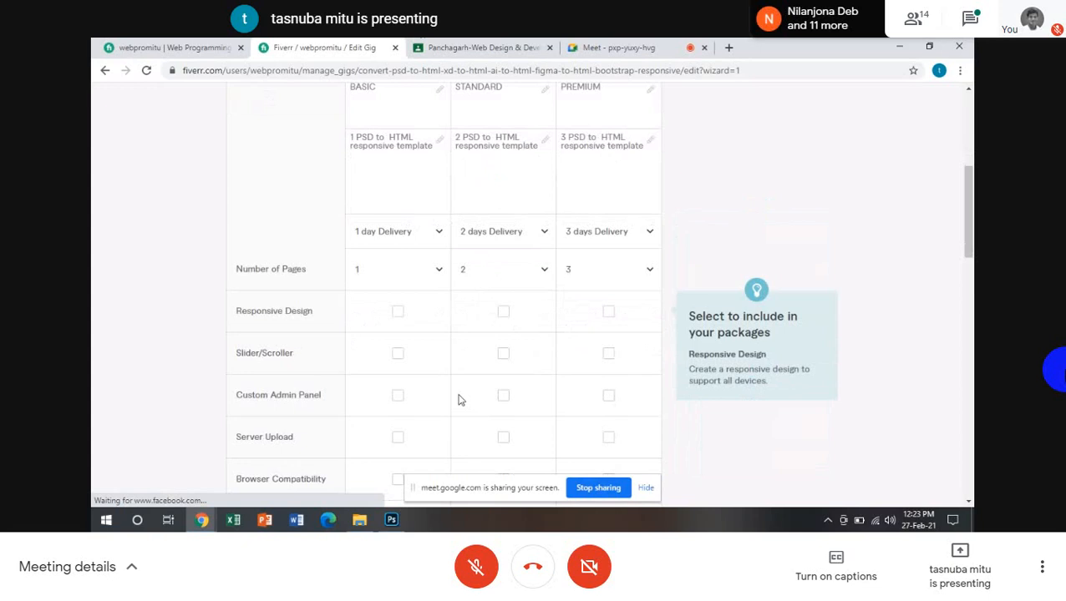
scroll(461, 400, "down", 1)
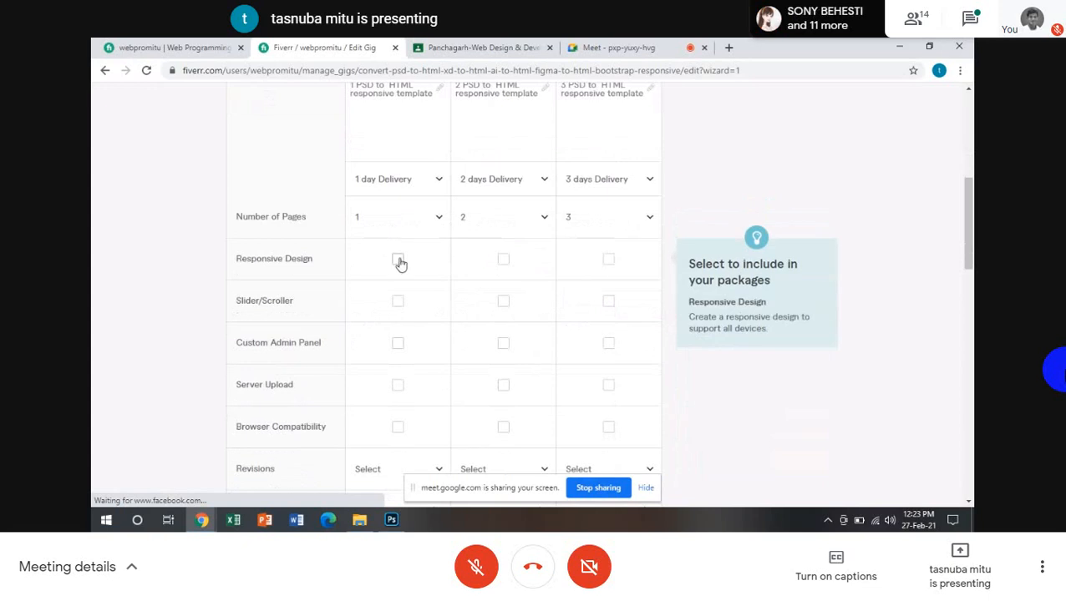
left_click(503, 261)
left_click(609, 261)
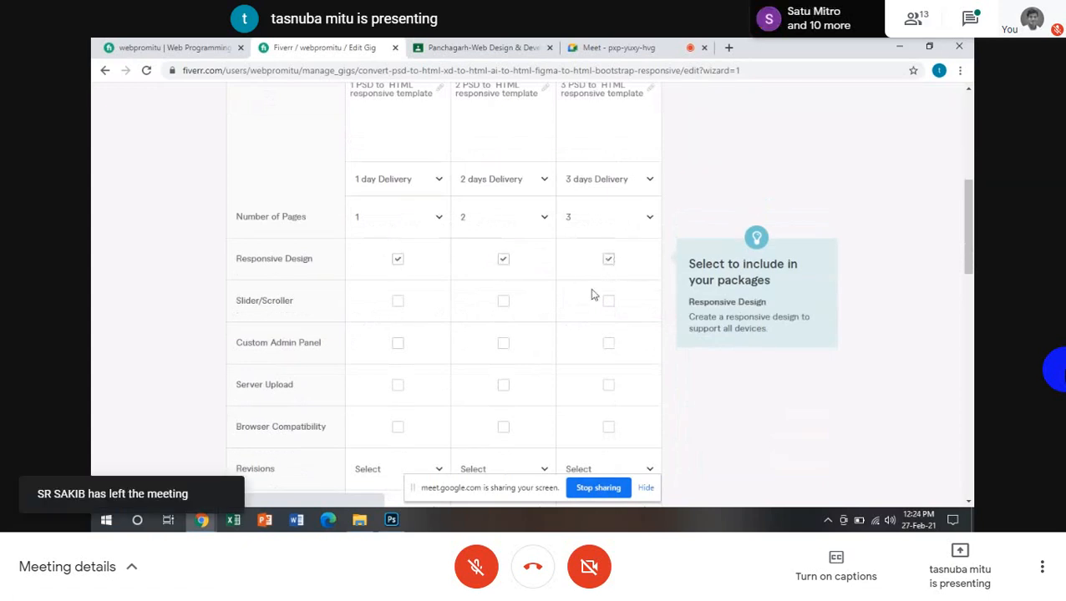
left_click(399, 303)
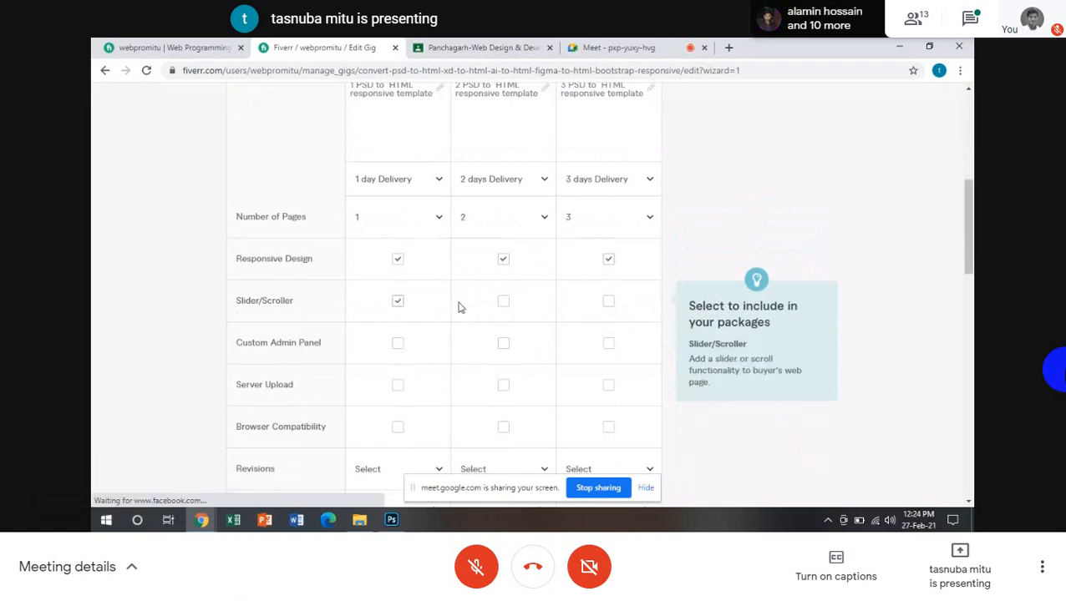
left_click(505, 302)
left_click(609, 302)
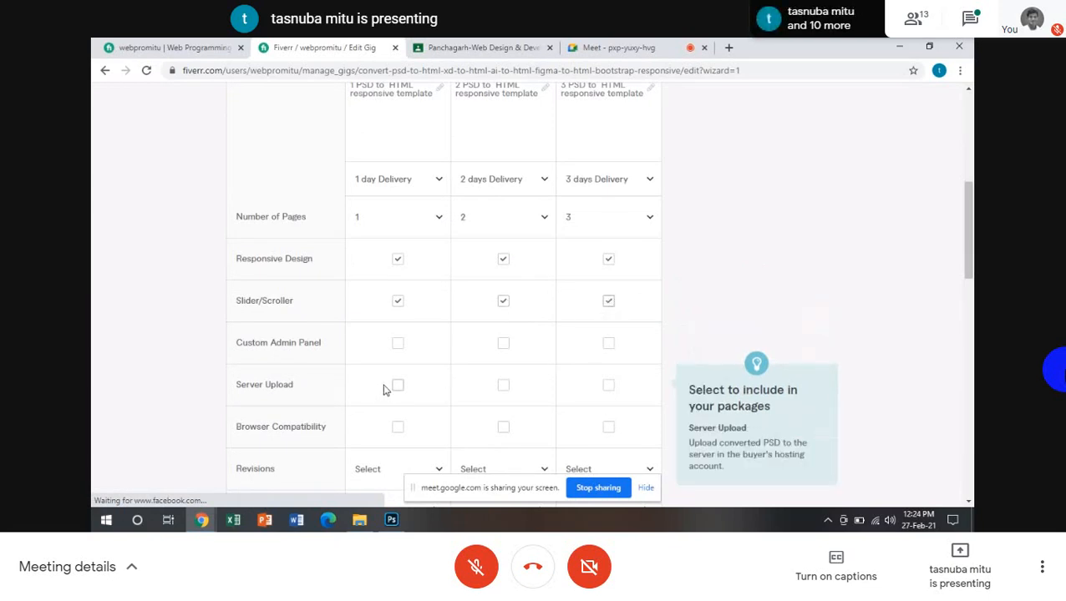
left_click(504, 346)
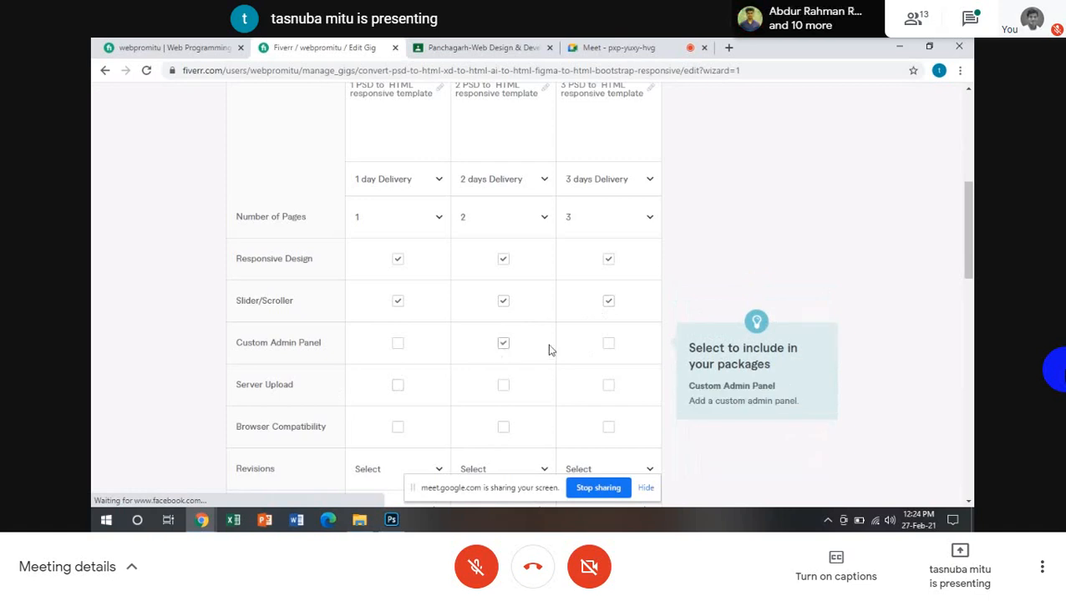
left_click(607, 344)
Add Server Upload to Standard and Browser Compatibility to all three packages
scroll(576, 364, "down", 1)
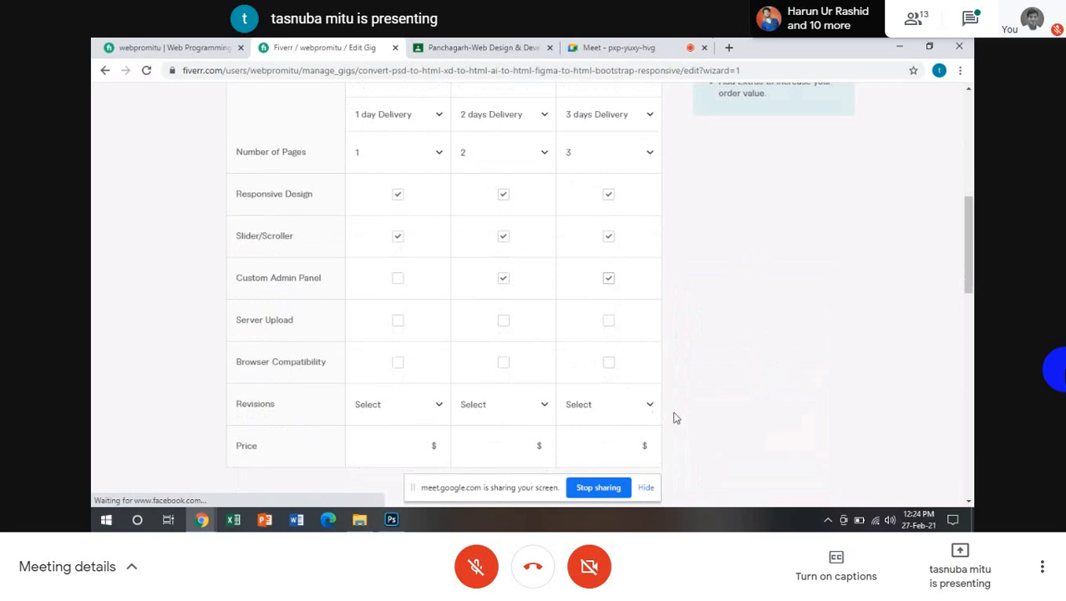
left_click(503, 322)
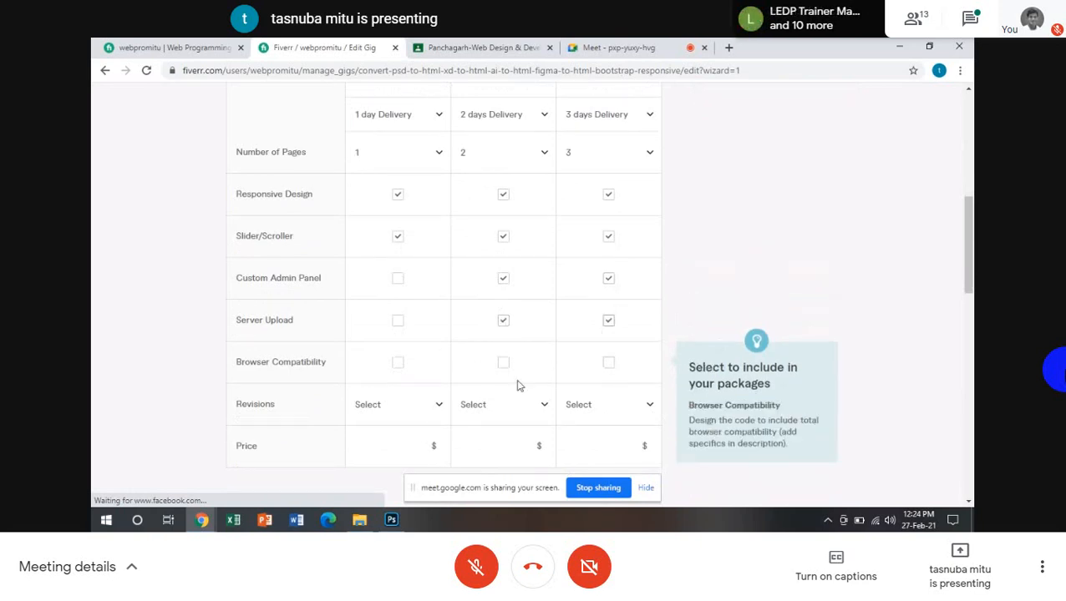
scroll(469, 403, "down", 1)
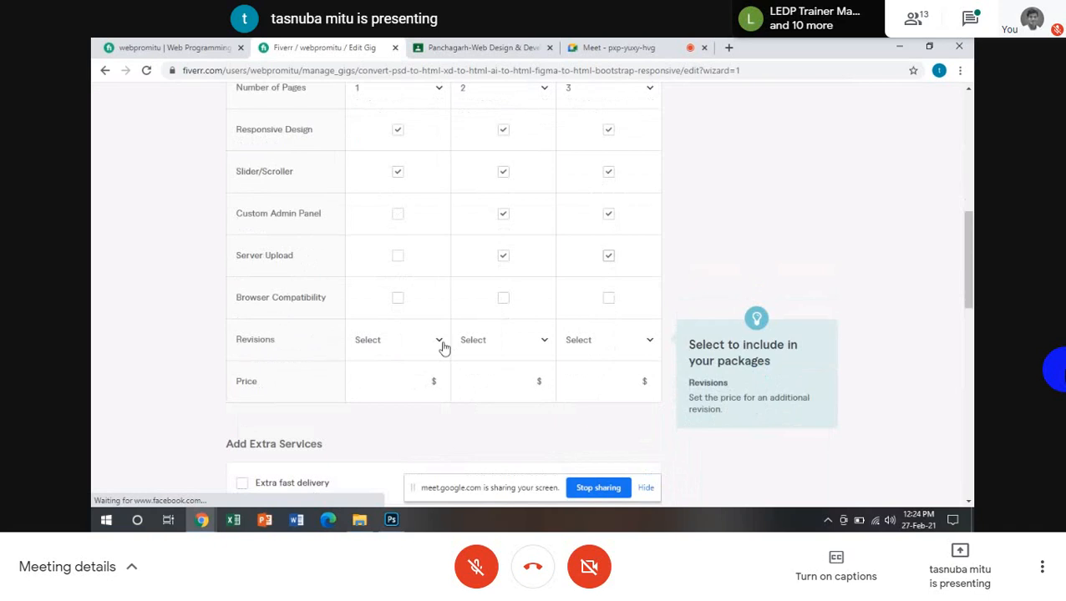
left_click(398, 299)
left_click(502, 299)
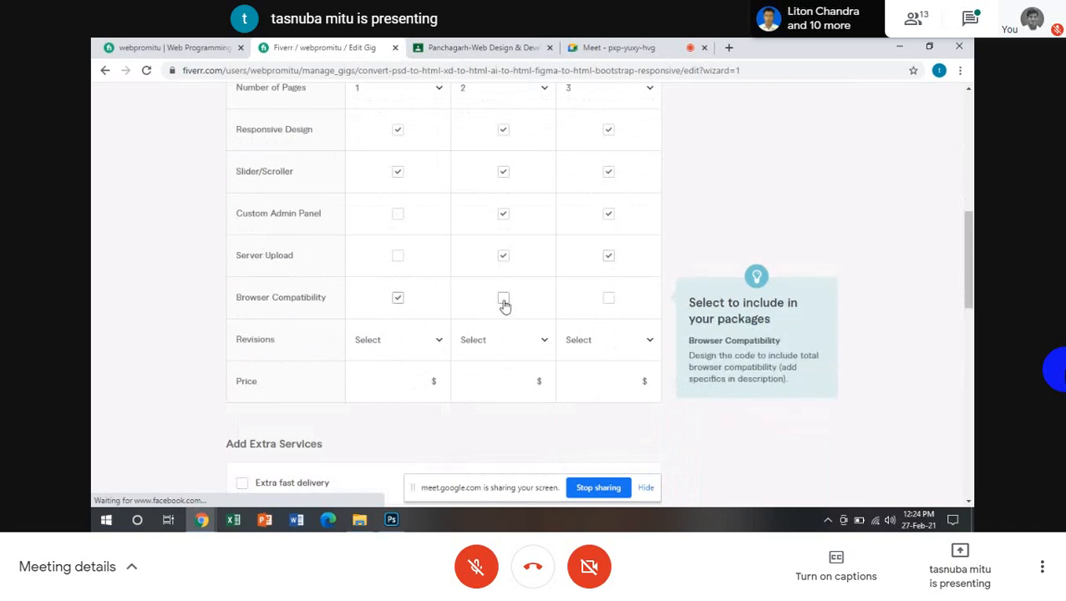
left_click(609, 301)
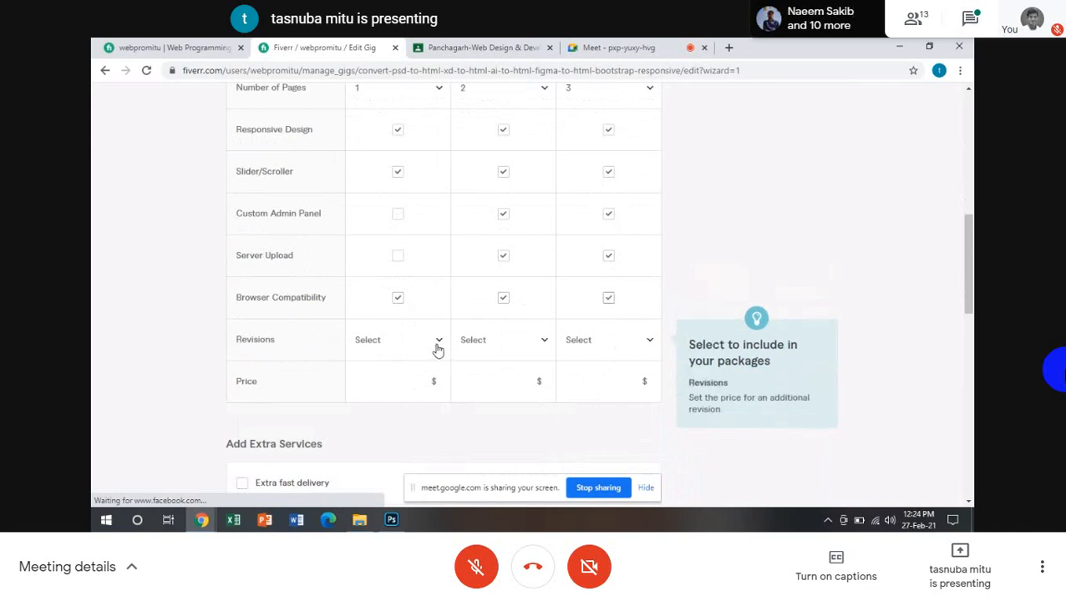
Set Revisions to Unlimited for the Basic, Standard and Premium packages
left_click(437, 349)
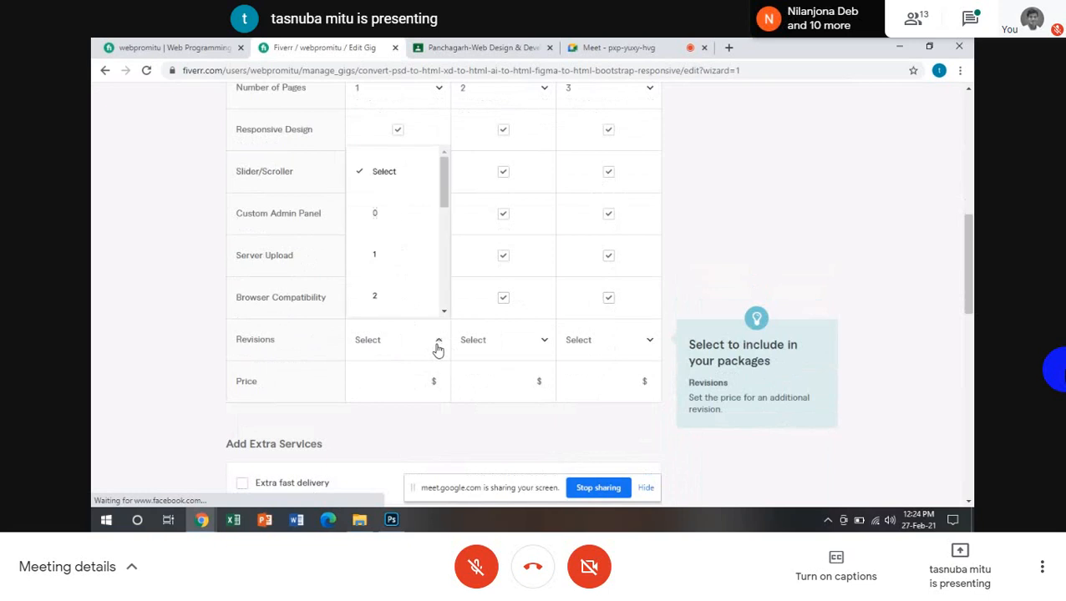
scroll(423, 302, "down", 3)
scroll(424, 302, "down", 2)
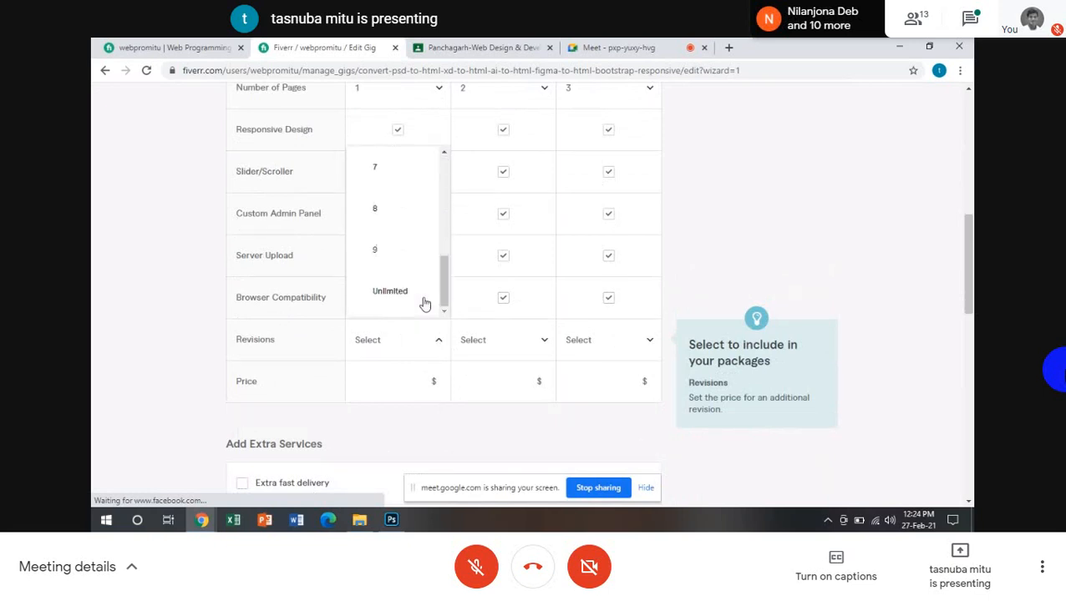
left_click(413, 298)
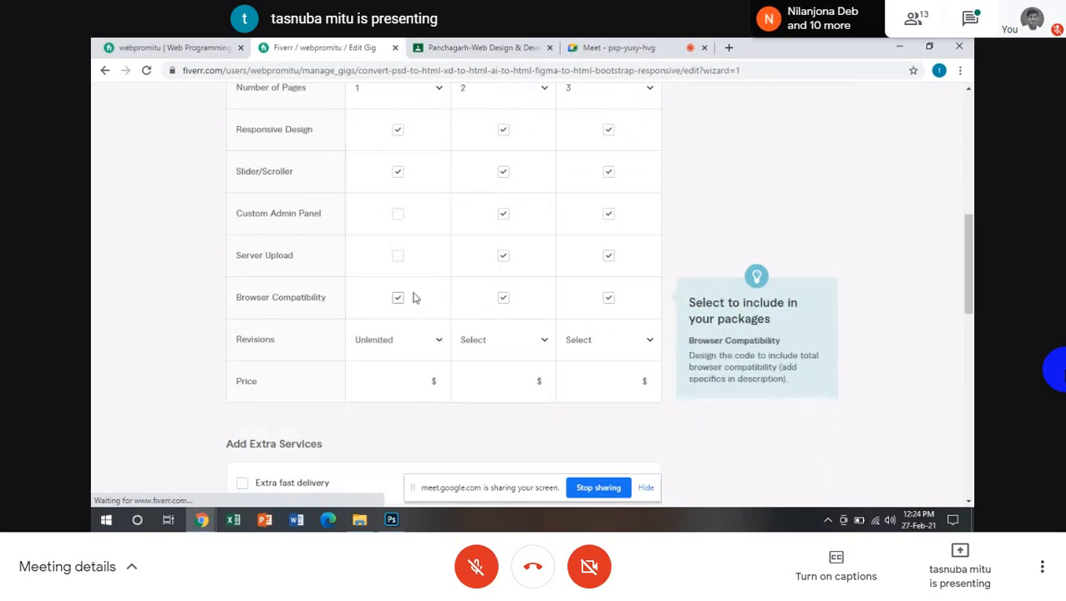
left_click(545, 343)
scroll(511, 306, "down", 5)
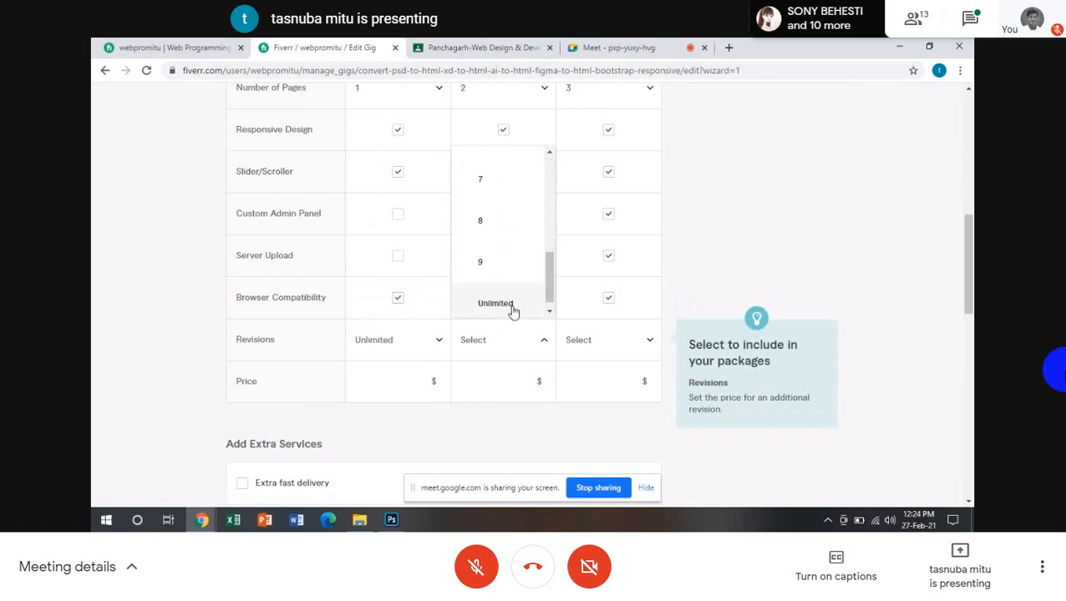
left_click(507, 302)
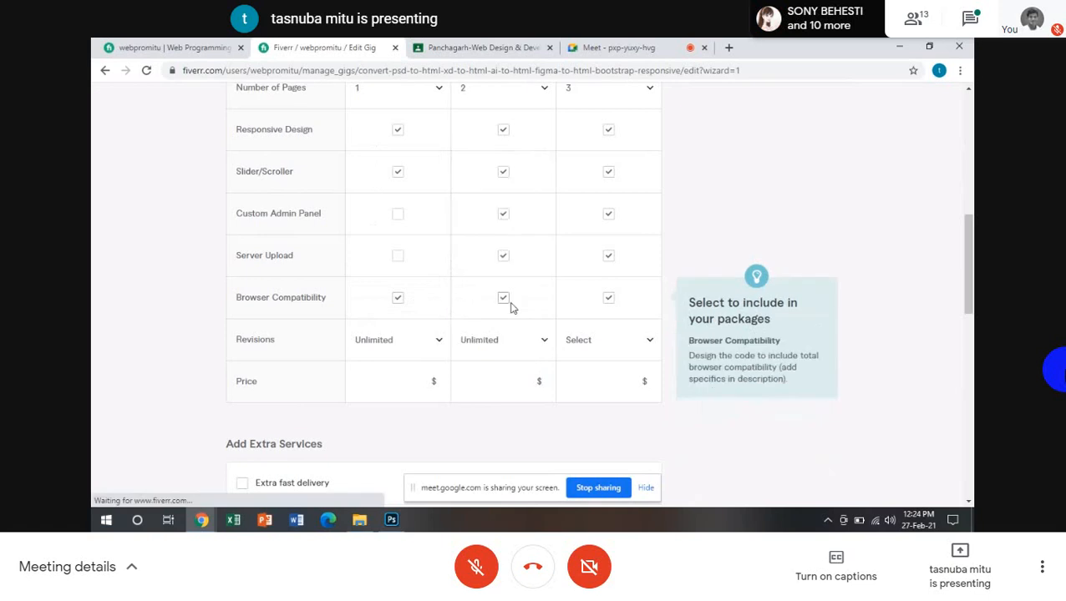
left_click(652, 344)
scroll(614, 252, "down", 5)
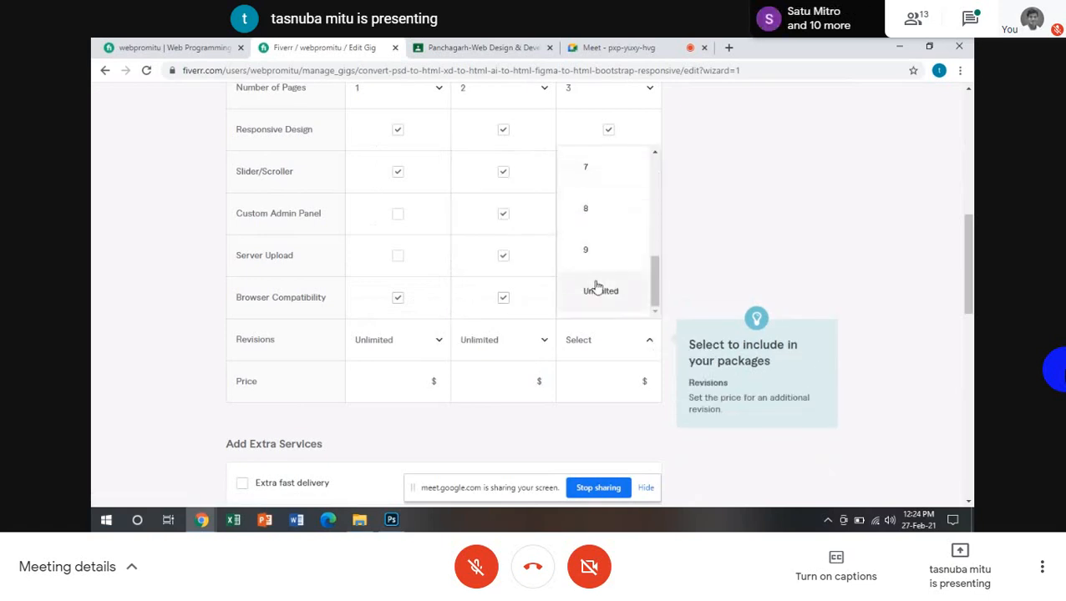
left_click(594, 292)
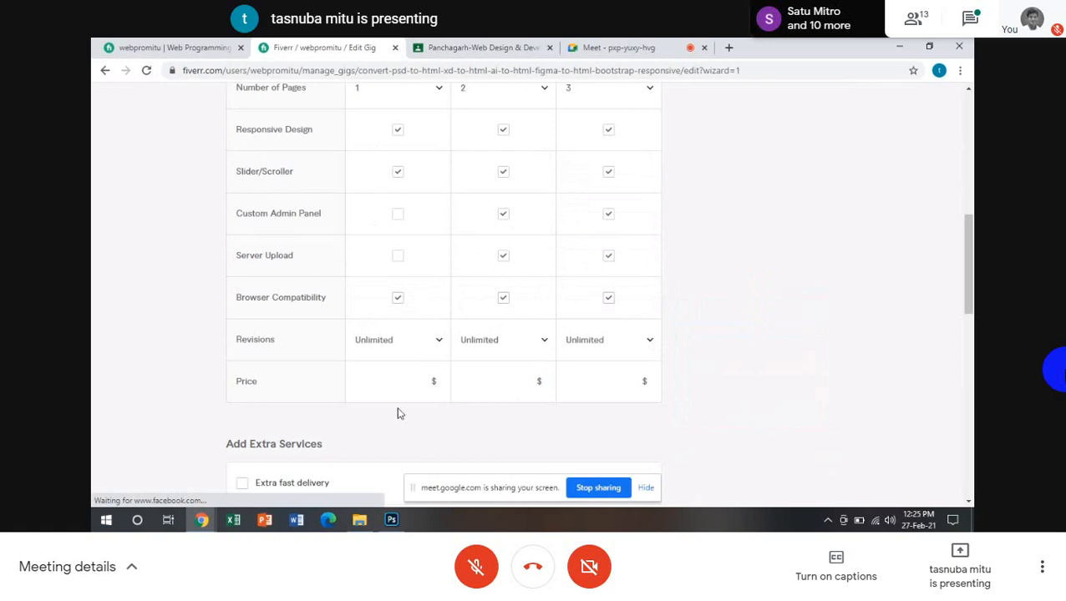
Enter a price of 5 for the Basic package, then switch to the Meet call
left_click(418, 381)
type("5")
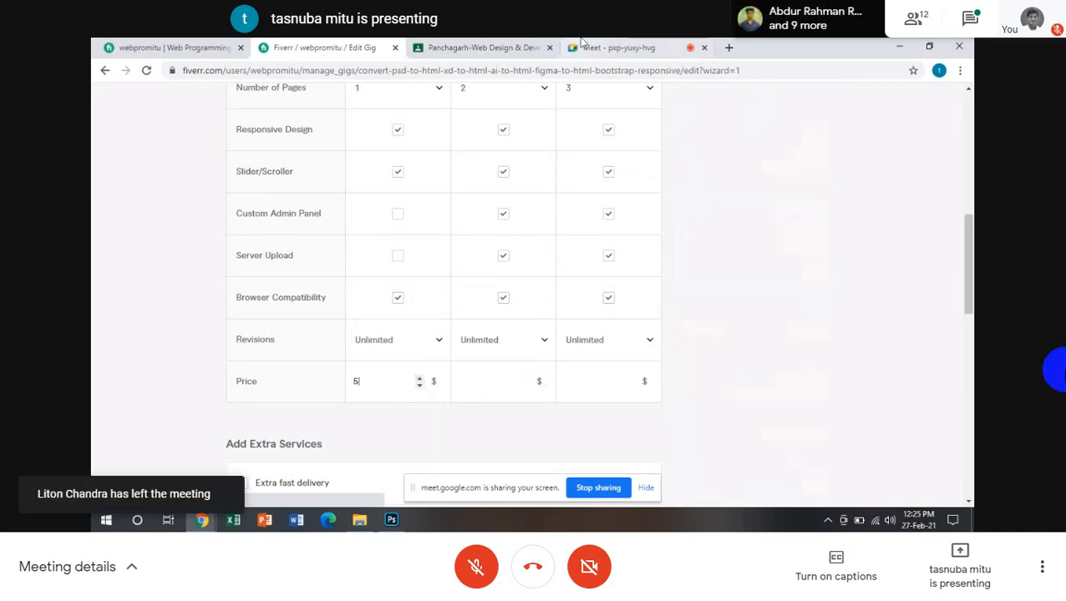
left_click(602, 48)
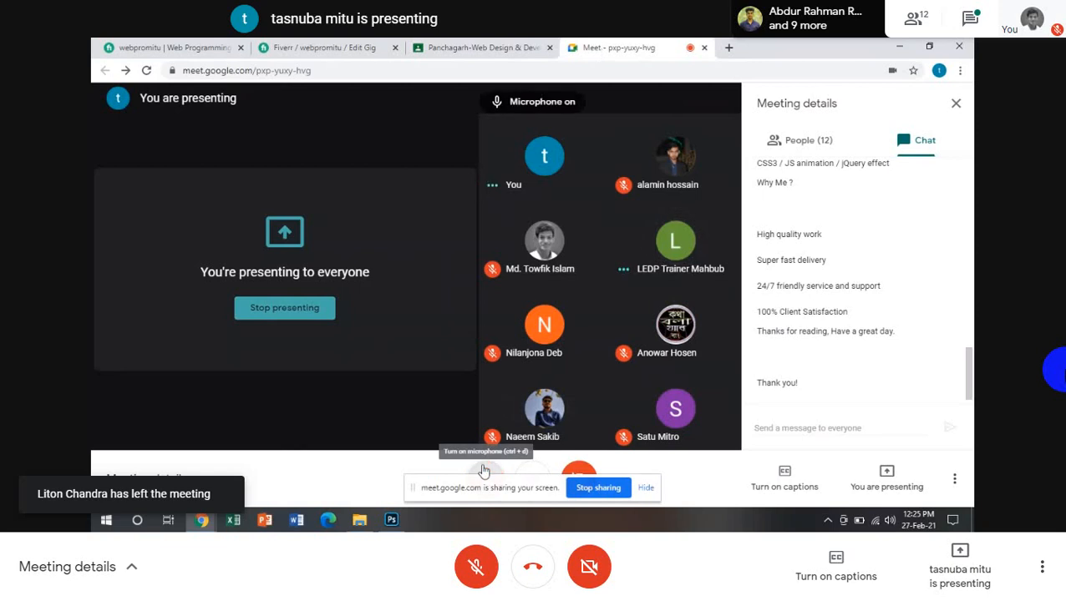
Mute the Meet microphone and return to the Fiverr Edit Gig pricing table
left_click(482, 471)
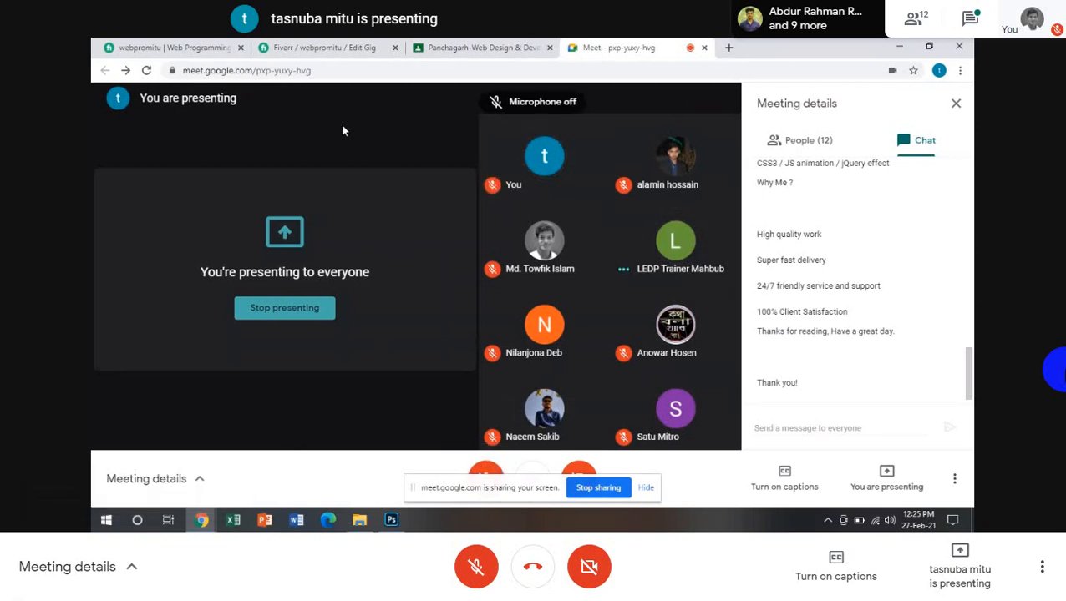
left_click(318, 48)
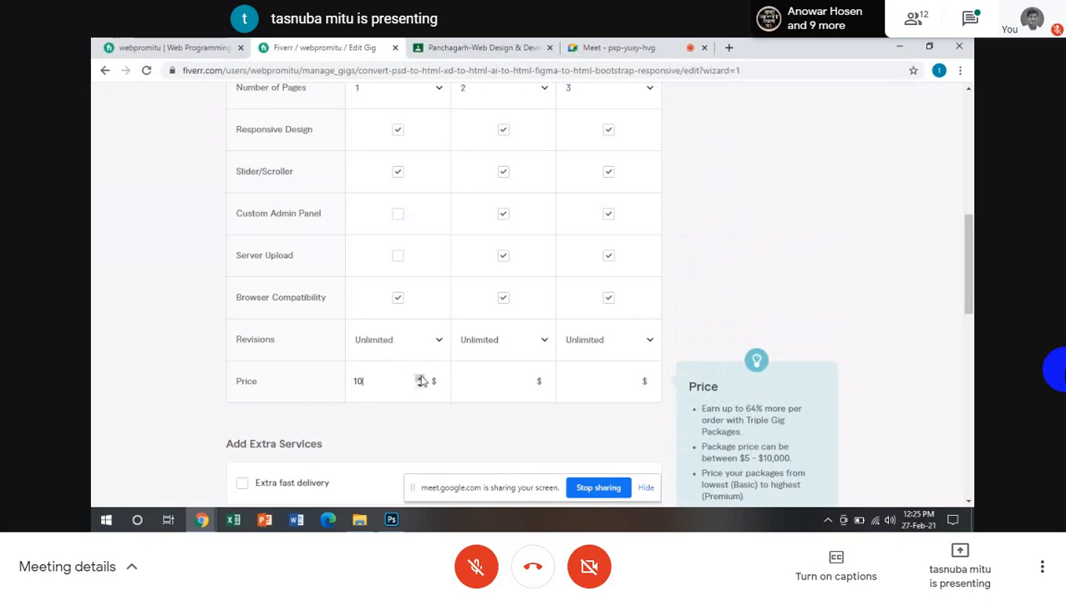
Raise the Standard price to $25 and the Premium price to $40
left_click(525, 380)
left_click(525, 380)
left_click(525, 380)
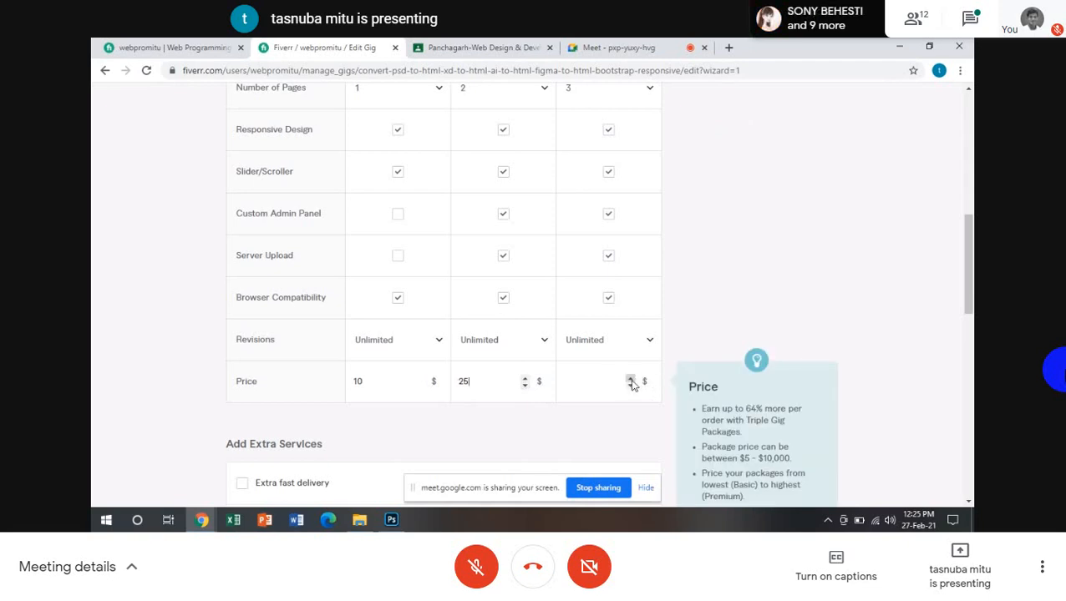
left_click(631, 379)
left_click(631, 380)
left_click(631, 380)
left_click(631, 379)
Save the pricing and continue to the Description & FAQ step
scroll(542, 409, "down", 3)
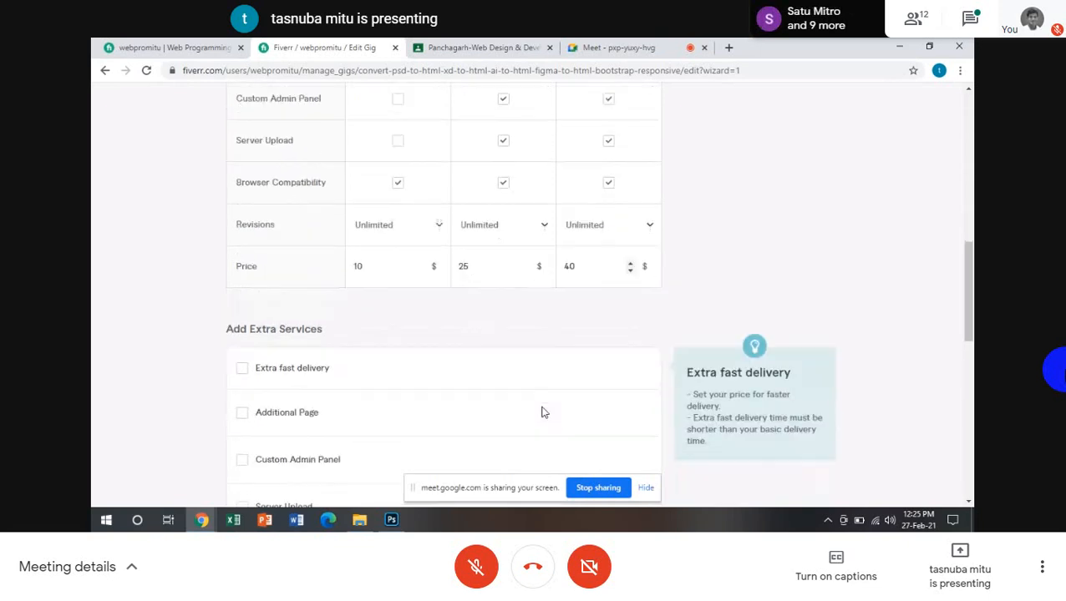
scroll(542, 412, "down", 2)
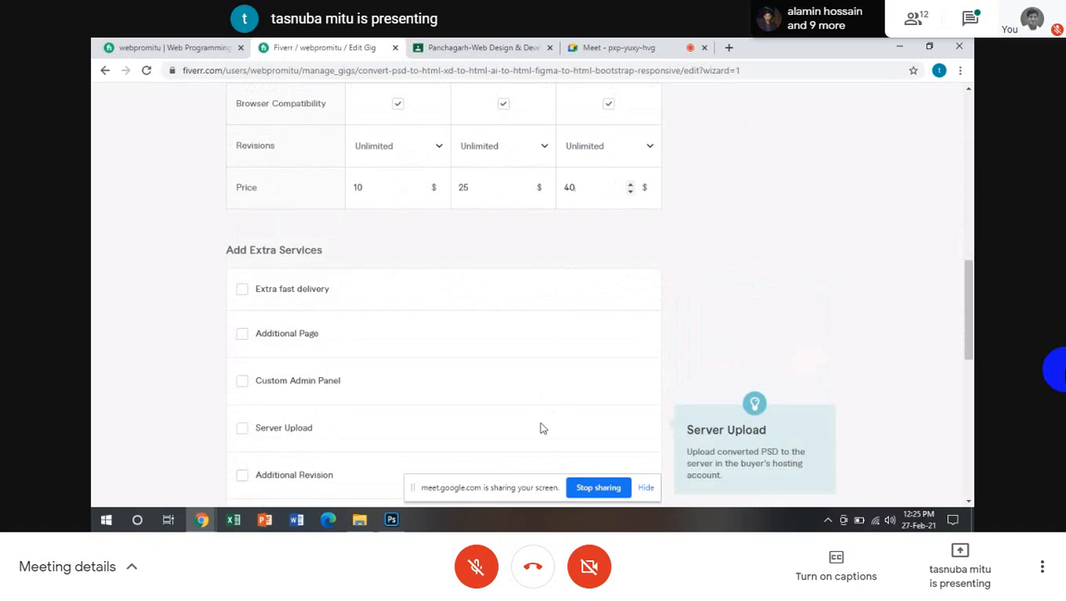
scroll(540, 429, "down", 5)
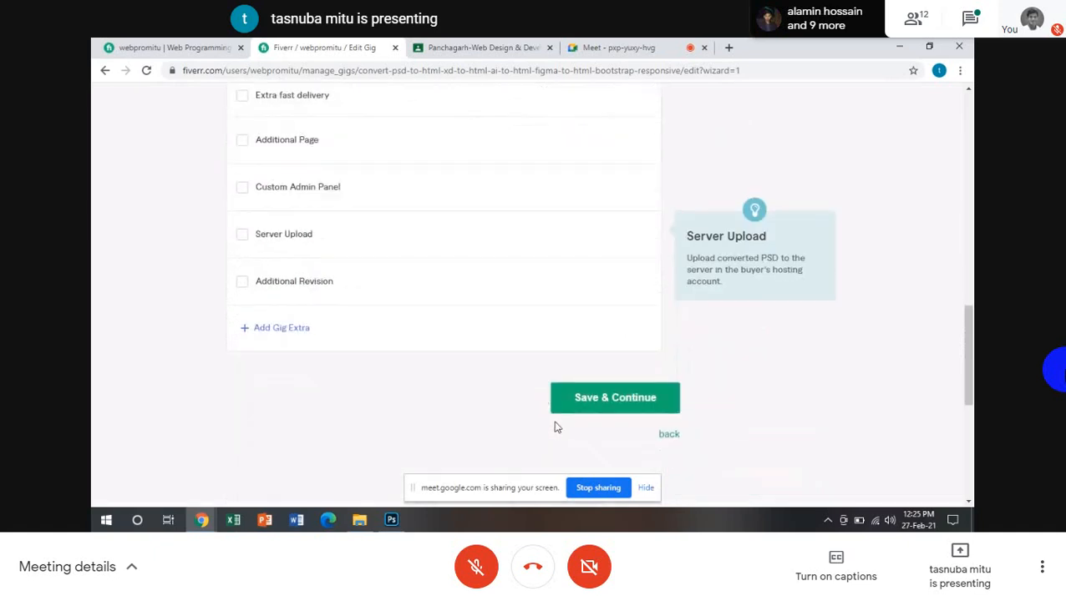
left_click(625, 399)
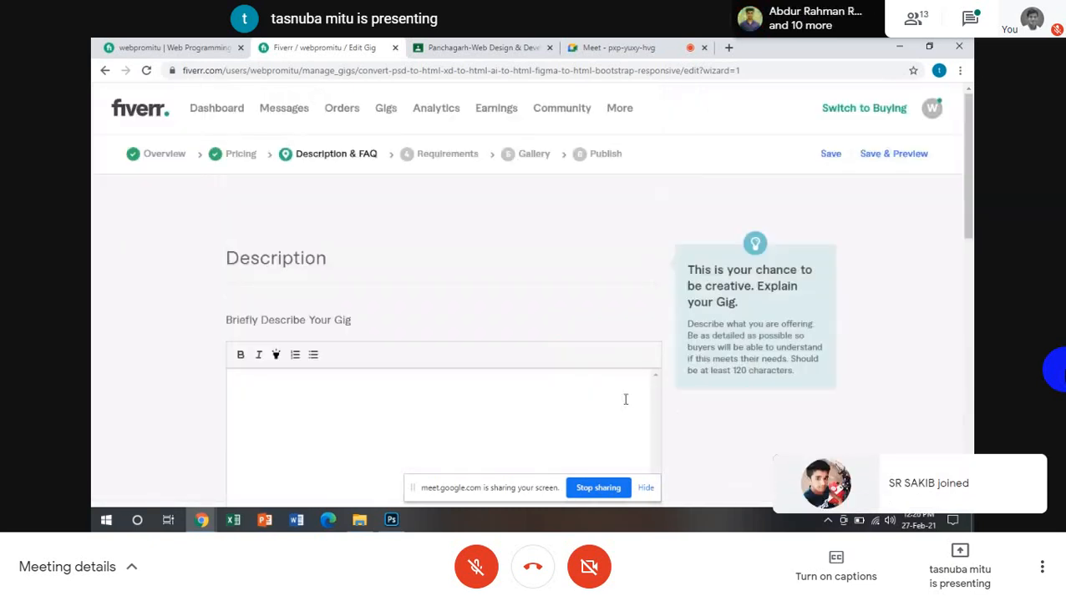
Switch to the Meet call, scroll the chat, and briefly unmute then re-mute the microphone
scroll(497, 402, "down", 2)
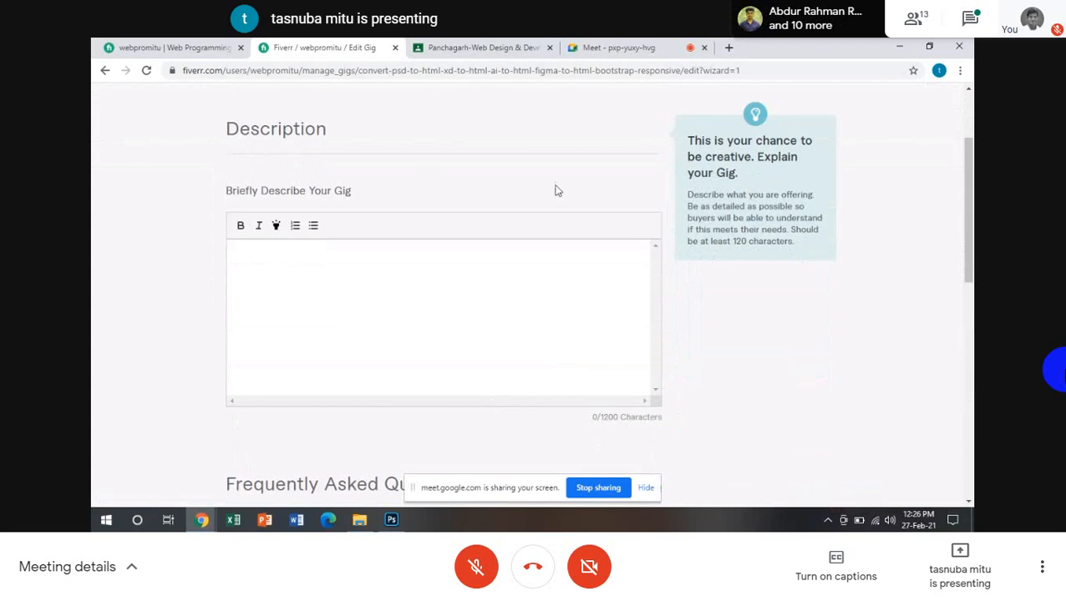
left_click(610, 48)
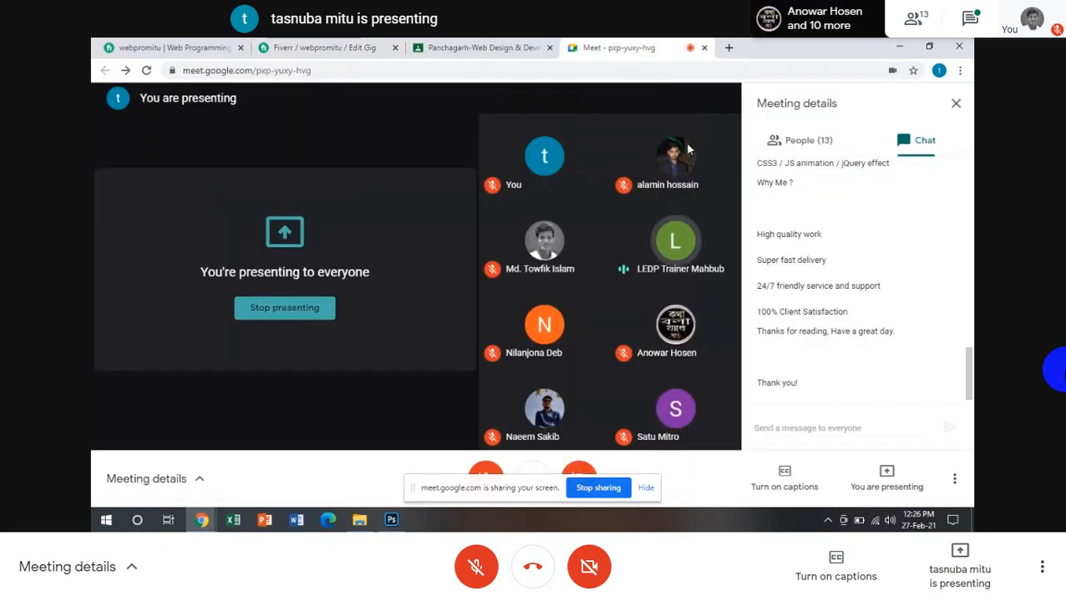
scroll(799, 312, "up", 7)
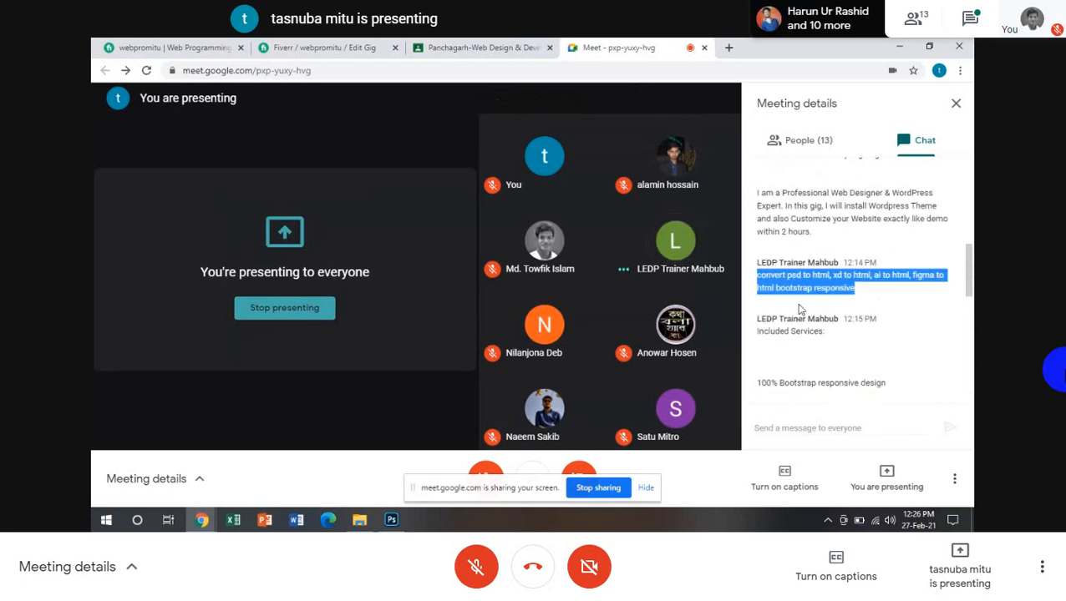
scroll(800, 322, "down", 1)
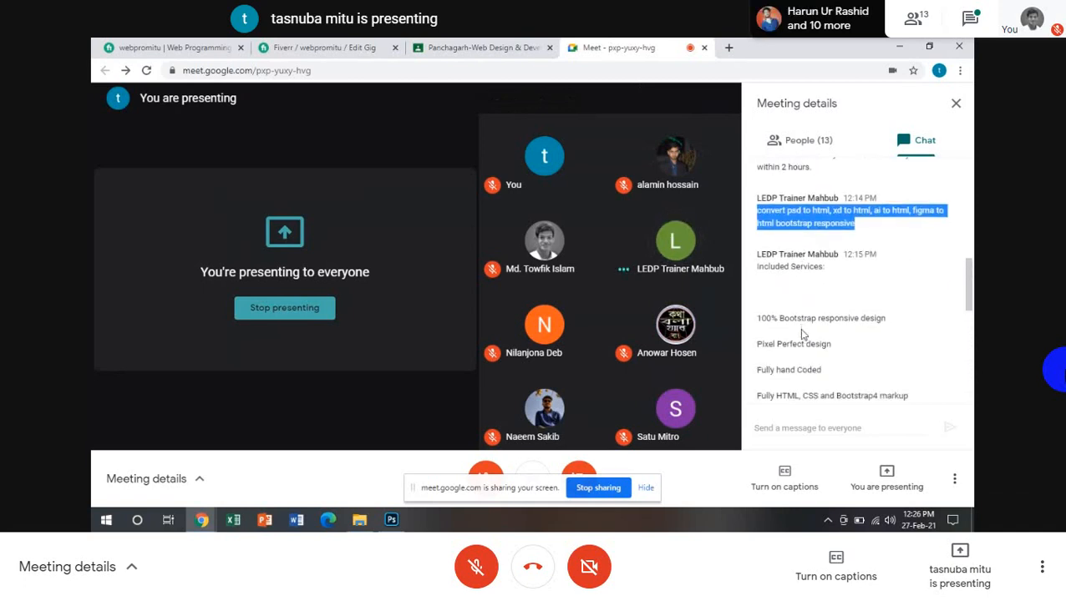
left_click(489, 474)
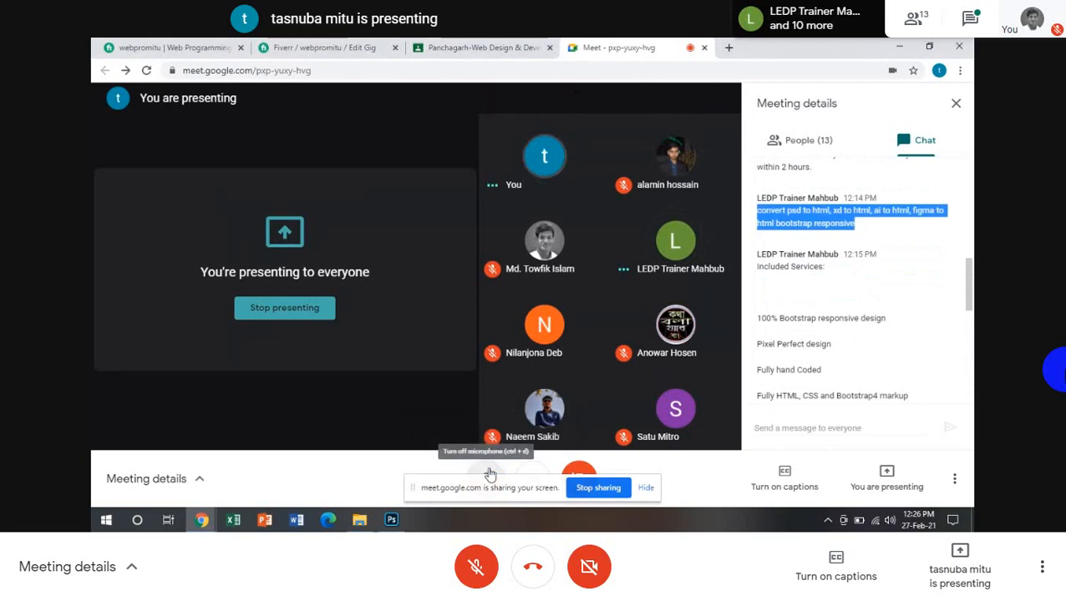
left_click(489, 475)
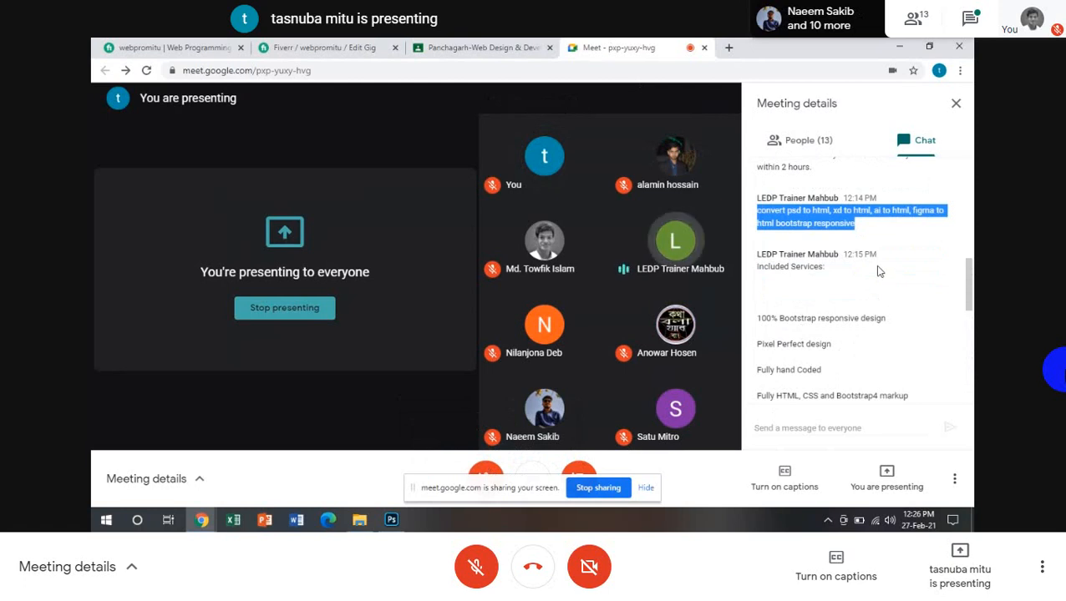
Select the chat text from 'Included Services:' to 'Thank you!' and return to Fiverr
left_click(760, 270)
left_click_drag(760, 270, 833, 413)
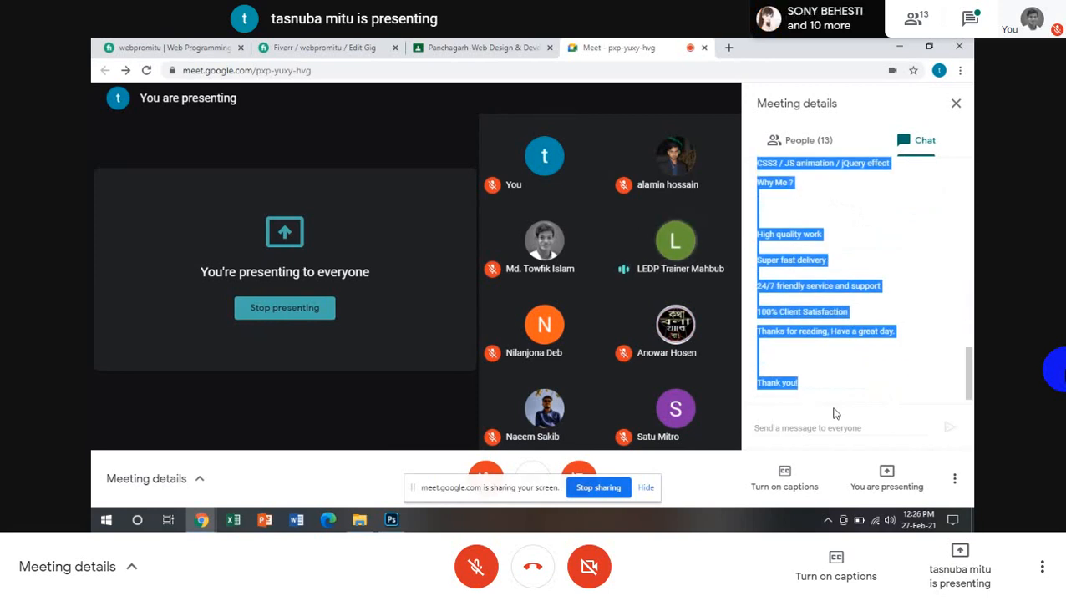
left_click(339, 50)
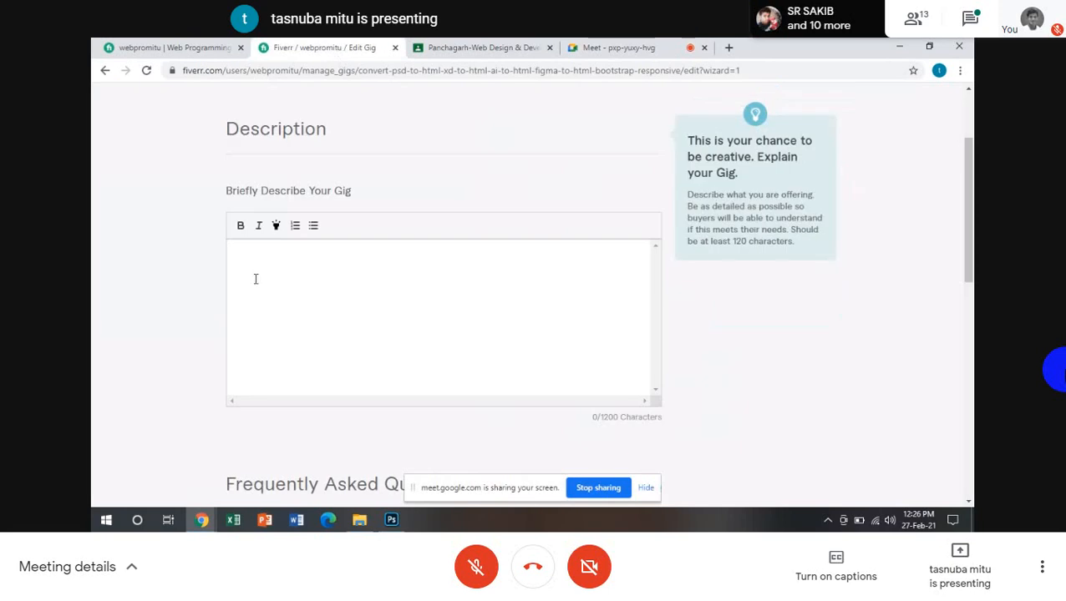
Paste the services text into the gig description, then select the profile's self-introduction text
key("ctrl+v")
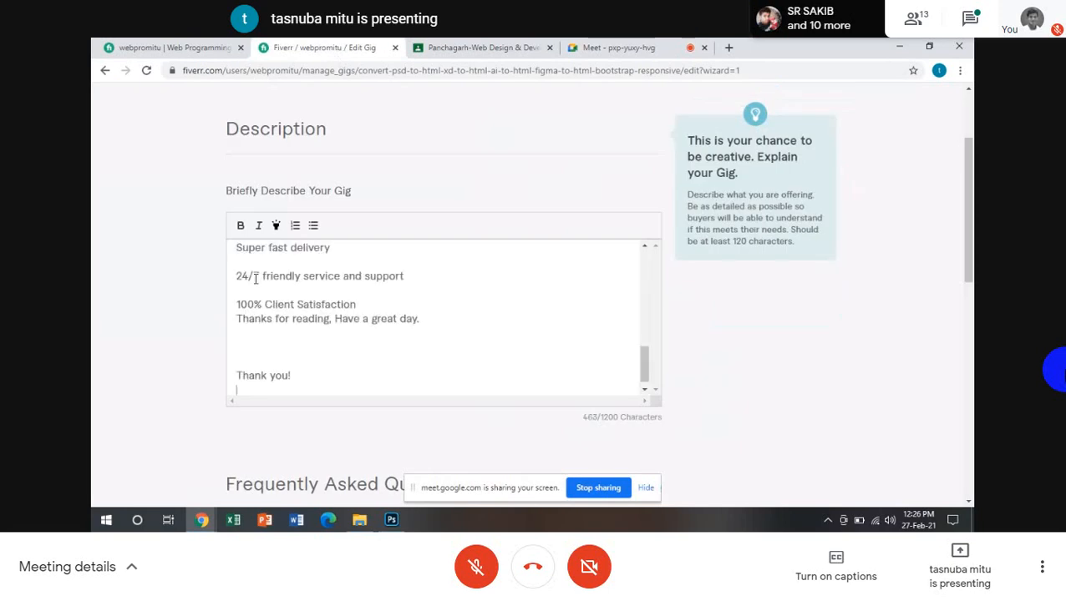
left_click(176, 48)
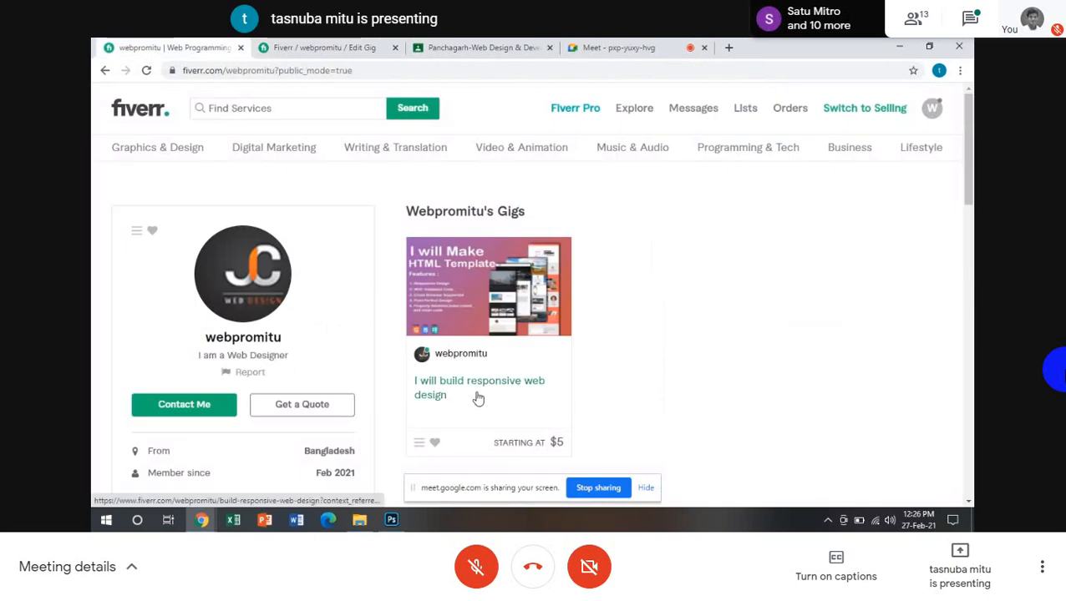
scroll(262, 388, "down", 3)
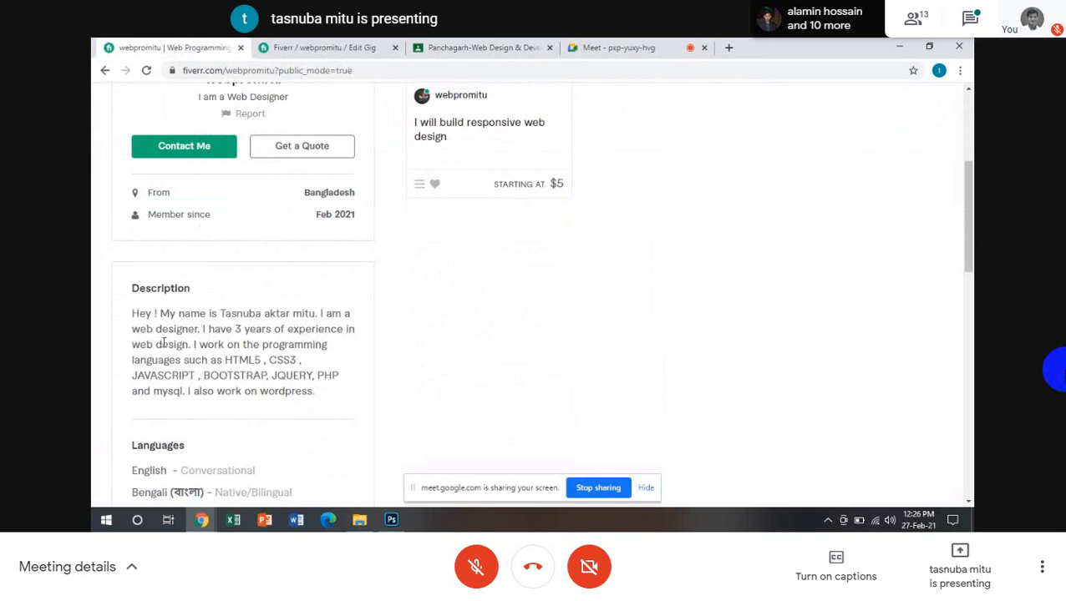
left_click_drag(131, 312, 324, 414)
key("ctrl+c")
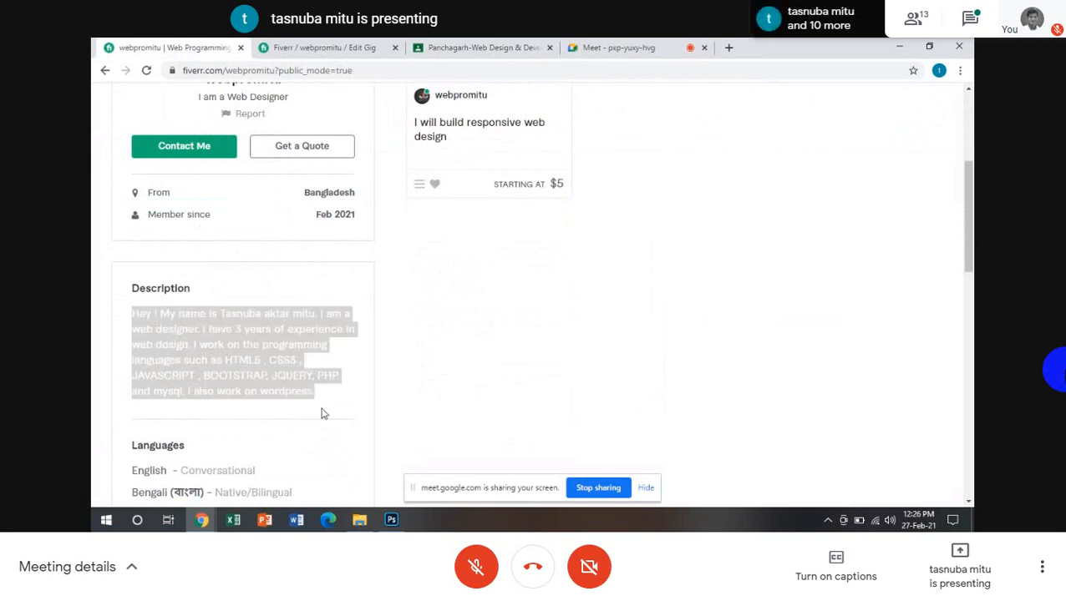
left_click(323, 48)
scroll(374, 312, "up", 8)
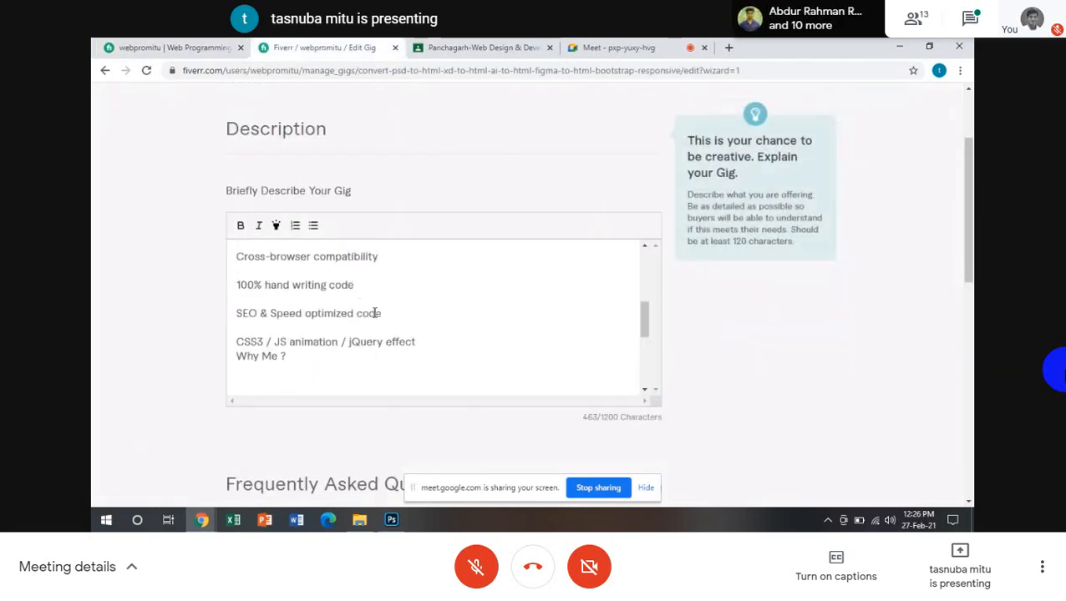
Paste the self-introduction paragraph at the top of the gig description, above Included Services
scroll(374, 313, "up", 1)
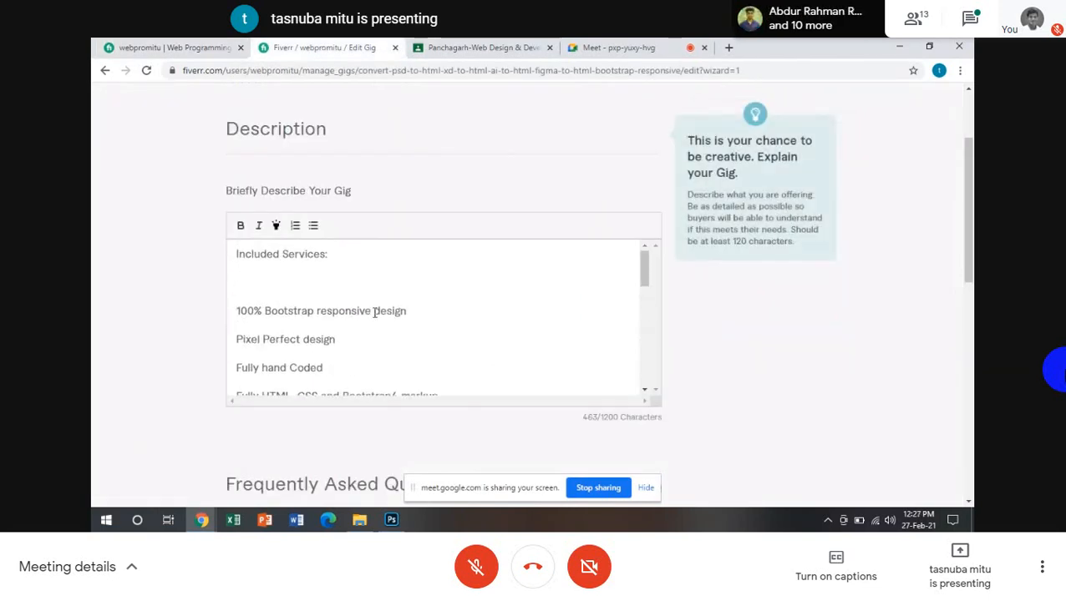
scroll(368, 277, "up", 1)
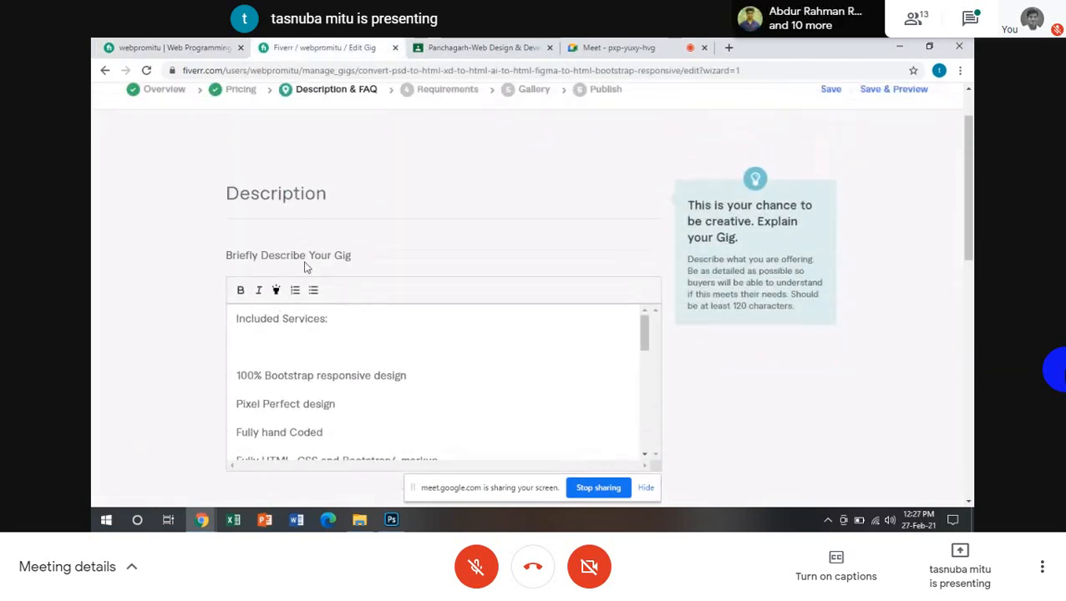
left_click(259, 310)
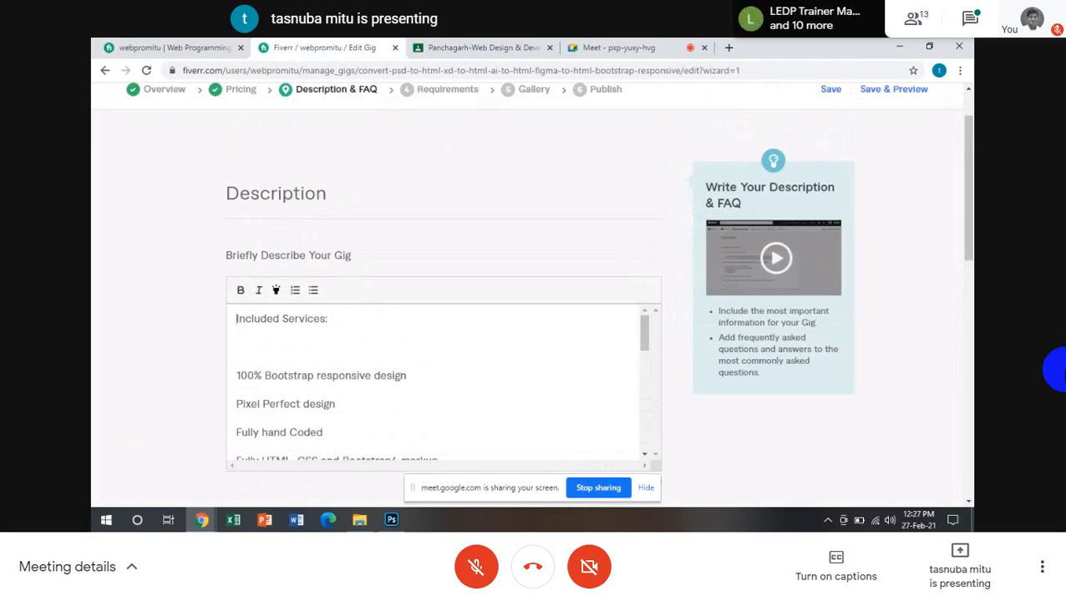
left_click(333, 319)
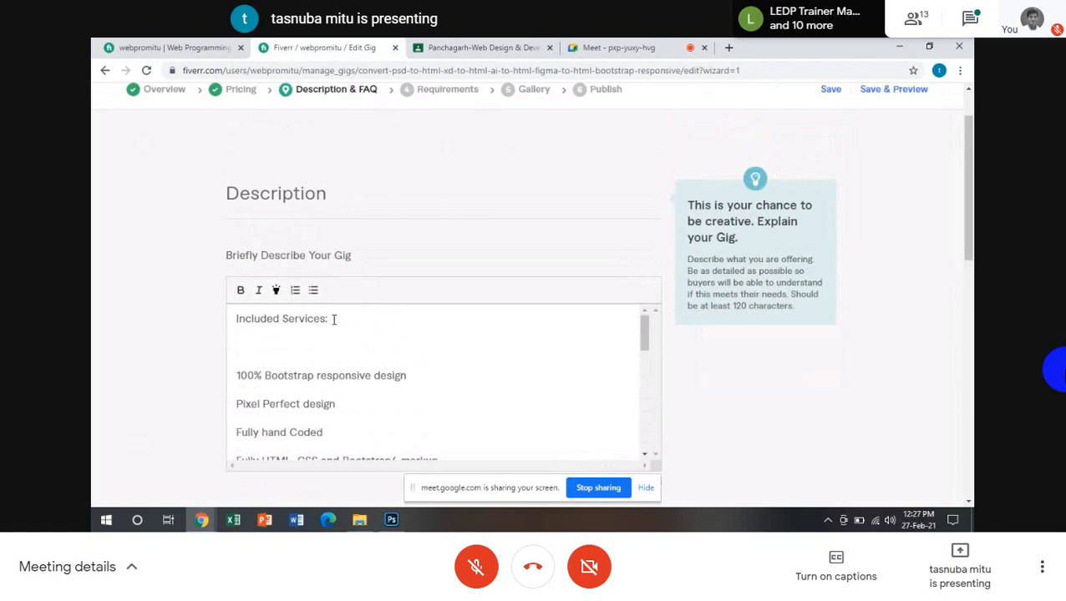
key("Return")
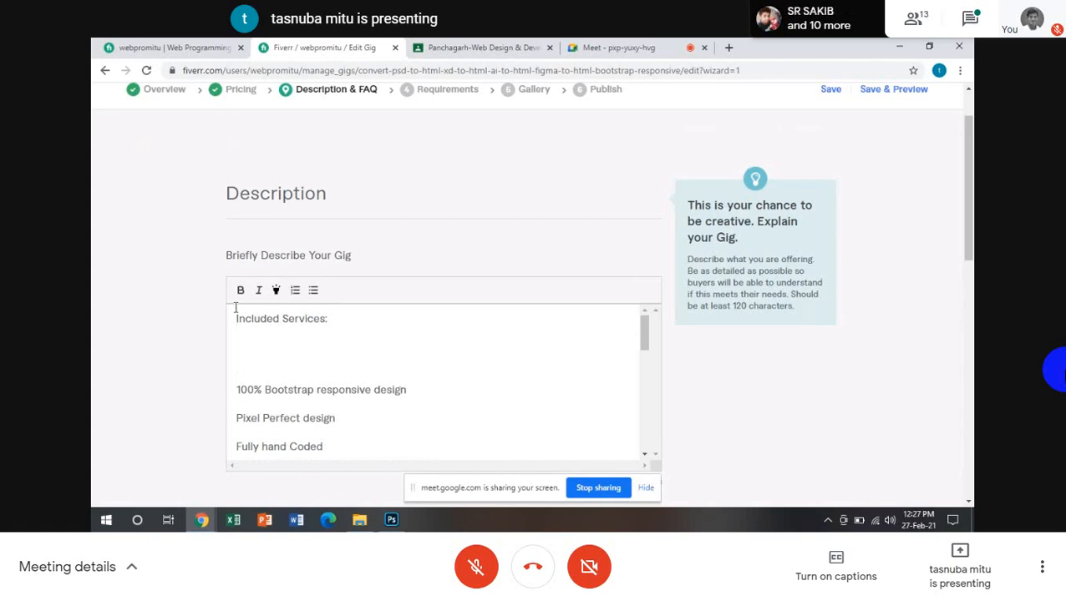
key("Return")
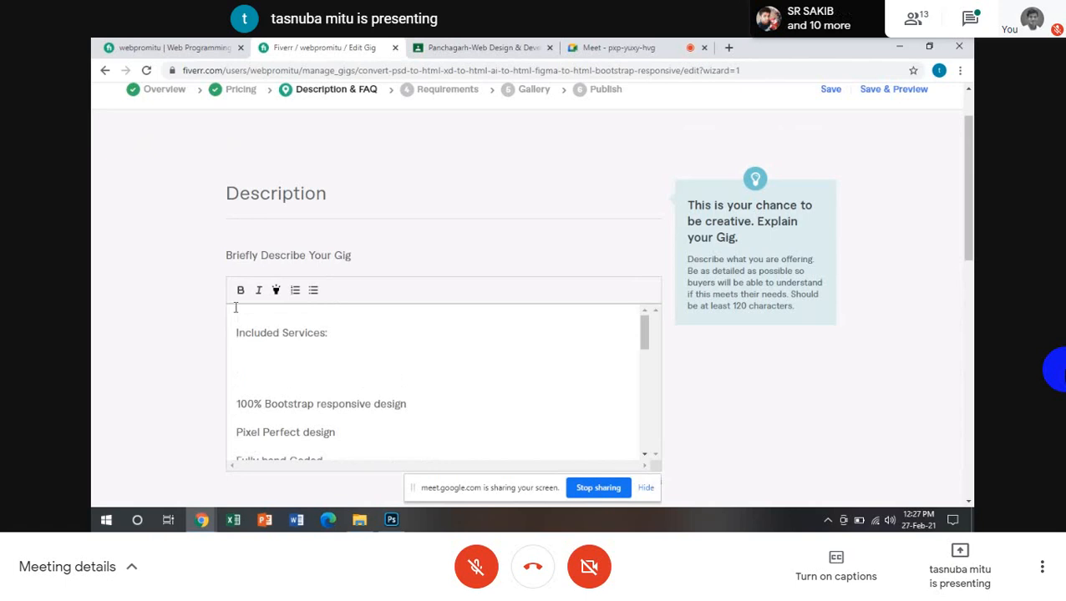
left_click(240, 318)
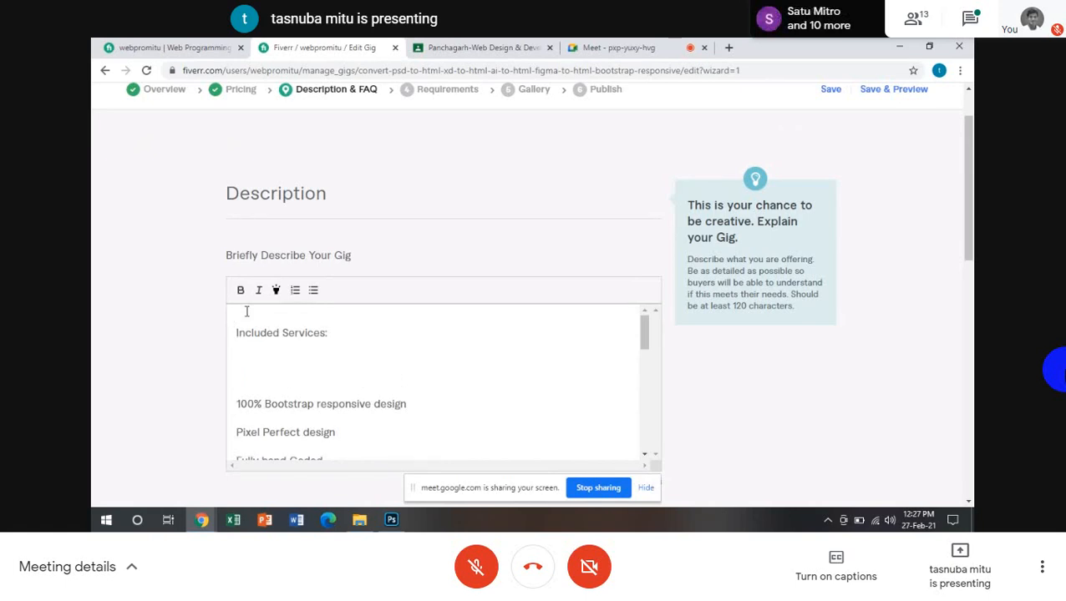
key("ctrl+v")
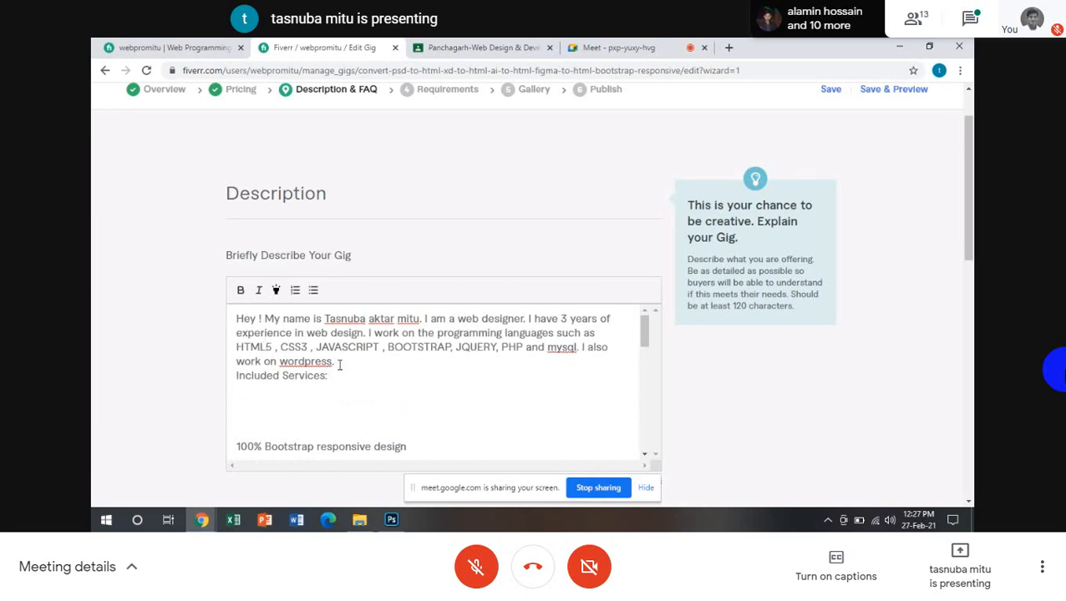
key("Return")
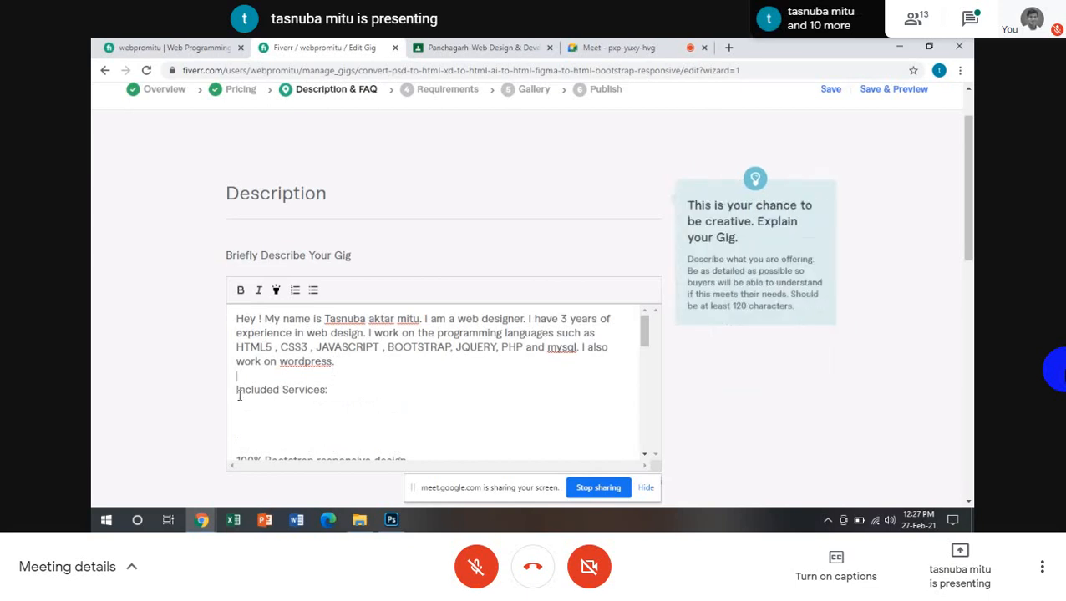
Bold the 'Included Services:' heading, remove the empty line below it and fix its colon
left_click_drag(247, 393, 304, 397)
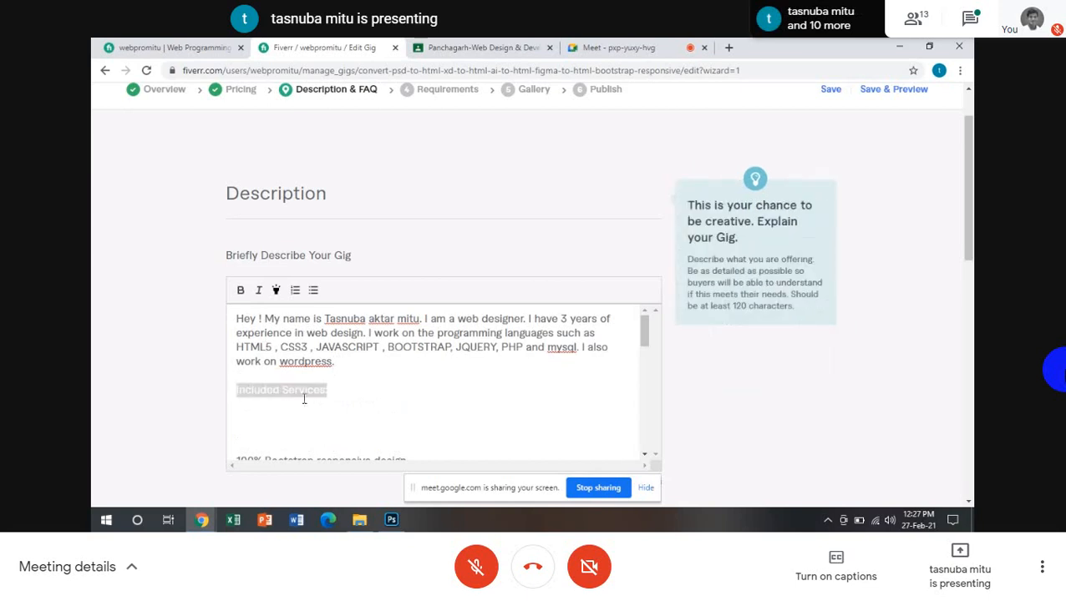
left_click(240, 290)
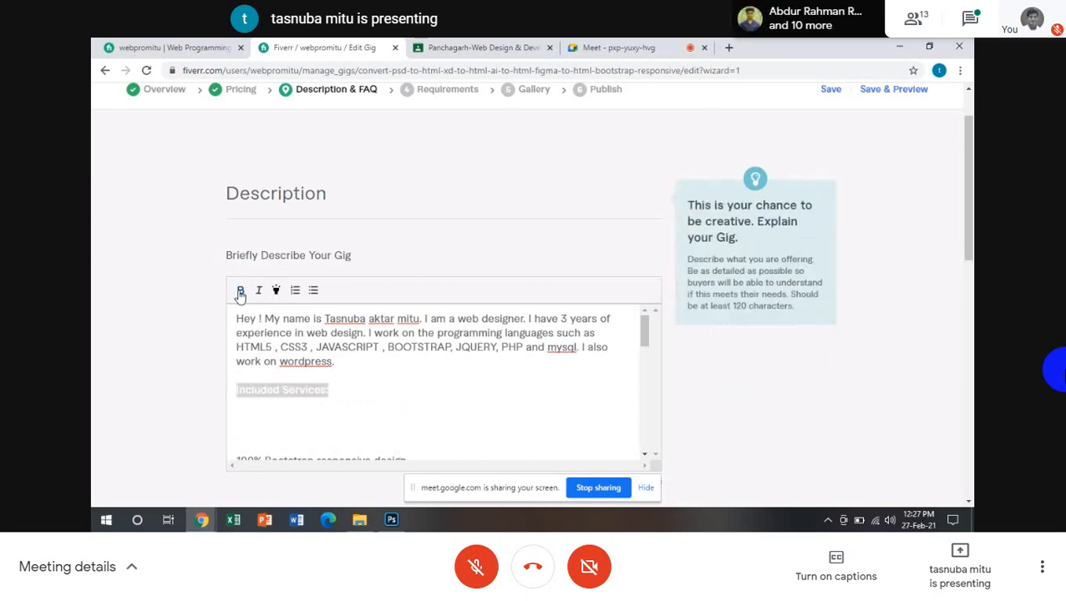
left_click(330, 418)
scroll(354, 385, "down", 3)
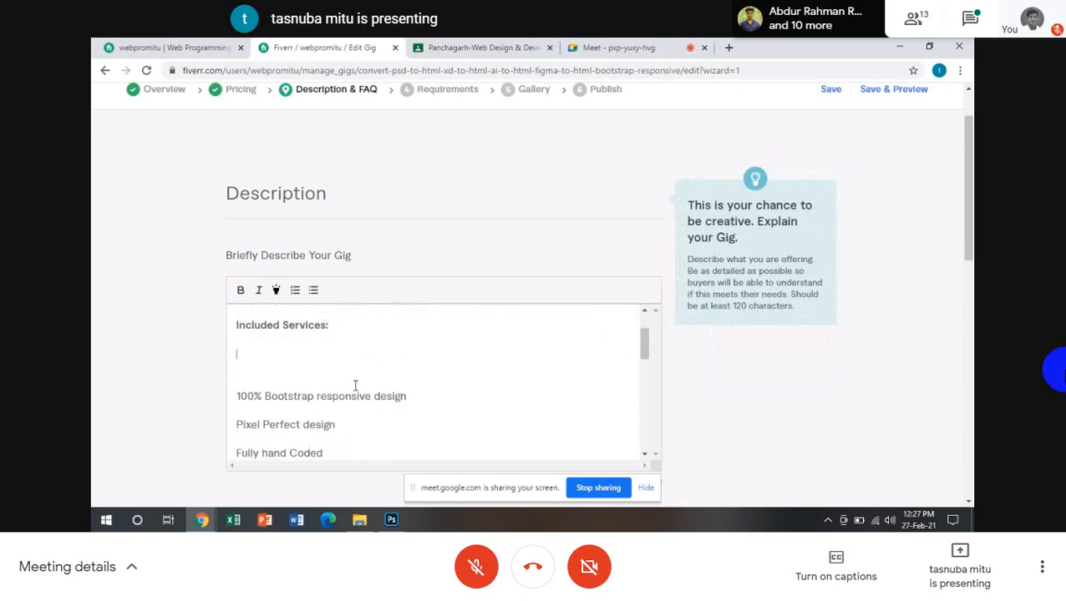
scroll(355, 385, "up", 3)
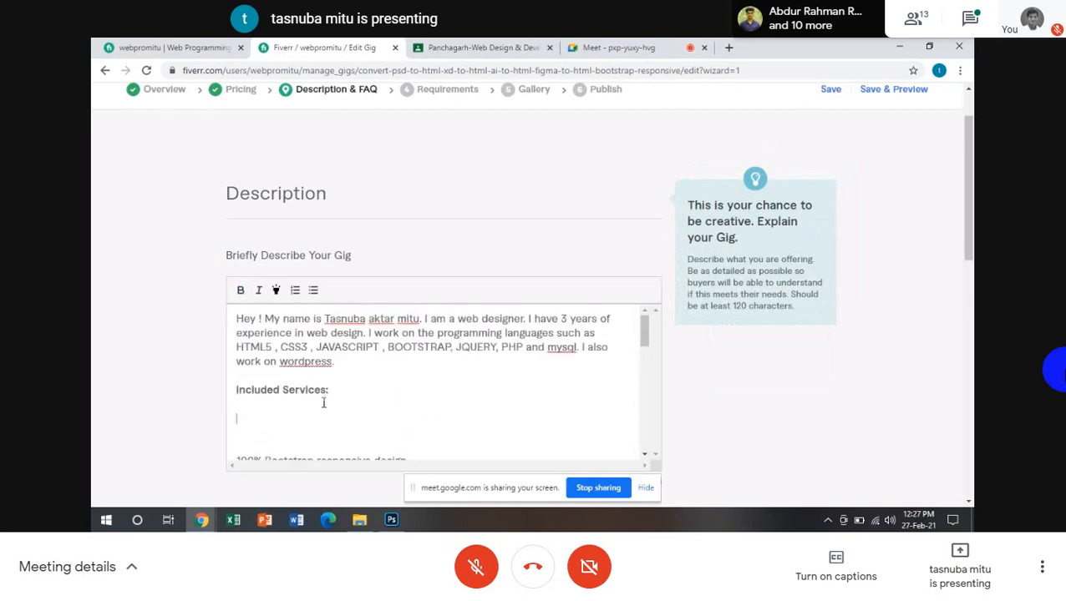
scroll(323, 402, "down", 2)
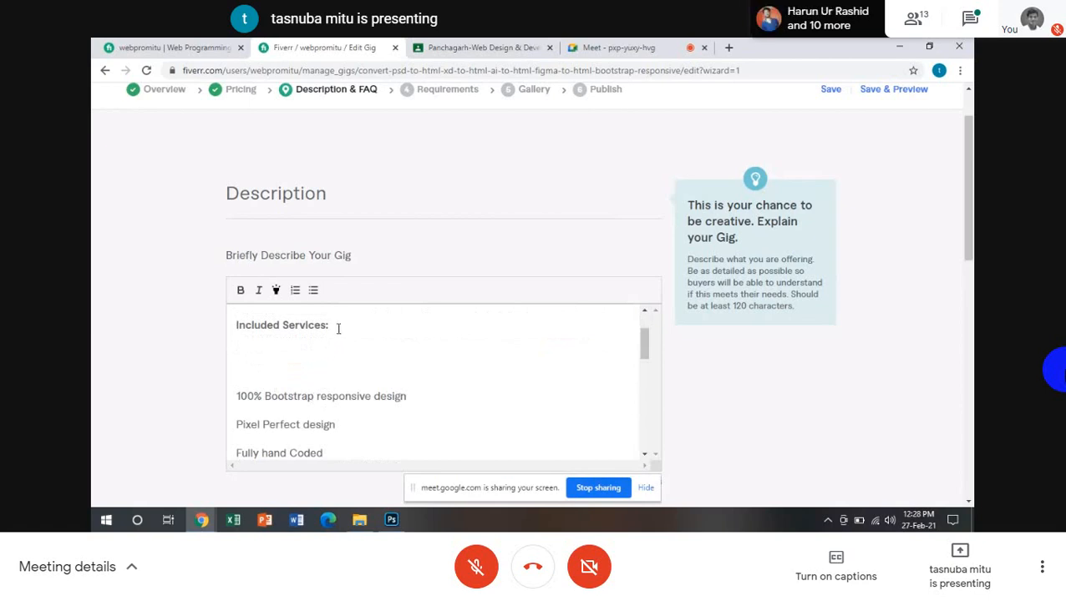
key("BackSpace")
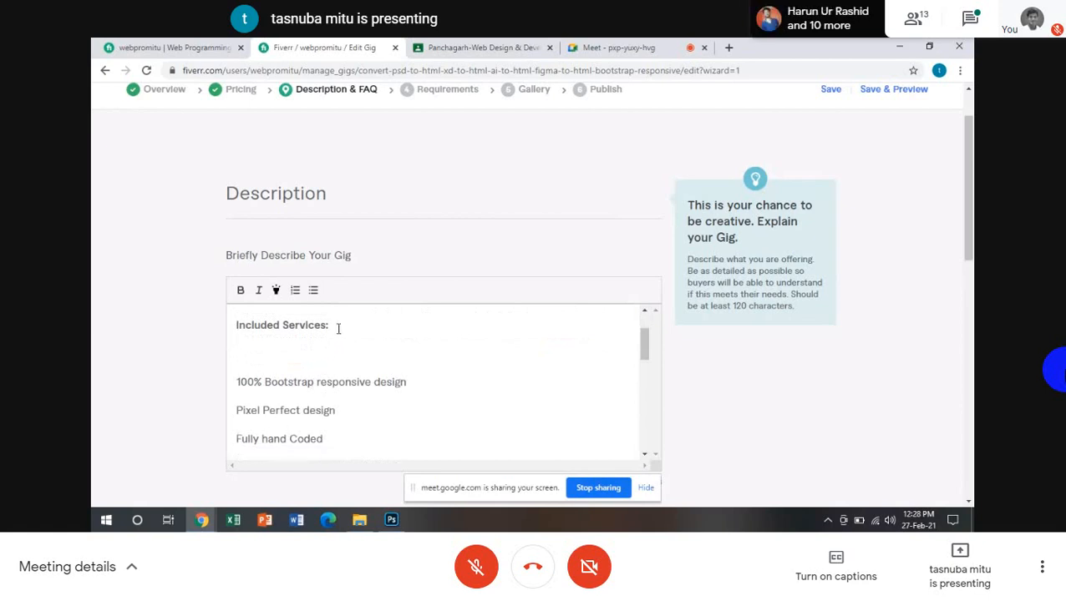
key("BackSpace")
key("BackSpace")
key("BackSpace")
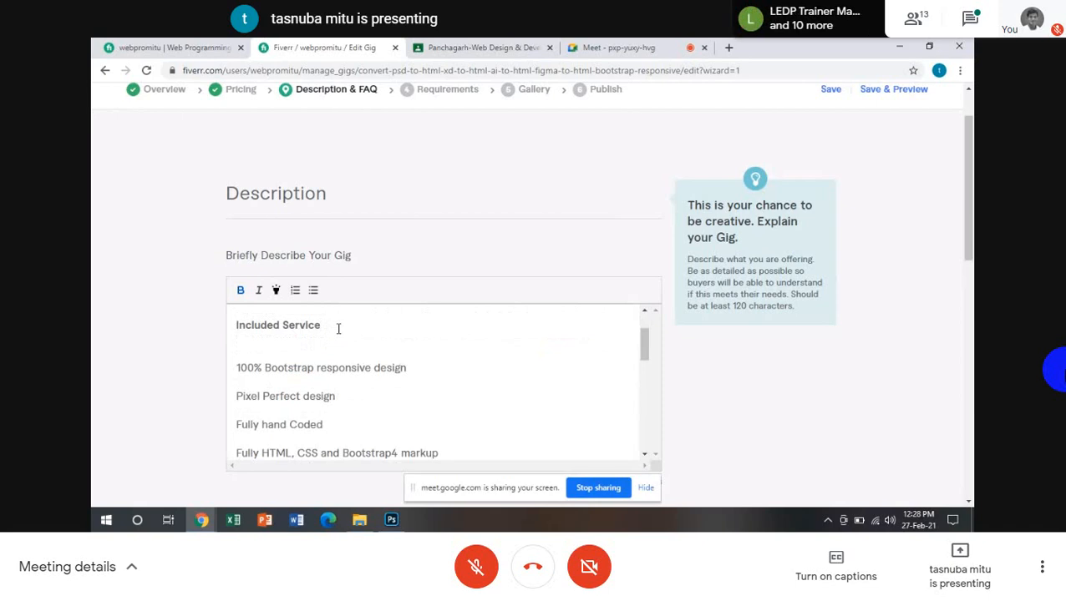
type(":")
Add a blank line after '100% Client Satisfaction' before the closing 'Thank you'
scroll(361, 381, "down", 3)
scroll(361, 381, "down", 3)
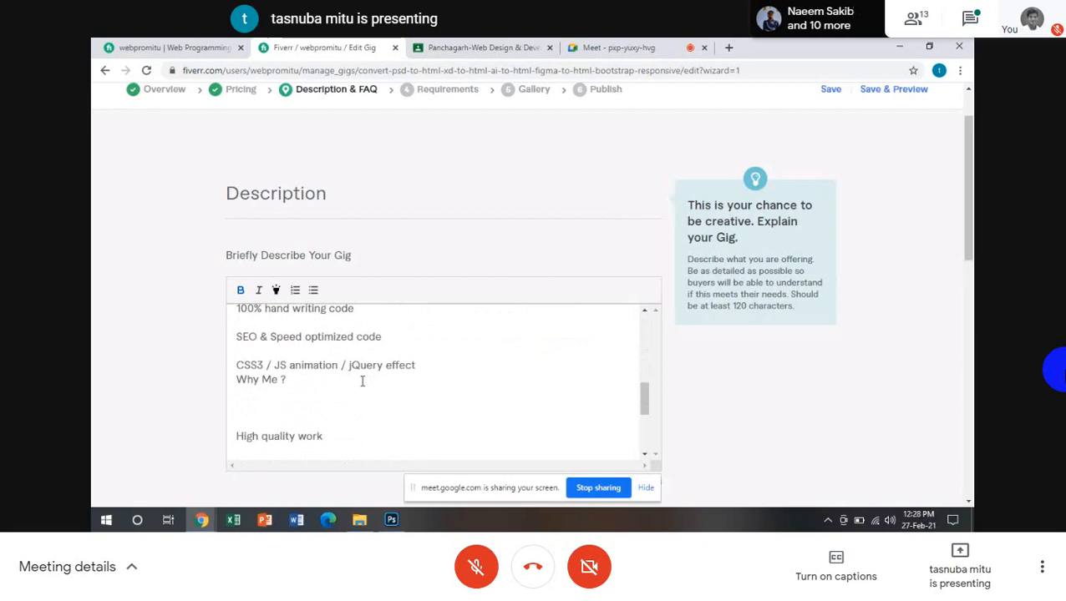
scroll(362, 381, "down", 3)
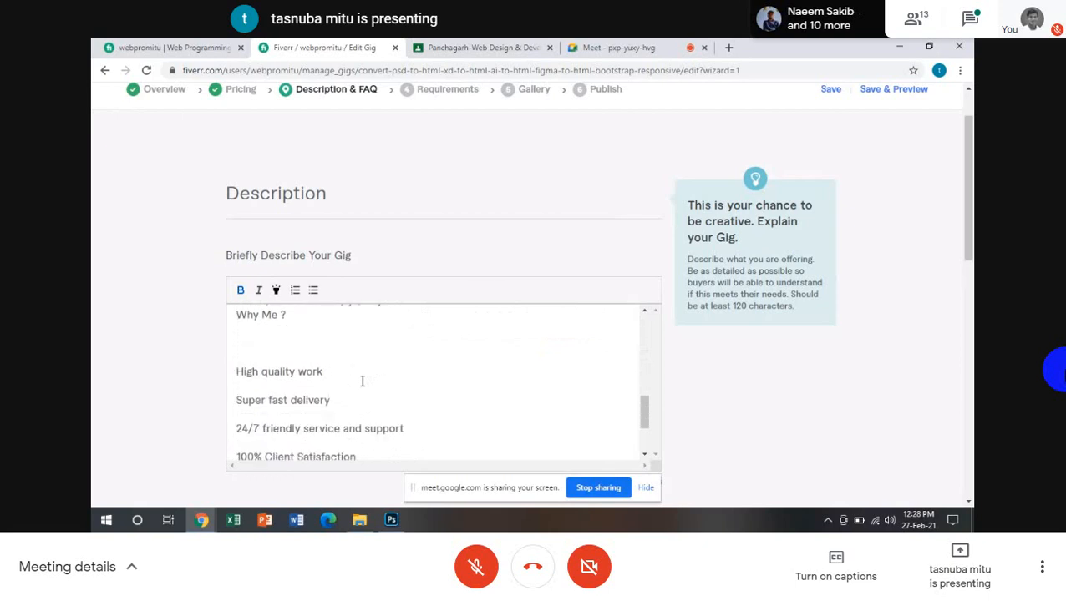
scroll(362, 381, "up", 1)
scroll(362, 381, "down", 2)
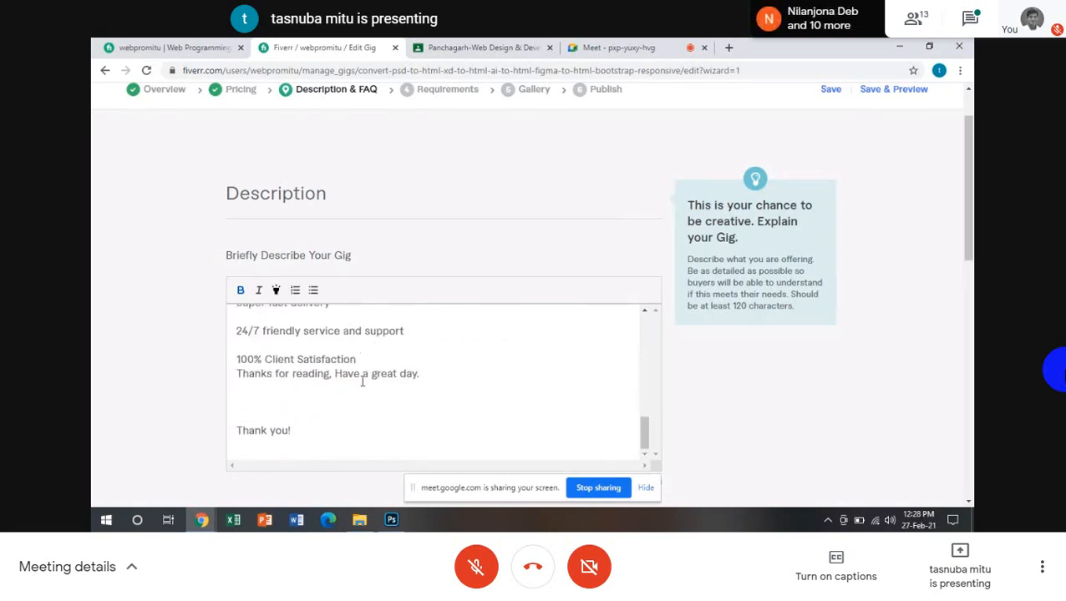
scroll(361, 380, "down", 1)
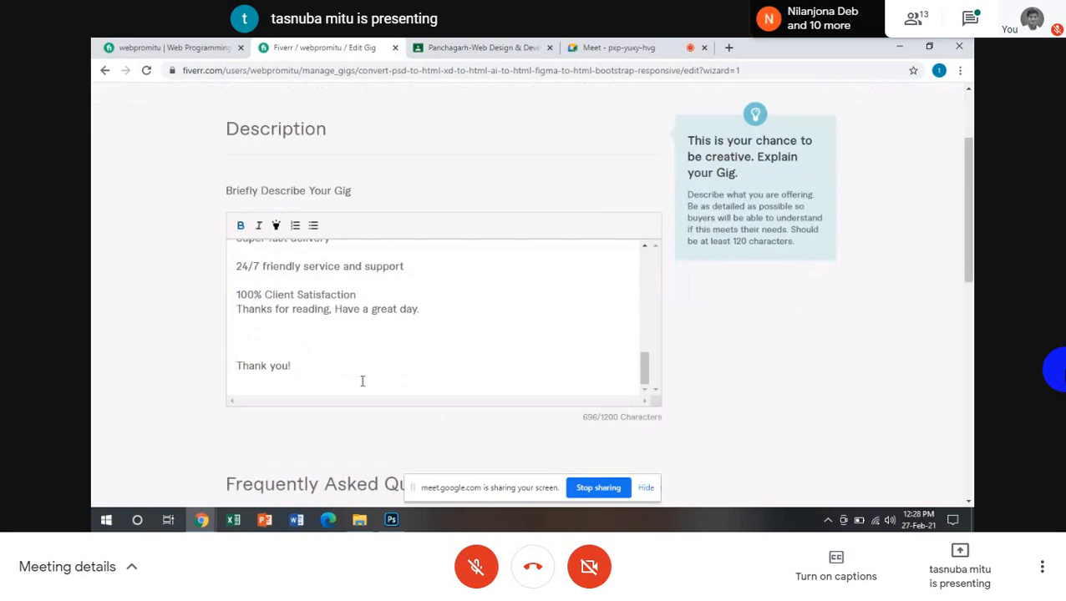
left_click(298, 365)
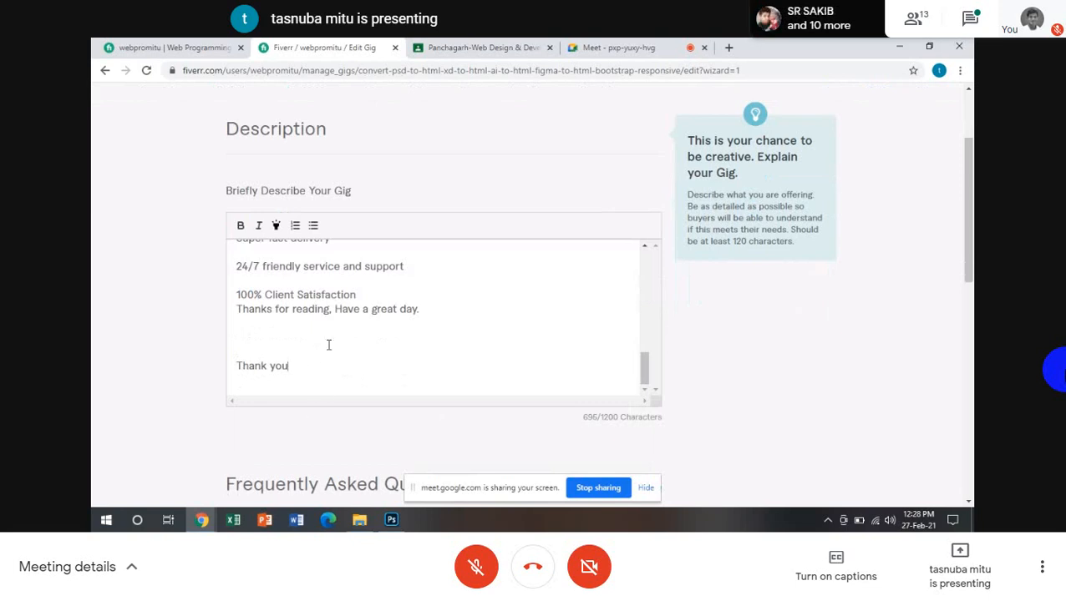
left_click(363, 294)
key("Return")
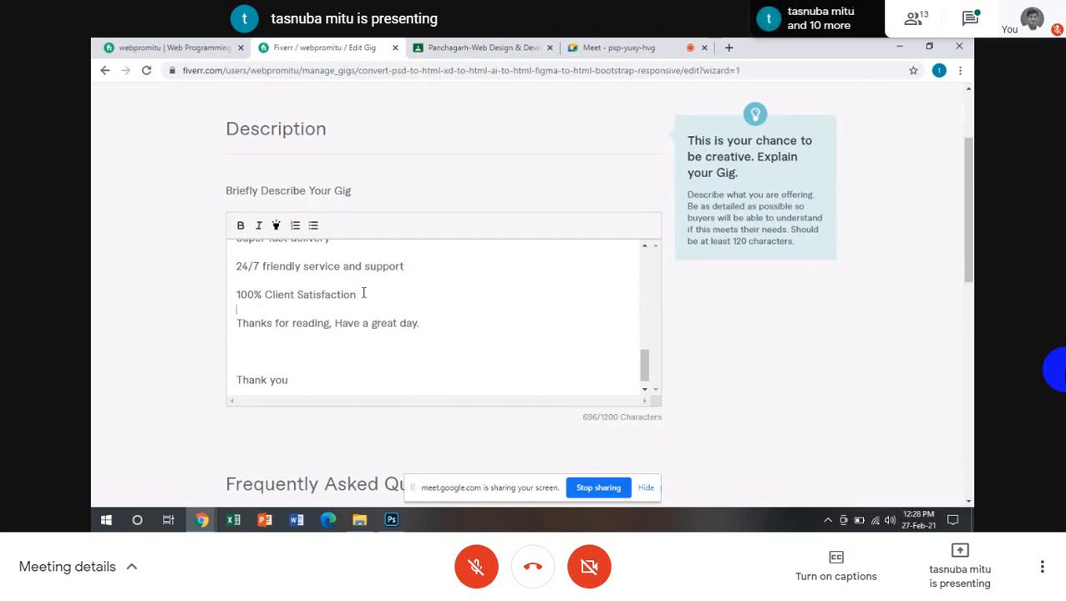
scroll(501, 334, "down", 1)
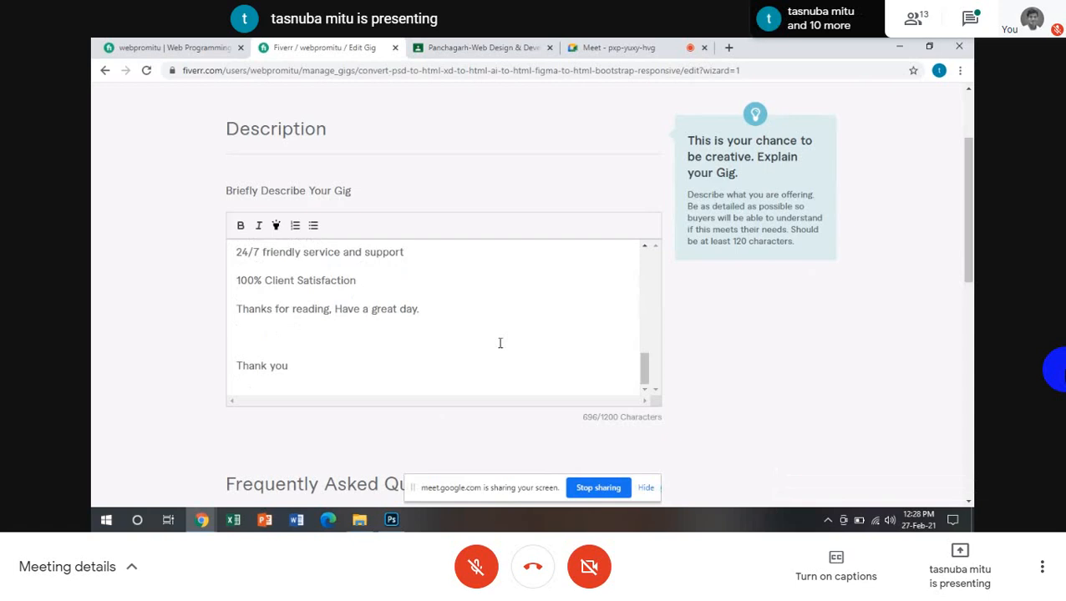
scroll(501, 340, "up", 6)
scroll(567, 428, "down", 3)
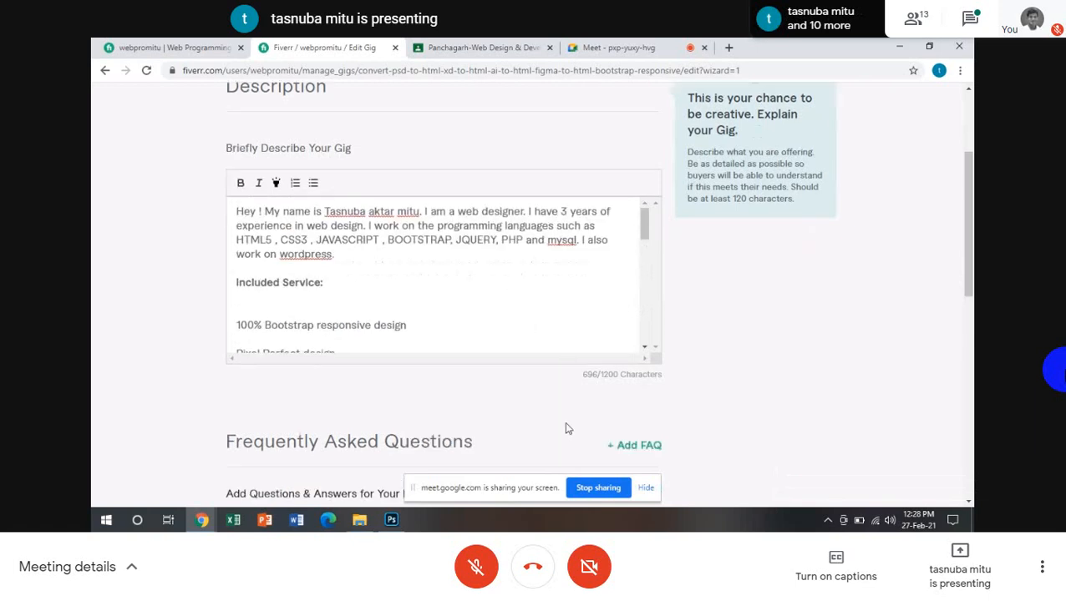
left_click(599, 381)
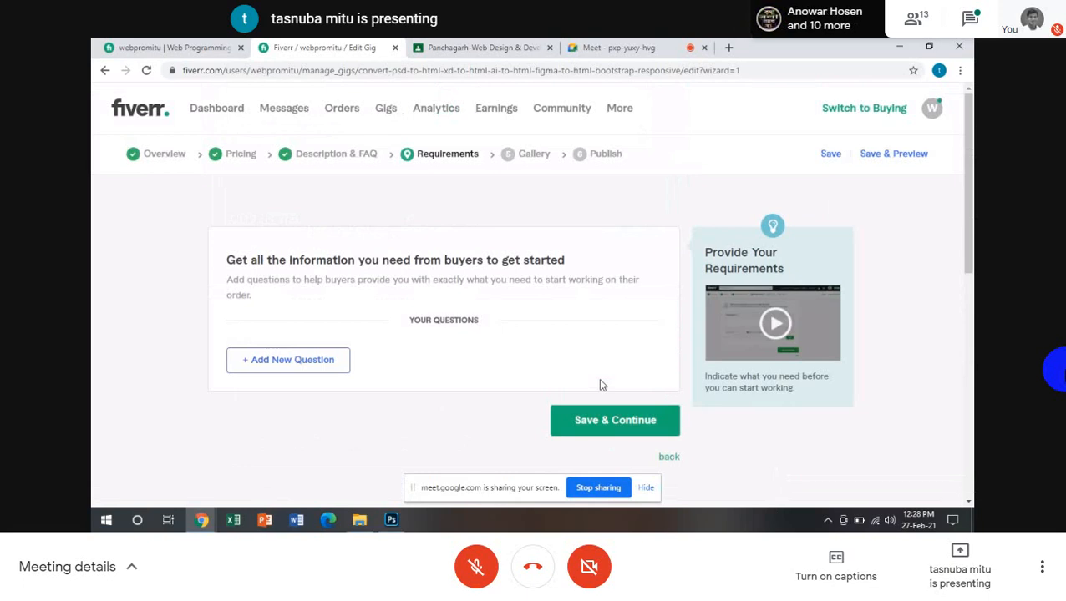
left_click(282, 362)
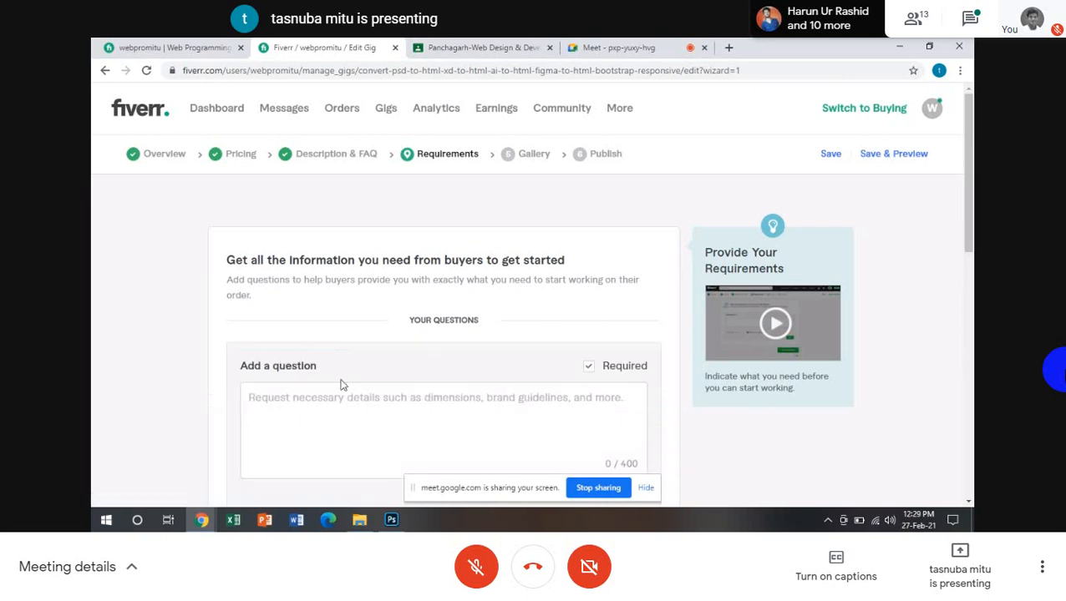
scroll(369, 410, "down", 1)
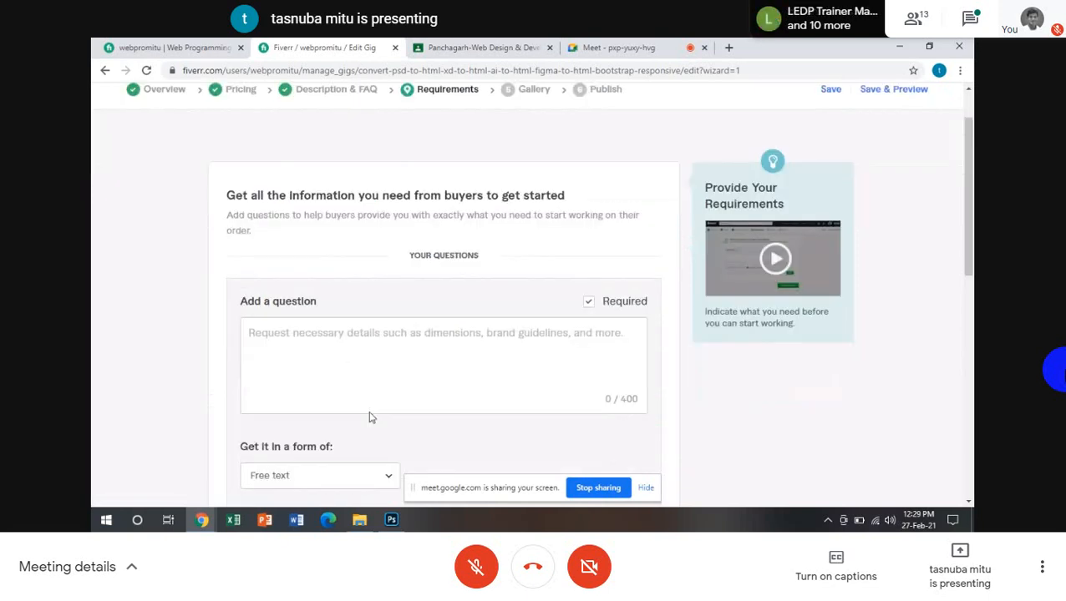
Add the buyer question 'PSD,AI ,XD,FIGMA or Image file' to the gig requirements
left_click(252, 339)
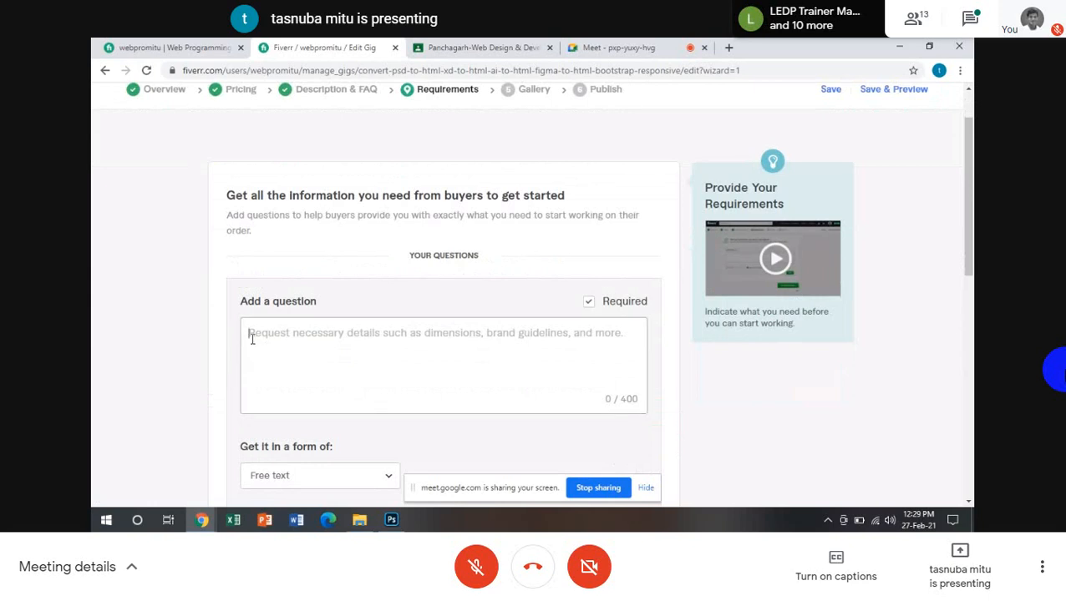
type("PSD")
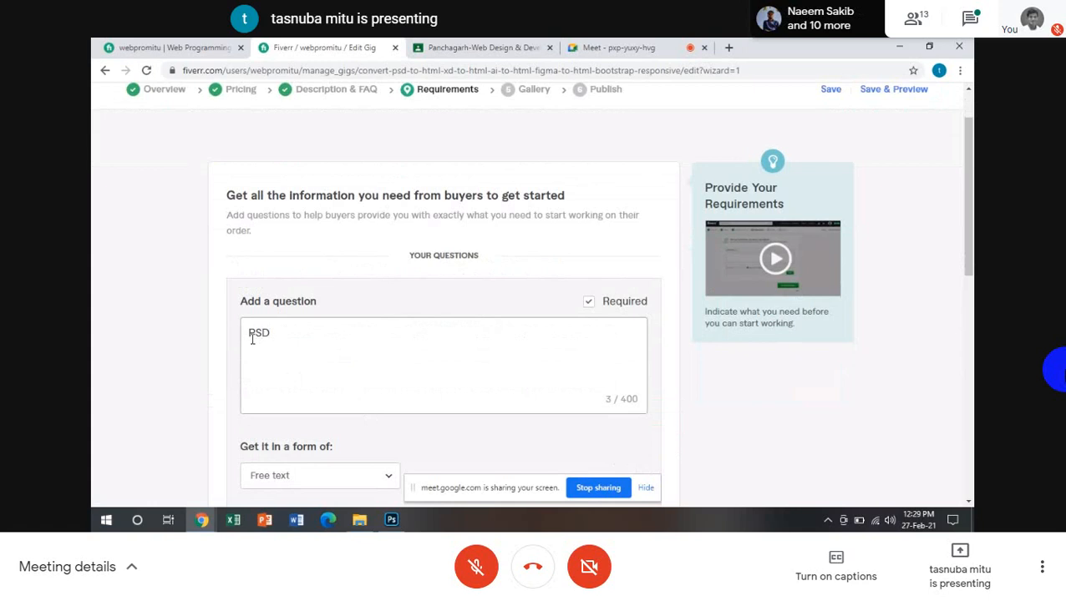
type(",")
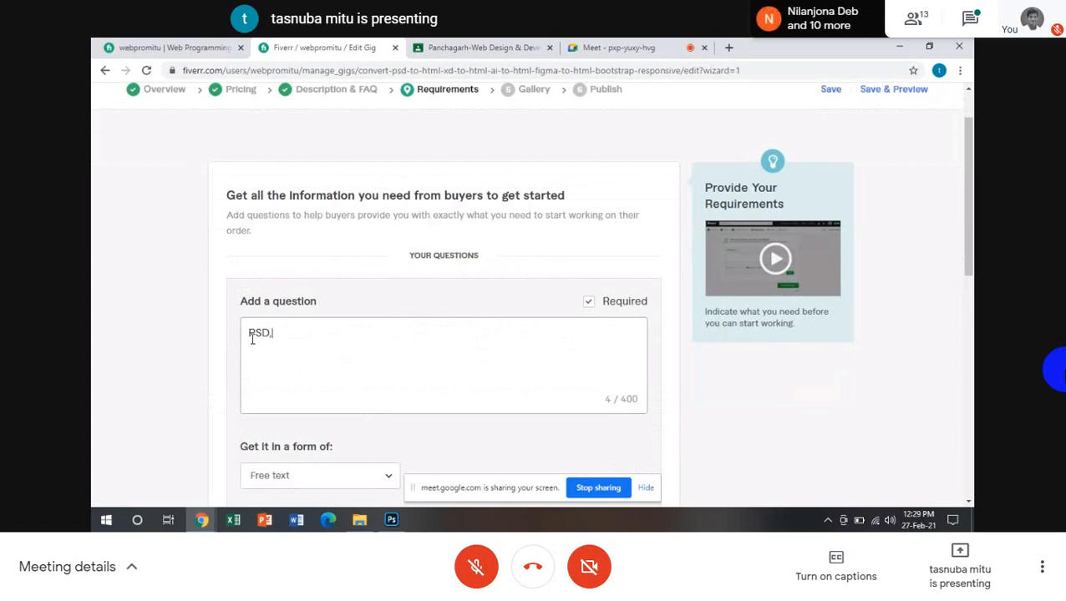
type("AI")
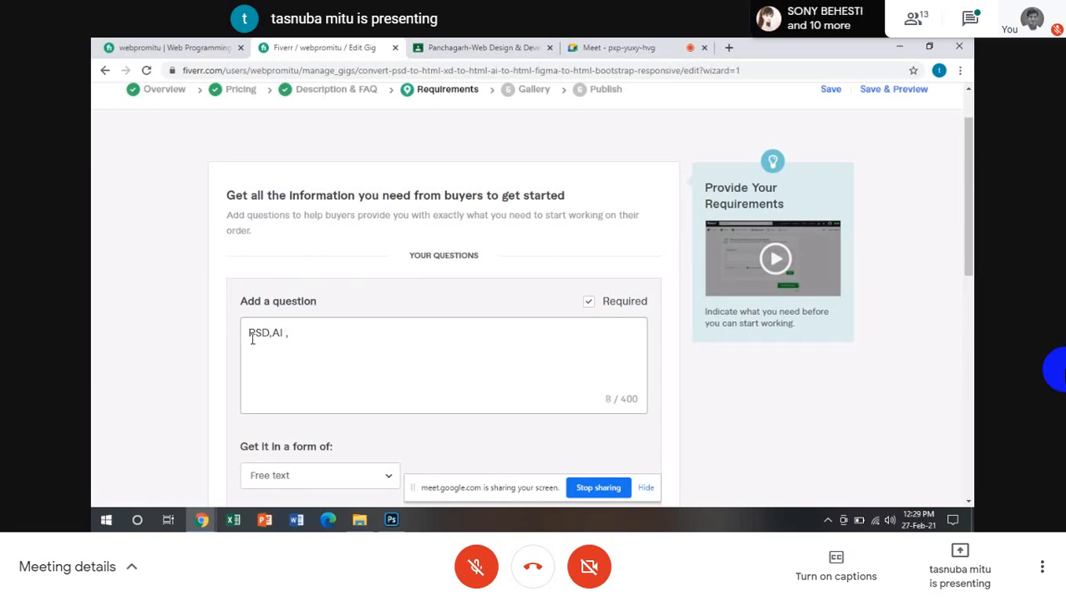
type(",XD")
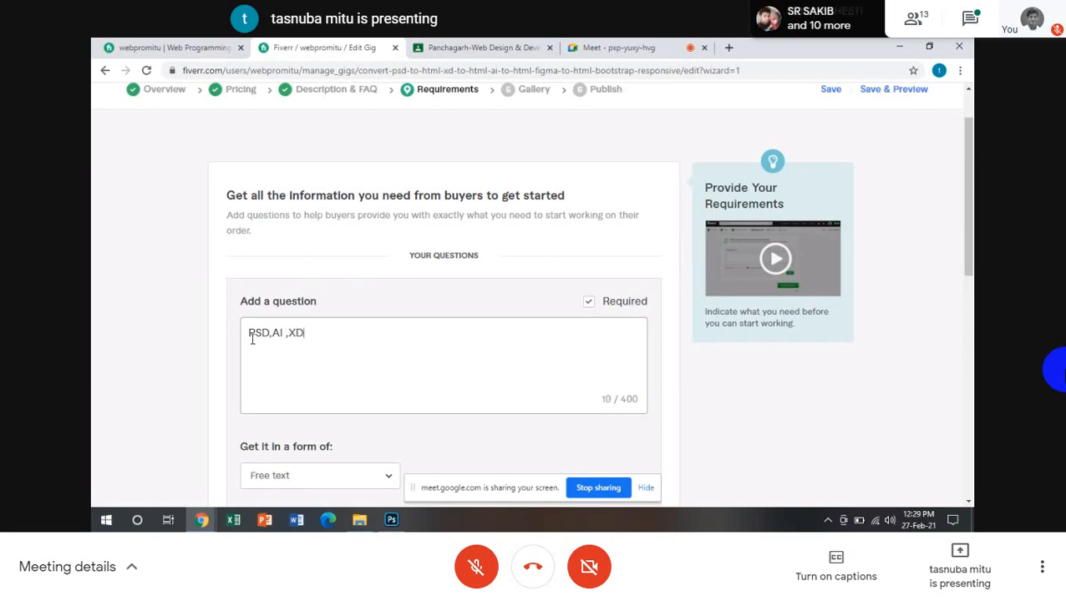
type(",F")
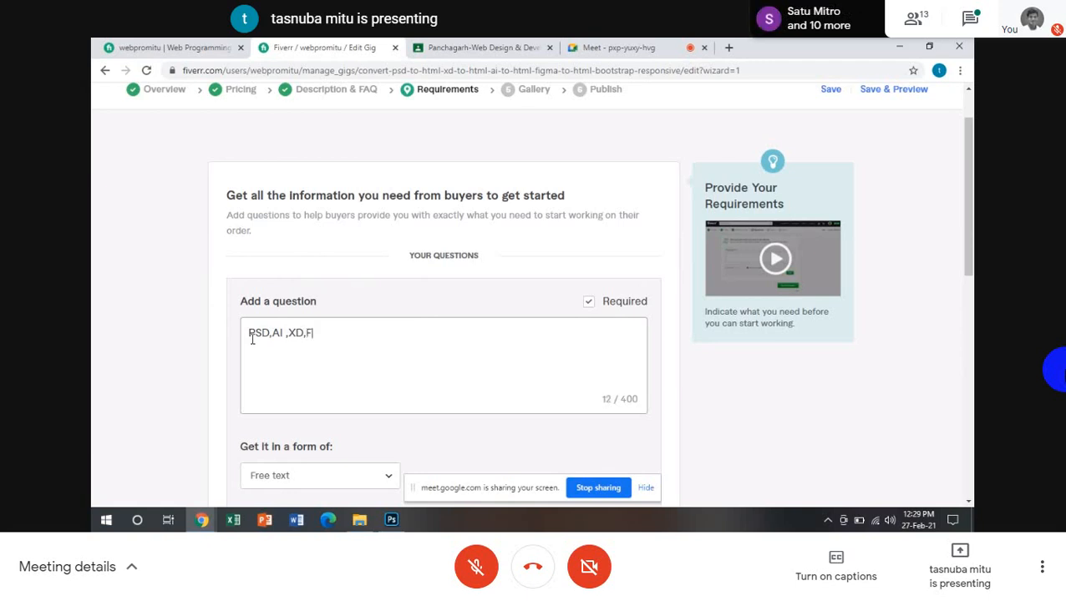
type("IGMA")
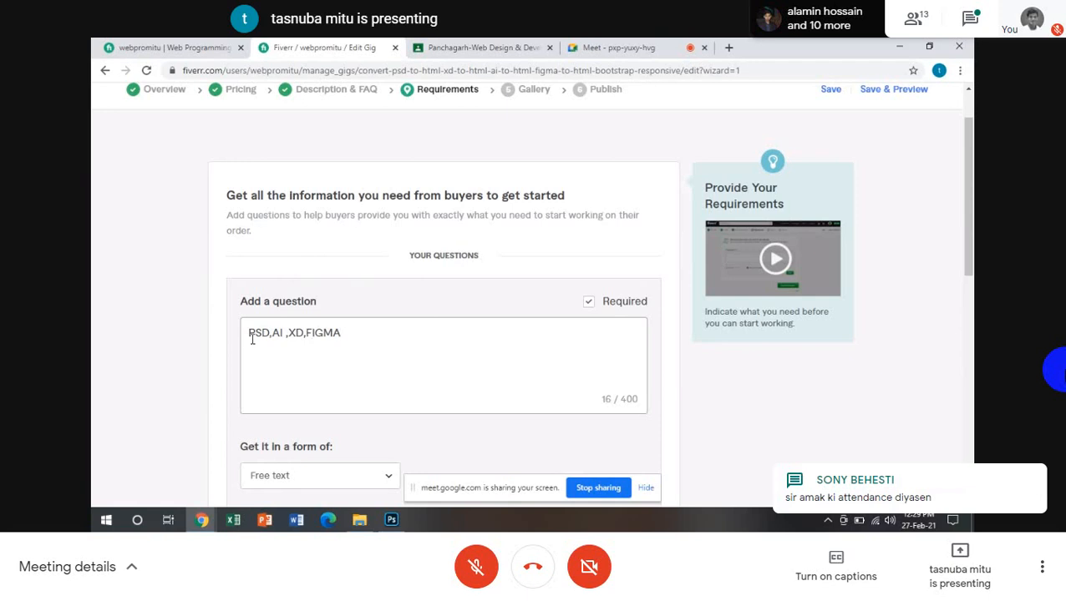
type(" or")
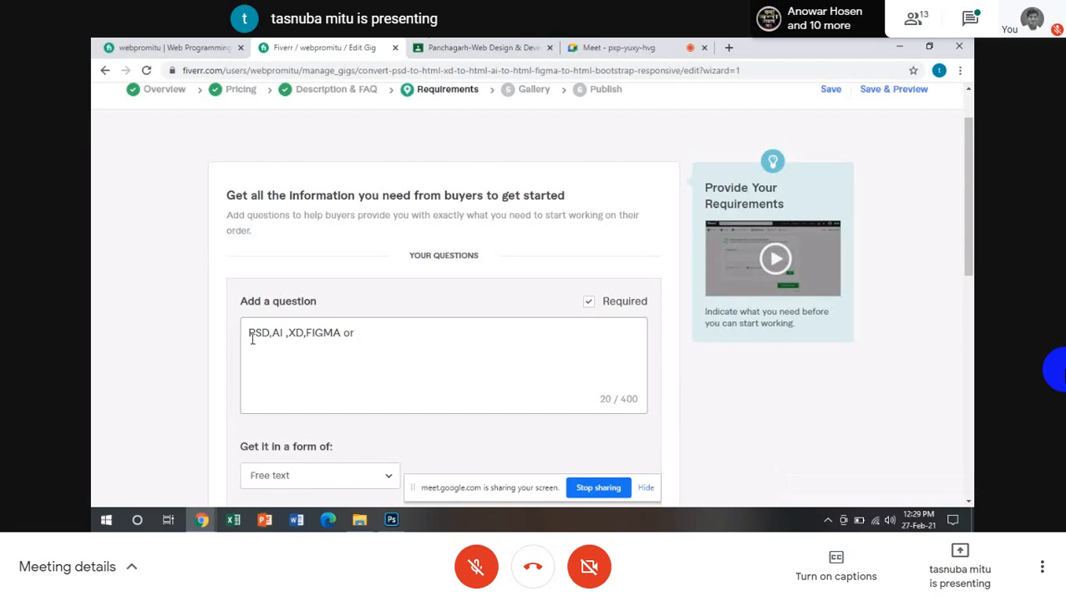
type("Image")
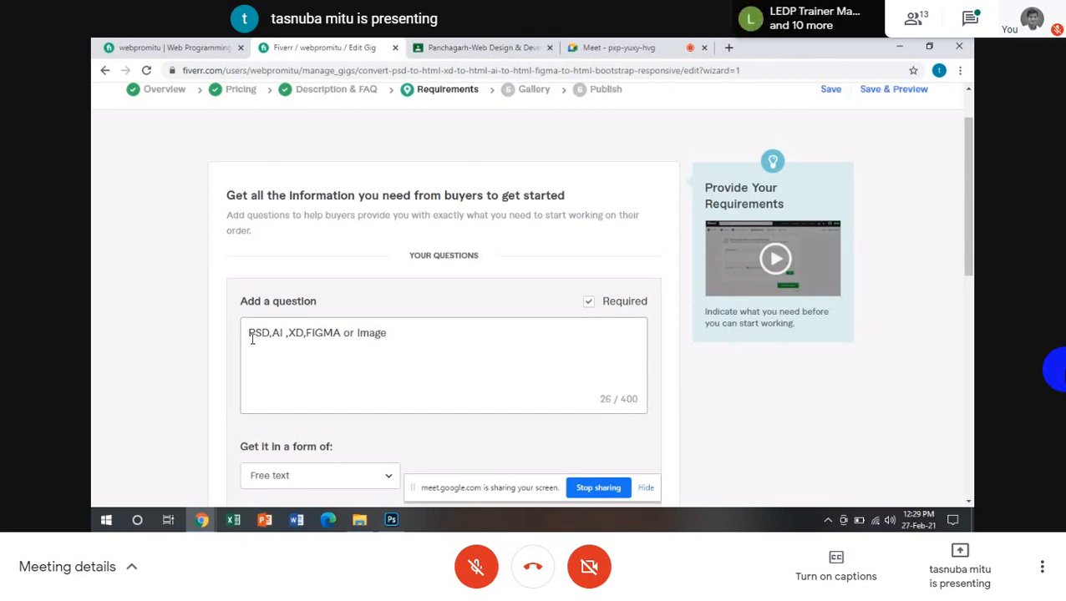
type("file")
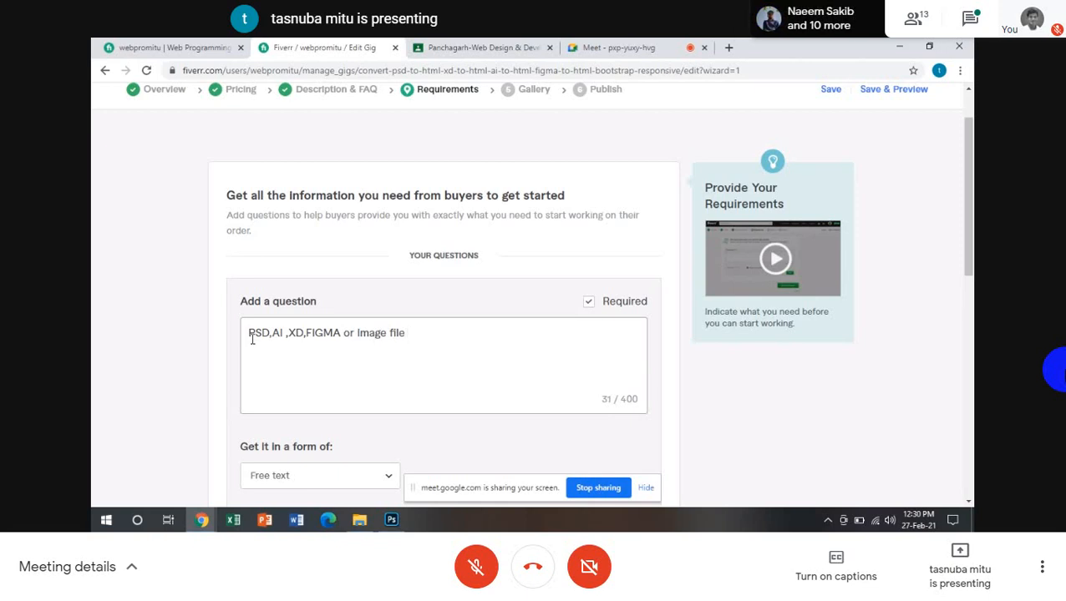
scroll(334, 401, "down", 1)
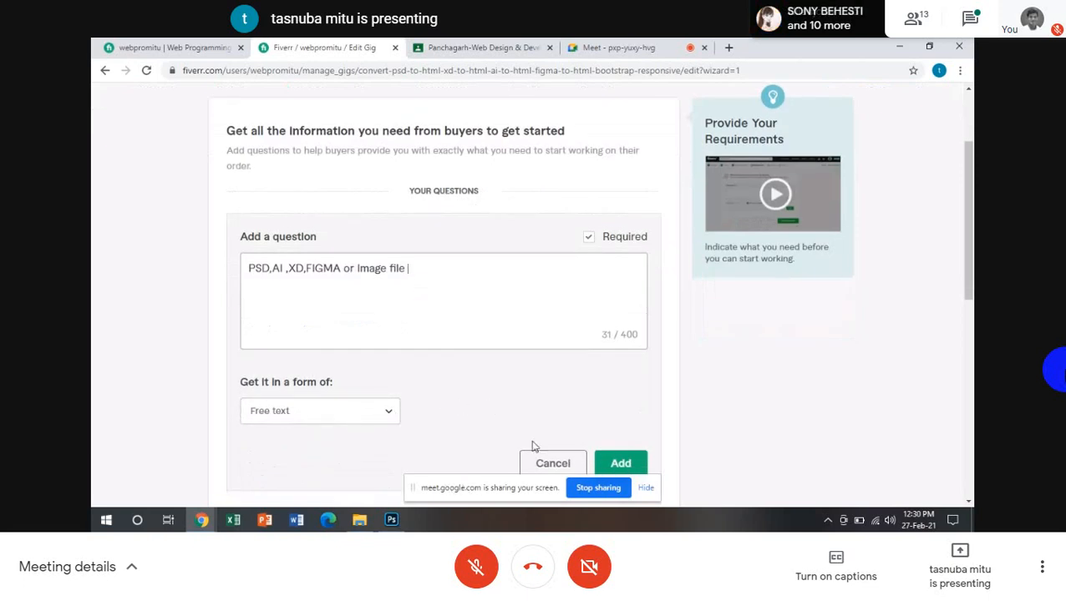
scroll(584, 442, "down", 2)
left_click(620, 335)
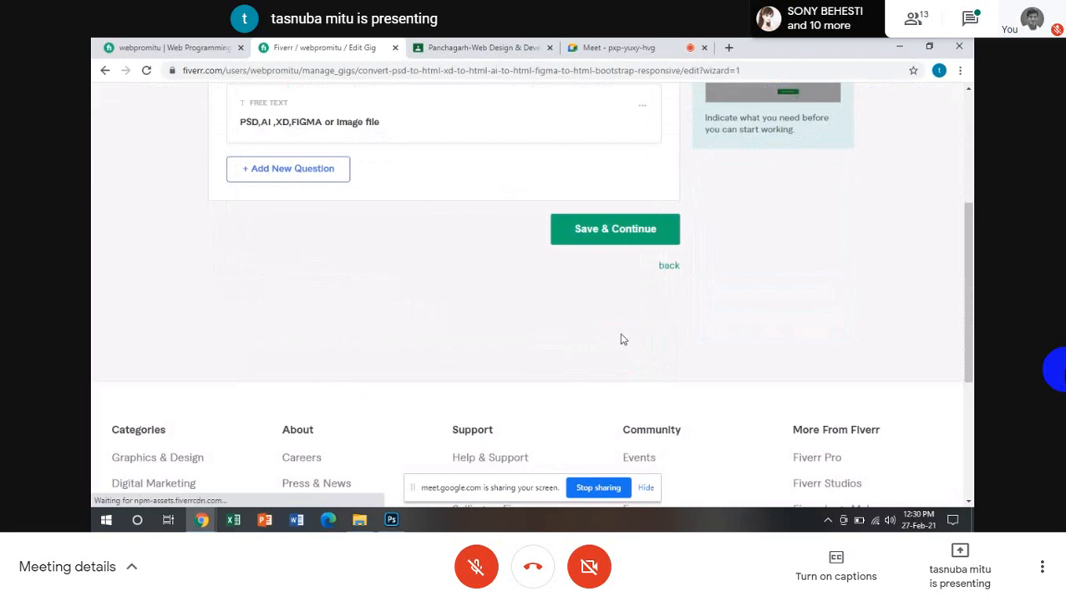
Save the requirements and scroll through the empty Gig Video and Gig Photos sections
left_click(589, 239)
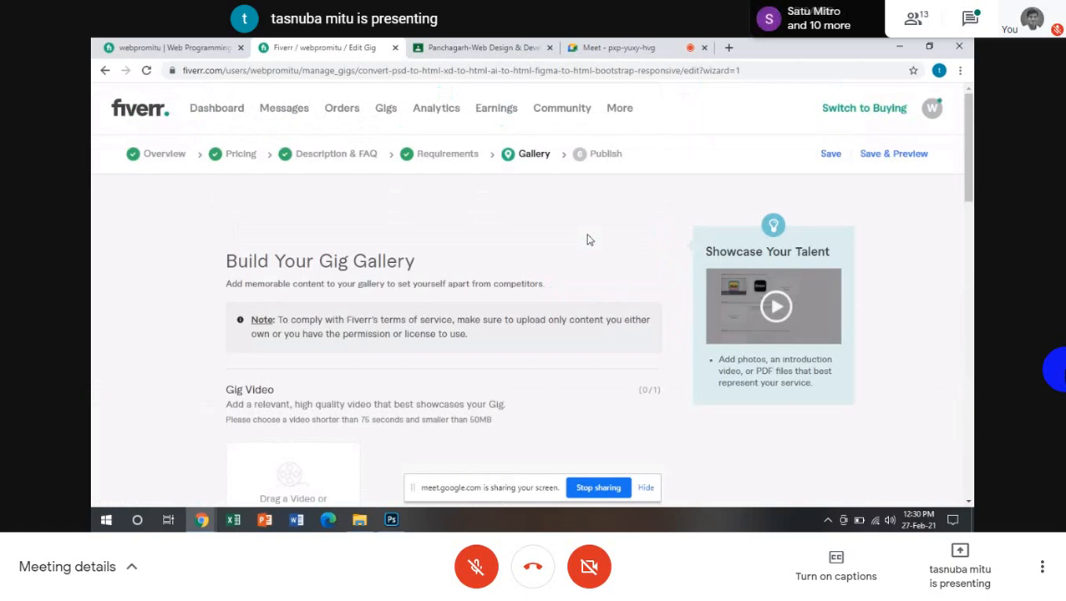
scroll(522, 367, "down", 2)
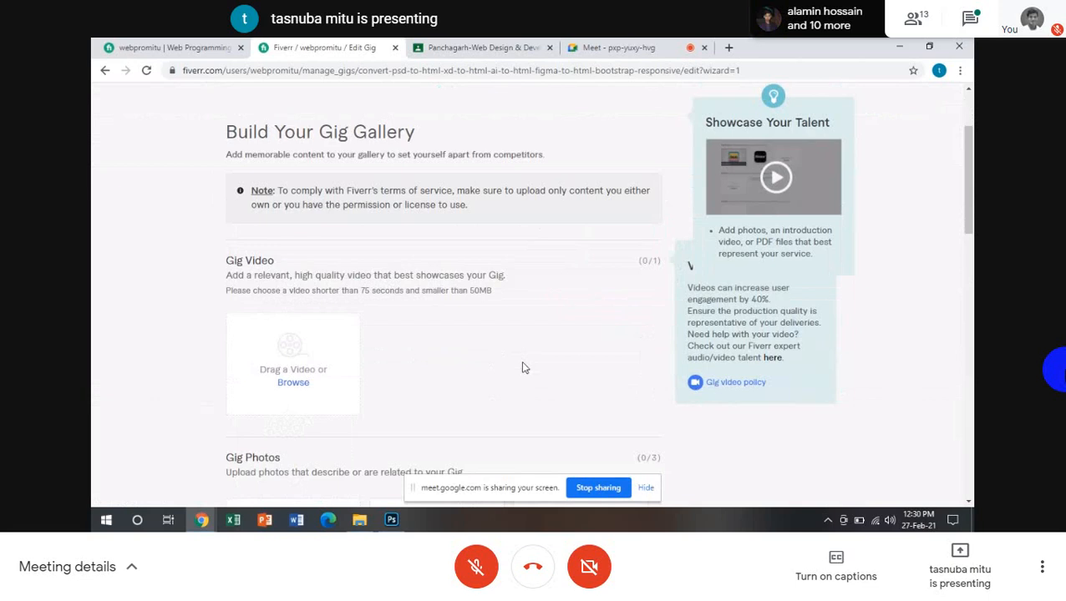
left_click(391, 520)
left_click(391, 520)
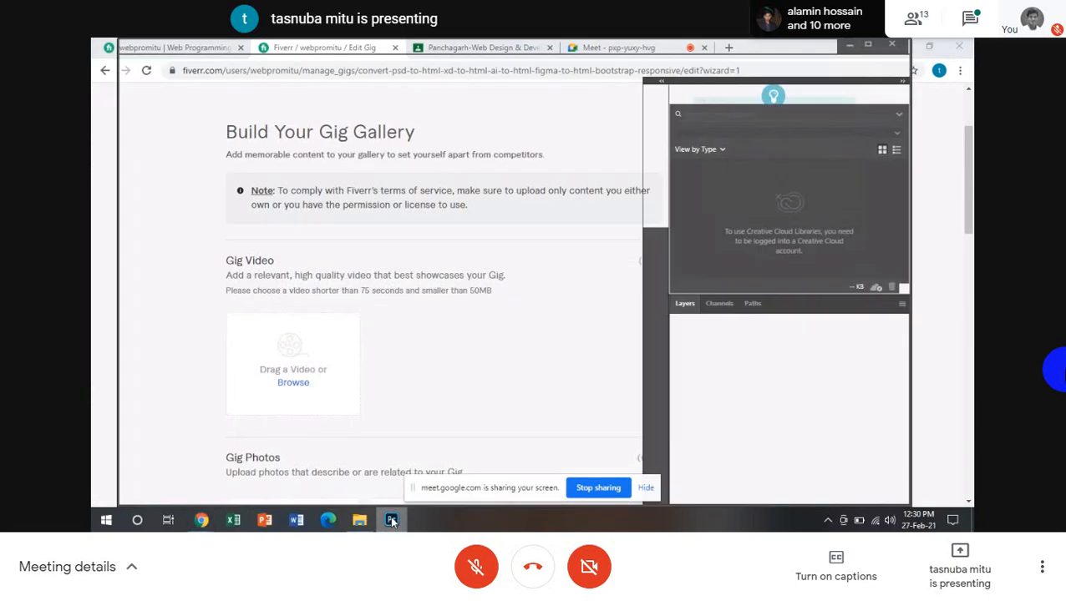
left_click(391, 519)
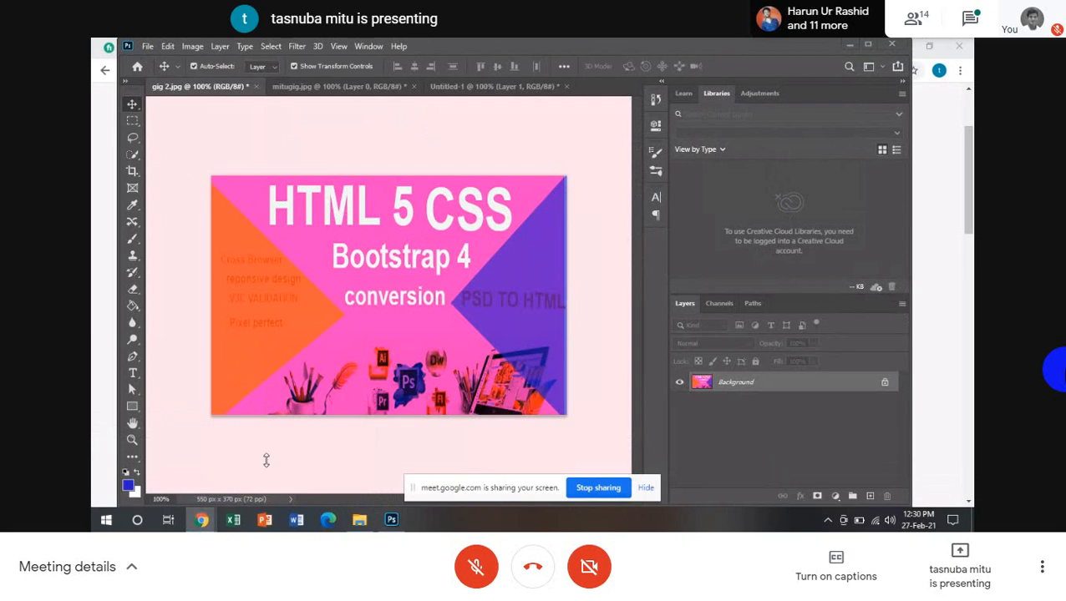
mouse_move(203, 524)
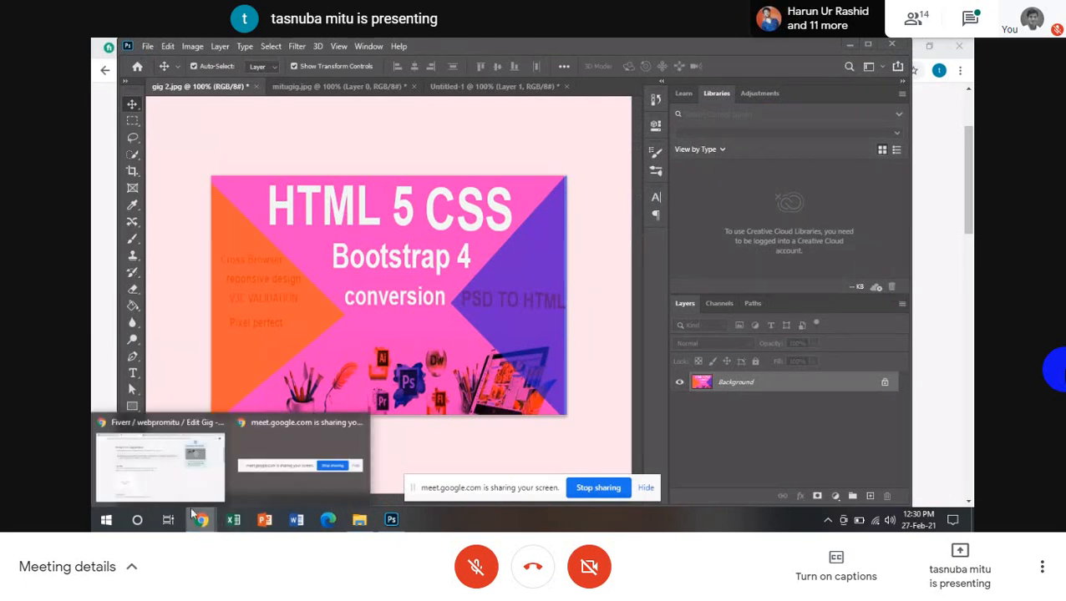
left_click(275, 437)
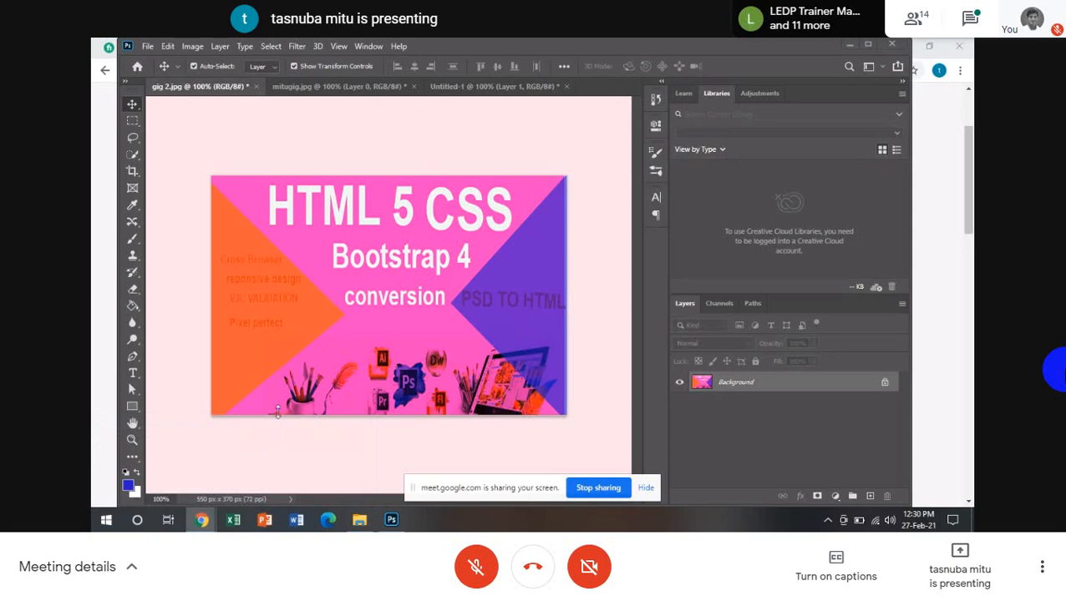
mouse_move(201, 526)
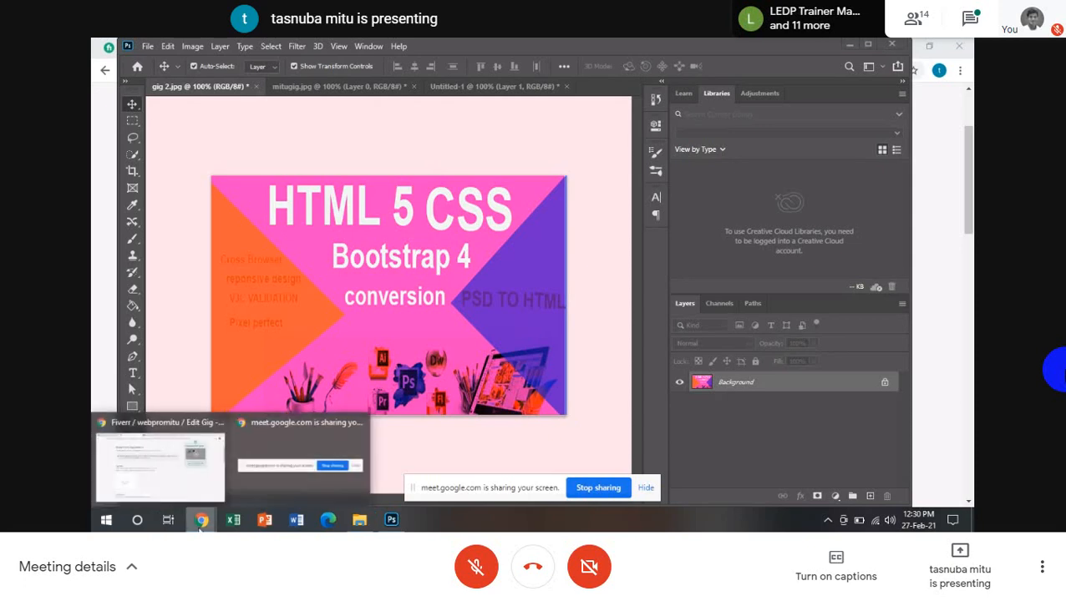
left_click(171, 497)
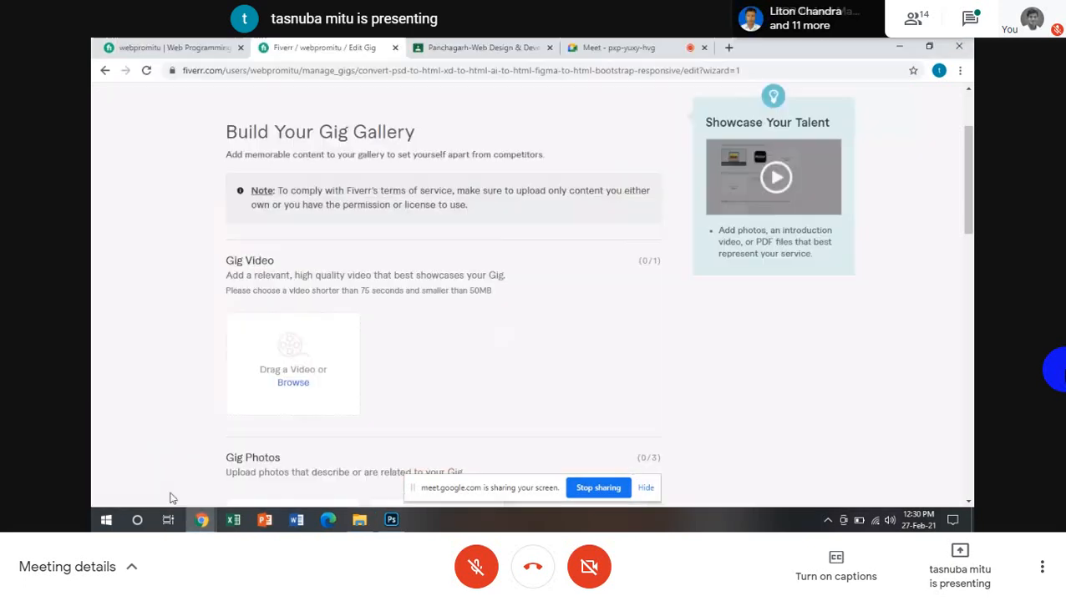
Unmute the microphone in Meet and bring the Photoshop gig 2.jpg banner back to front
left_click(620, 48)
left_click(497, 473)
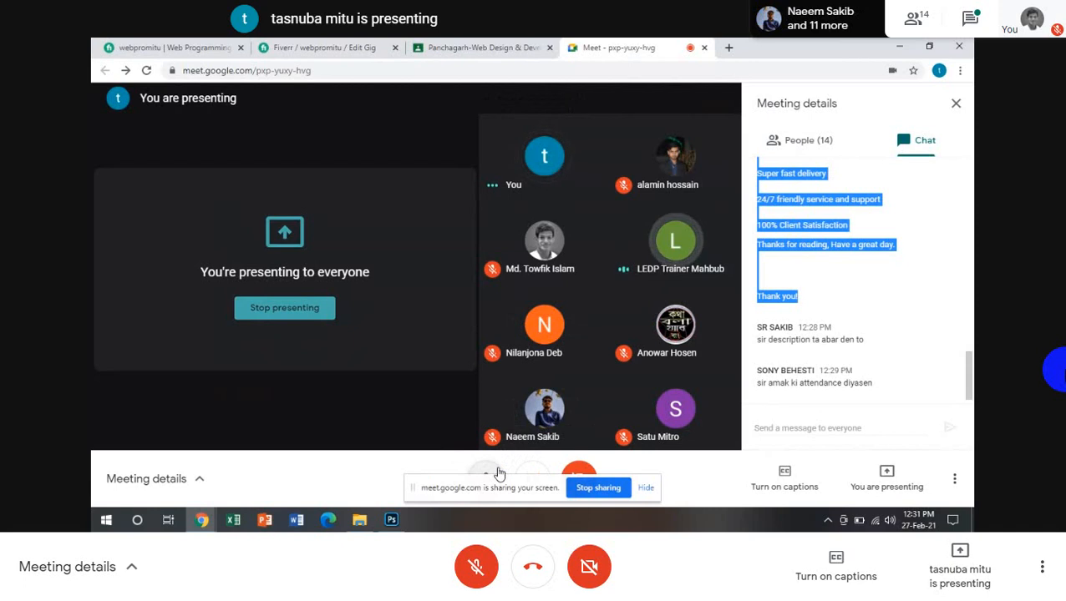
left_click(391, 519)
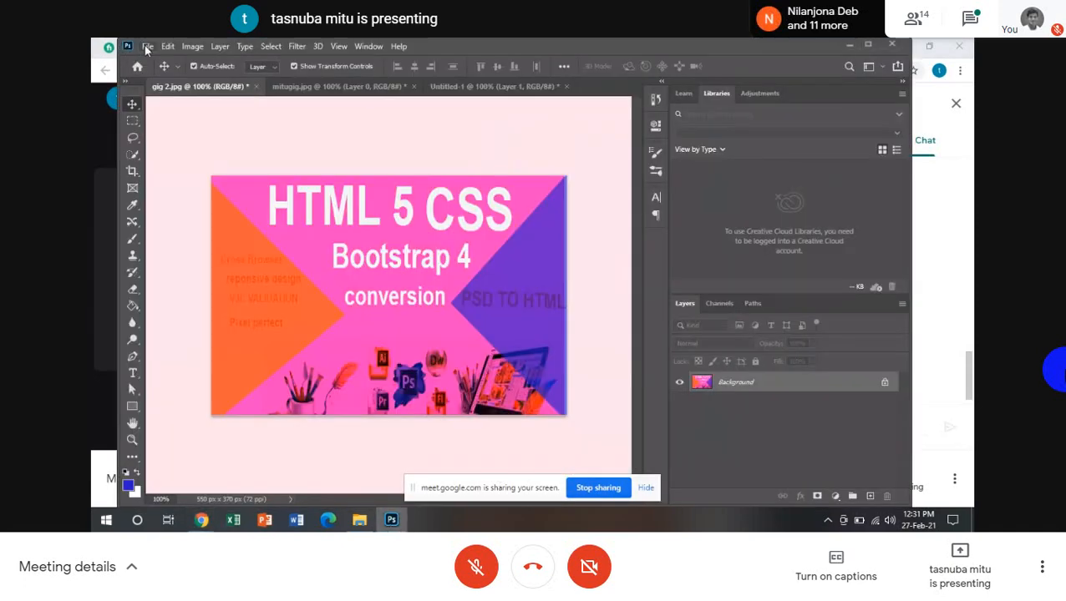
left_click(147, 47)
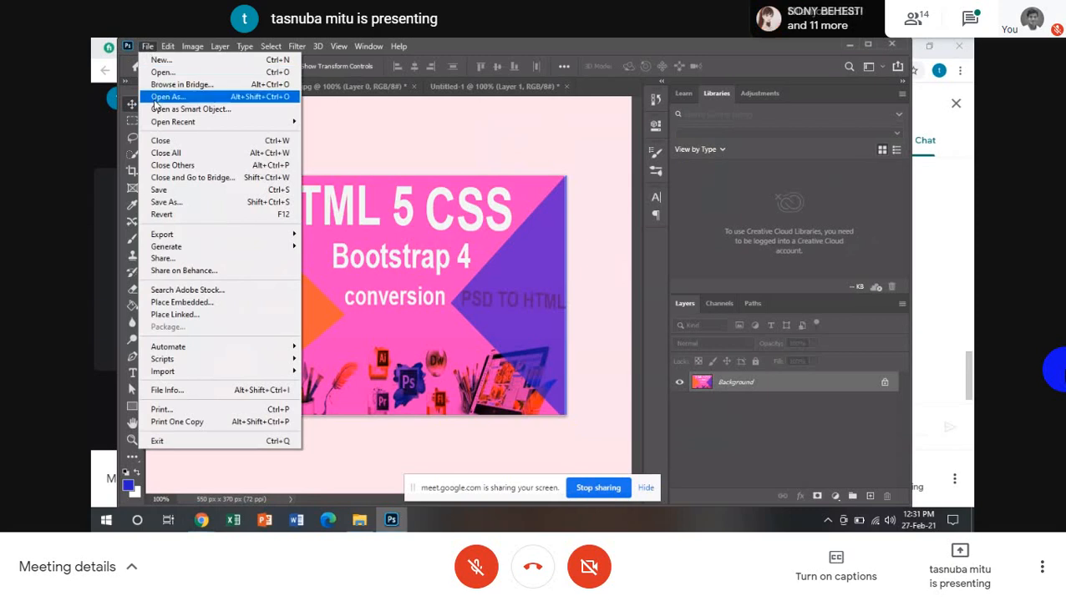
mouse_move(168, 237)
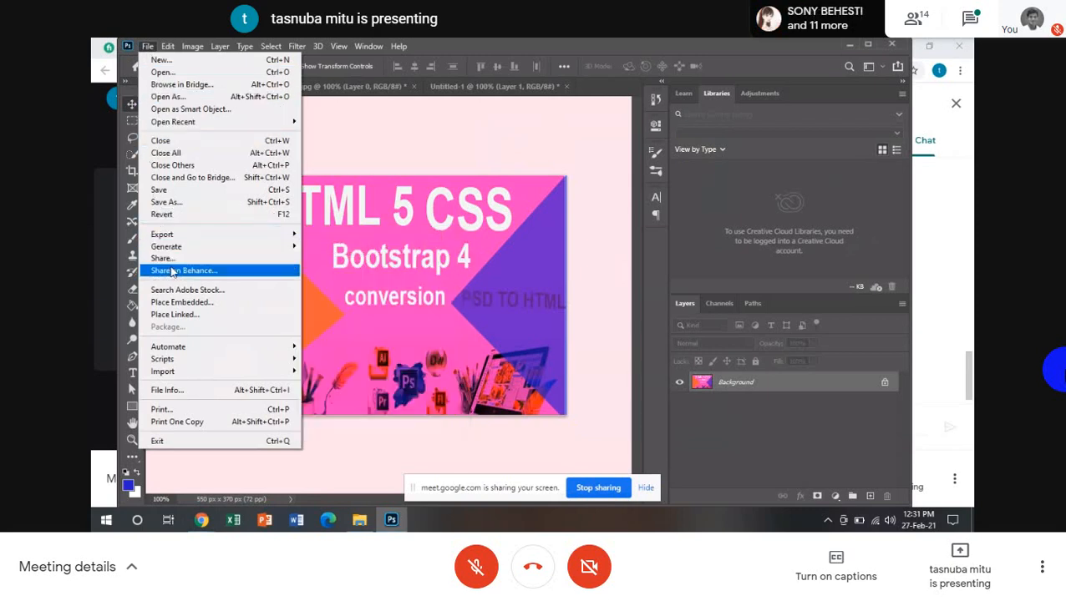
left_click(184, 394)
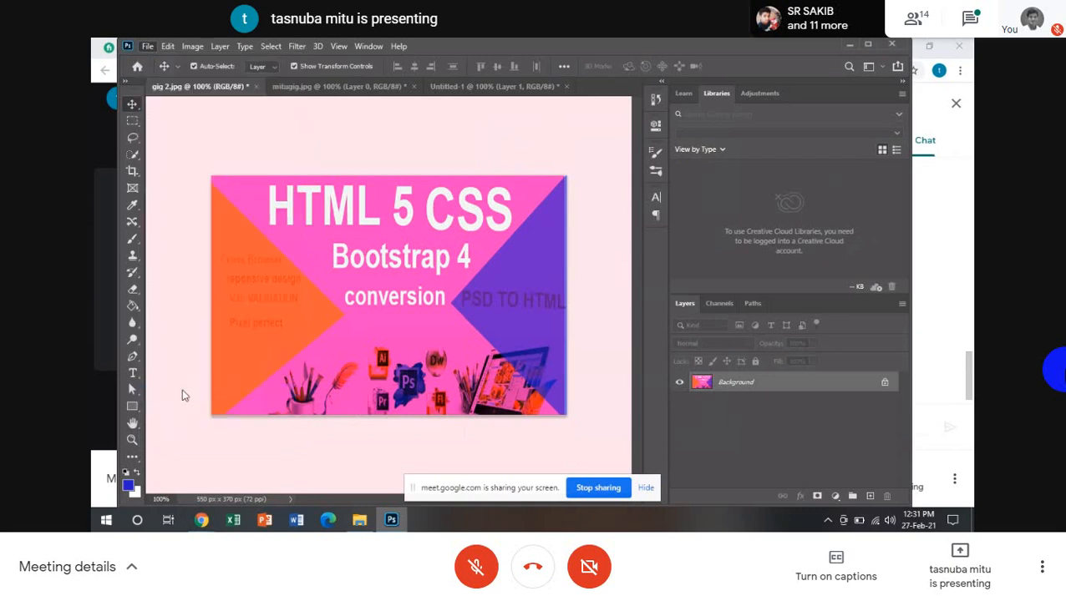
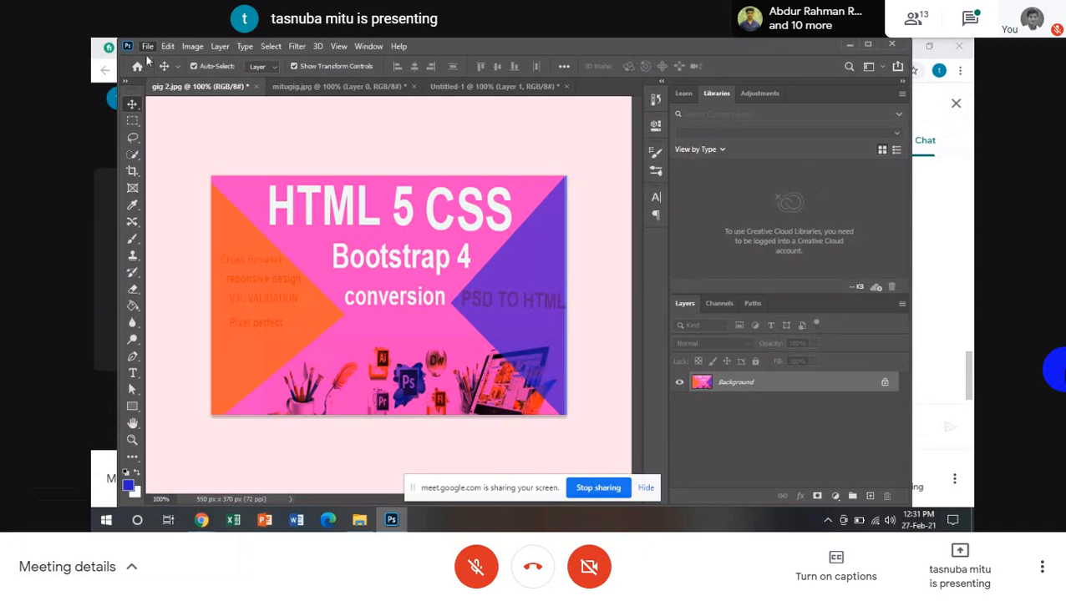
Open the File Info metadata dialog for gig 2.jpg with Alt+Shift+Ctrl+I
key("ctrl+alt+shift+i")
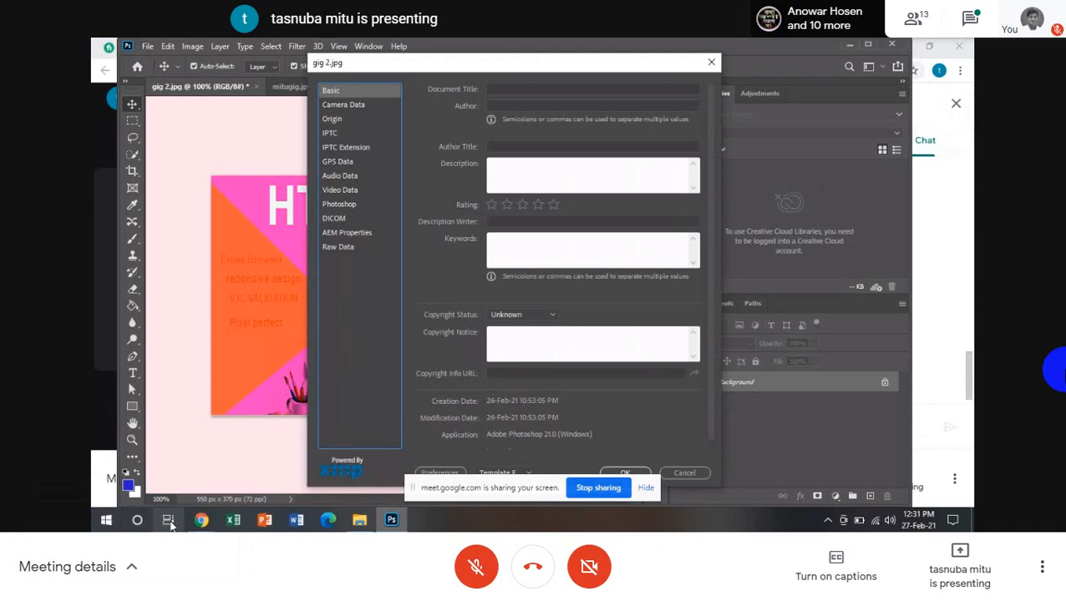
Enter 'PSD to HTML gig image' as the Document Title of gig 2.jpg
mouse_move(200, 523)
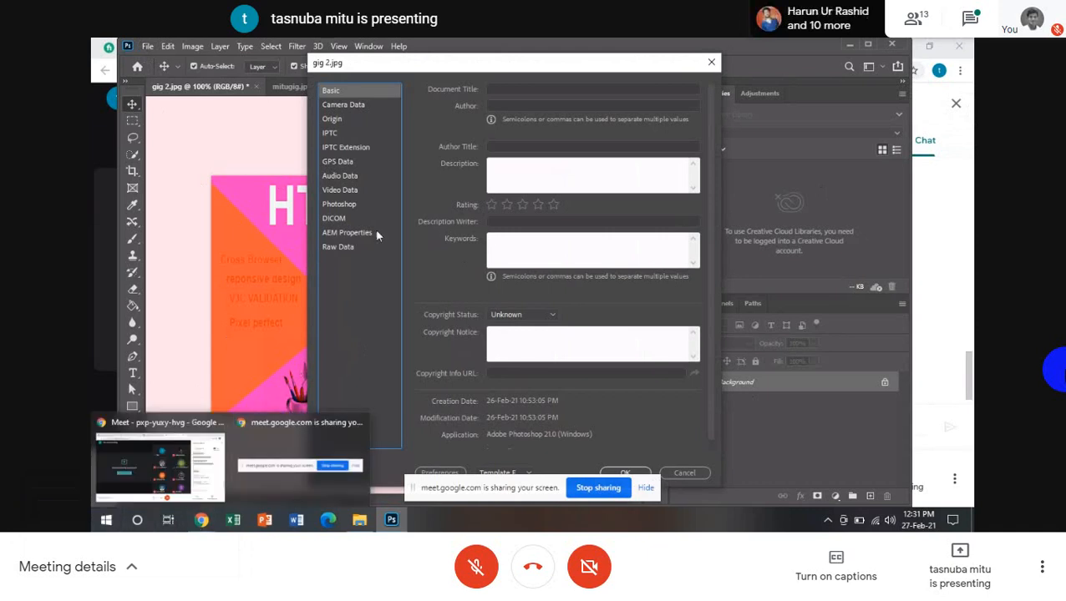
left_click(494, 89)
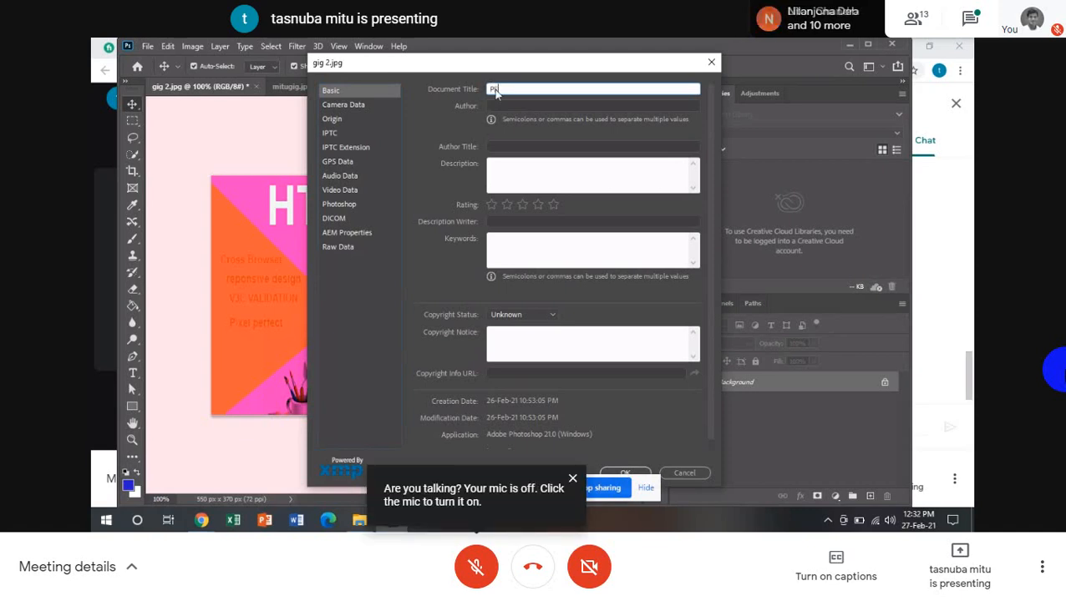
type("PSD t")
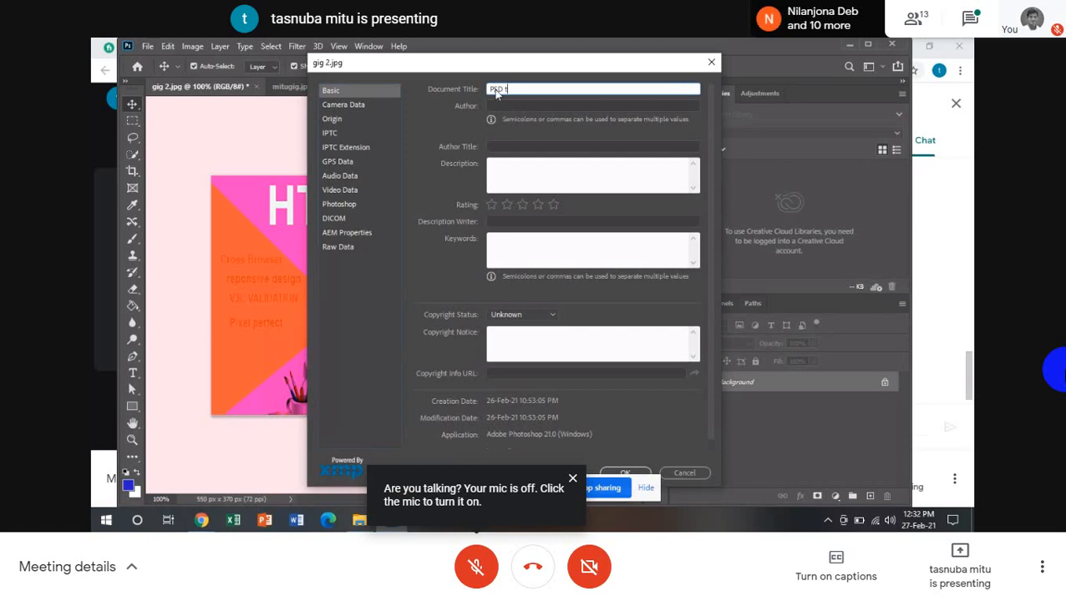
type("o HTML")
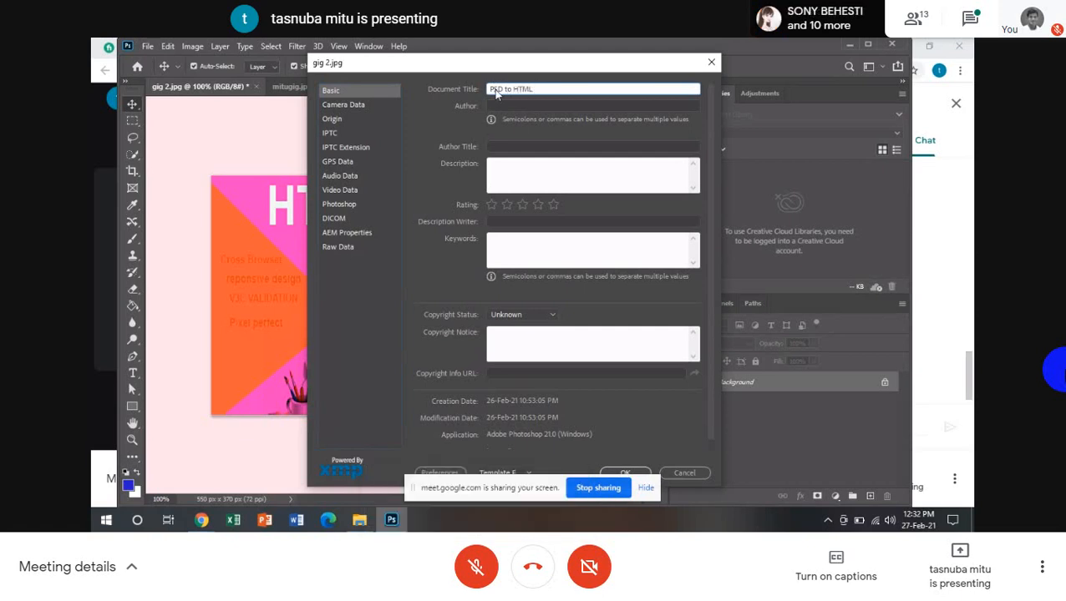
type(" gig image")
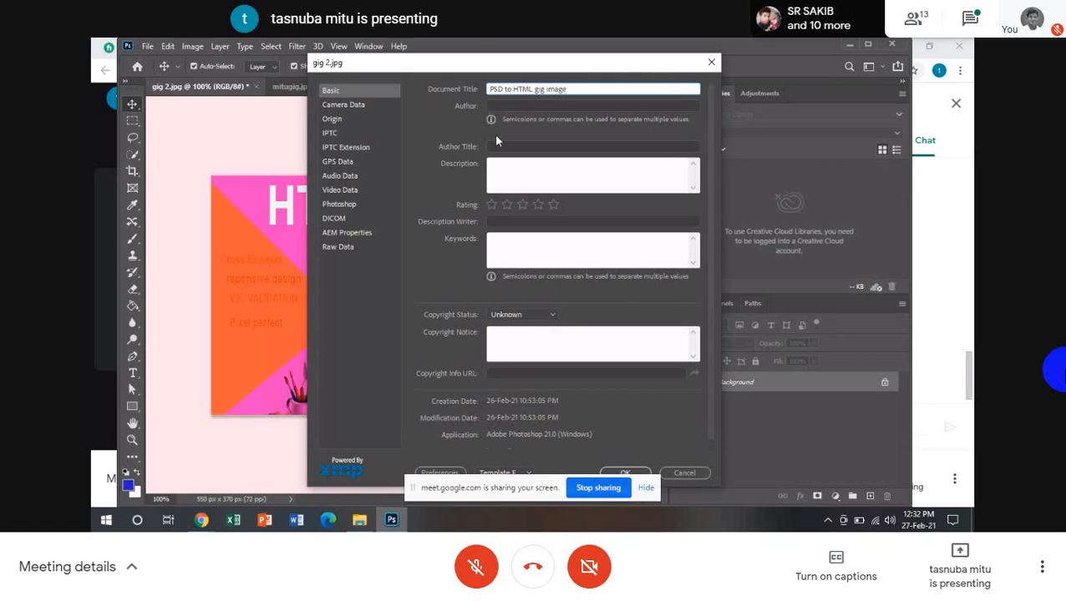
left_click(492, 106)
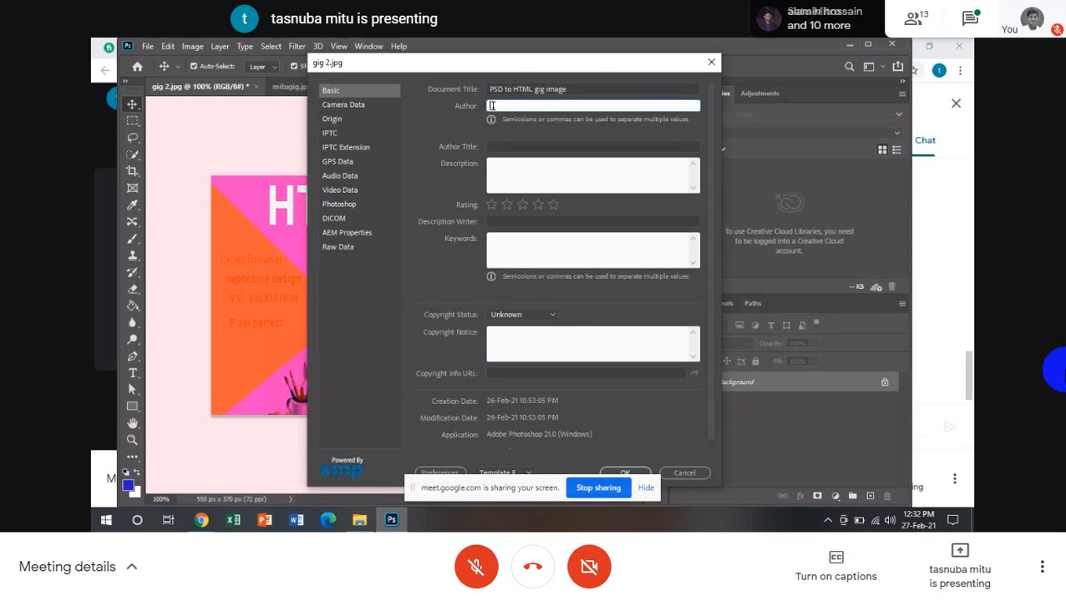
Fill in the seller's username as Author and 'Web developer' as Author Title
type("web")
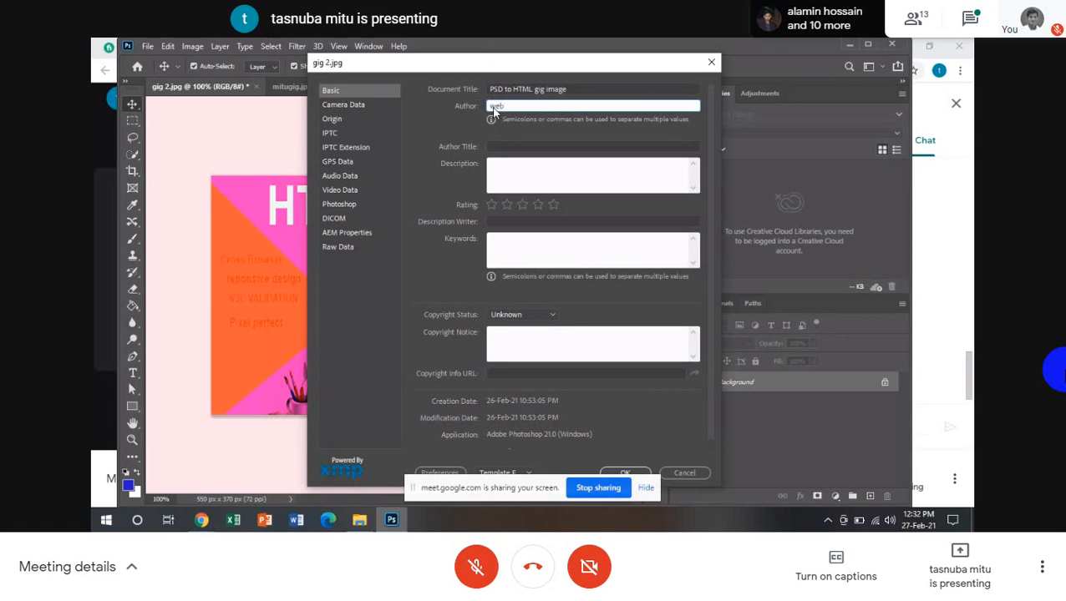
type("promitu")
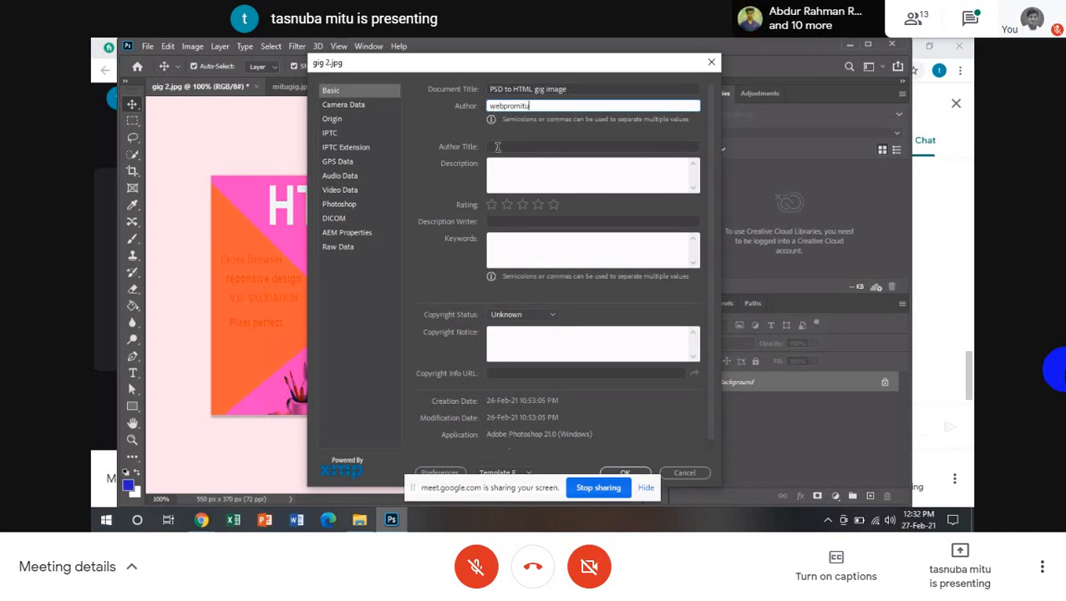
left_click(497, 147)
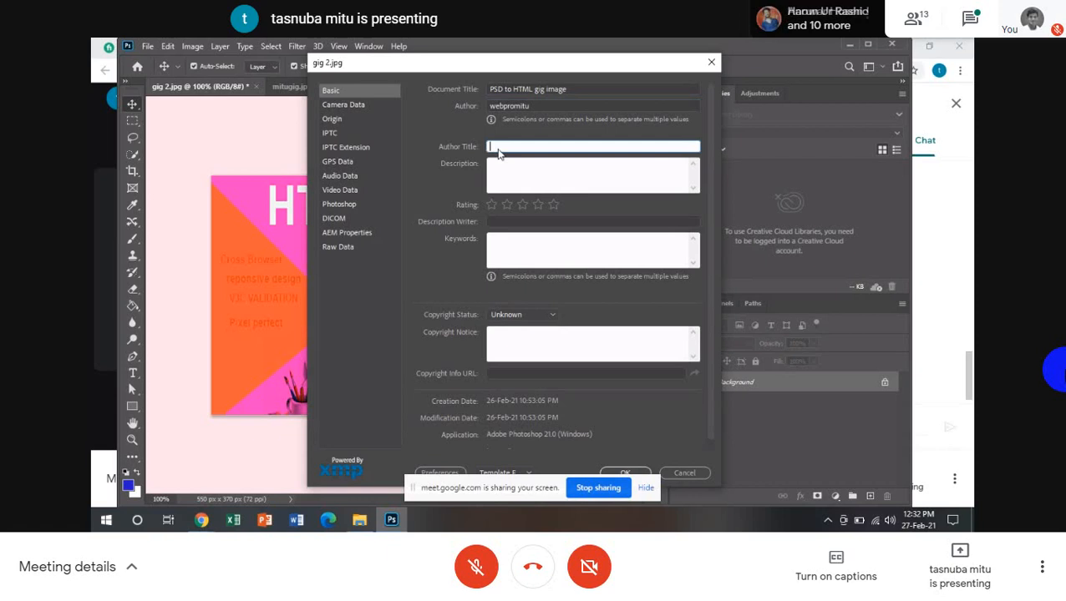
type("We")
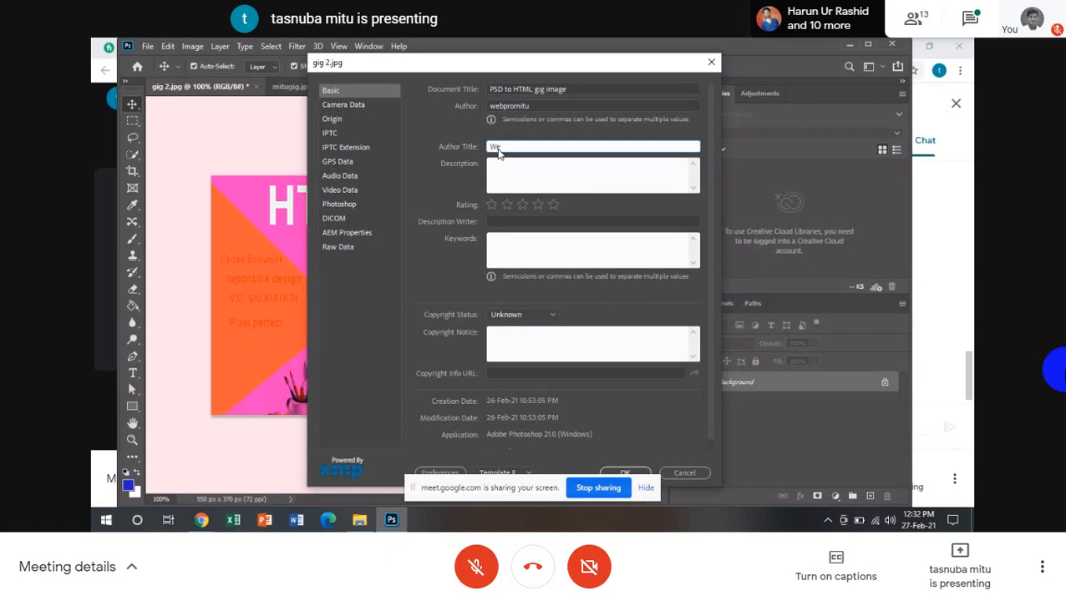
type("b dev")
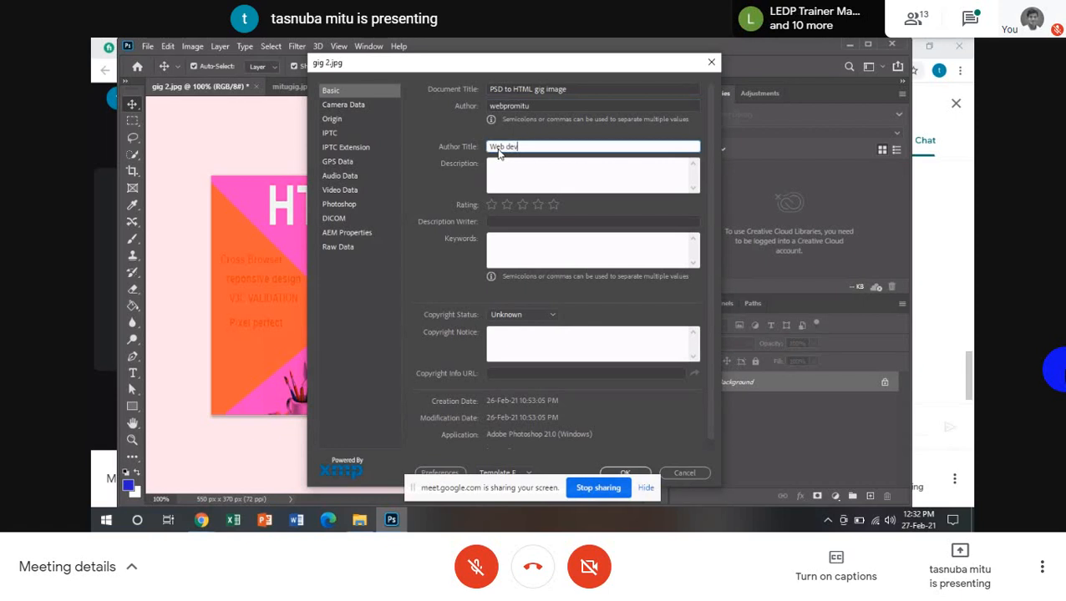
type("eloper")
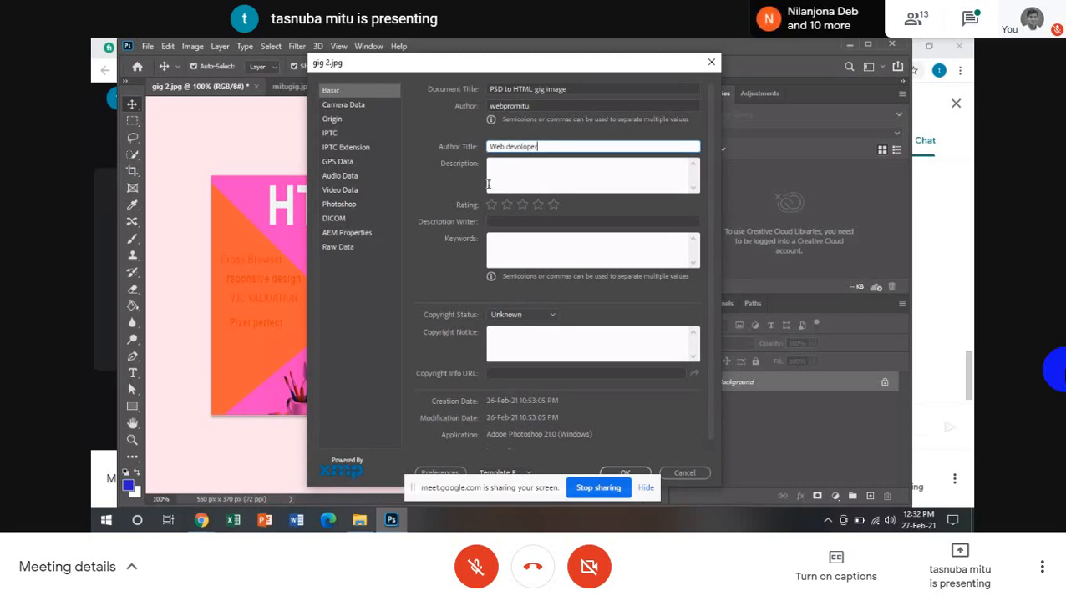
Return to the Description & FAQ step of the Fiverr gig editor
left_click(198, 526)
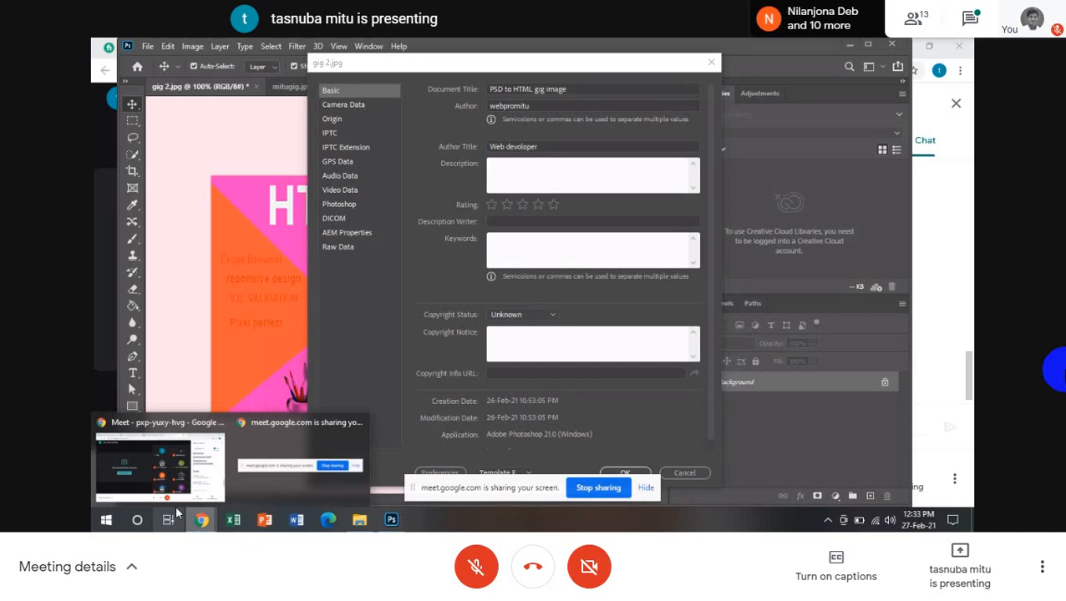
left_click(131, 448)
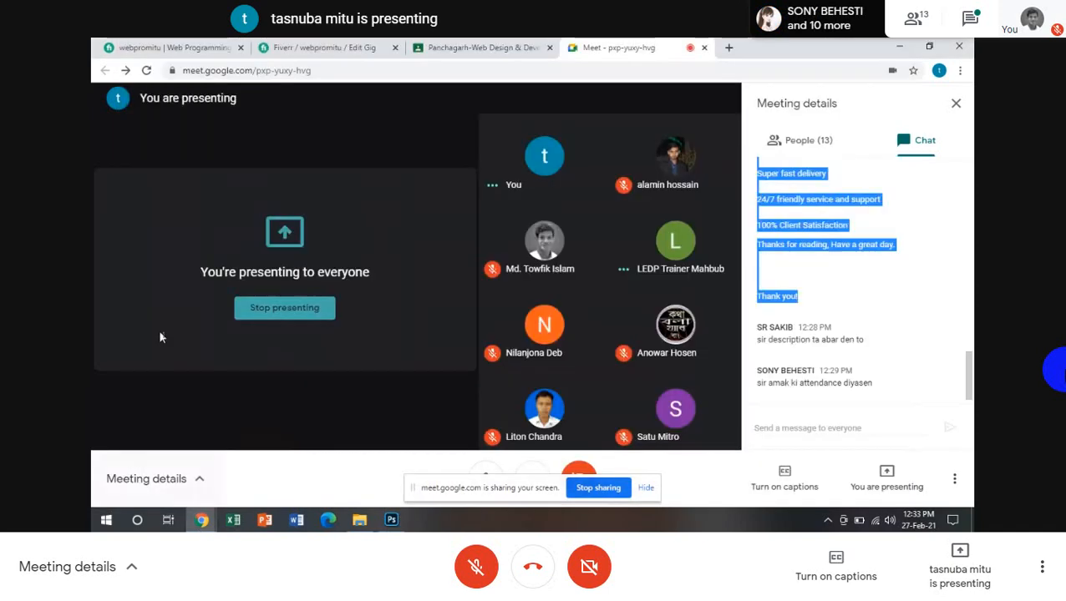
left_click(352, 47)
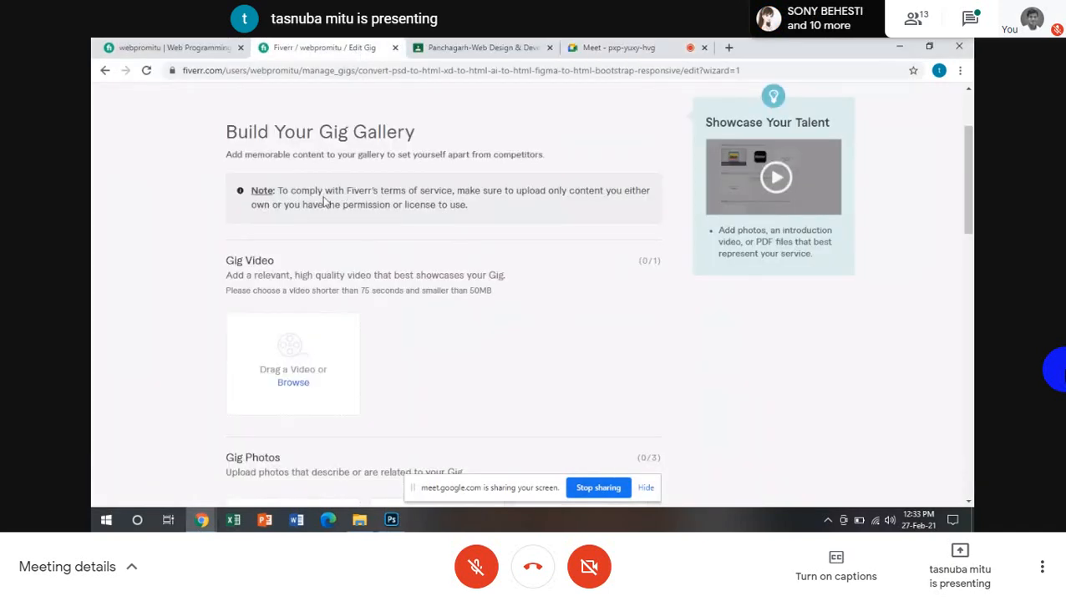
mouse_move(376, 278)
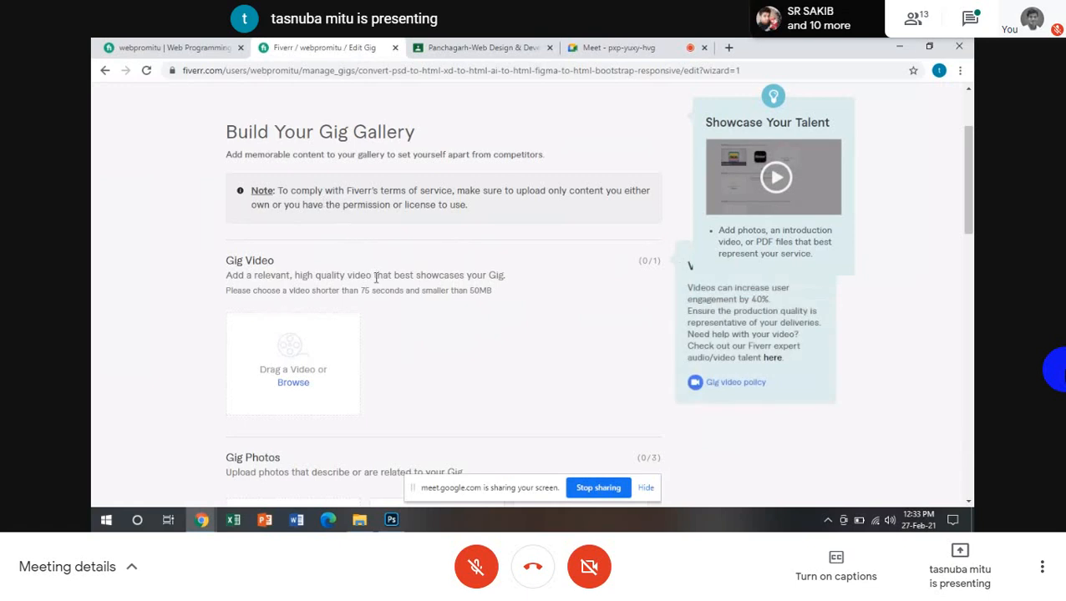
scroll(387, 254, "up", 2)
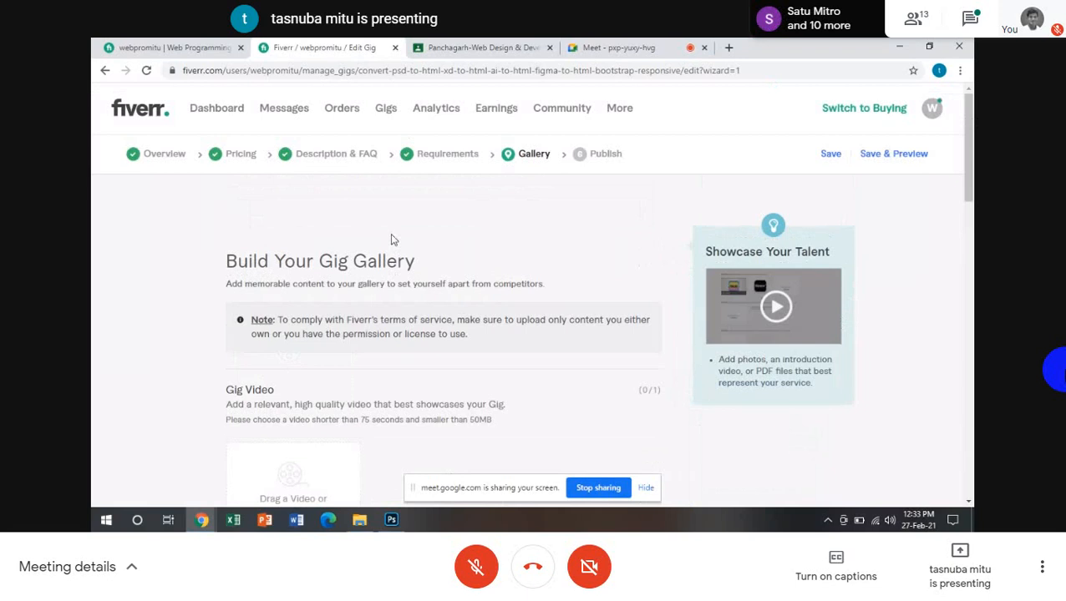
left_click(317, 157)
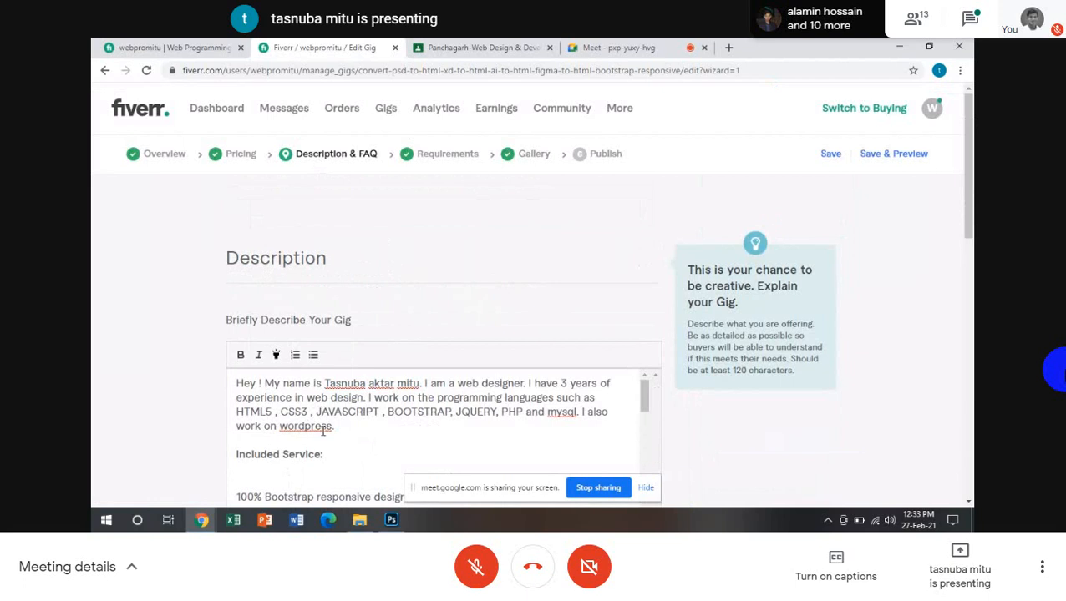
Select all of the gig description text in the editor to copy it
key("ctrl+a")
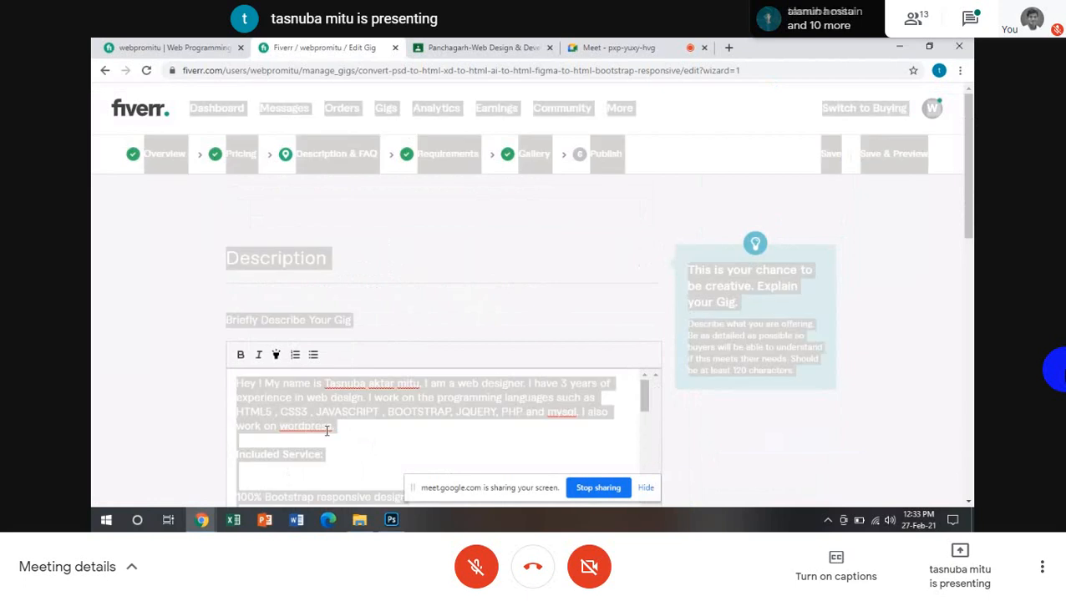
left_click(326, 430)
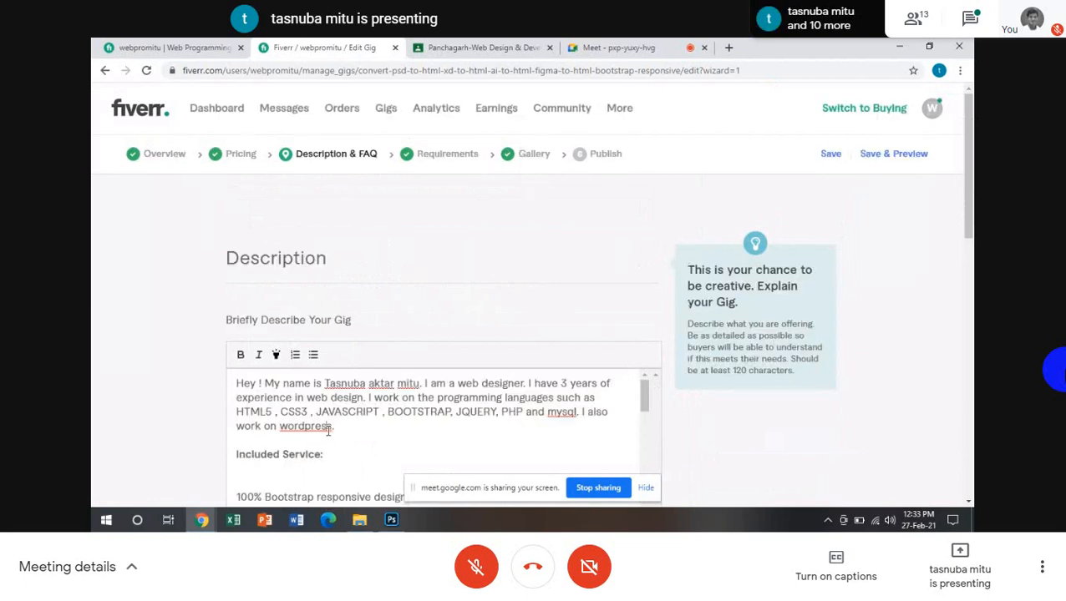
scroll(340, 422, "down", 3)
scroll(340, 421, "up", 3)
key("ctrl+a")
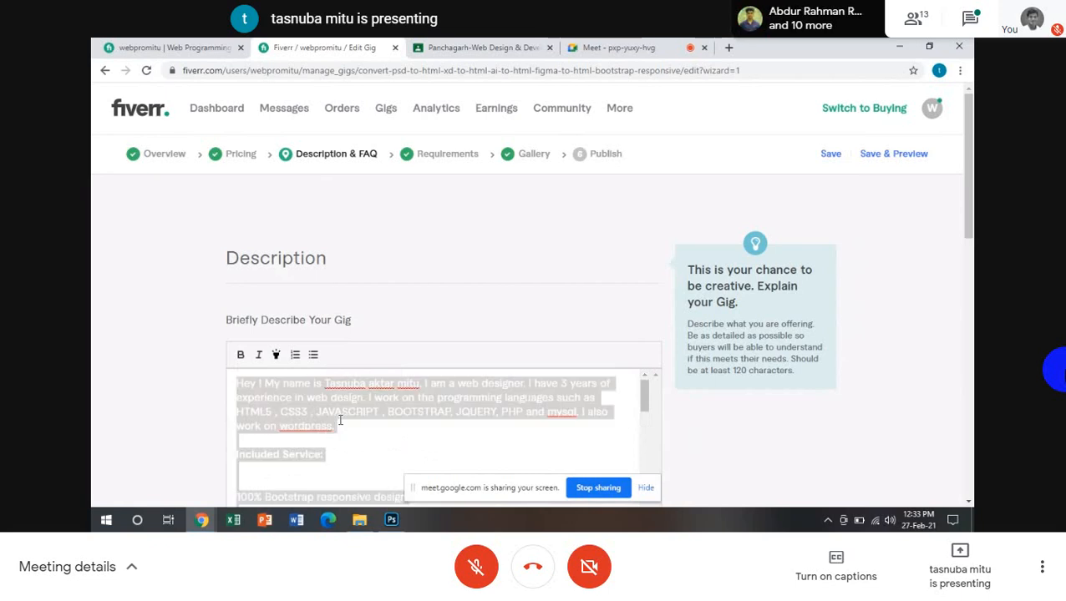
scroll(340, 420, "down", 8)
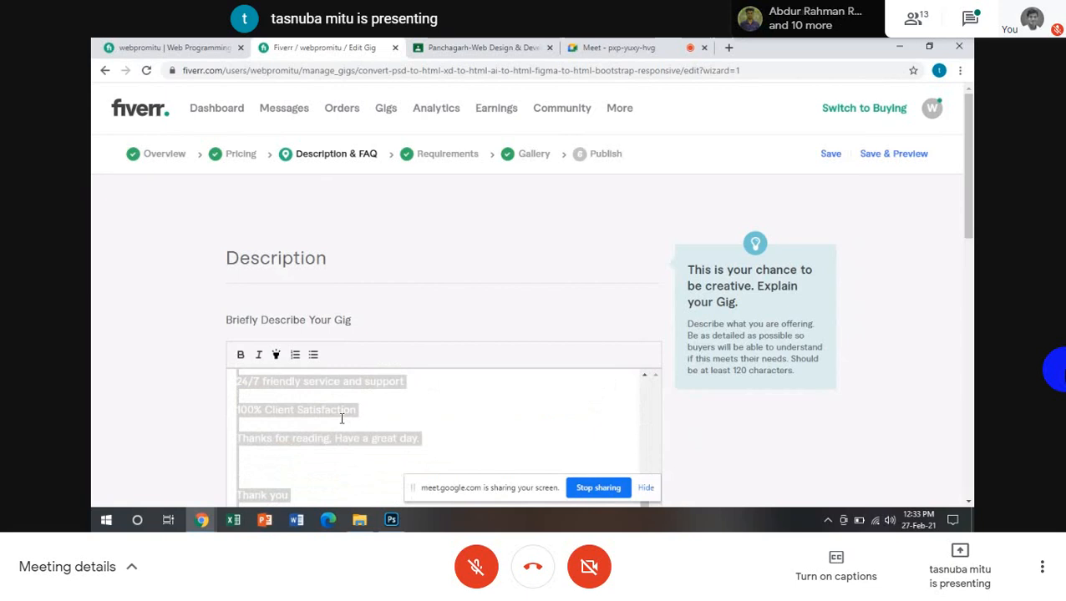
Paste the copied gig description into gig 2.jpg's Description field
left_click(391, 521)
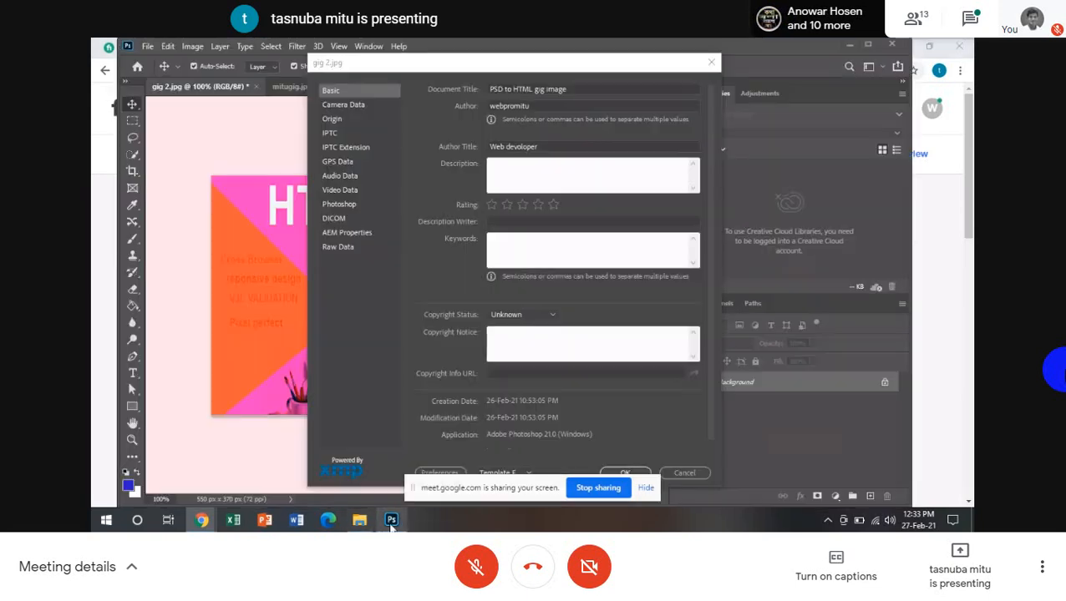
left_click(490, 165)
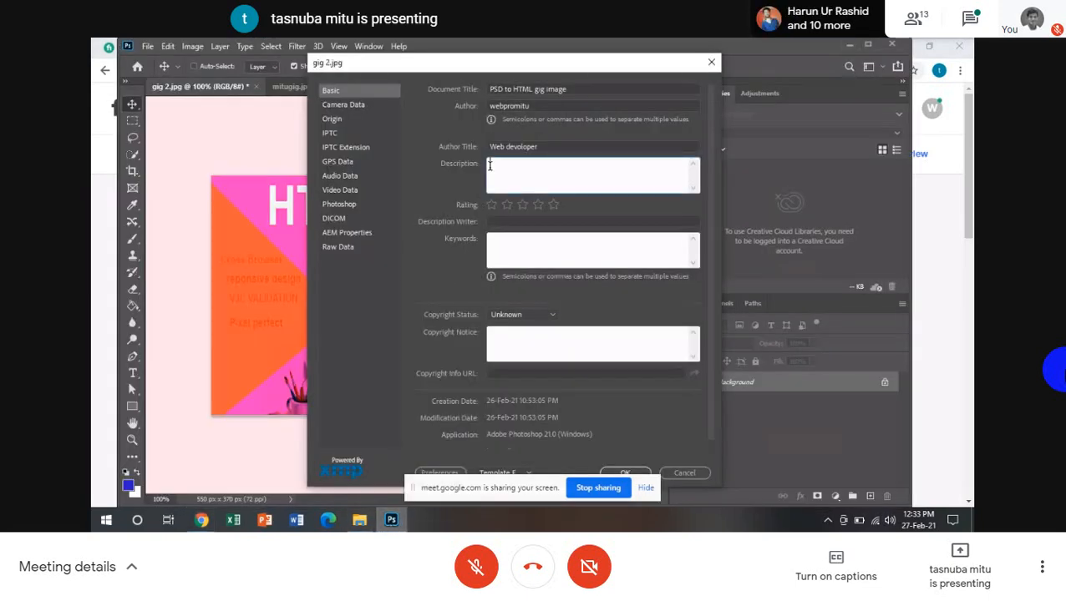
type("Thank you")
scroll(560, 176, "up", 4)
scroll(559, 176, "up", 4)
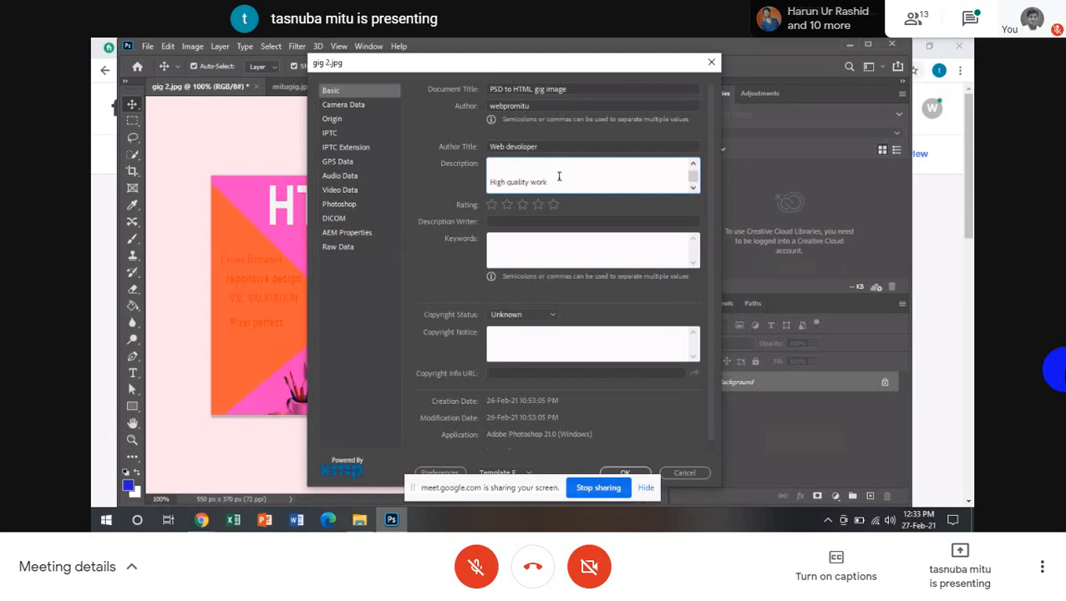
scroll(559, 176, "up", 2)
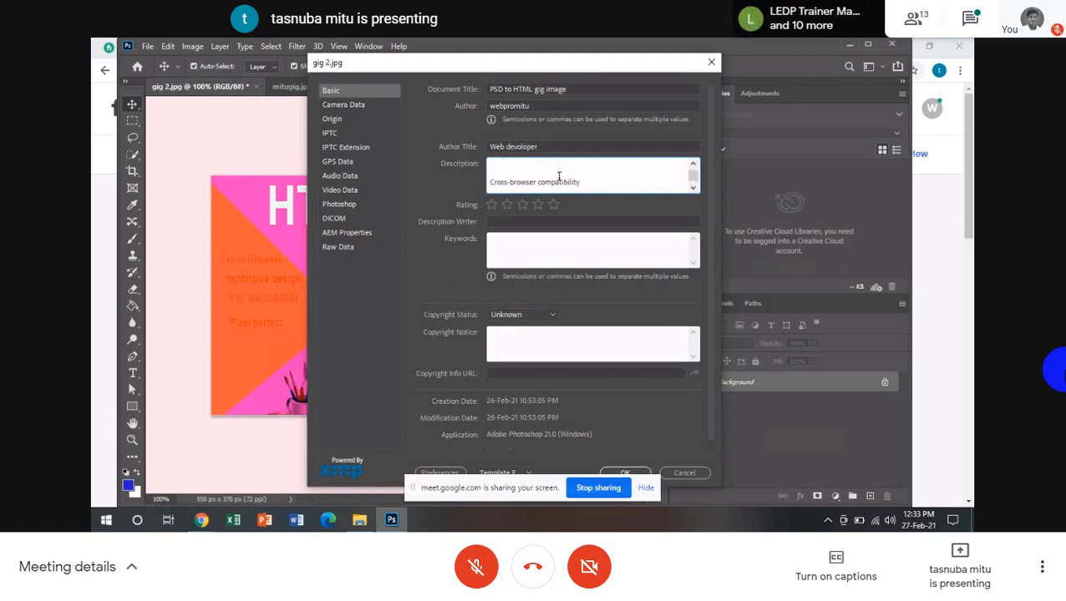
Give the image a five-star rating and keywords 'PSD to HTML ,Bootstrap ,'
left_click(555, 204)
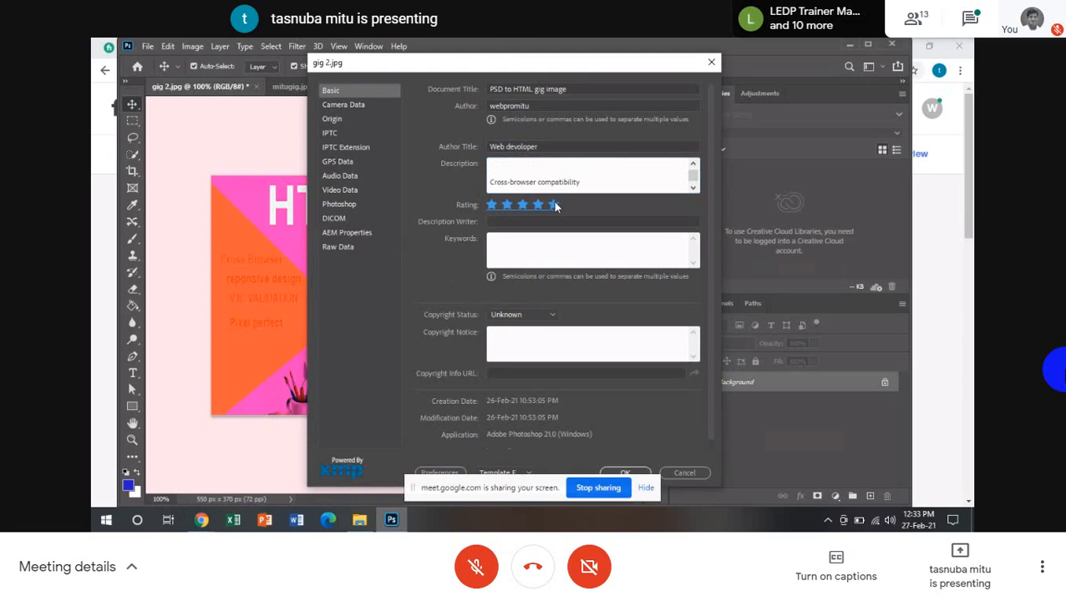
left_click(491, 239)
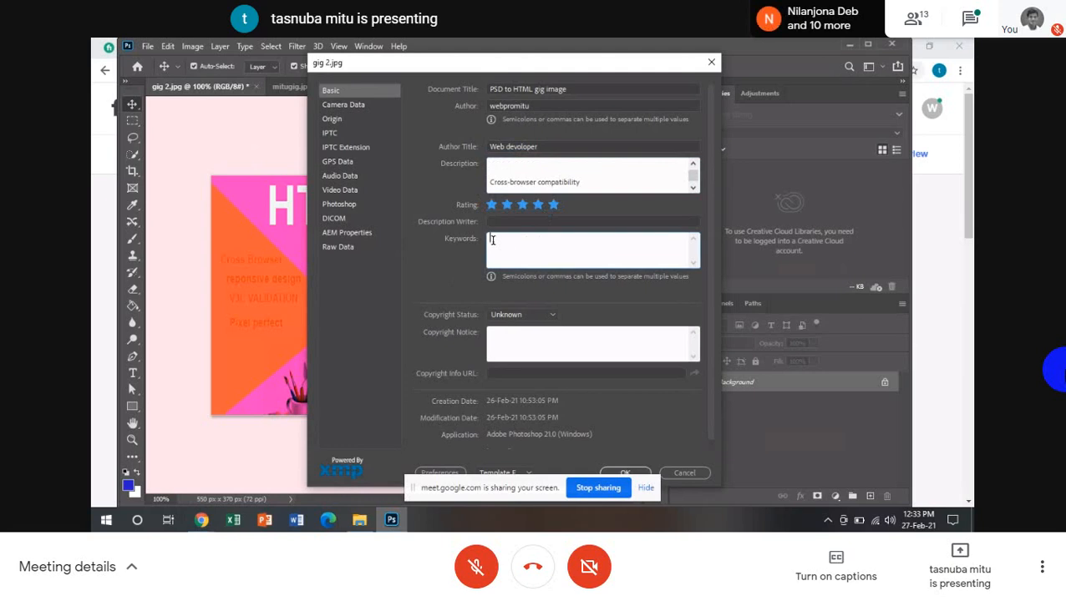
type("PSD to")
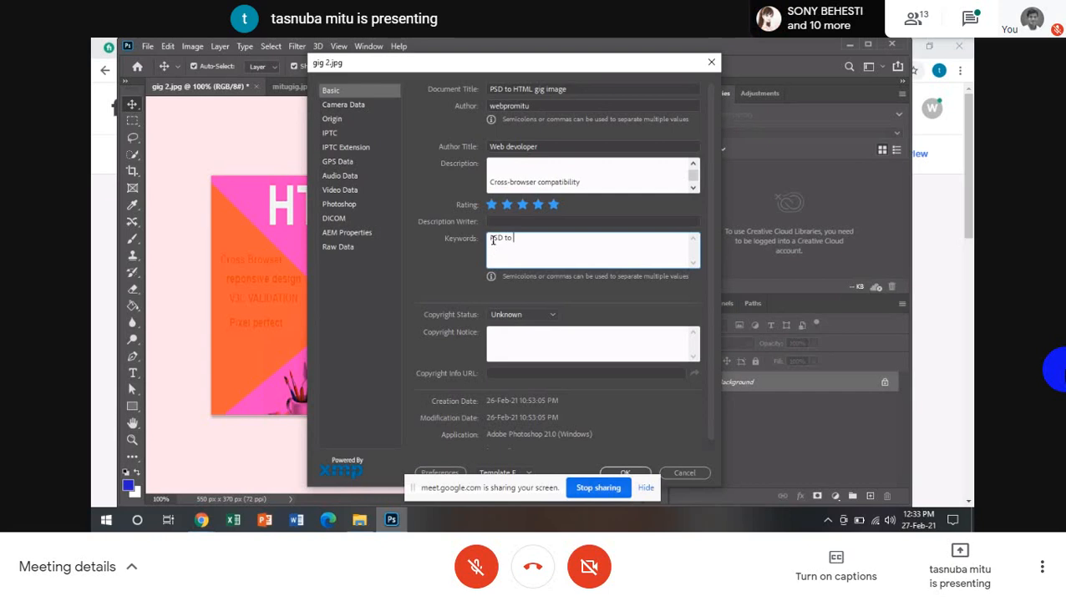
type(" HTML")
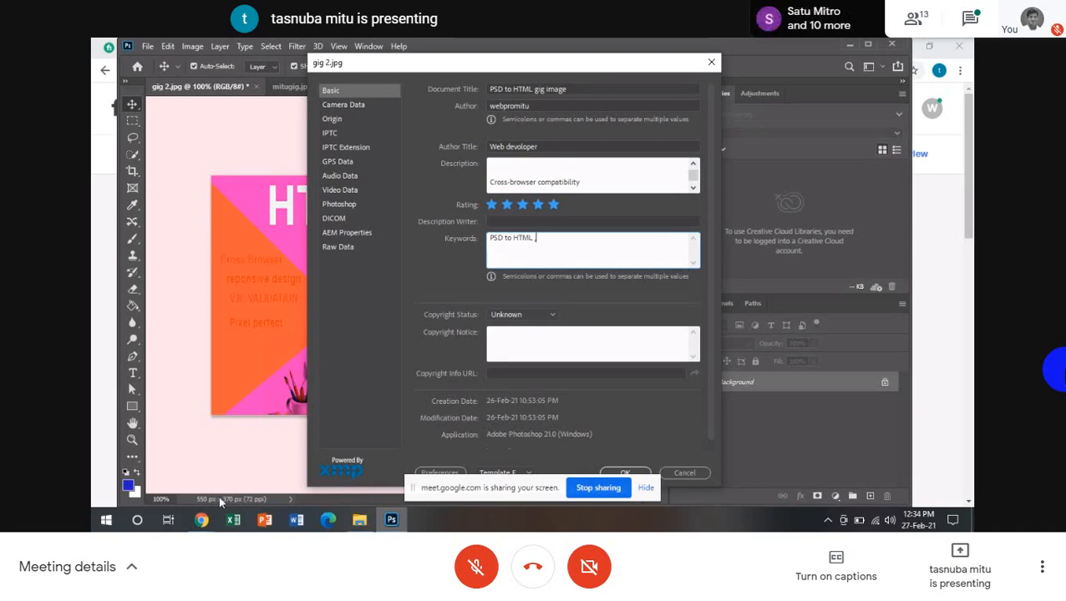
left_click(201, 521)
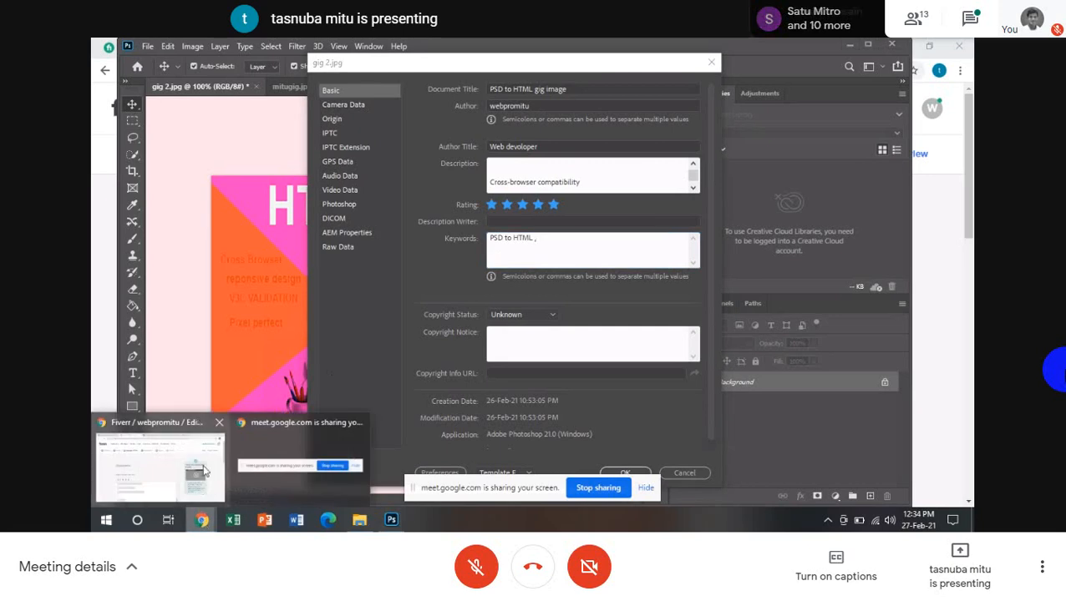
left_click(192, 457)
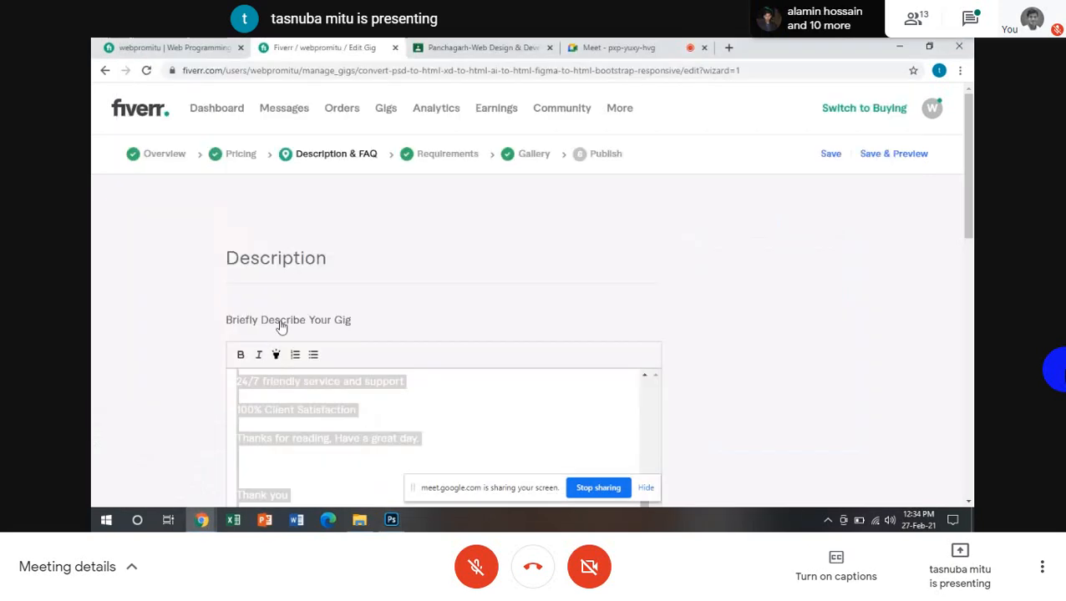
left_click(614, 48)
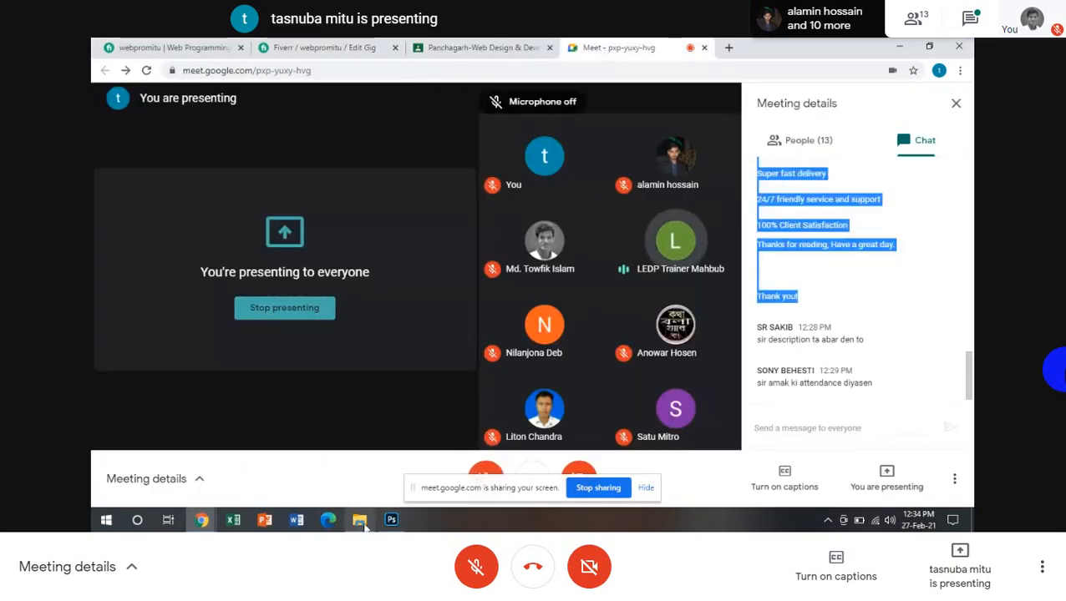
left_click(391, 519)
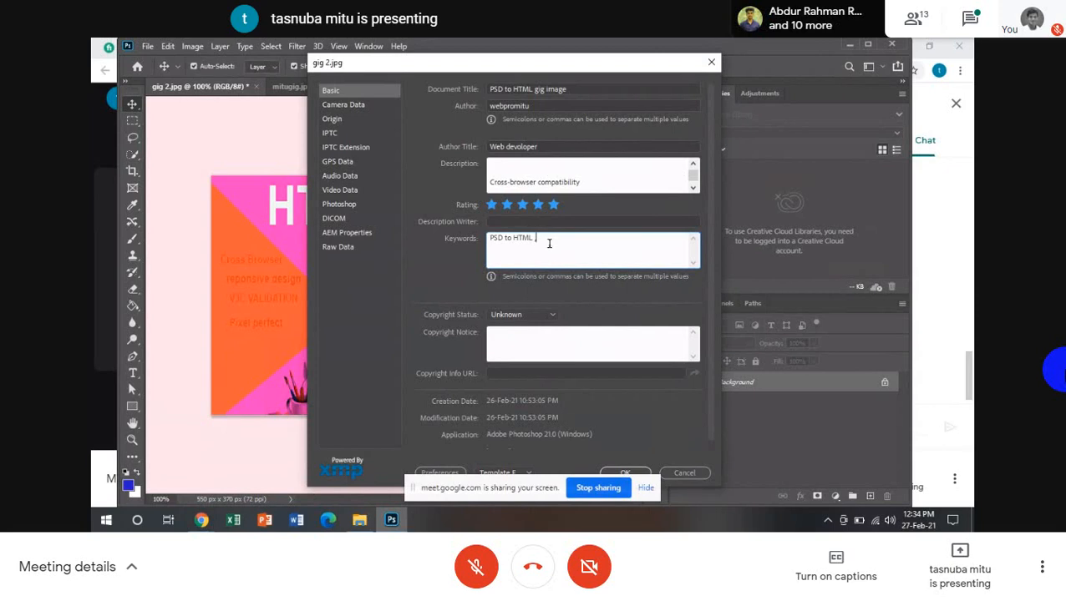
type("Boot")
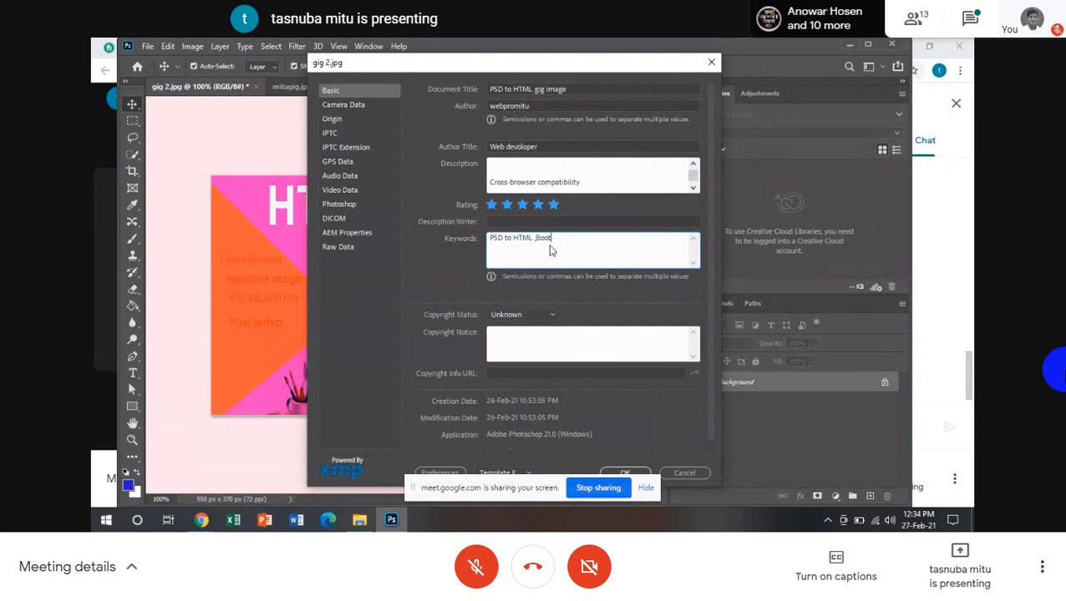
type("strap")
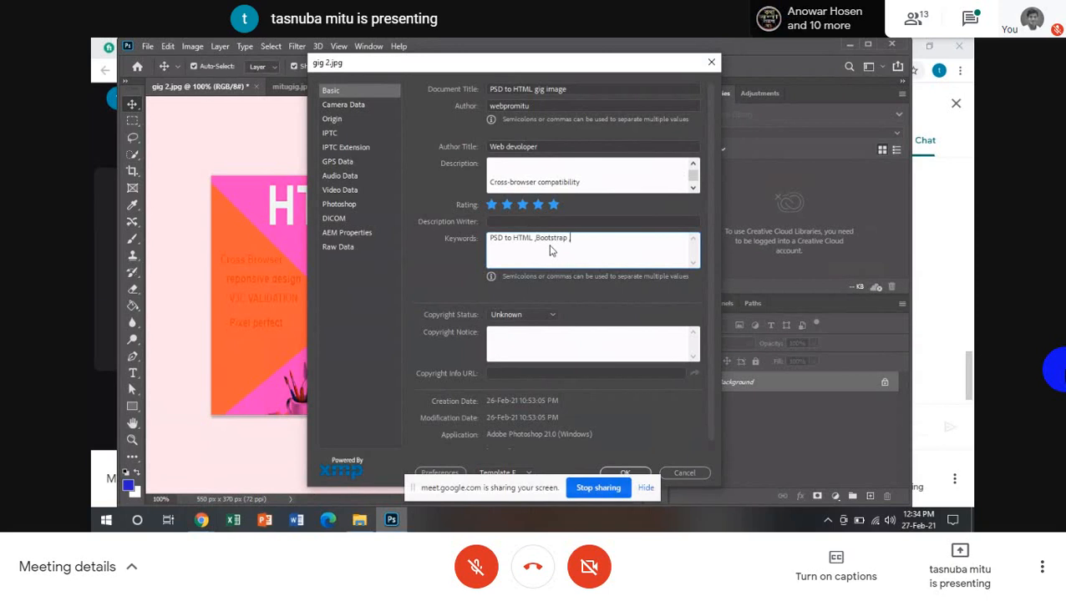
type(",")
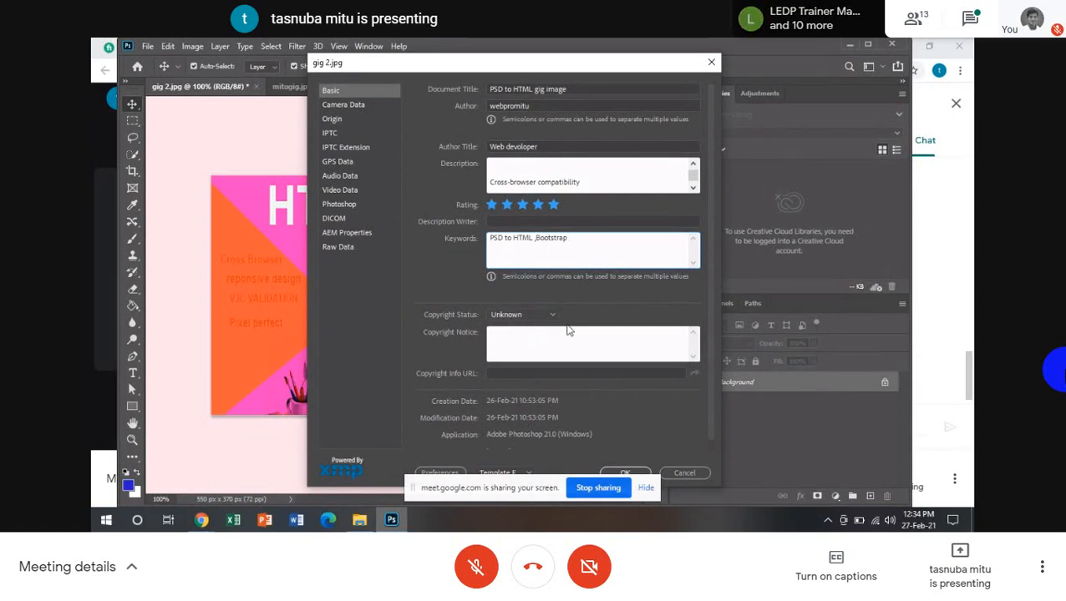
Paste the Fiverr gig page URL as Copyright Info URL and apply the metadata
left_click(496, 373)
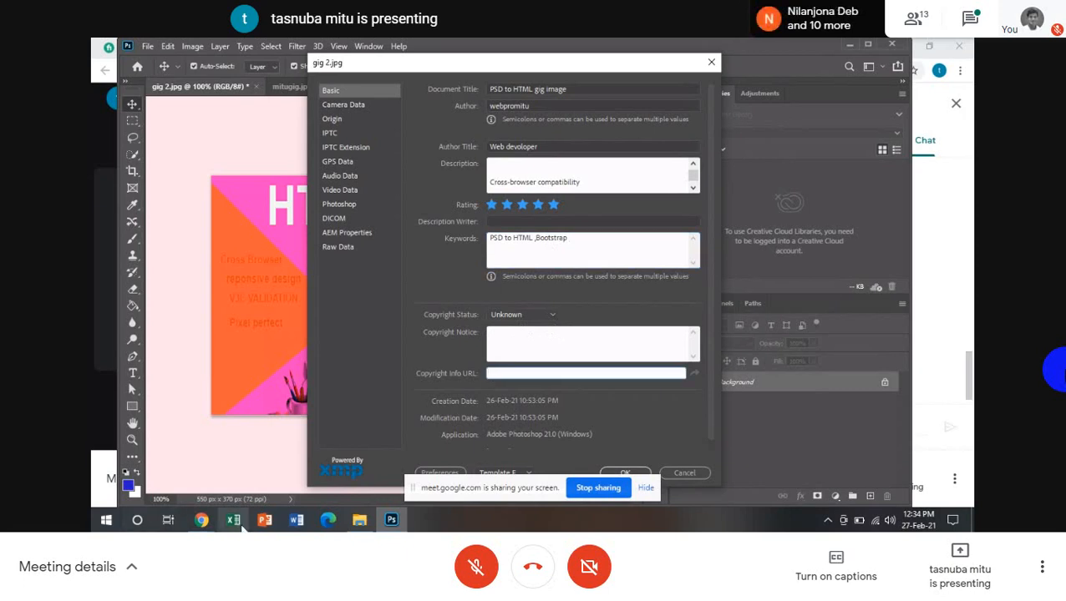
left_click(201, 520)
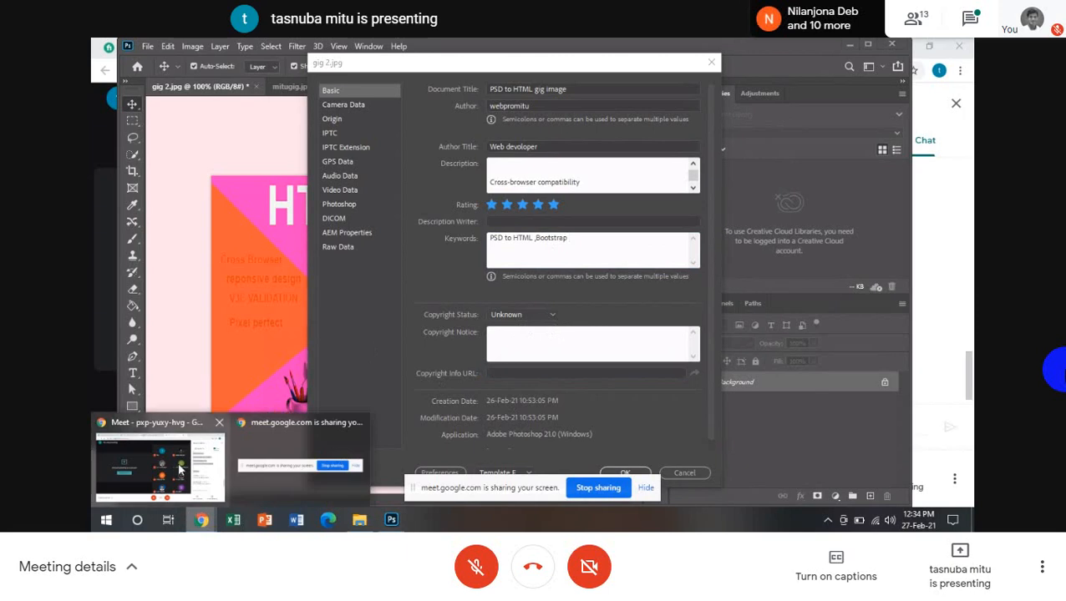
left_click(178, 470)
left_click(318, 47)
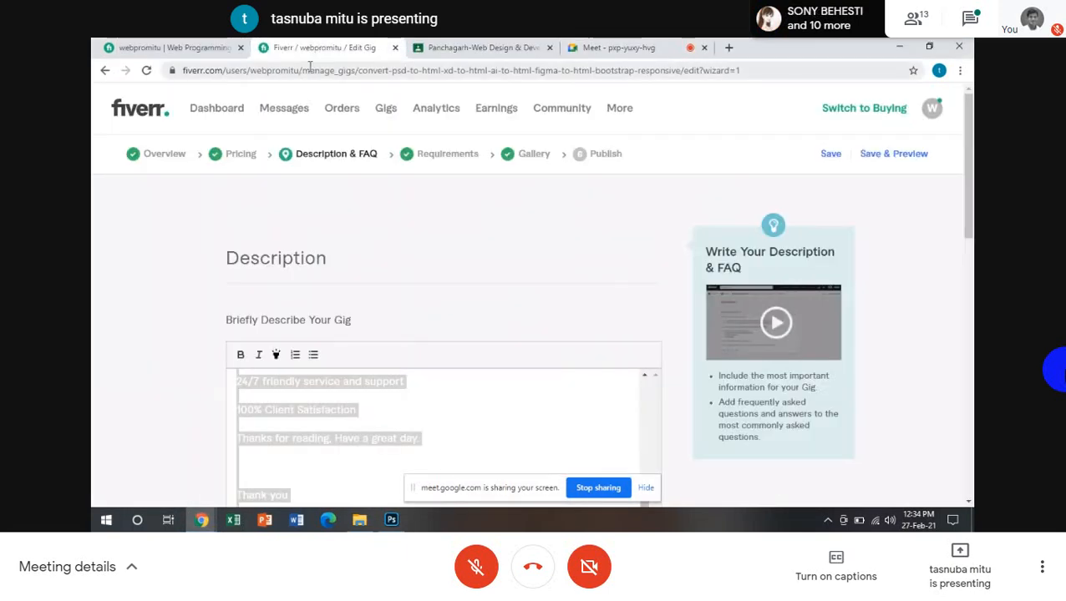
left_click(331, 74)
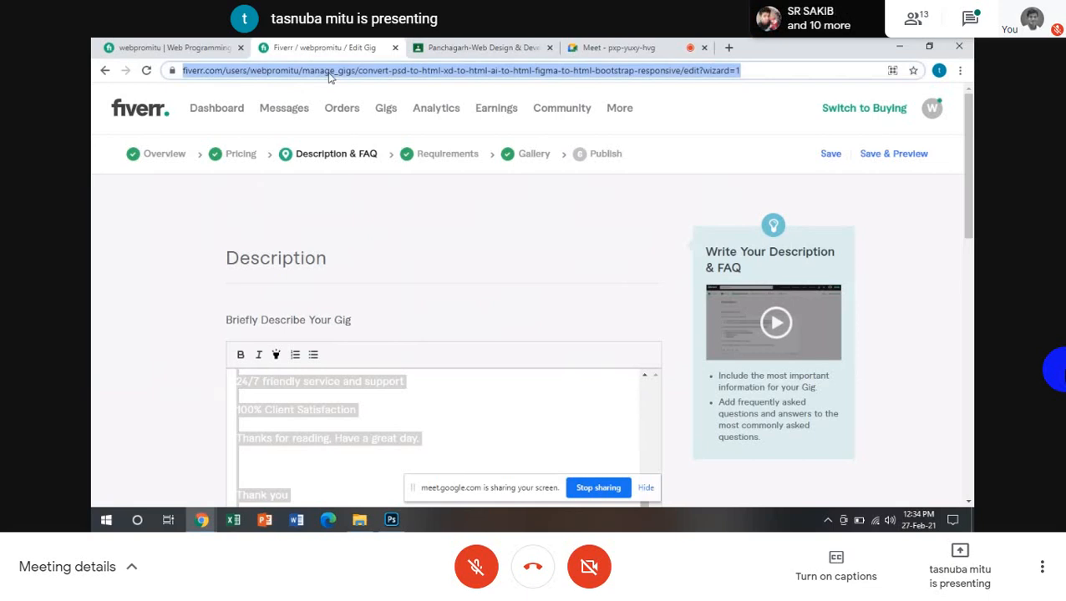
left_click(389, 521)
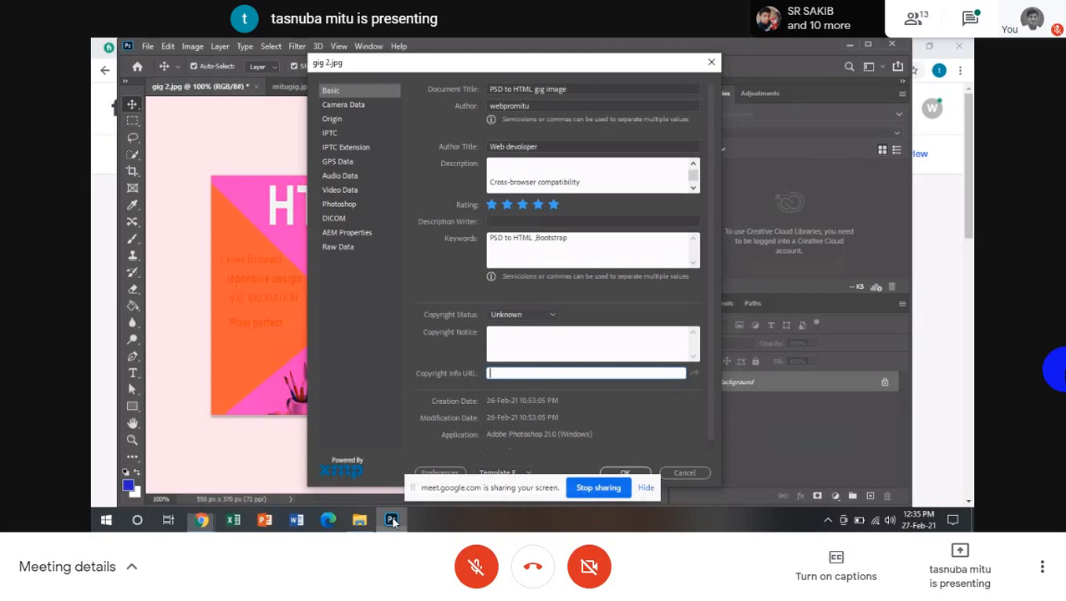
key("ctrl+v")
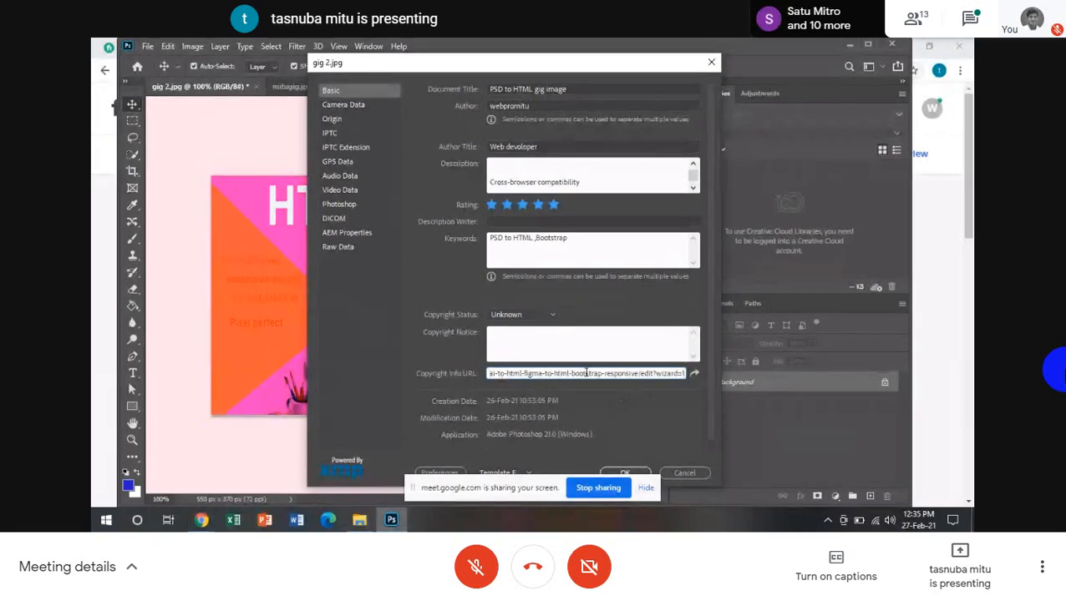
scroll(627, 410, "down", 1)
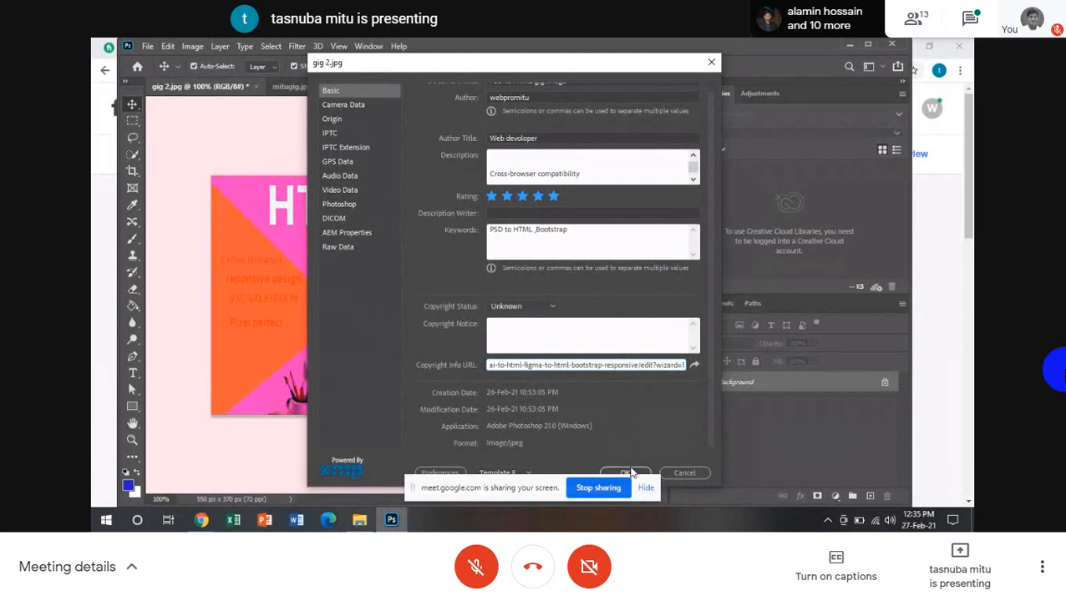
left_click(628, 473)
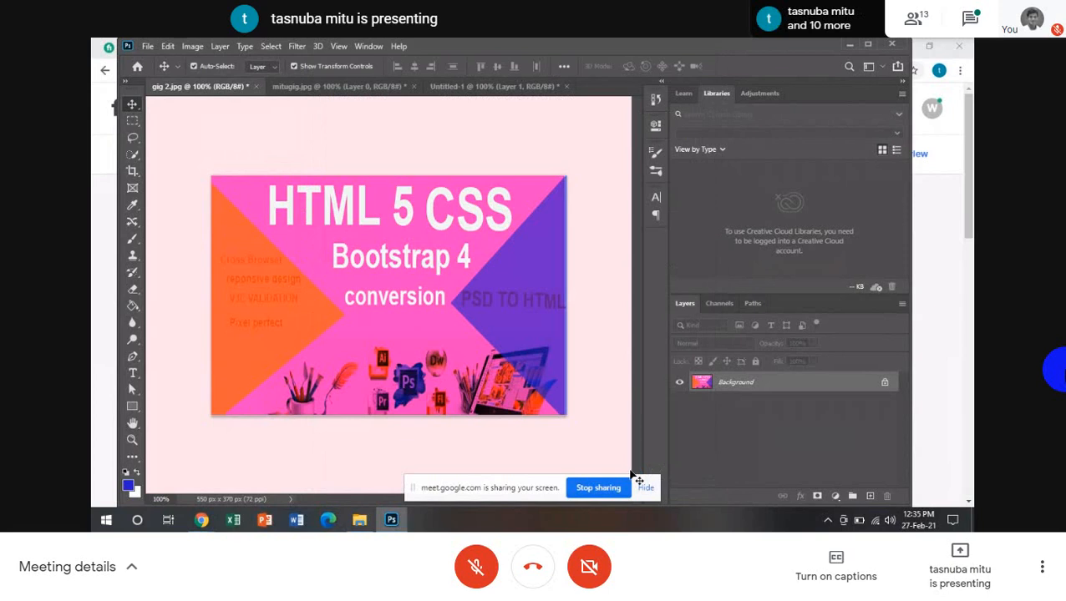
Save the image to the computer as JPEG named 'PSD to HTML gig image'
left_click(148, 48)
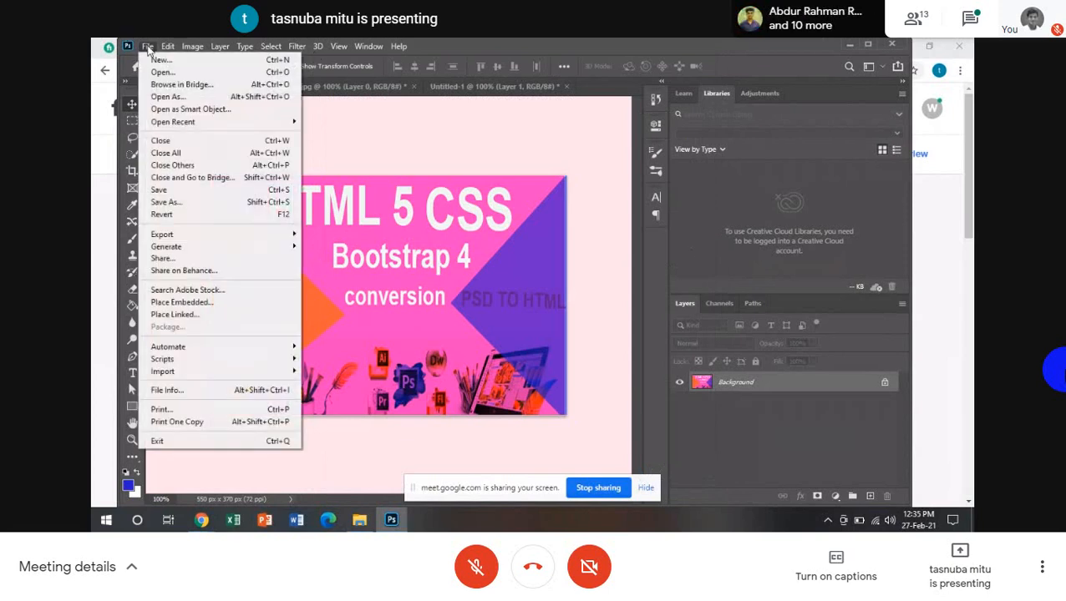
left_click(171, 204)
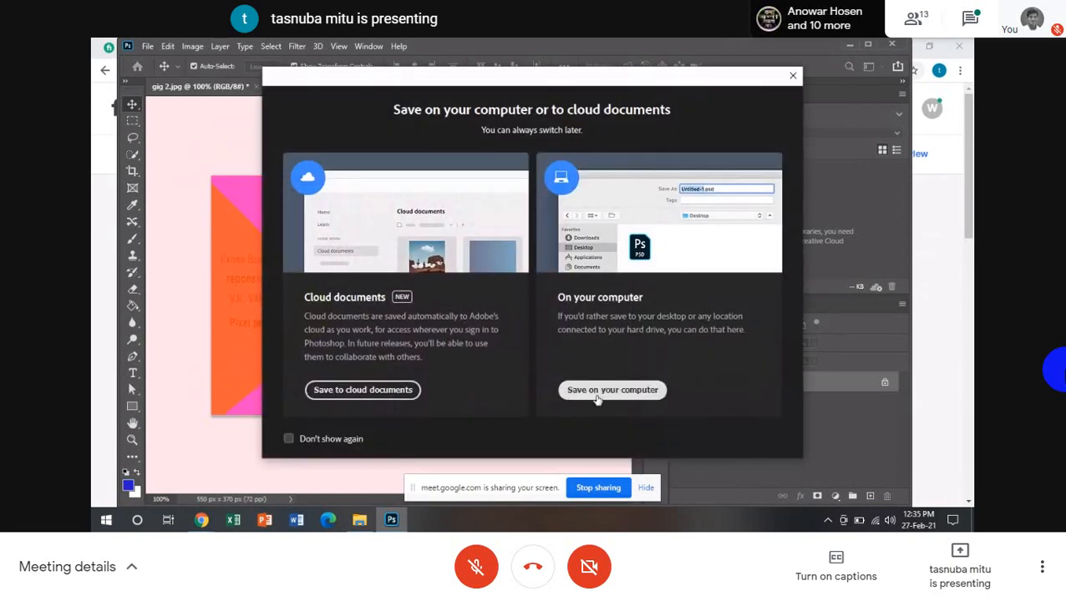
left_click(612, 390)
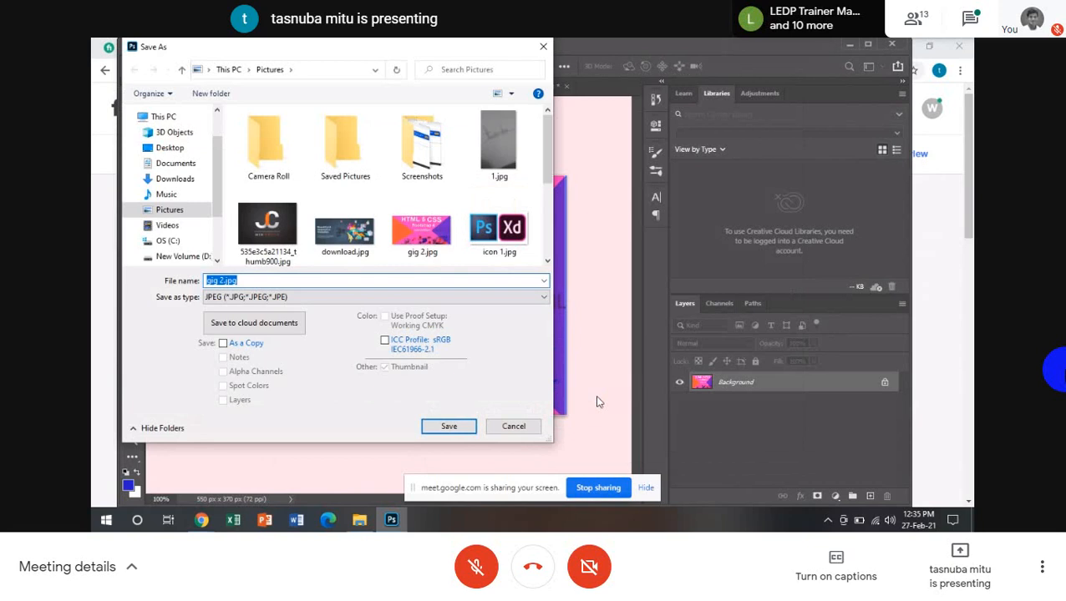
key("BackSpace")
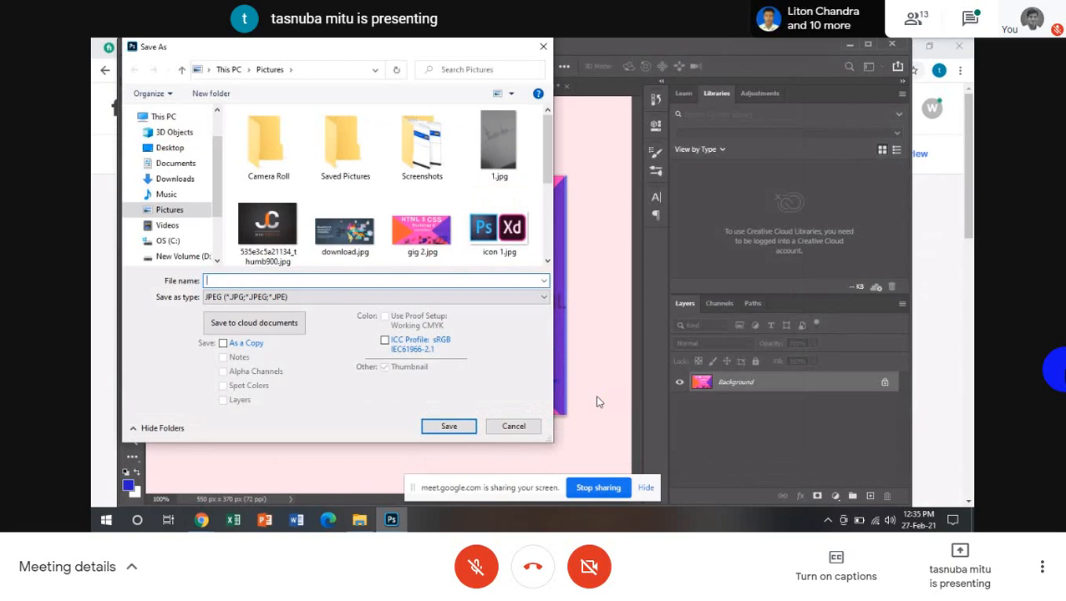
type("PSD to HT")
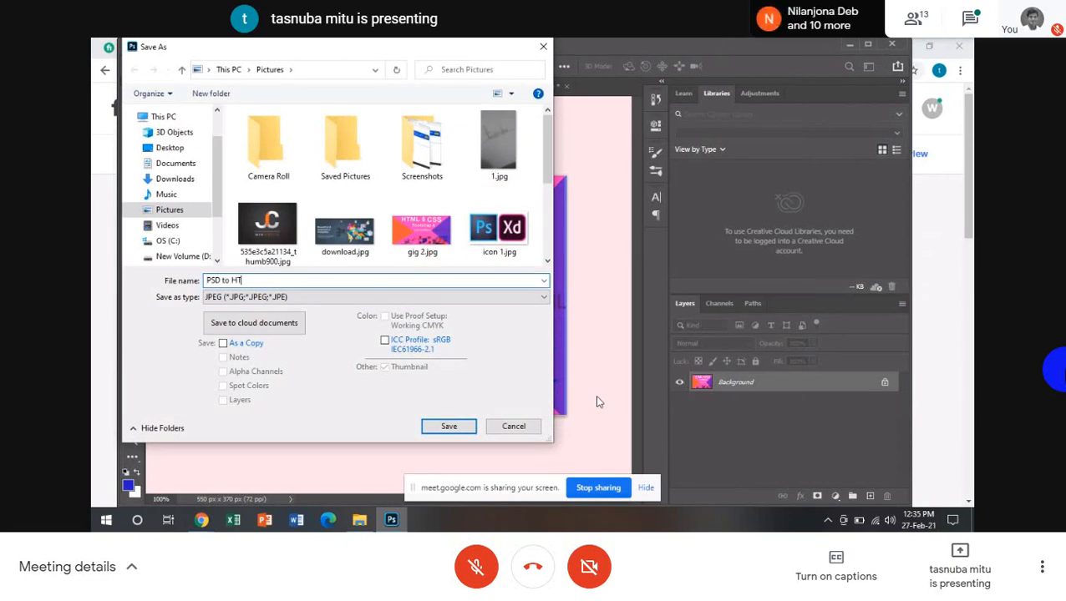
type("ML gig i")
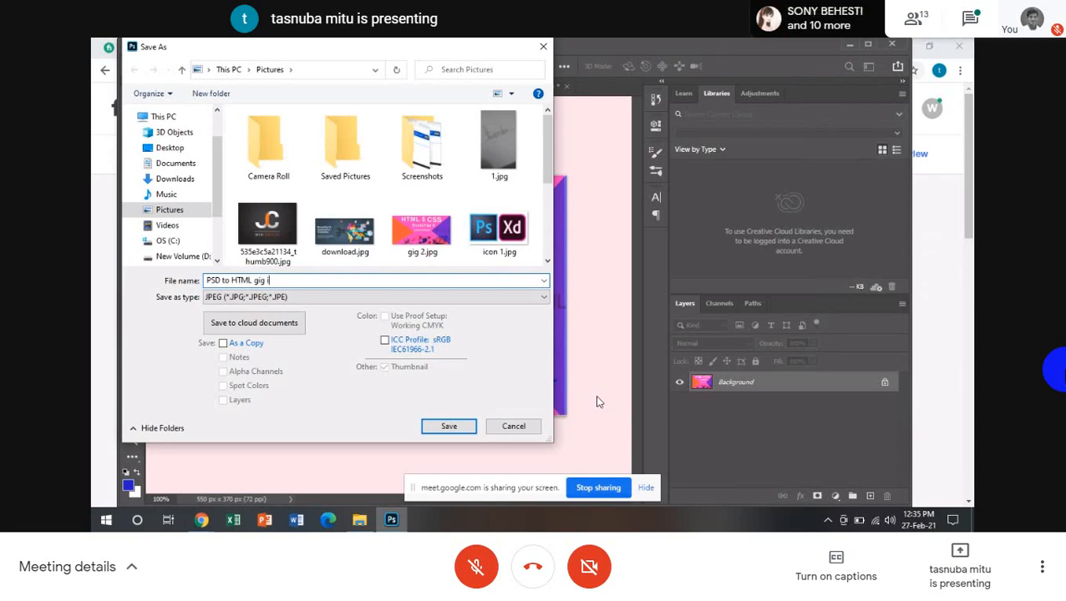
type("mage")
left_click(451, 427)
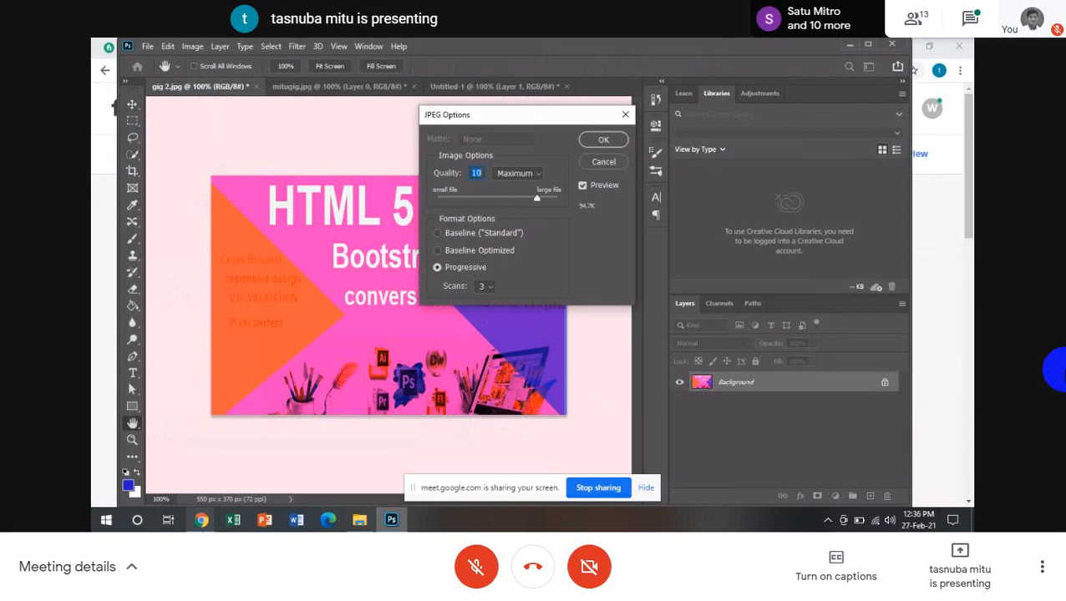
Keep the JPEG quality at Maximum and confirm the JPEG options
left_click(202, 520)
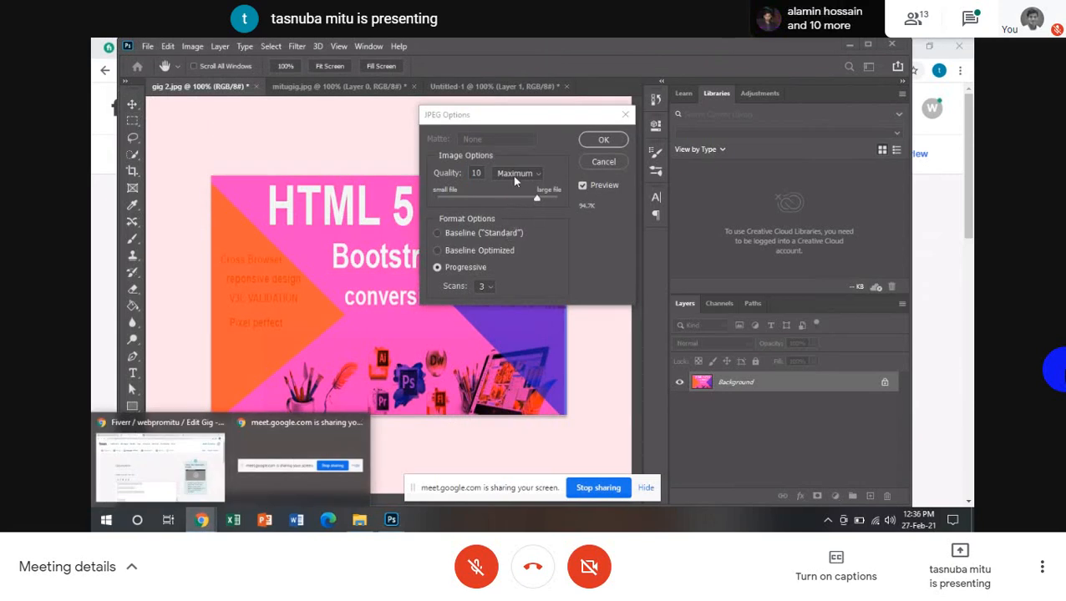
left_click(540, 175)
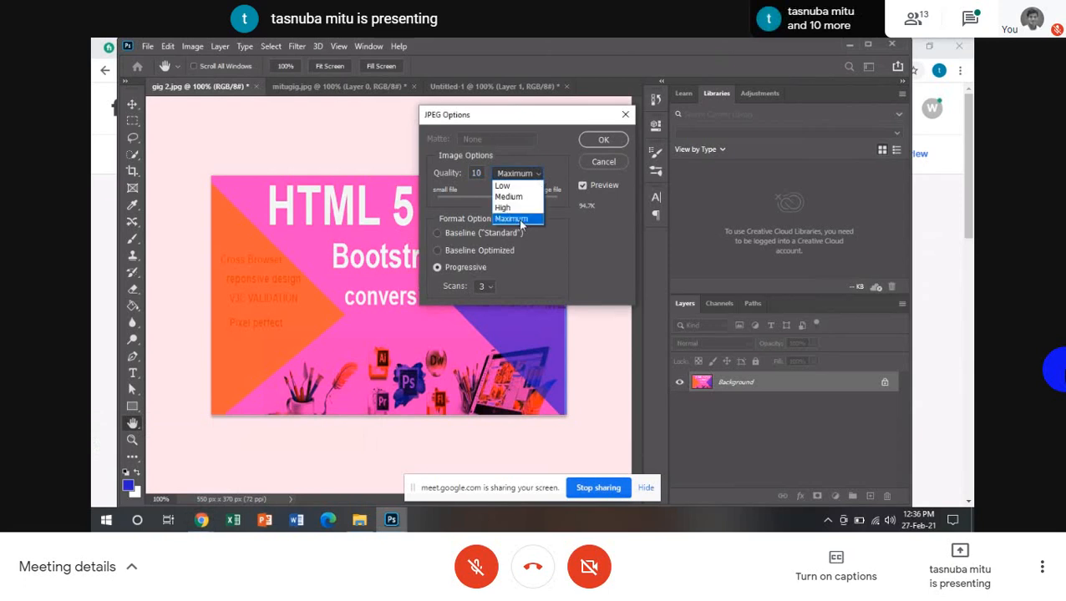
left_click(517, 219)
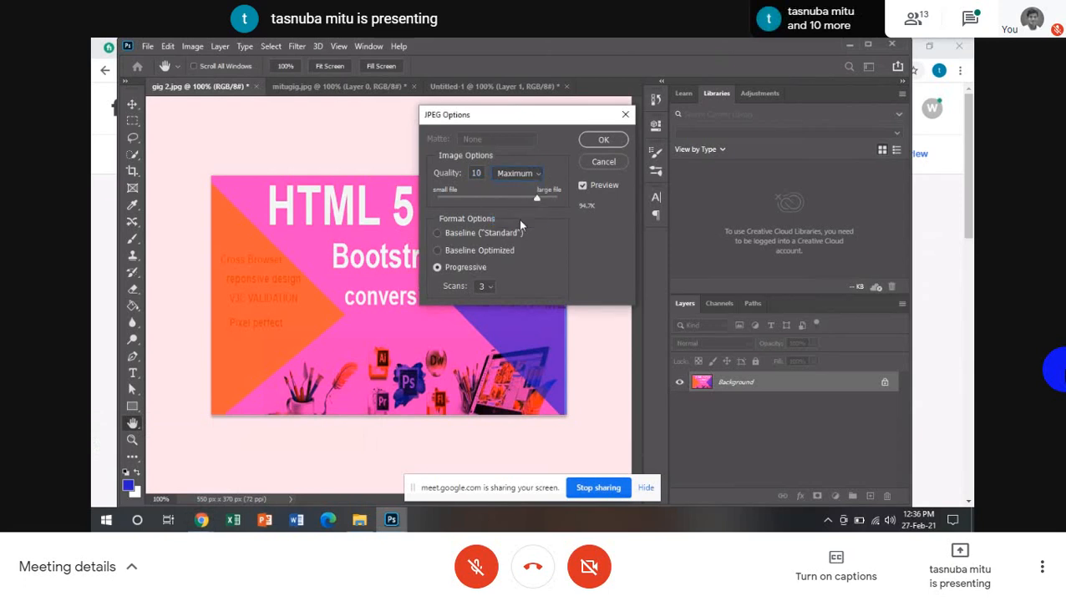
left_click(607, 140)
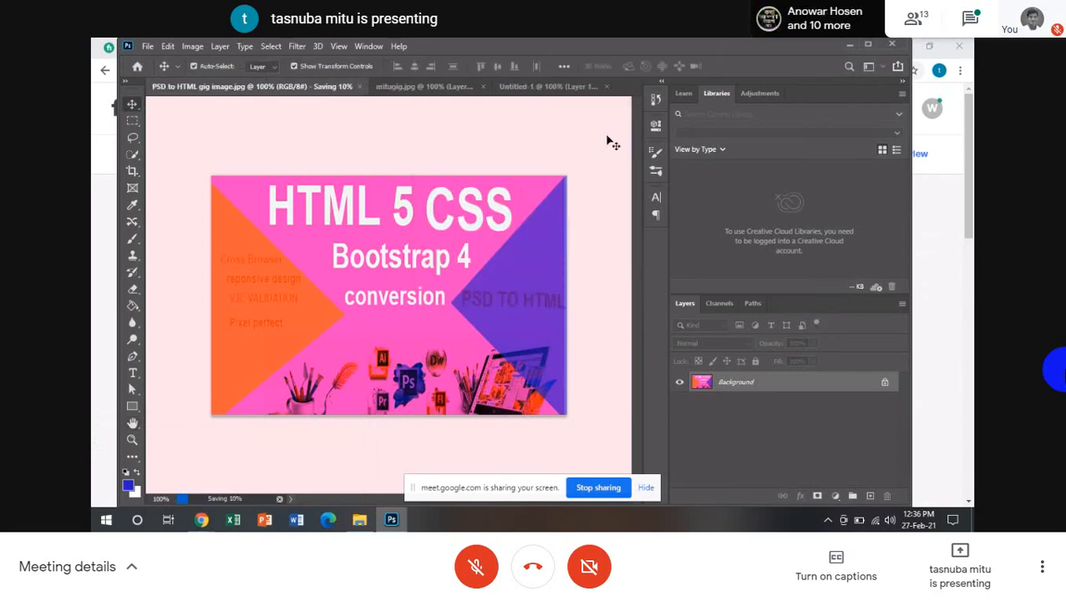
Switch Photoshop to the mitugig.jpg banner and turn the Meet microphone on
left_click(372, 90)
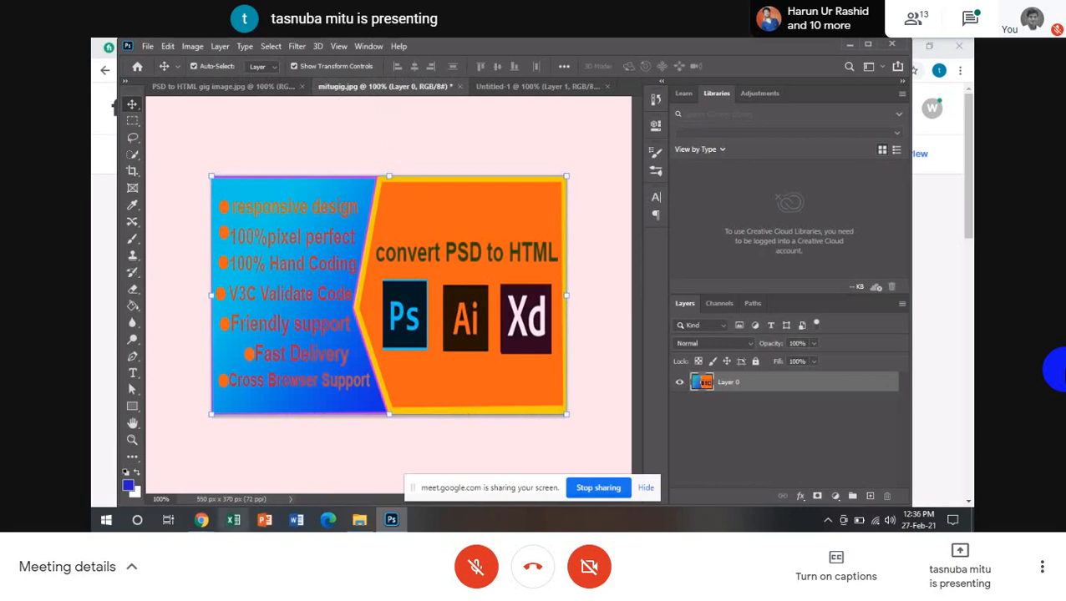
mouse_move(211, 525)
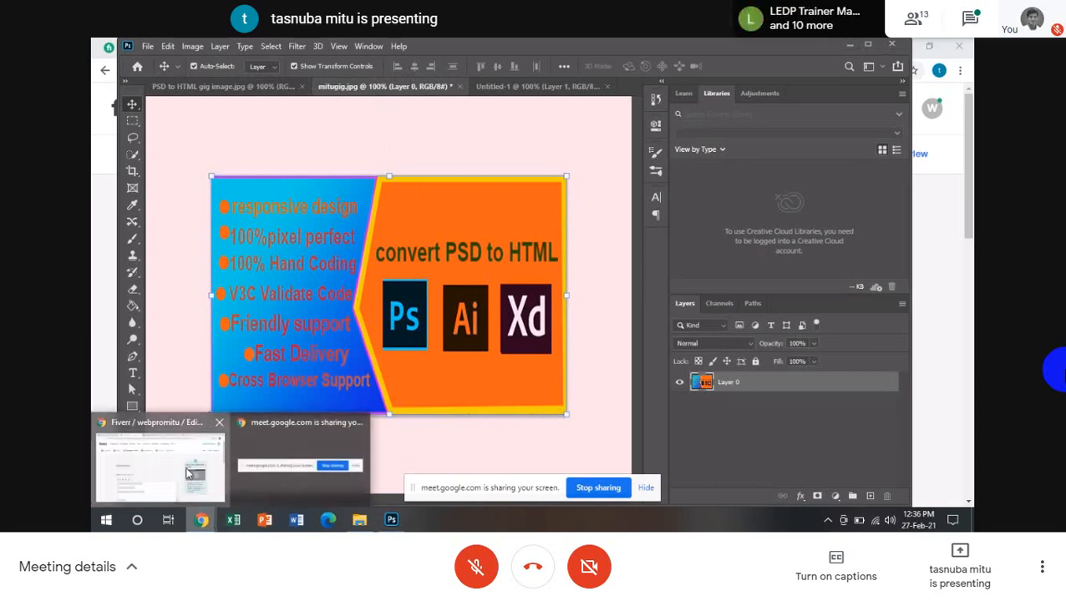
left_click(188, 472)
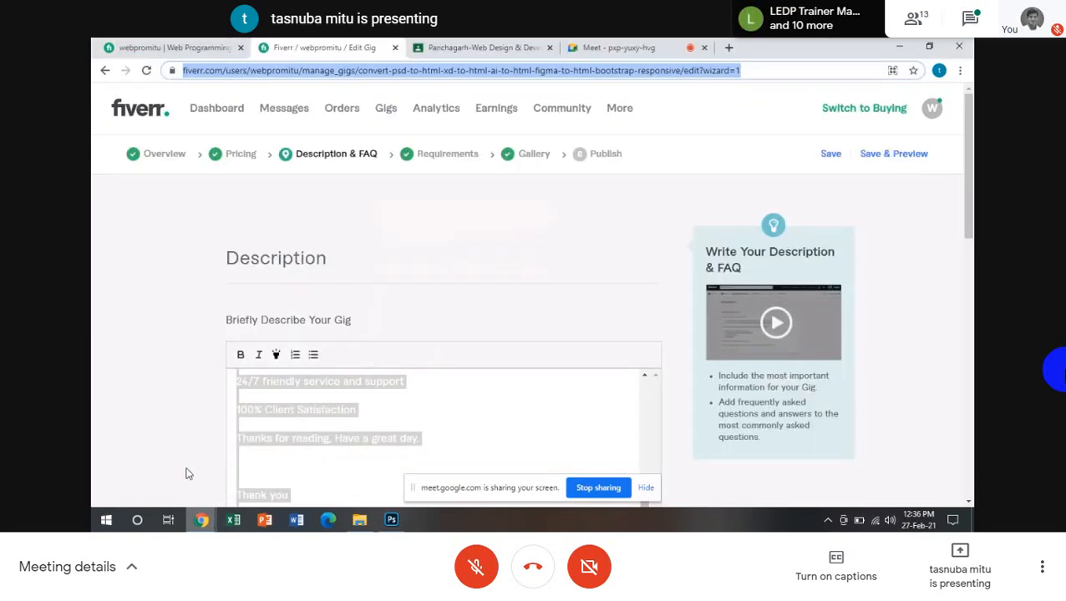
left_click(622, 47)
left_click(478, 475)
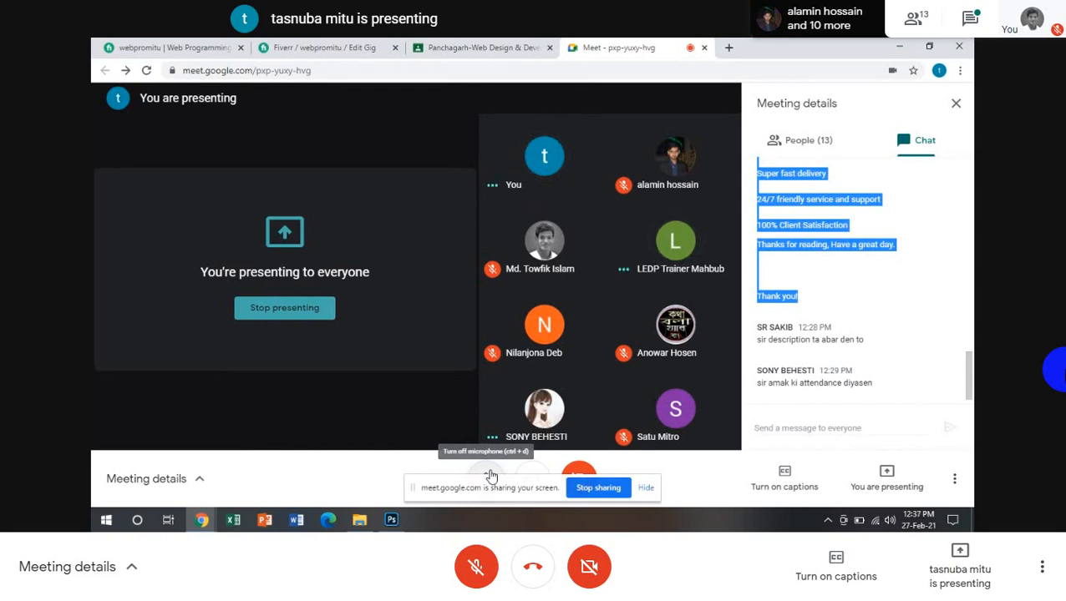
Toggle the Meet microphone back to muted and return to Photoshop
left_click(490, 475)
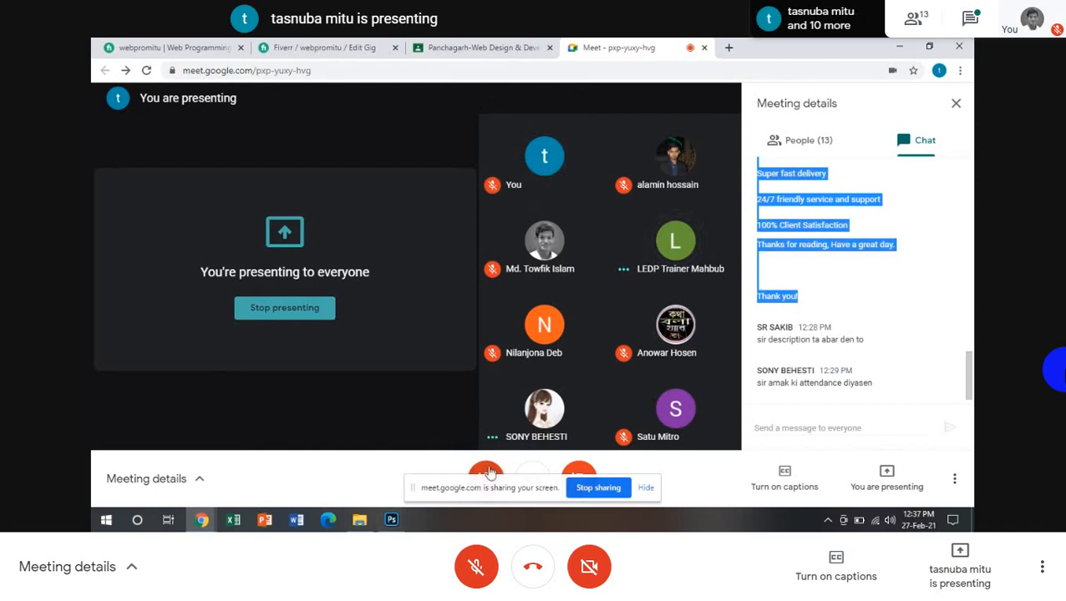
left_click(490, 473)
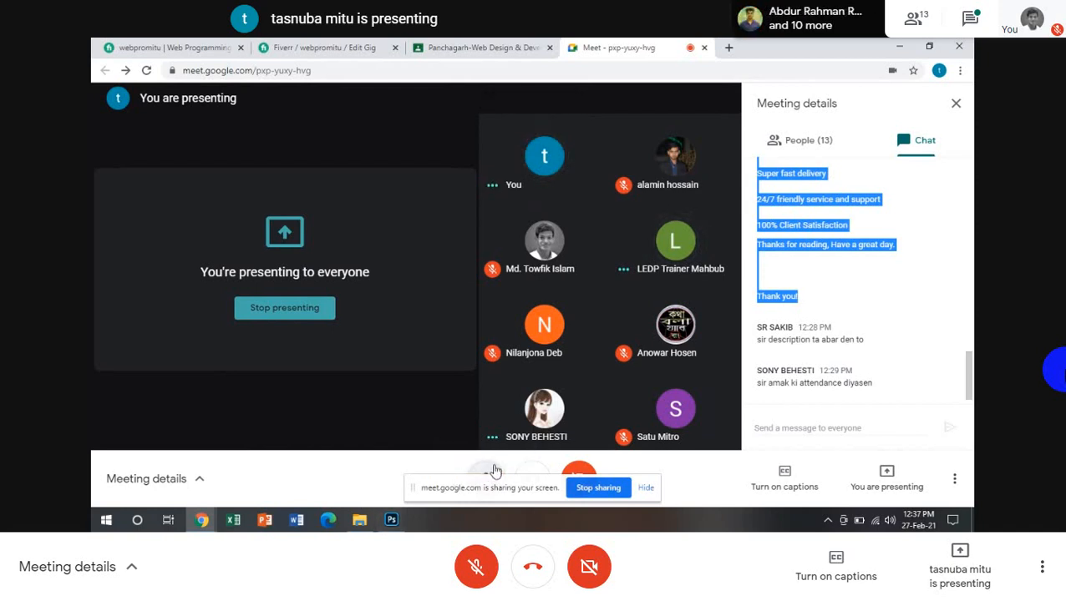
left_click(491, 472)
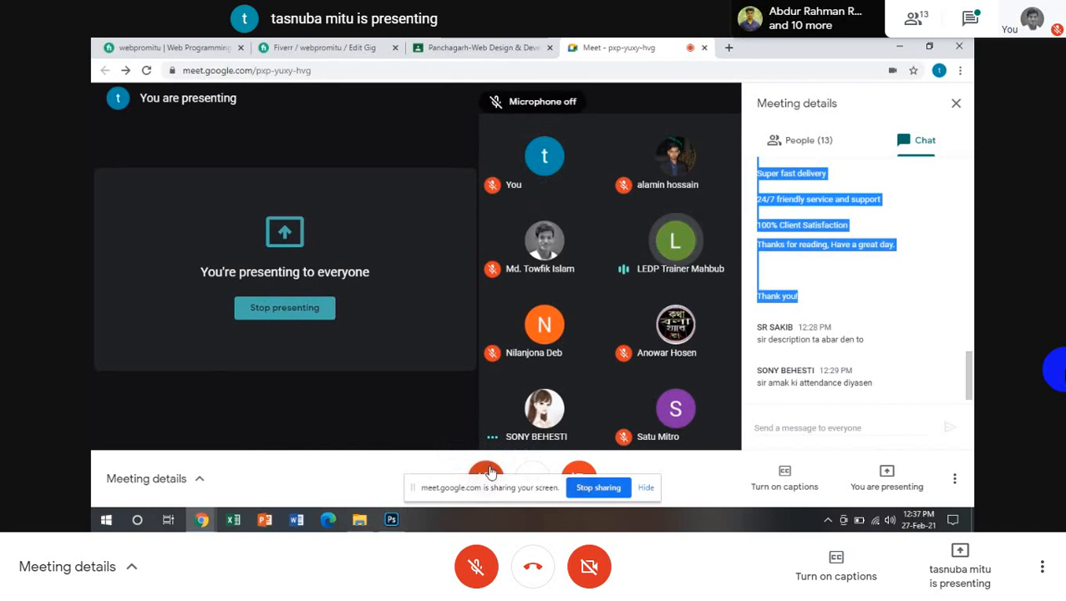
left_click(390, 520)
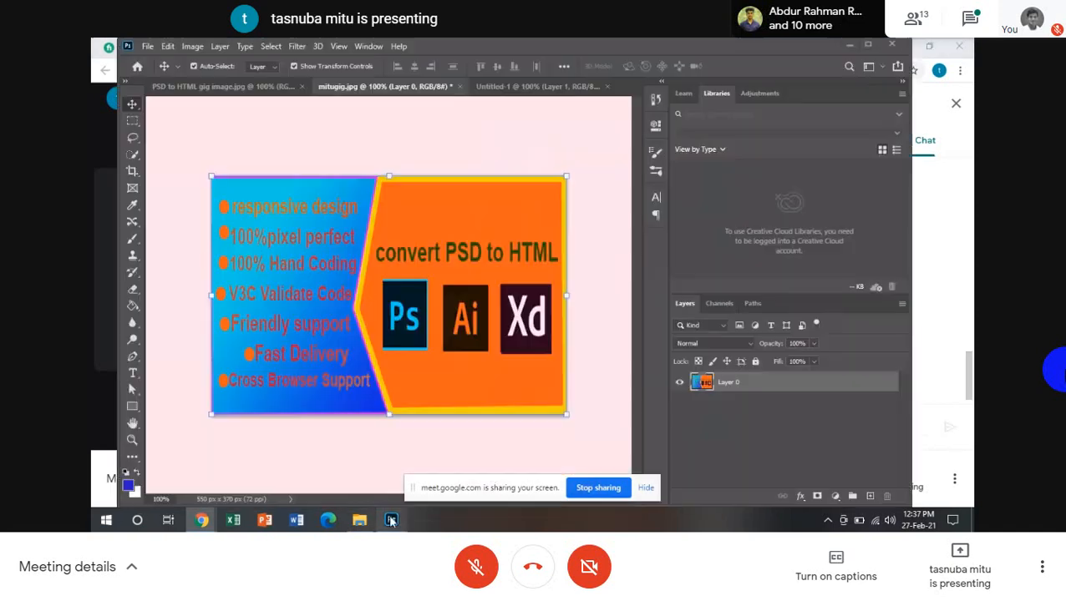
left_click(148, 46)
Save the banner to the computer as JPEG 'PSD to HTML gig image 2' at maximum quality
left_click(160, 203)
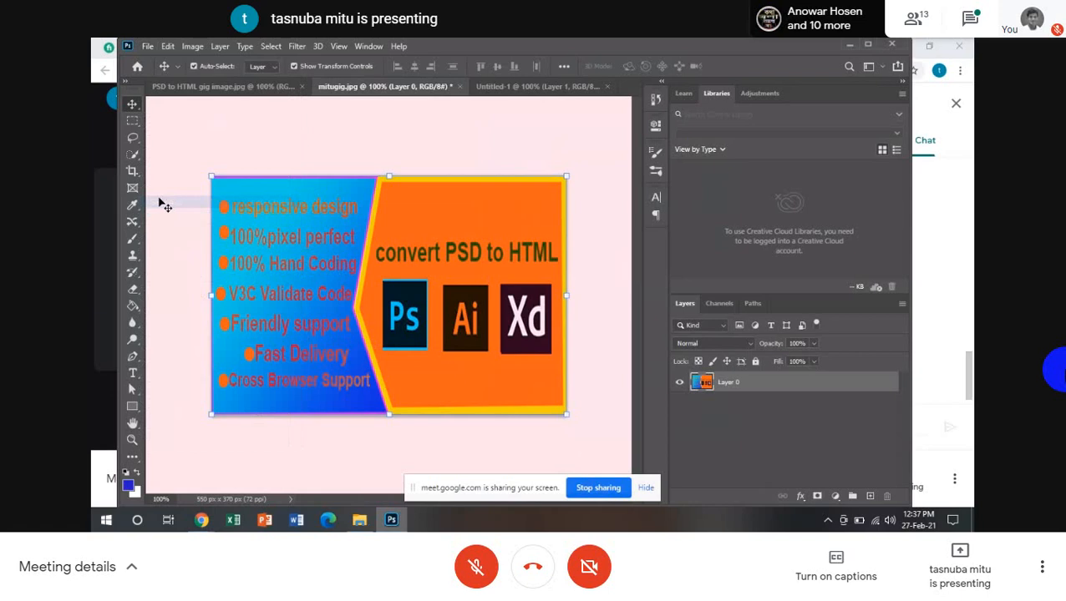
left_click(600, 391)
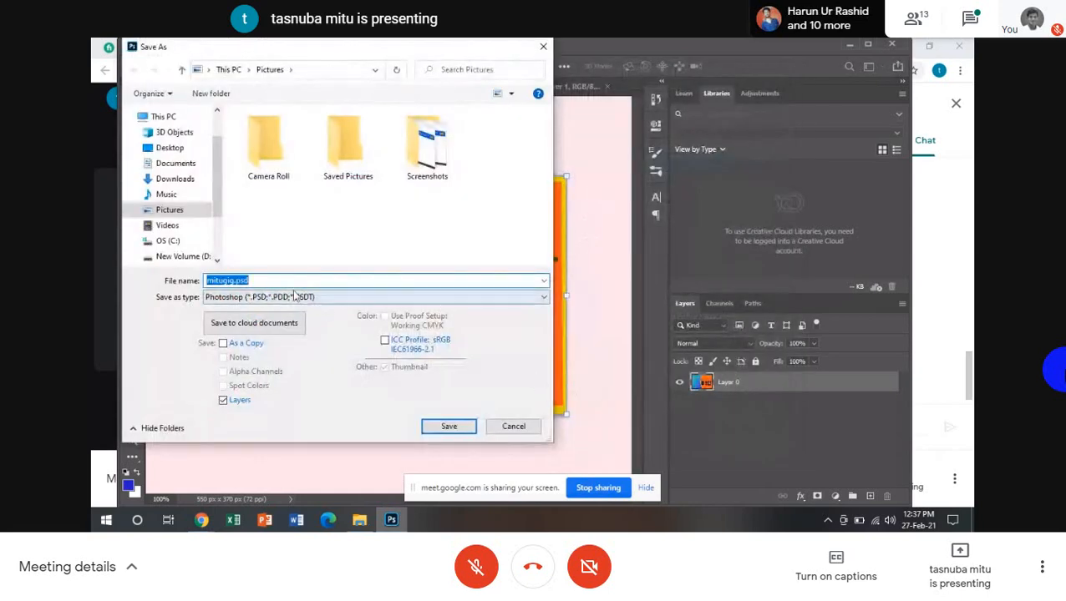
left_click(256, 282)
key("BackSpace")
key("BackSpace")
key("BackSpace")
key("BackSpace")
key("BackSpace")
key("BackSpace")
key("BackSpace")
key("BackSpace")
key("BackSpace")
key("BackSpace")
key("BackSpace")
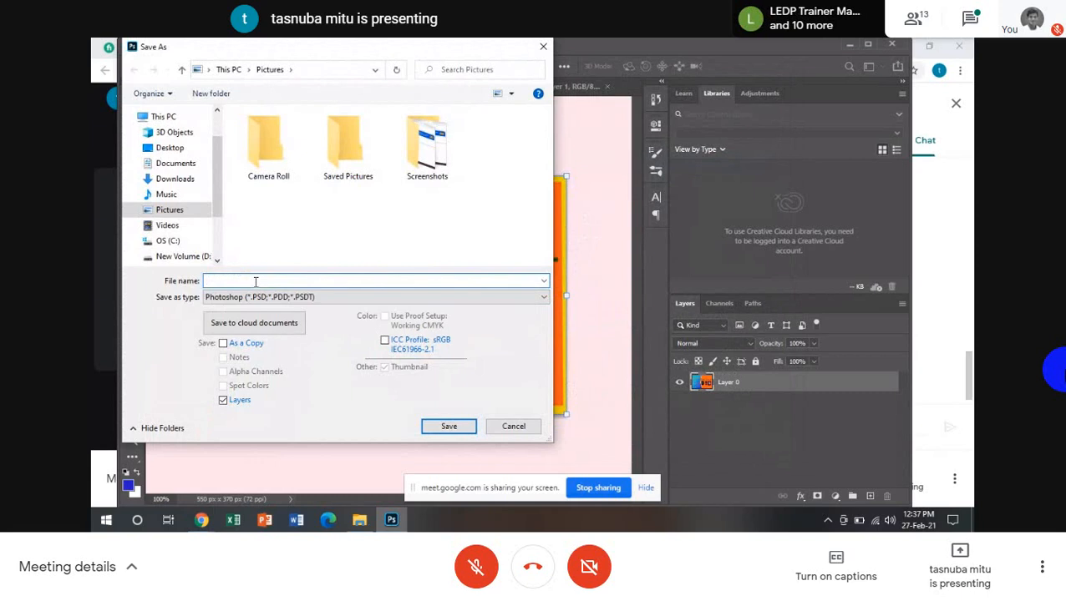
type("PSD")
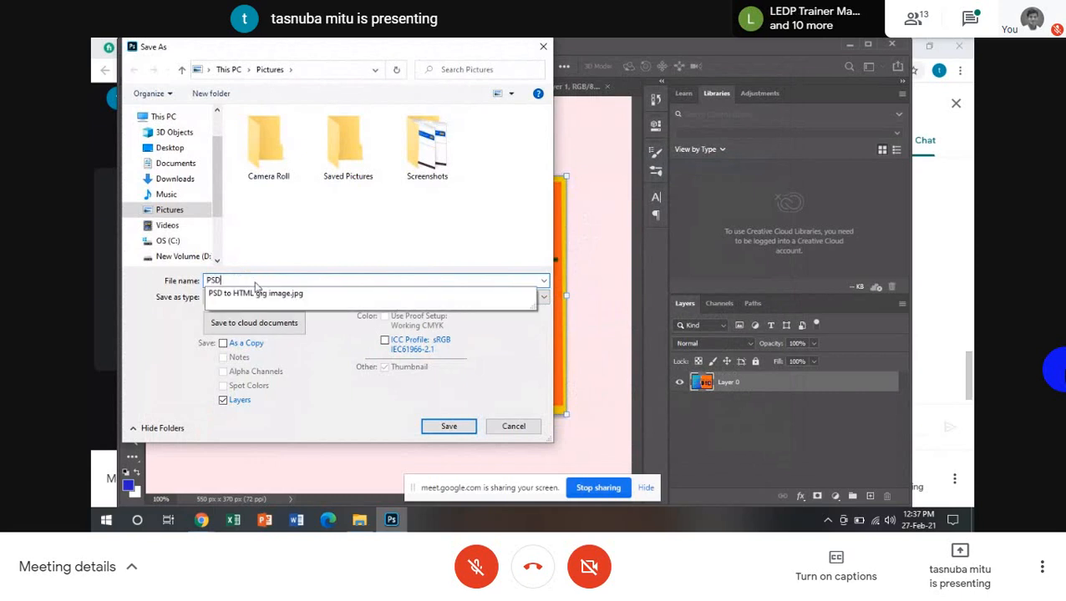
type(" t")
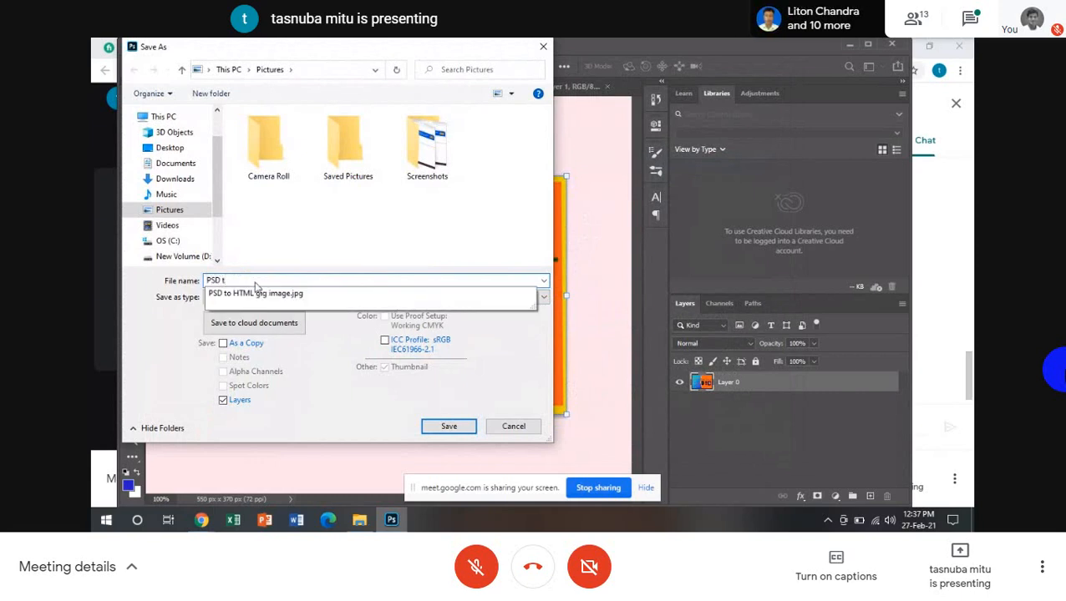
type("i")
type("o")
type(" HTML")
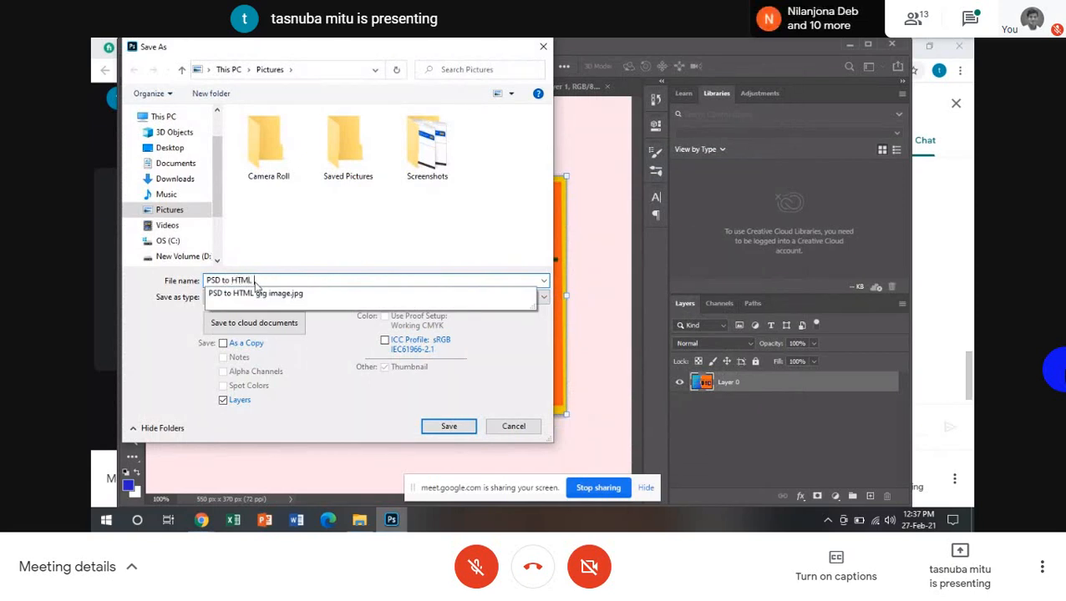
type(" gig image")
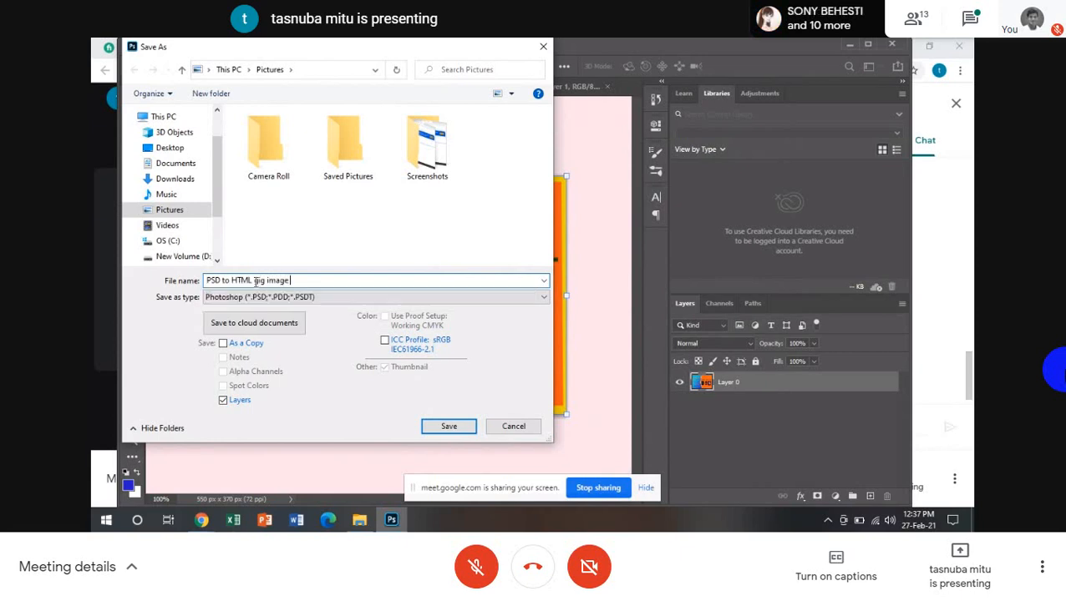
type(" 2")
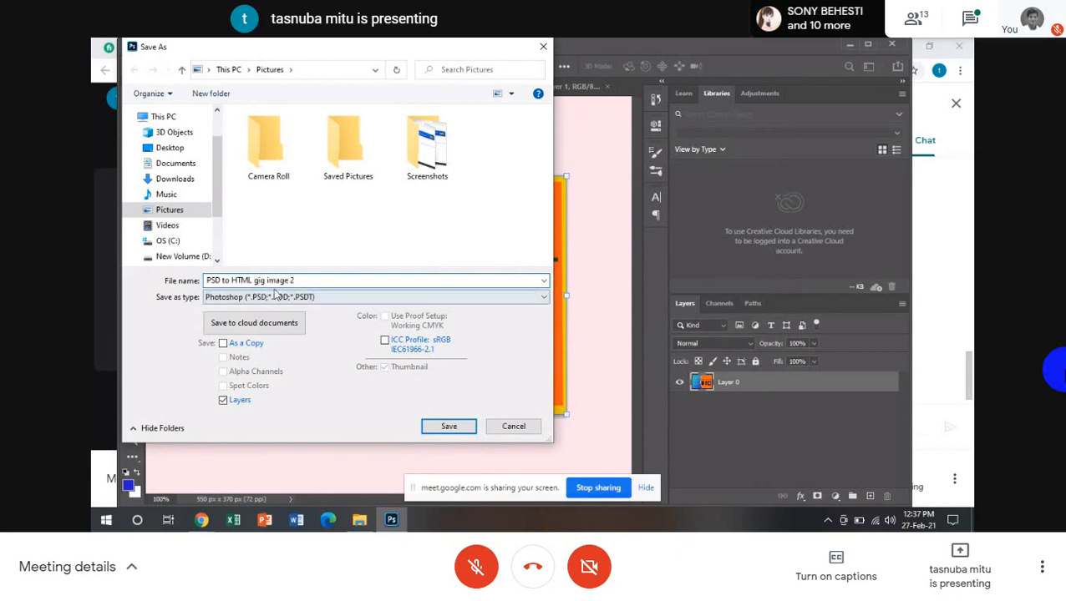
left_click(542, 299)
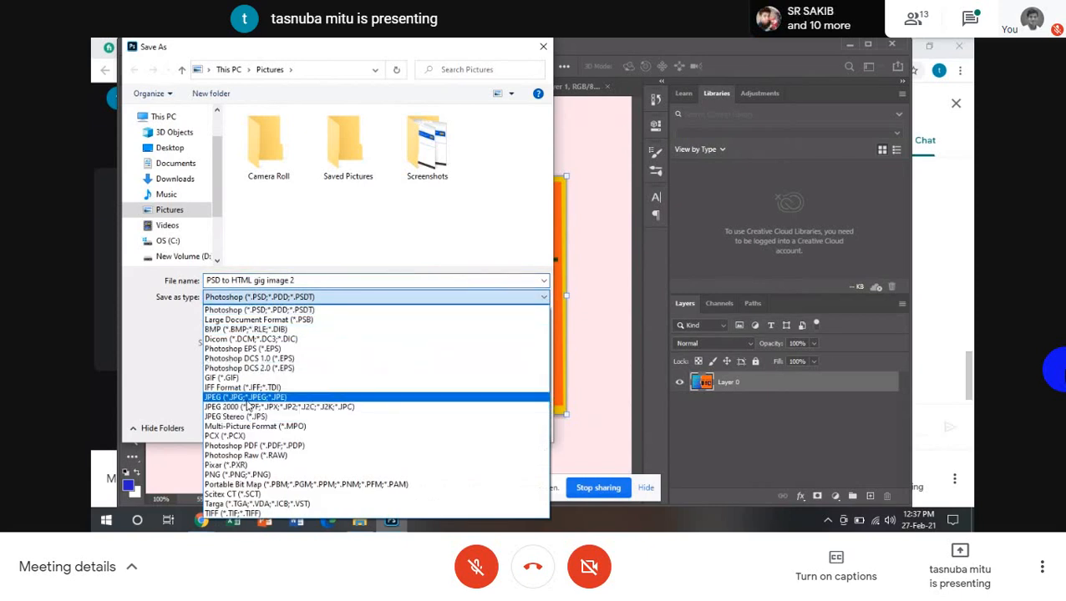
left_click(247, 398)
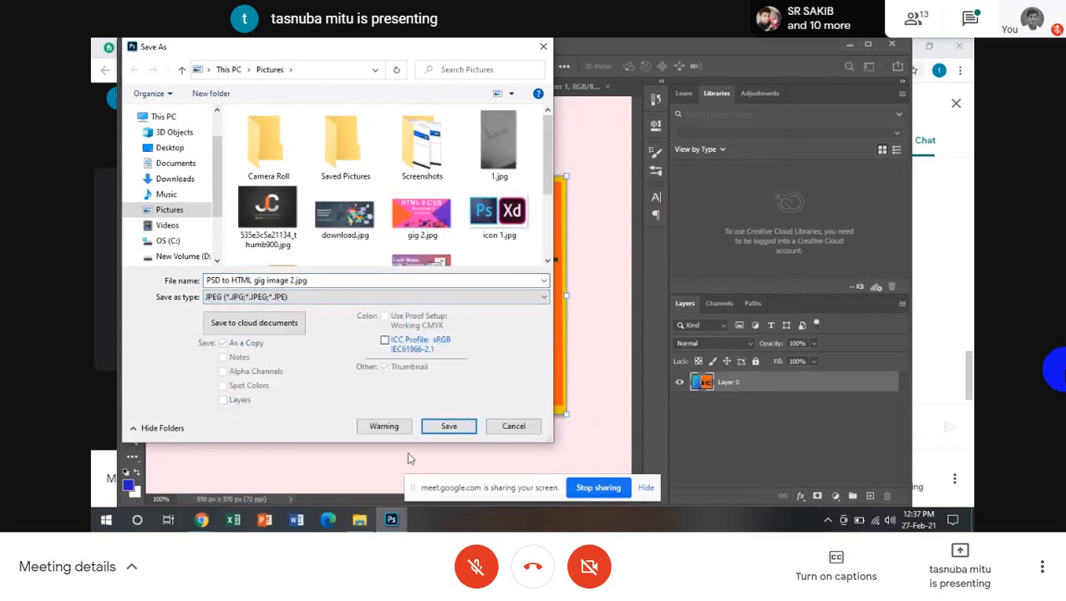
left_click(448, 427)
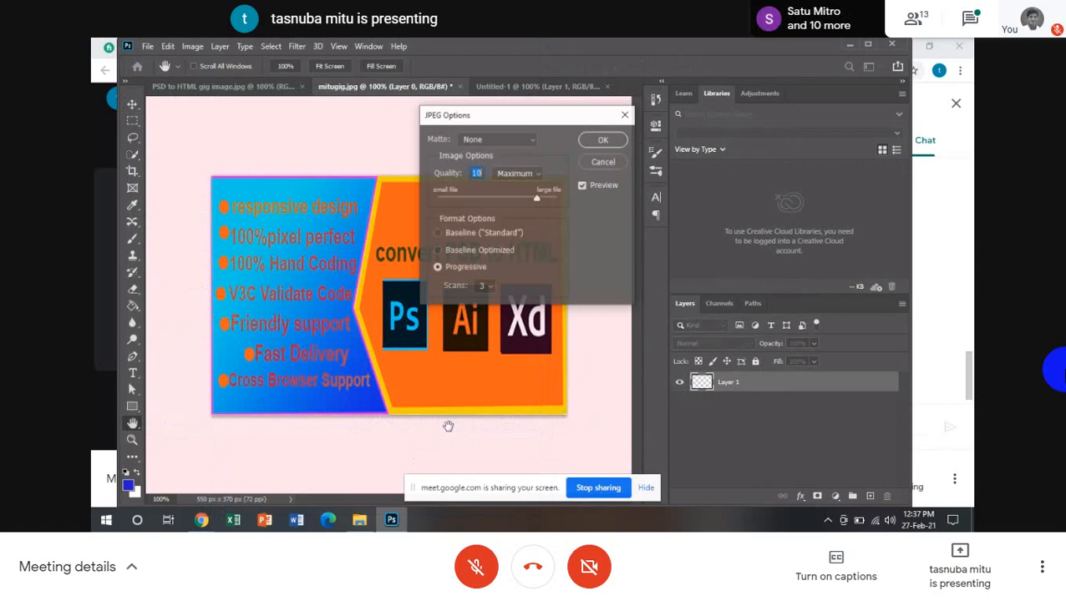
left_click(601, 142)
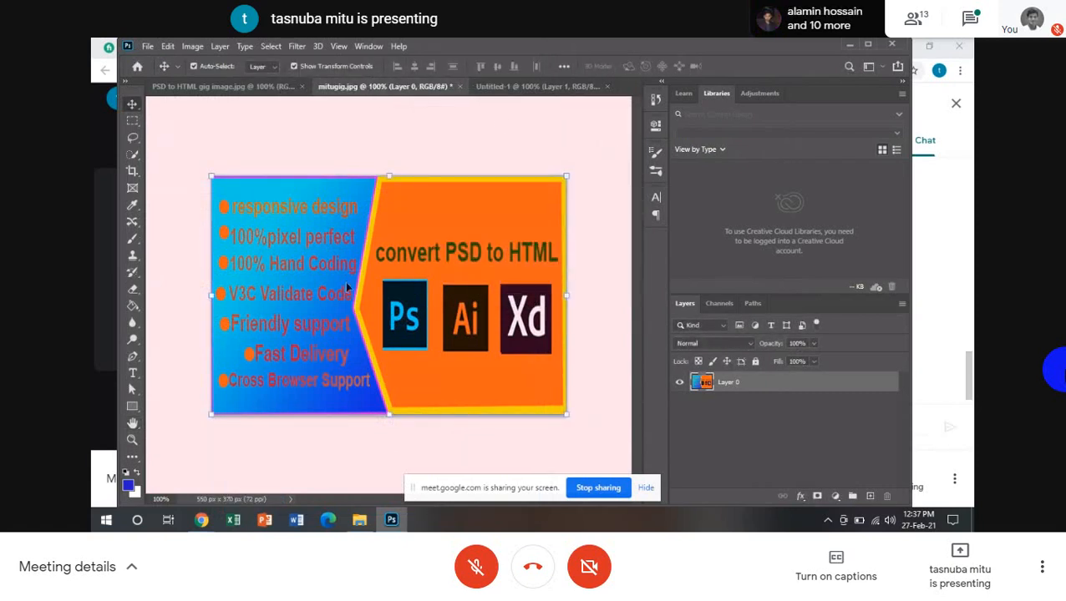
Open the Gallery step of the Fiverr gig and scroll to Gig Photos (0 of 3)
mouse_move(201, 519)
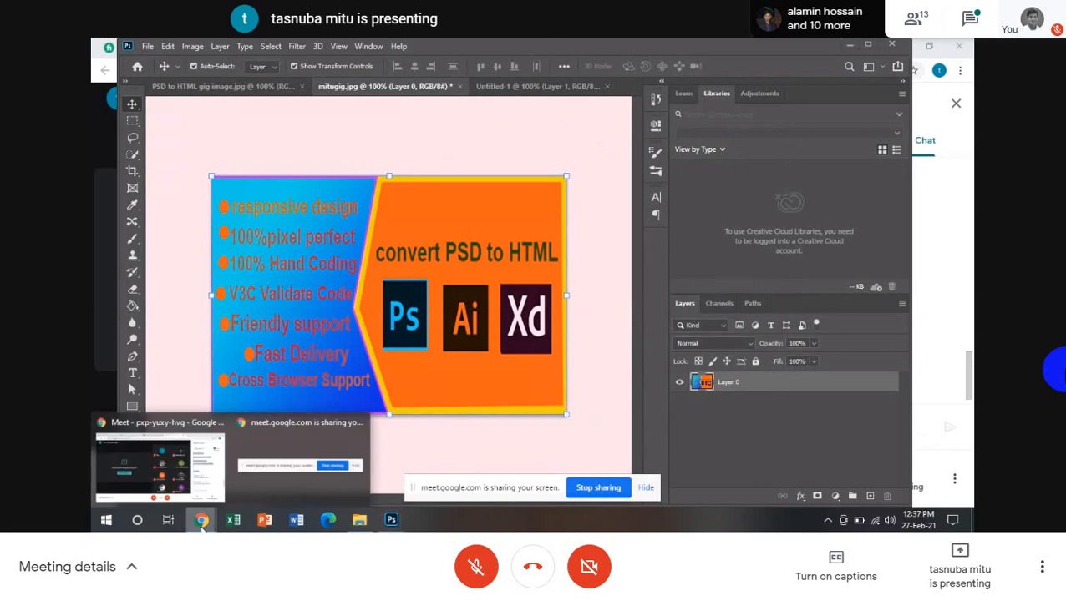
left_click(165, 468)
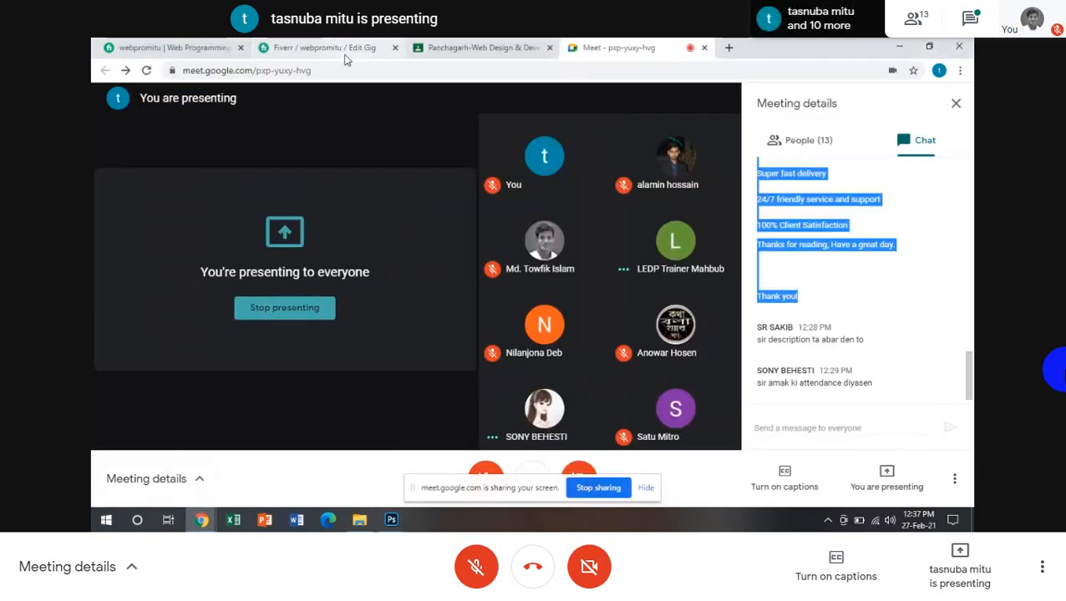
left_click(326, 47)
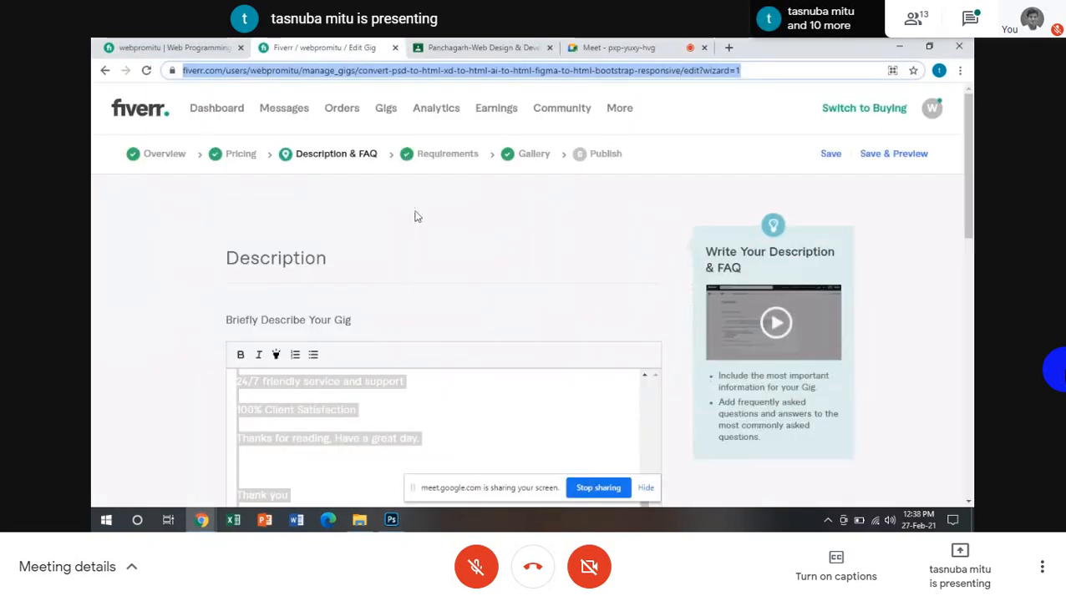
left_click(533, 156)
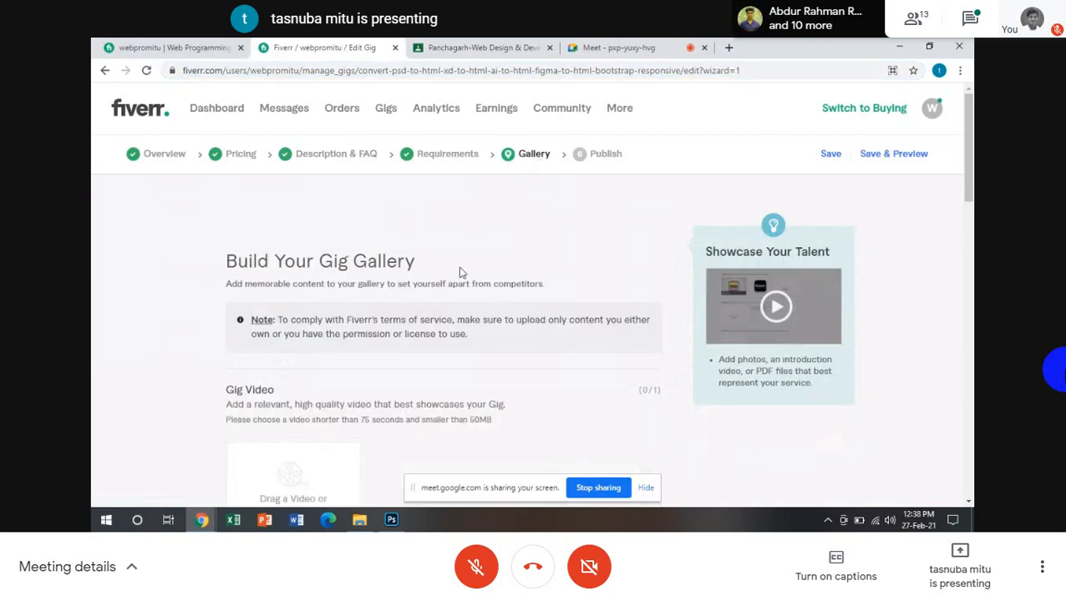
scroll(460, 273, "down", 2)
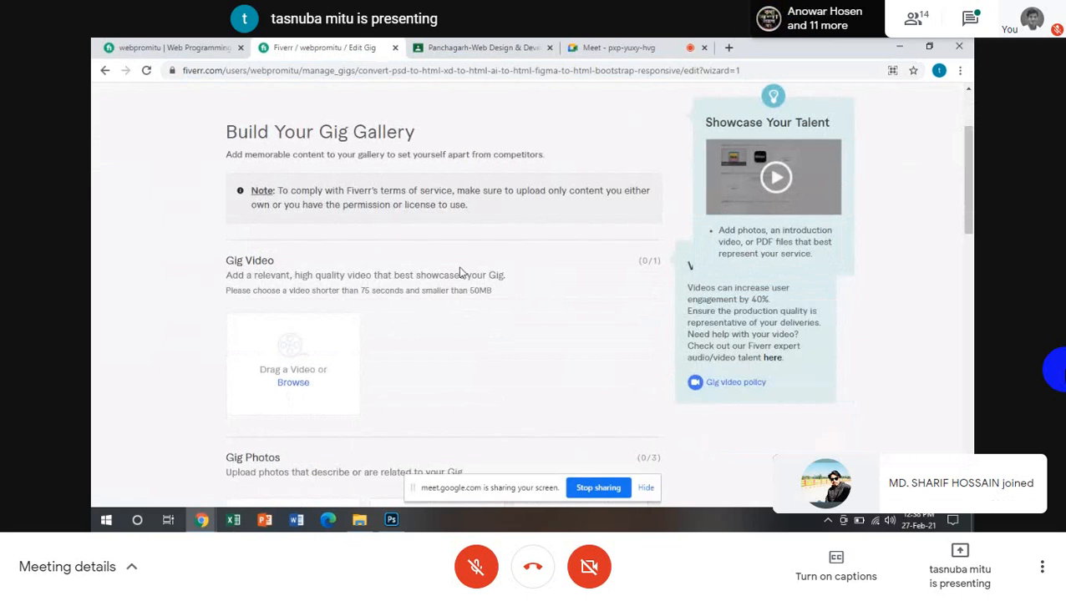
scroll(460, 272, "down", 3)
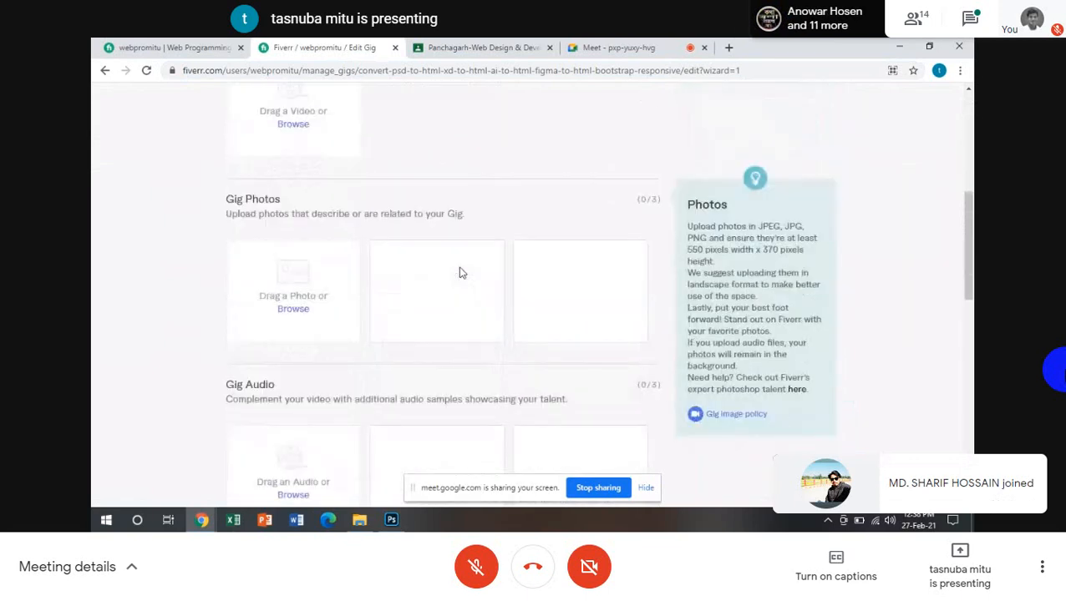
left_click(293, 310)
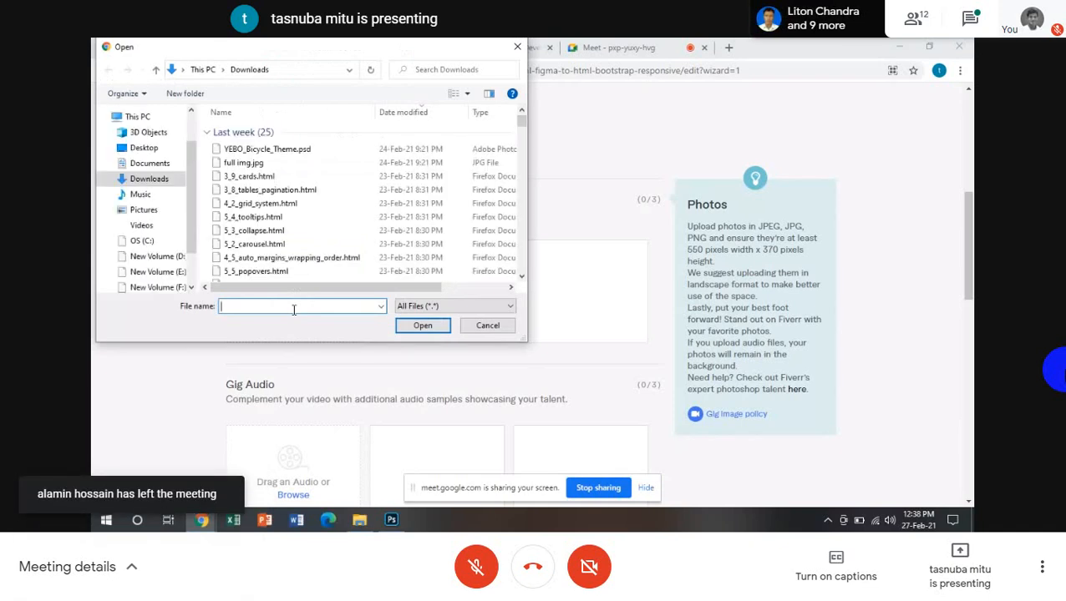
left_click(144, 212)
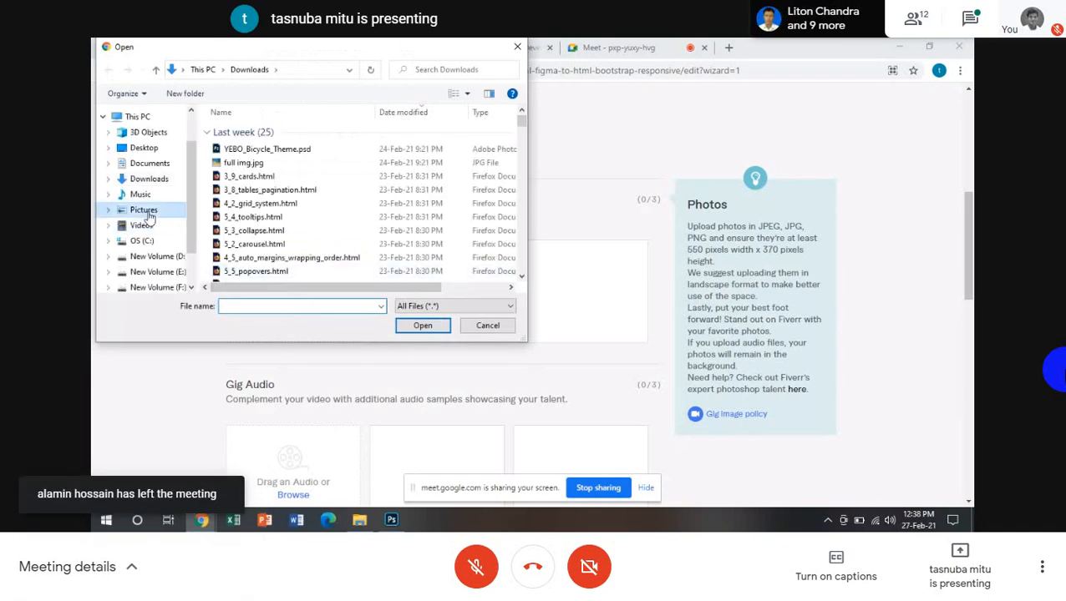
scroll(317, 240, "down", 2)
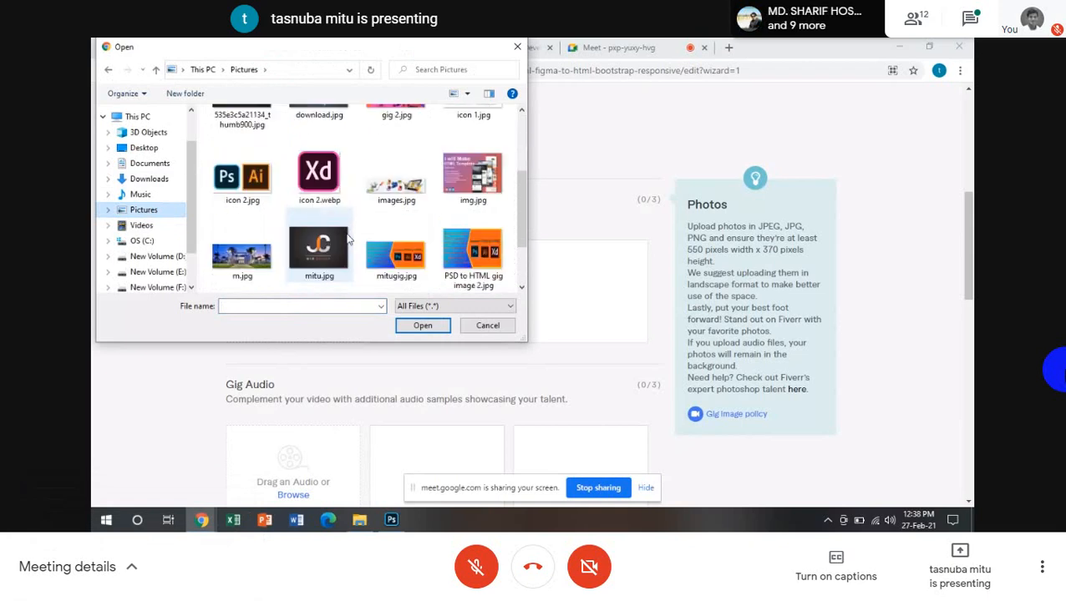
scroll(407, 232, "down", 1)
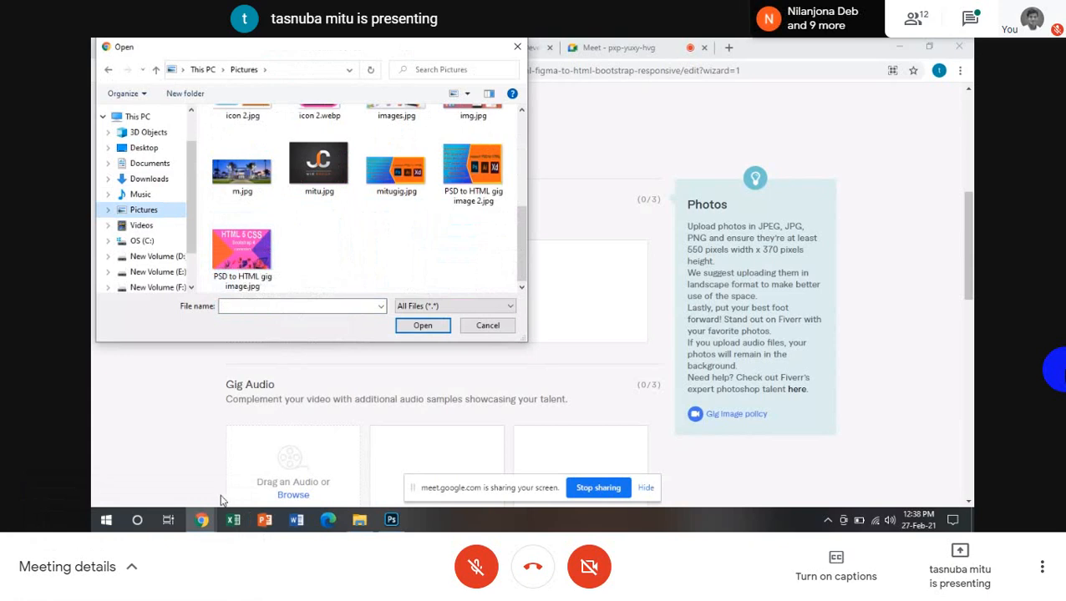
mouse_move(191, 523)
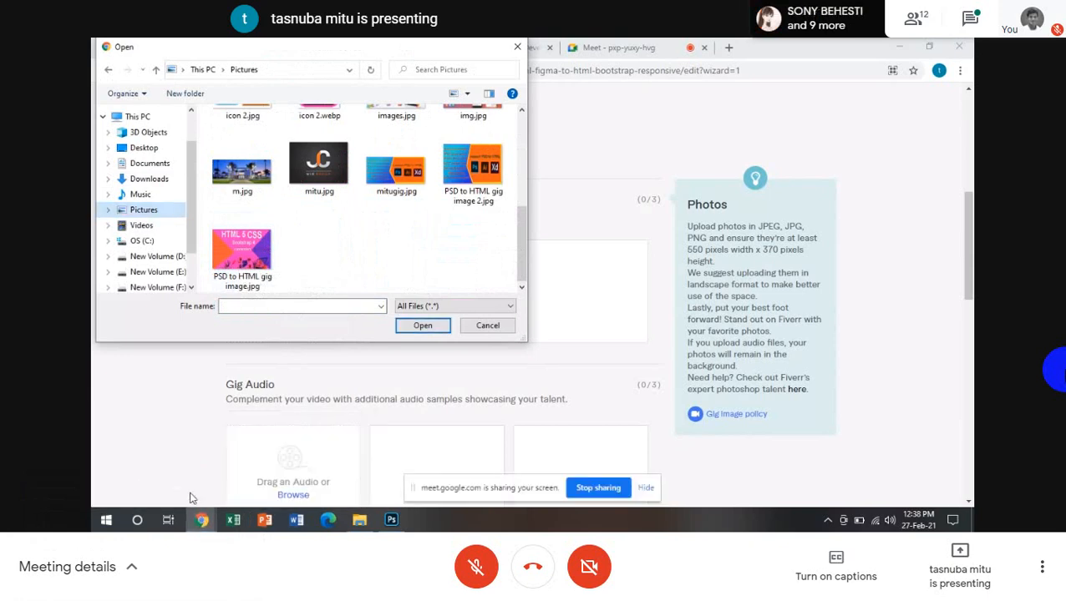
left_click(201, 520)
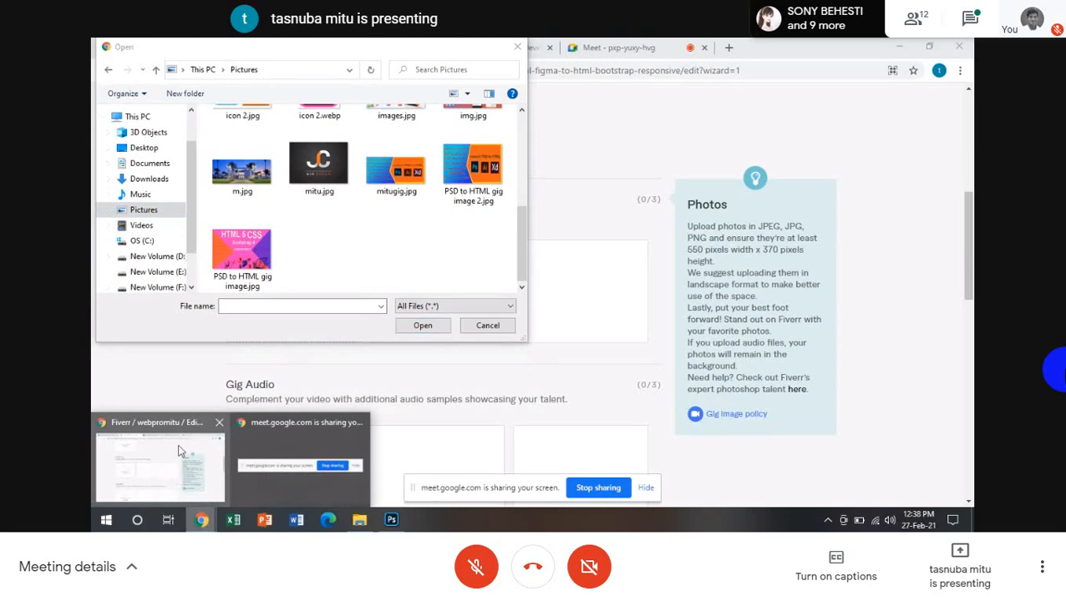
left_click(178, 451)
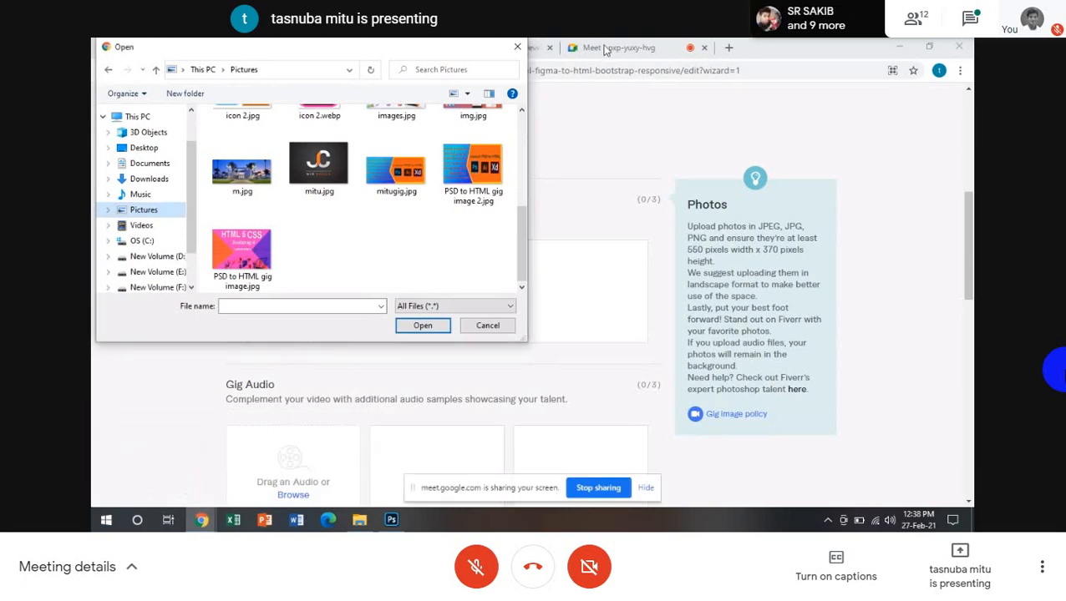
left_click(518, 48)
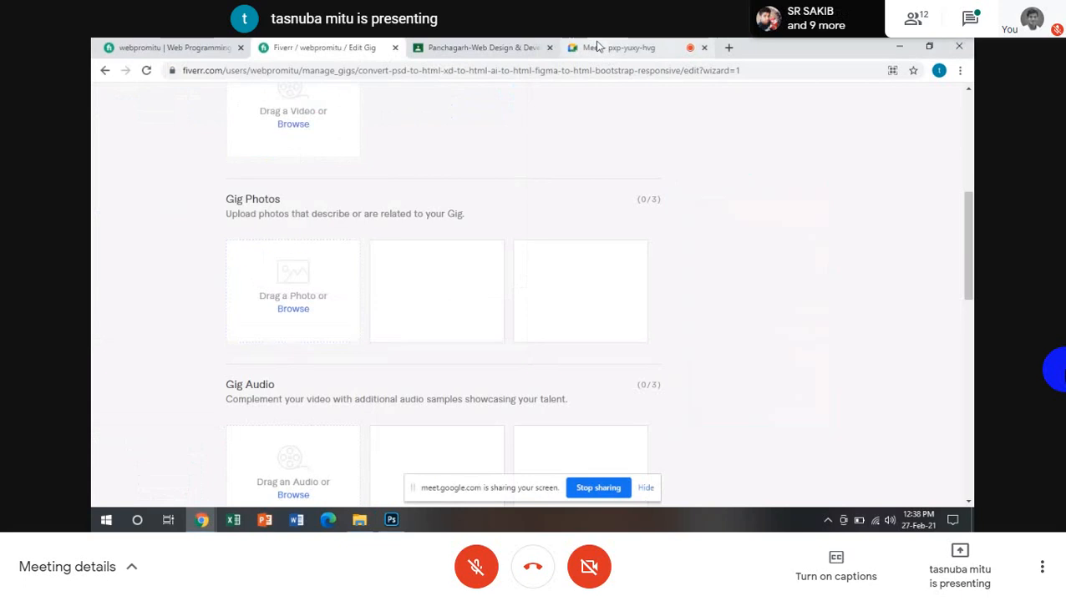
Briefly unmute in the Meet class, mute again, and go back to the Fiverr gig editor
left_click(597, 47)
left_click(488, 473)
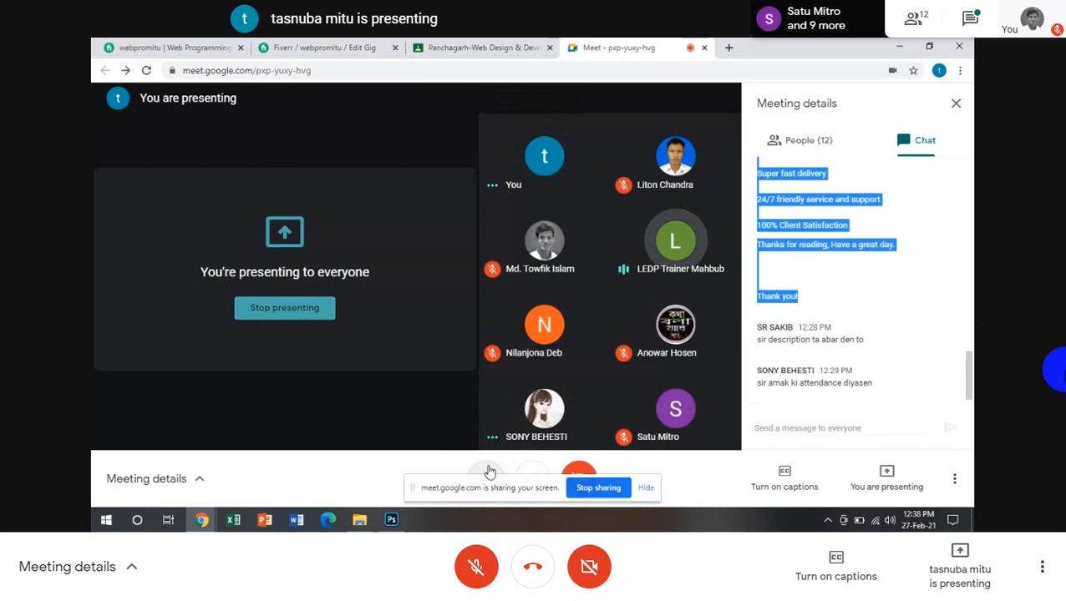
left_click(489, 472)
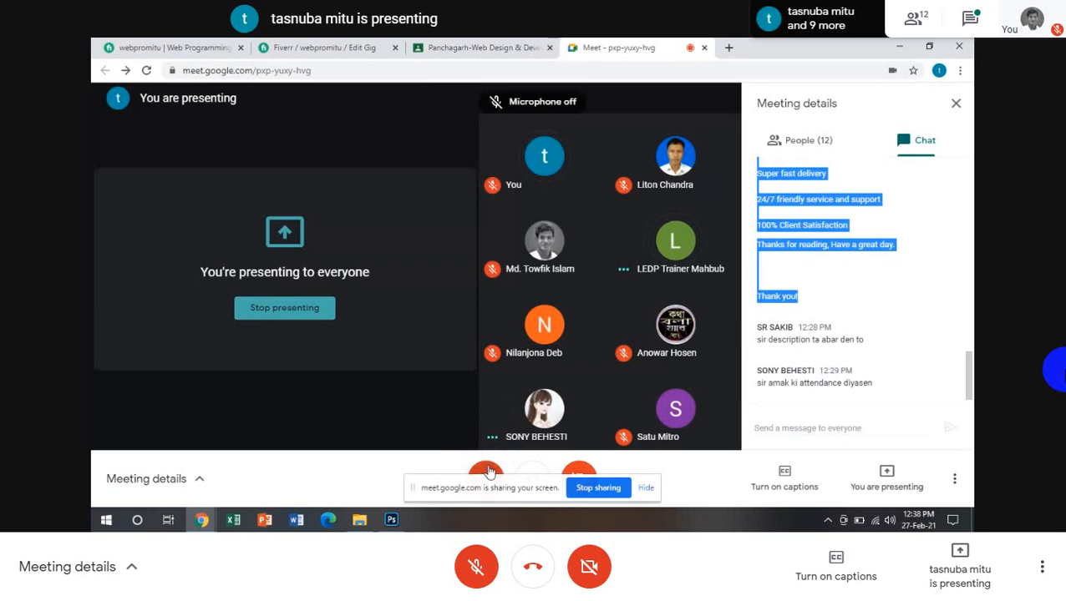
left_click(306, 51)
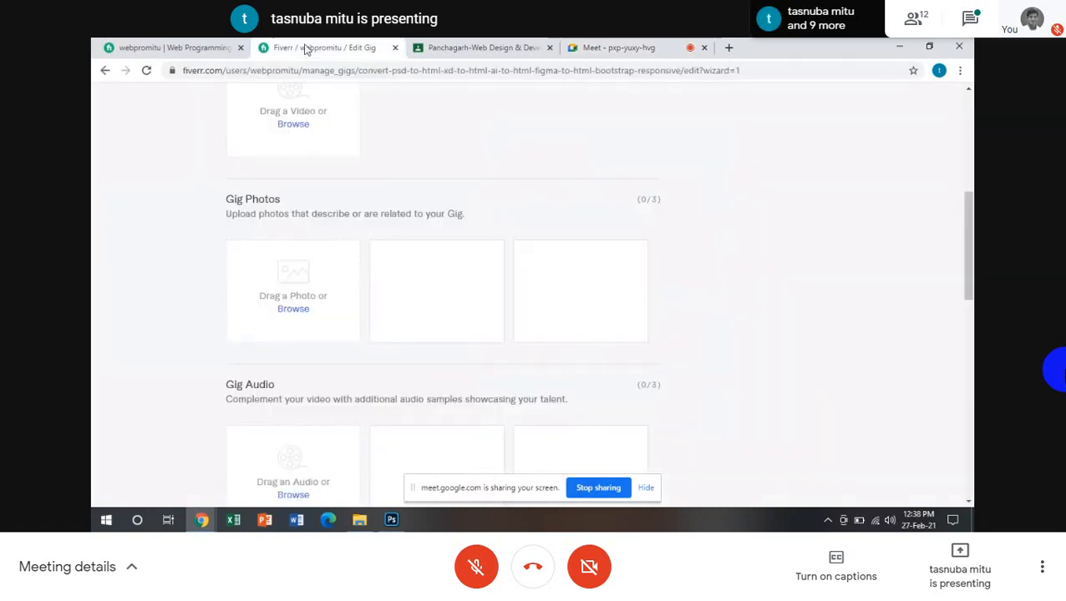
Upload PSD to HTML gig image.jpg from Pictures as the primary gig photo
left_click(293, 309)
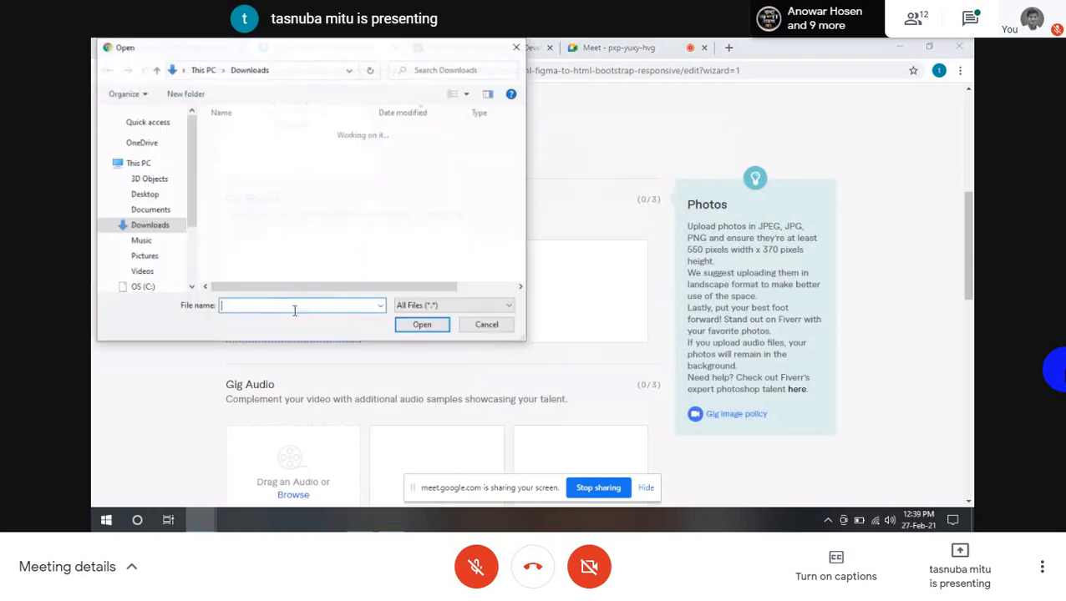
left_click(154, 258)
scroll(246, 251, "down", 3)
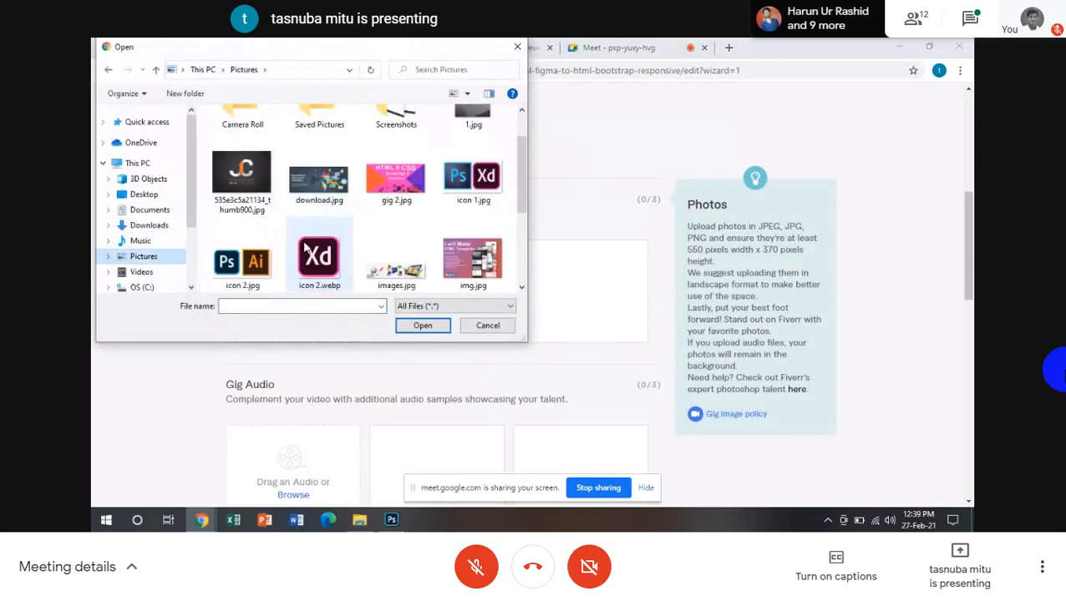
left_click(240, 254)
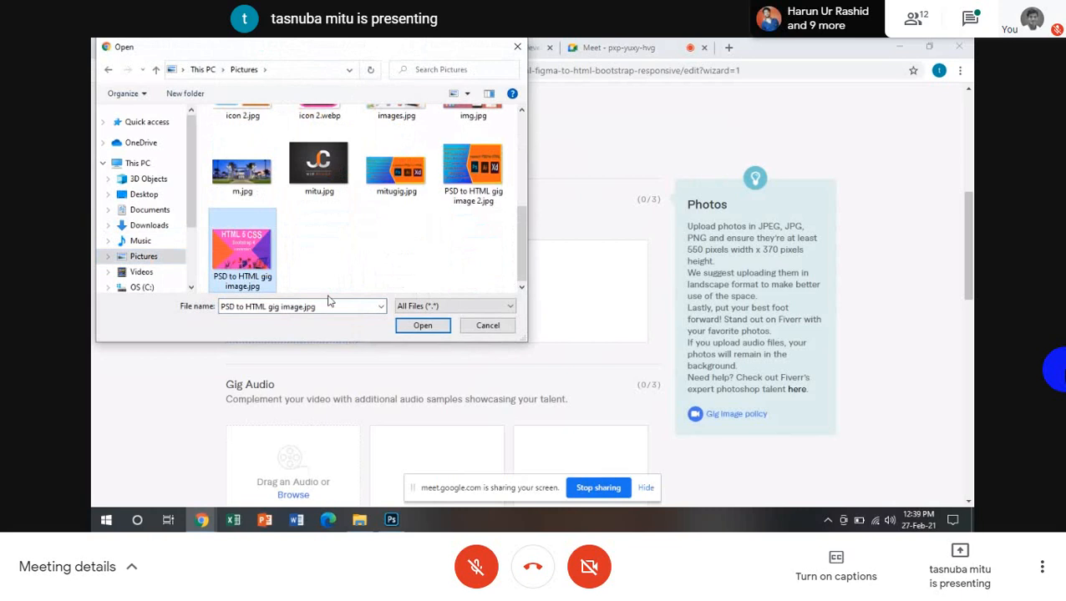
left_click(421, 326)
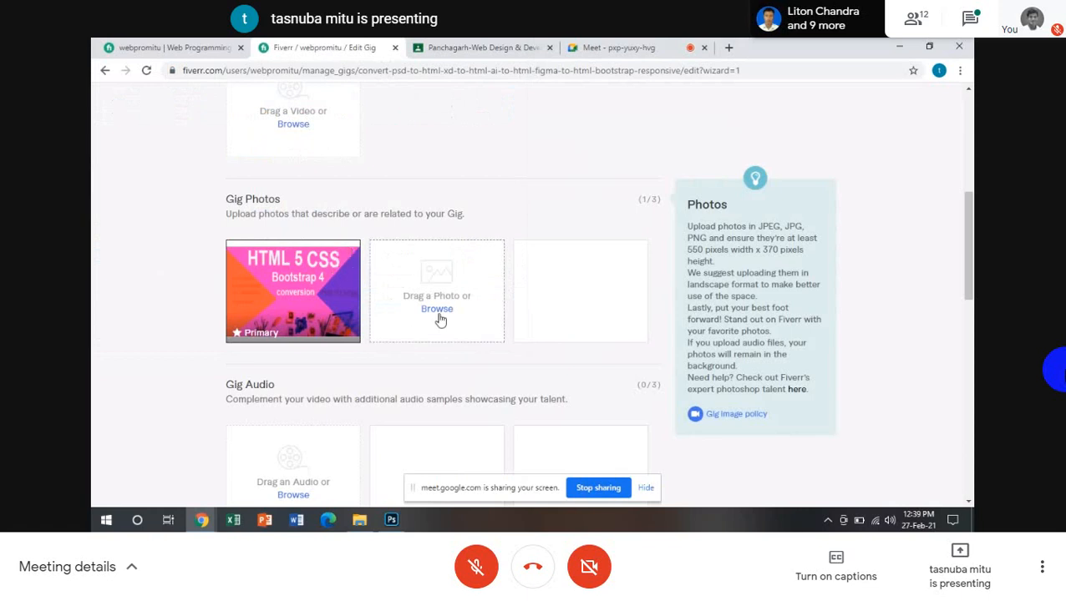
Upload PSD to HTML gig image 2.jpg as the second gig photo
left_click(437, 309)
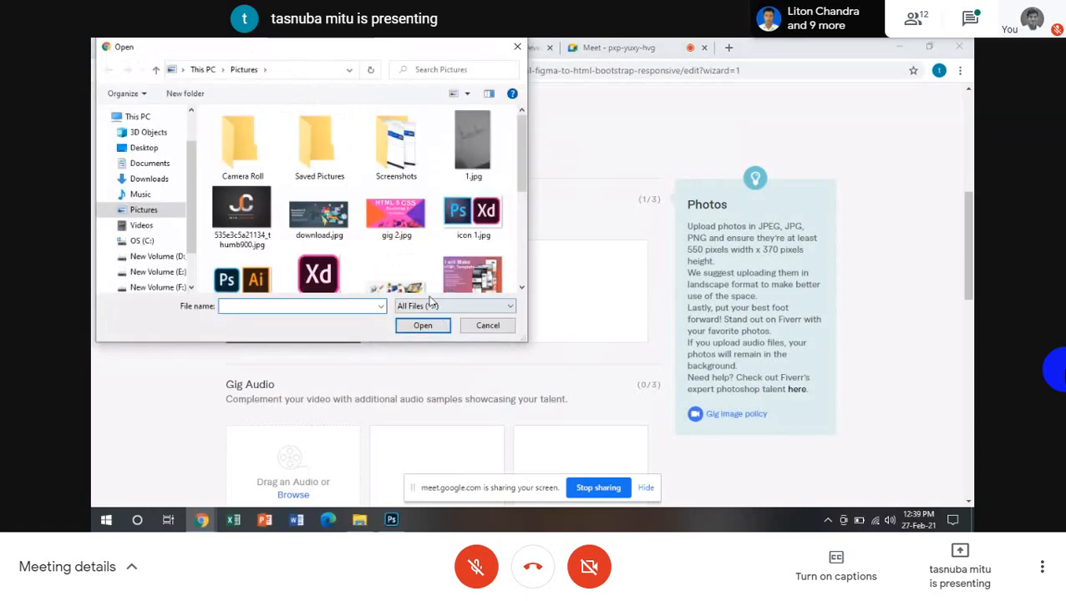
scroll(416, 280, "down", 3)
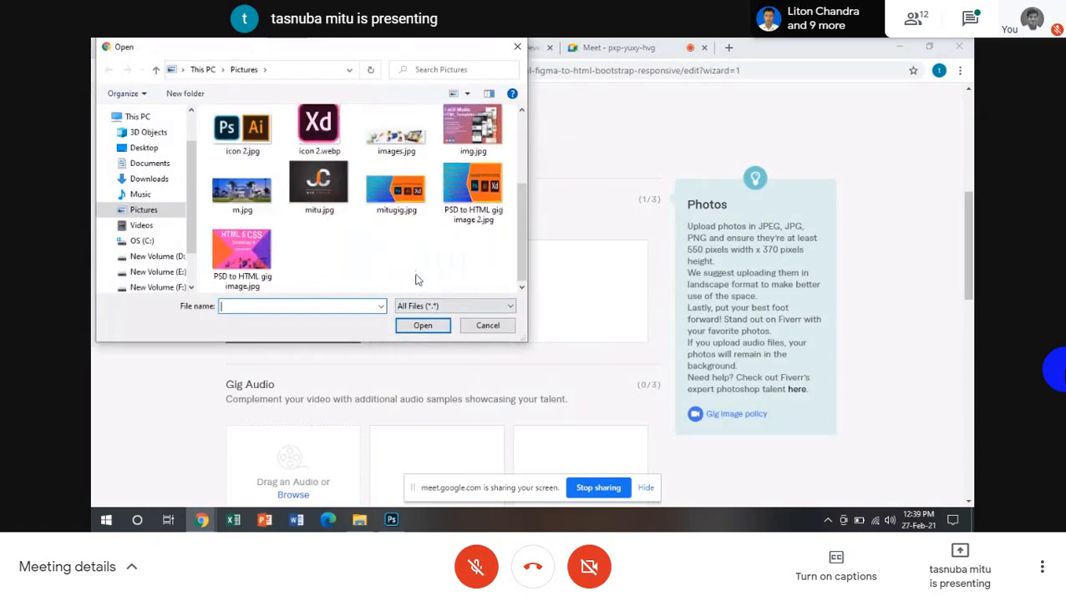
left_click(478, 192)
left_click(422, 325)
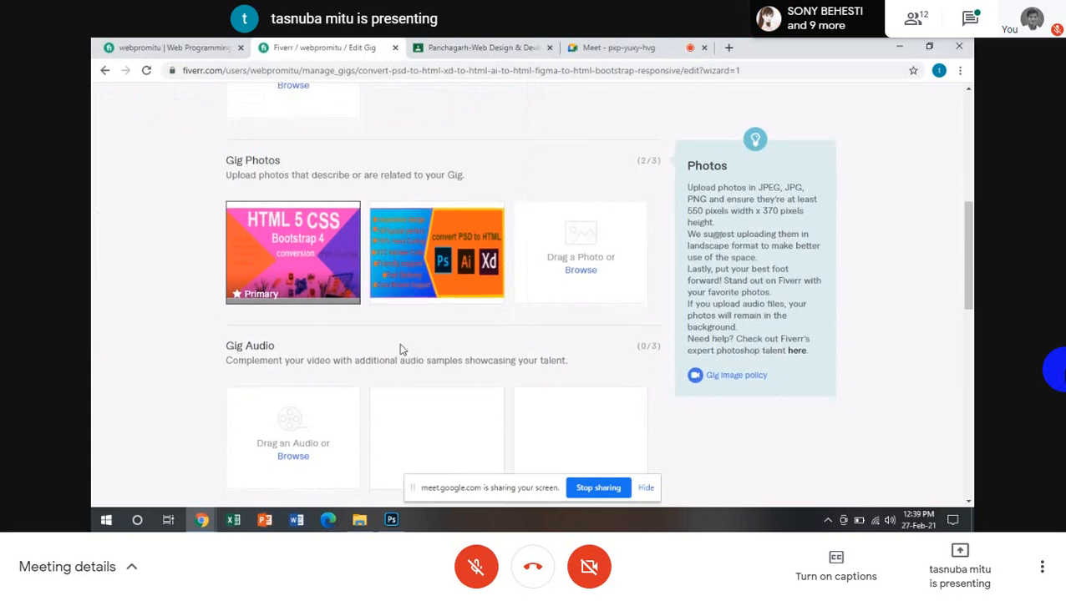
scroll(400, 350, "down", 5)
Save the gallery, publish the PSD to HTML gig, and confirm it among the 2 Active Gigs
left_click(589, 334)
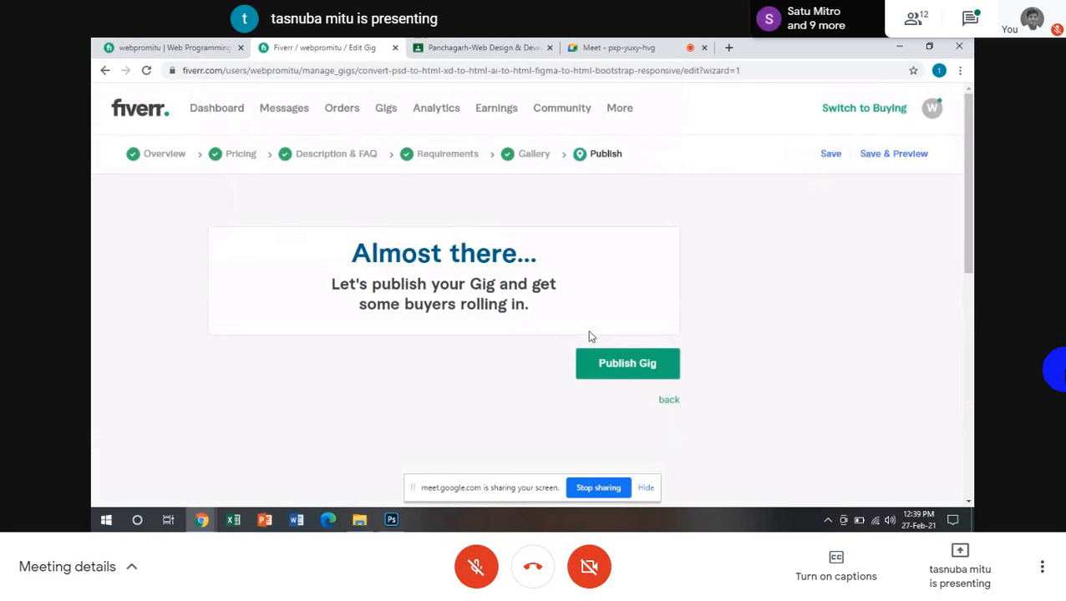
left_click(615, 368)
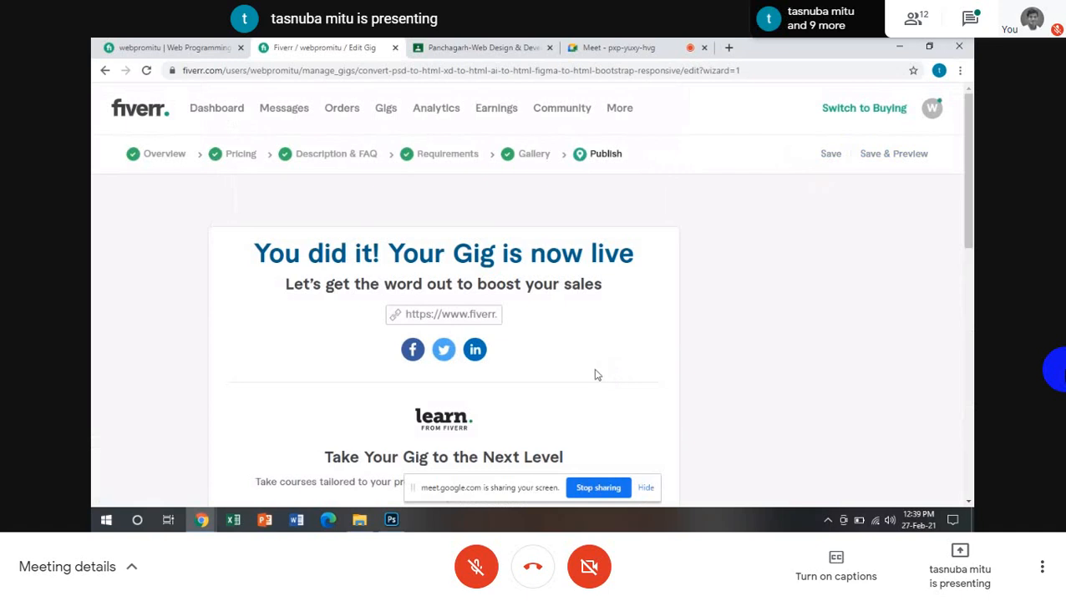
scroll(595, 375, "down", 7)
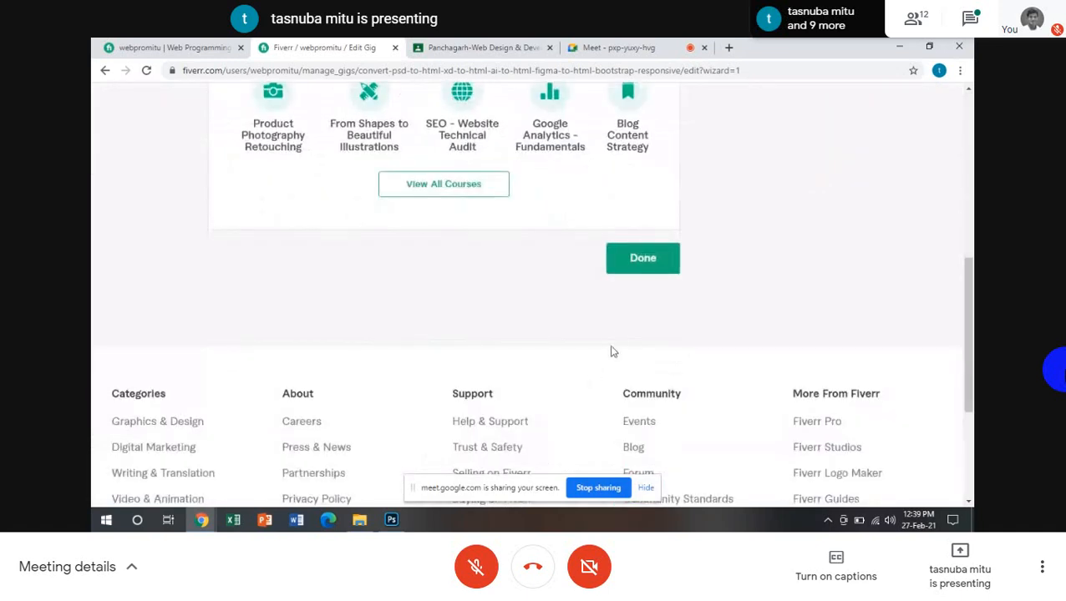
left_click(644, 266)
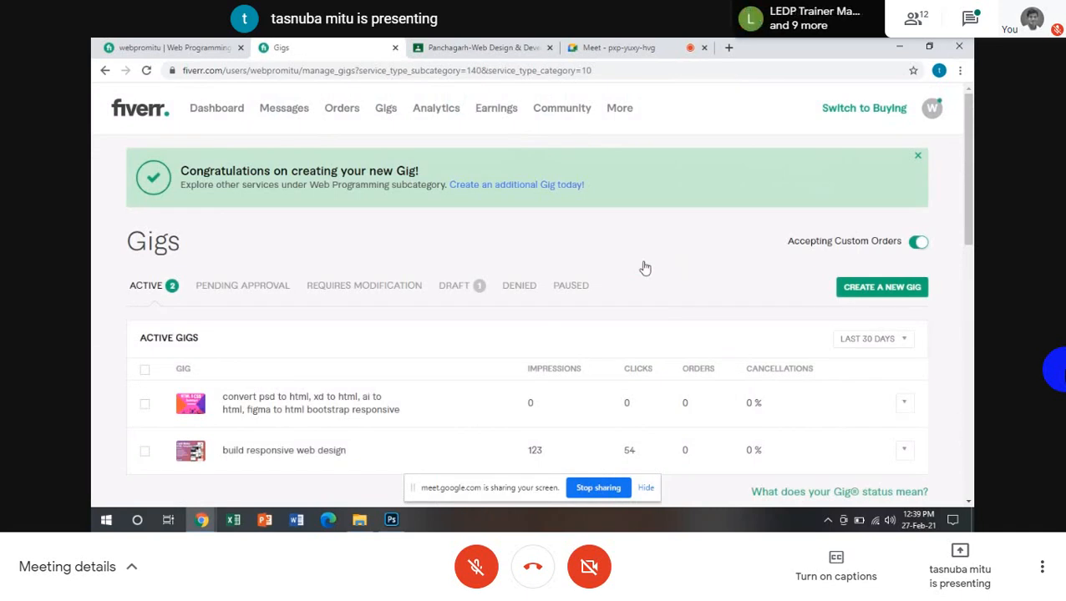
scroll(598, 300, "down", 3)
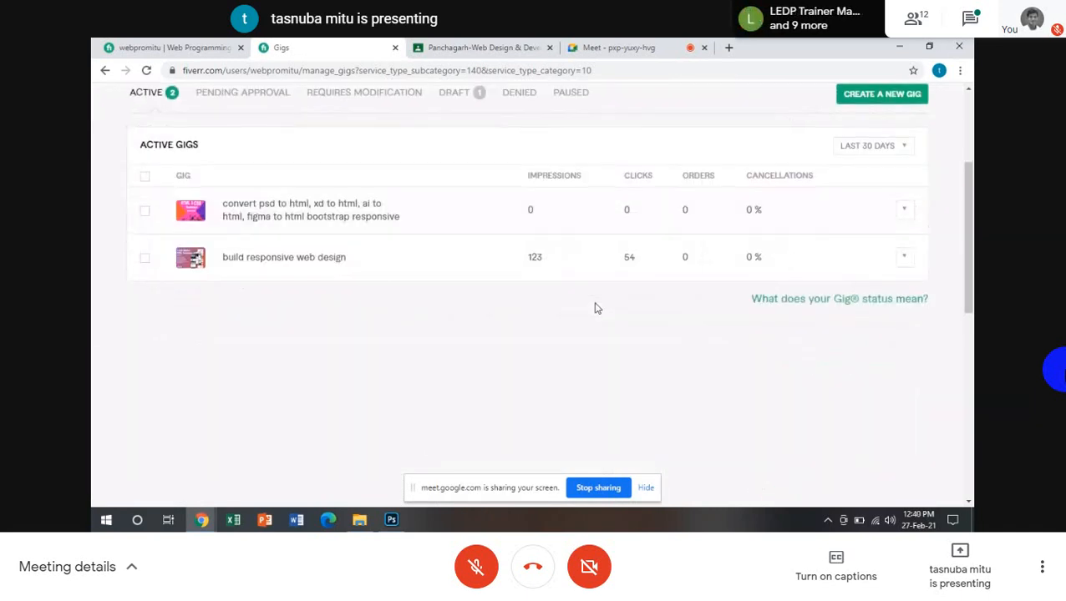
scroll(596, 306, "up", 3)
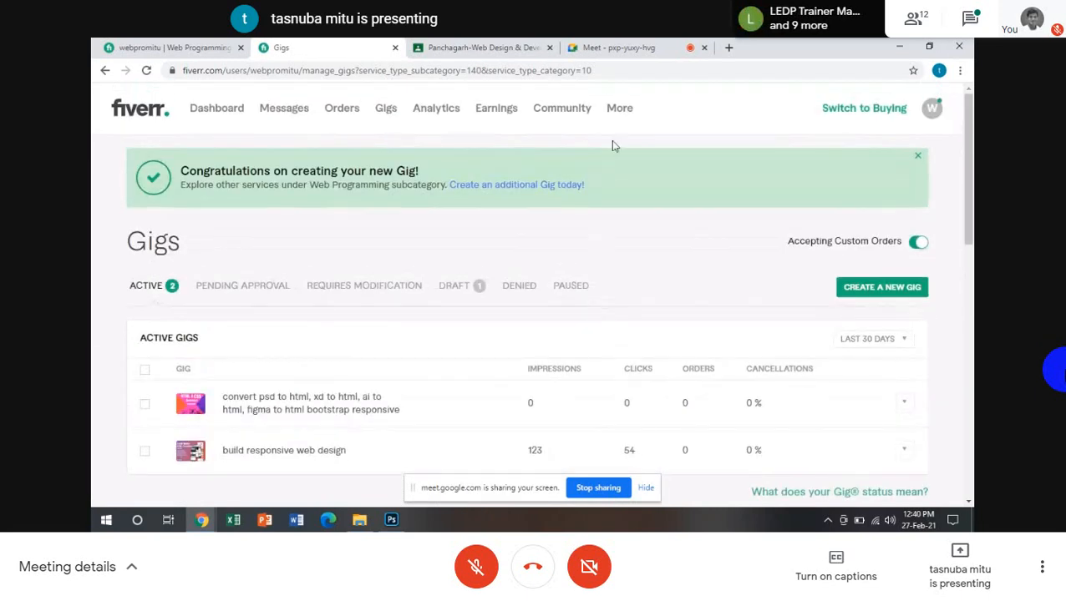
scroll(570, 338, "down", 1)
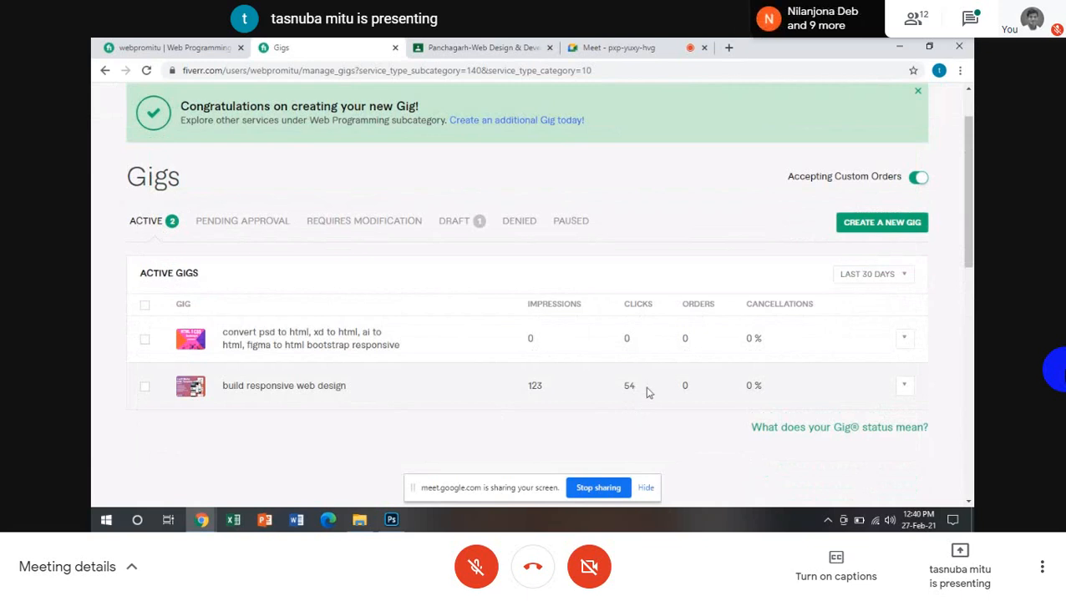
Speak briefly to the class with the mic, mute again, and show the Fiverr Gigs page
left_click(616, 48)
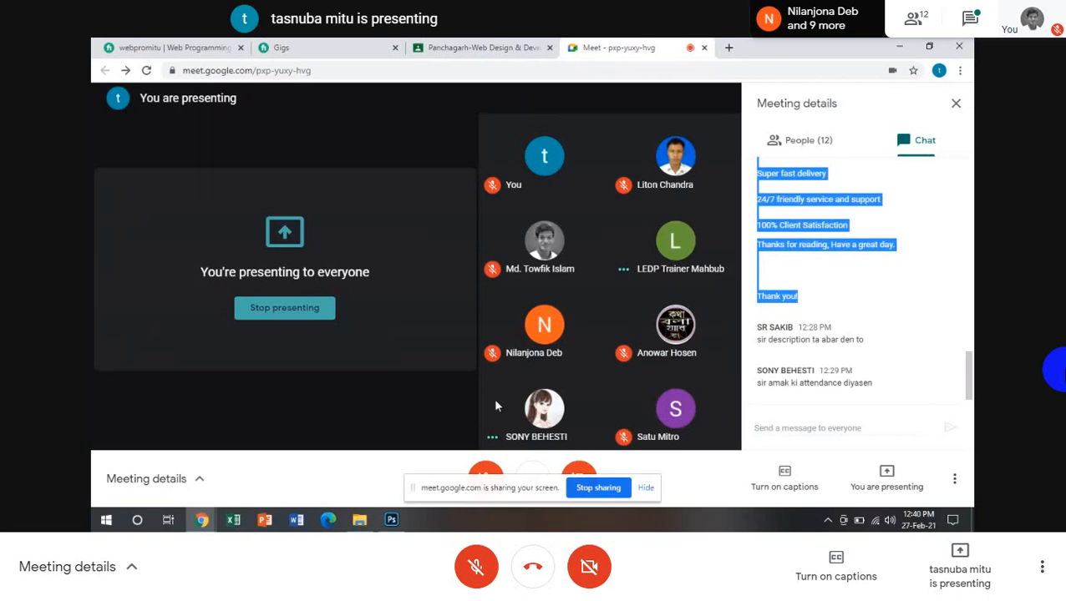
left_click(486, 473)
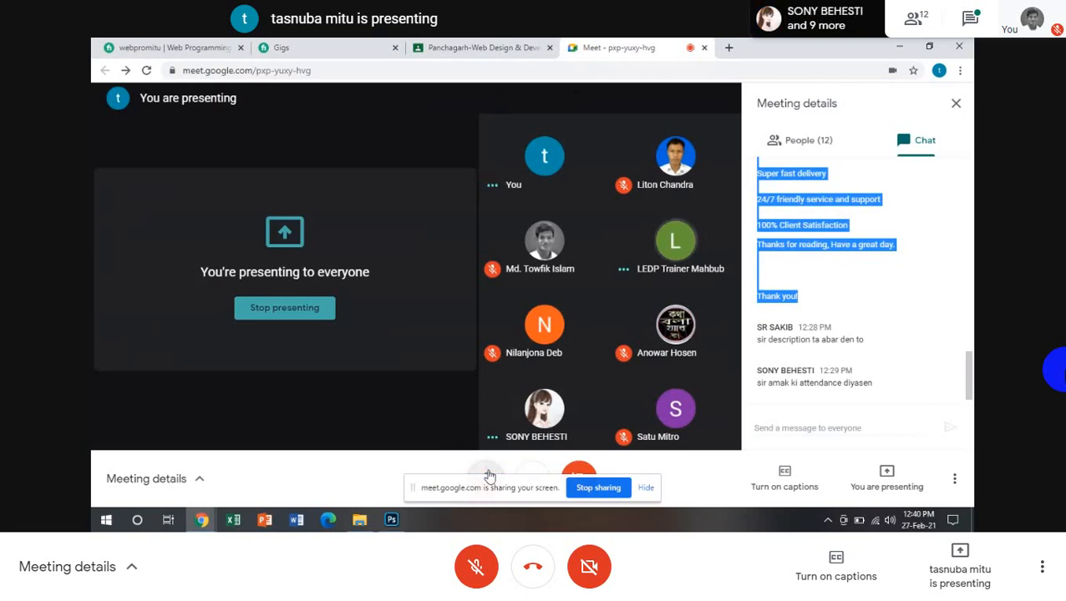
left_click(488, 475)
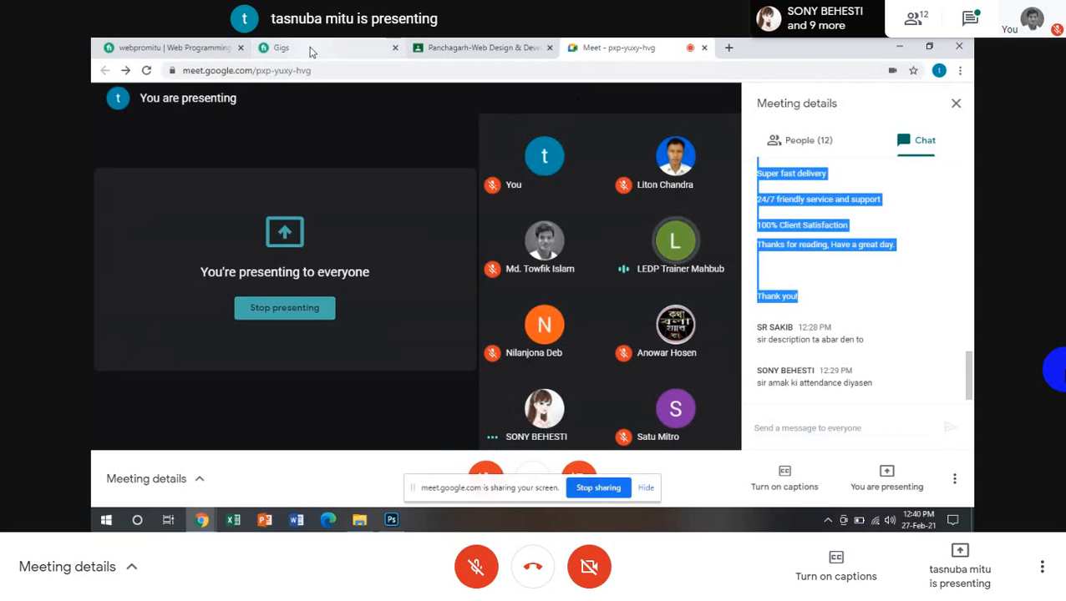
left_click(284, 47)
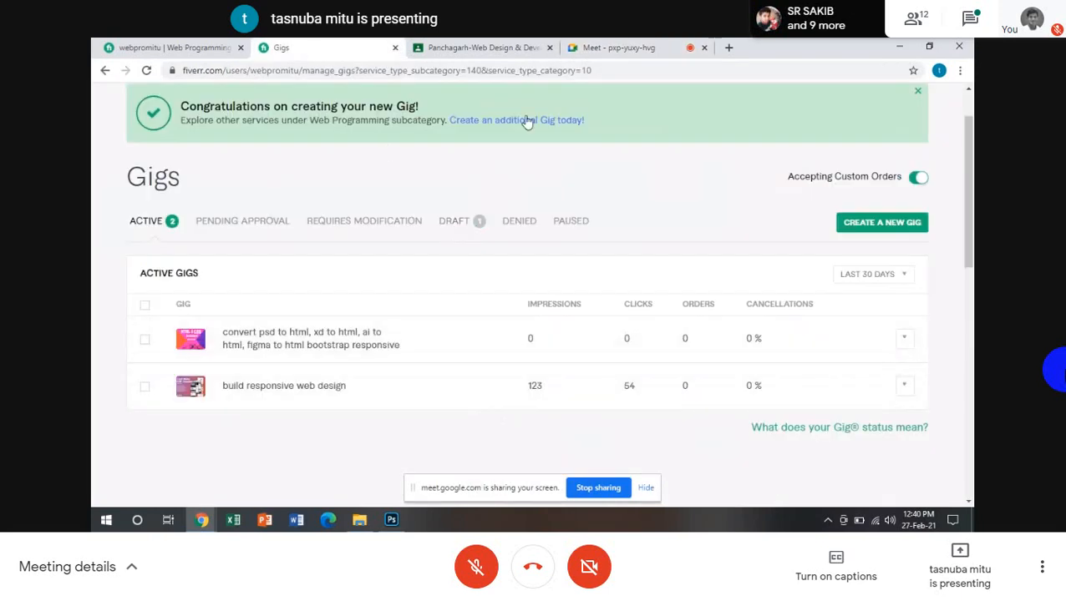
Back on the meeting tab, talk briefly, re-mute, and open the meeting chat
left_click(589, 47)
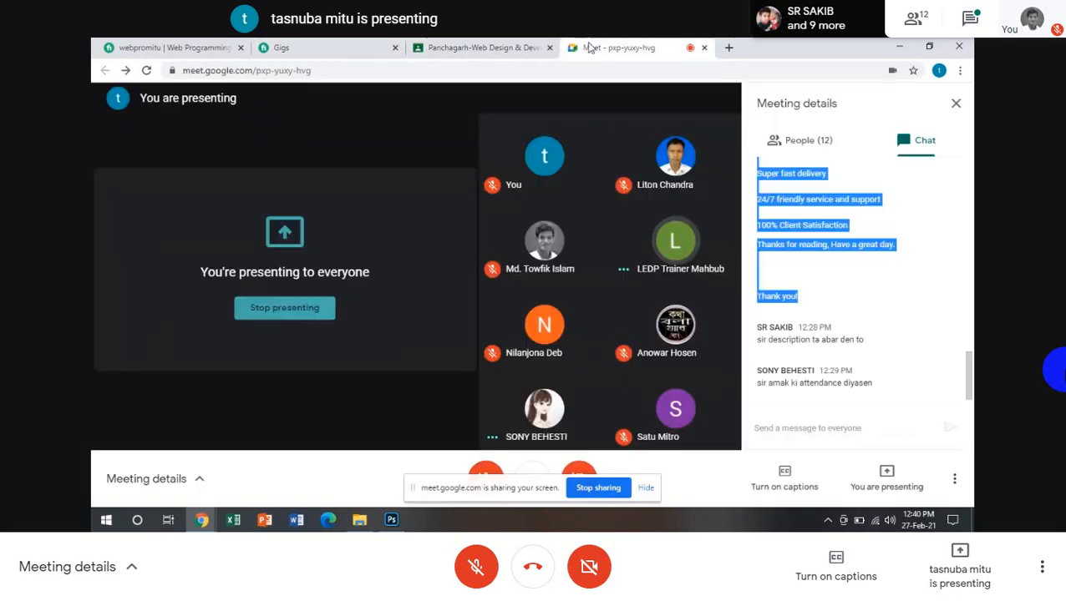
left_click(486, 470)
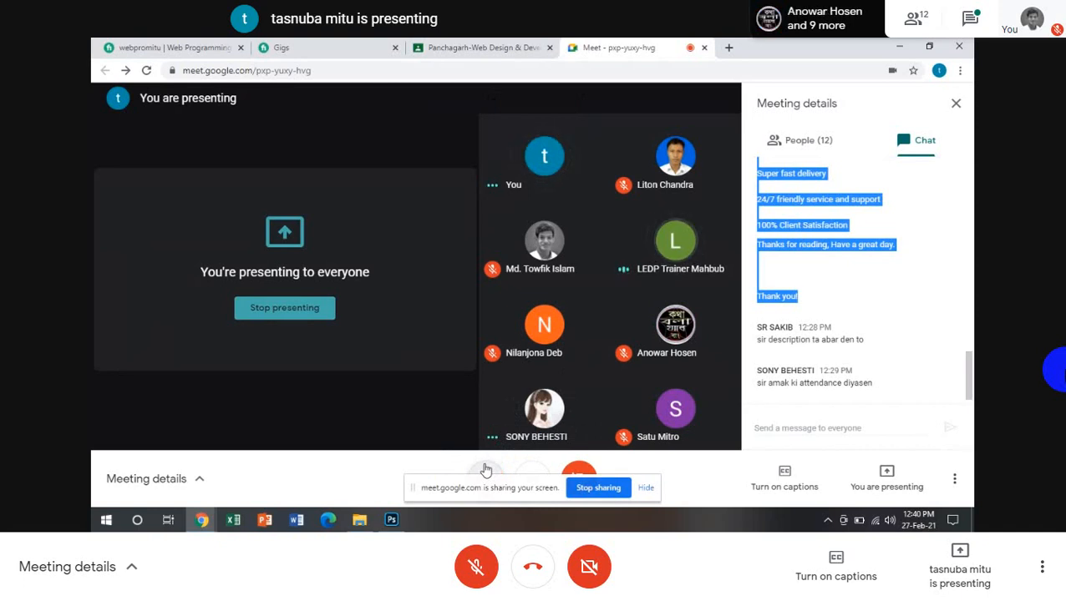
left_click(485, 471)
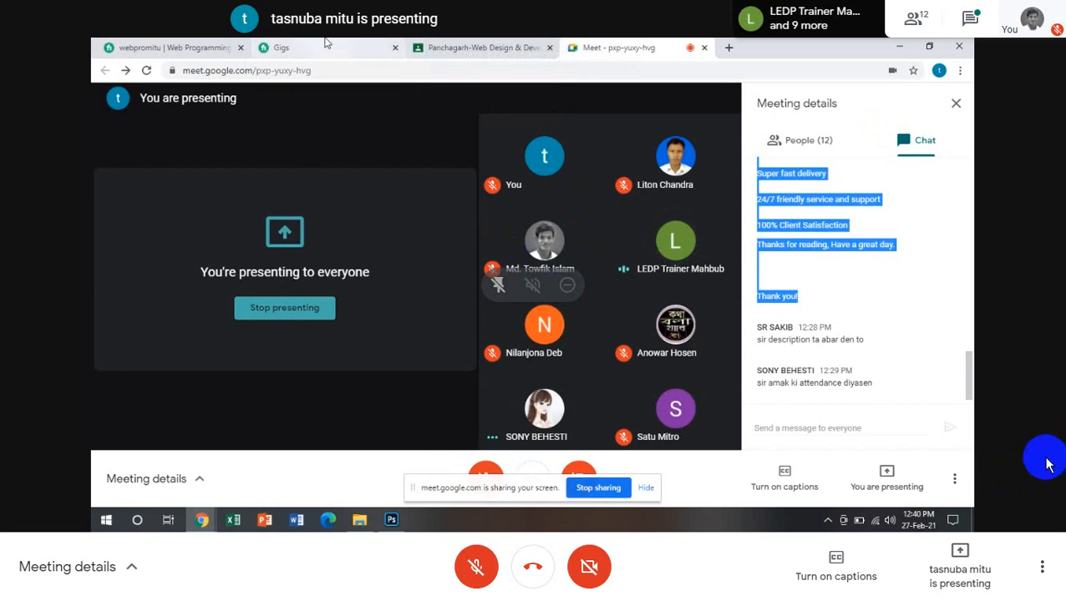
left_click(969, 18)
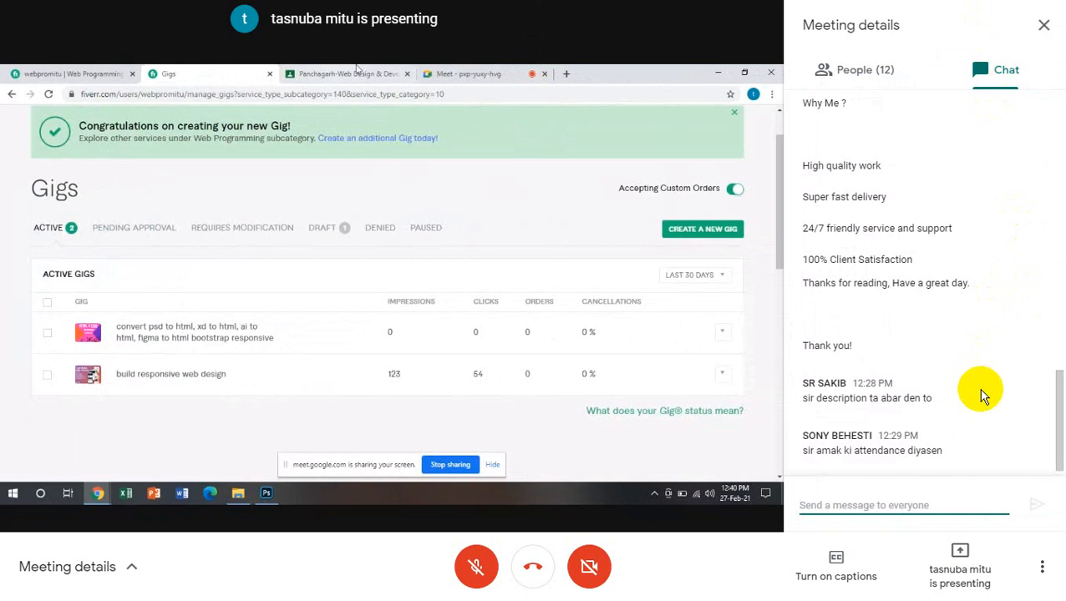
Scroll up the chat, highlight the posted gig description, deselect it, and close the chat panel
scroll(981, 395, "up", 3)
scroll(981, 395, "up", 10)
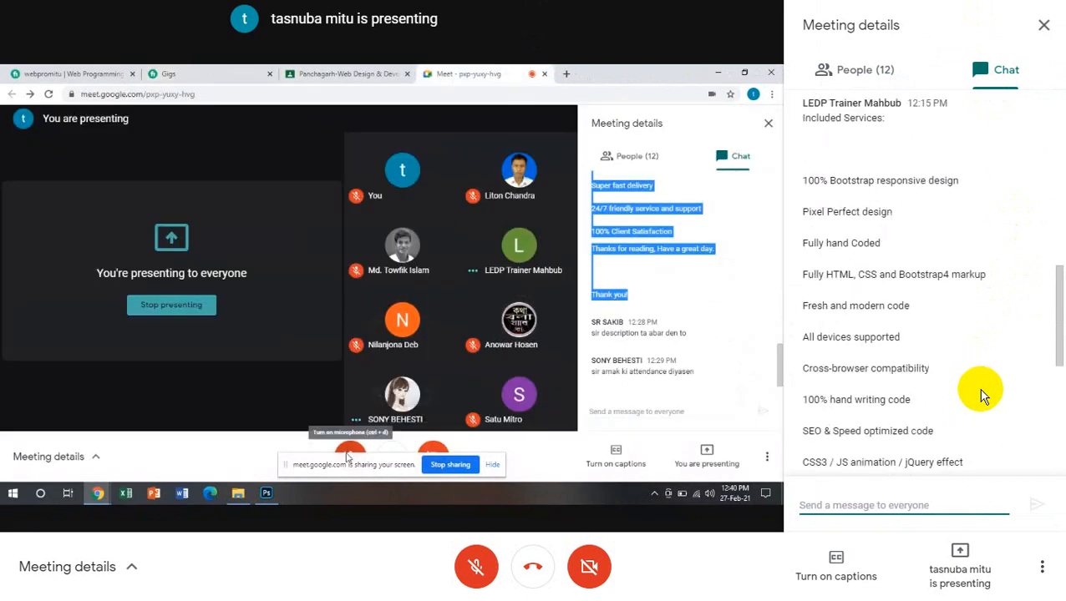
scroll(982, 395, "up", 5)
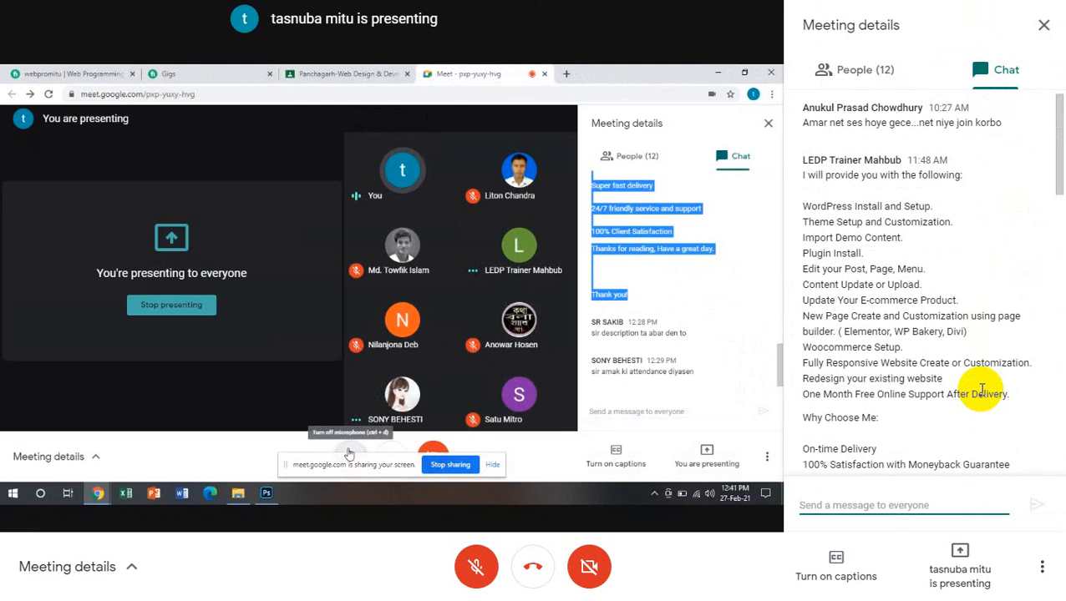
scroll(981, 392, "down", 2)
scroll(982, 334, "up", 2)
left_click_drag(804, 177, 944, 245)
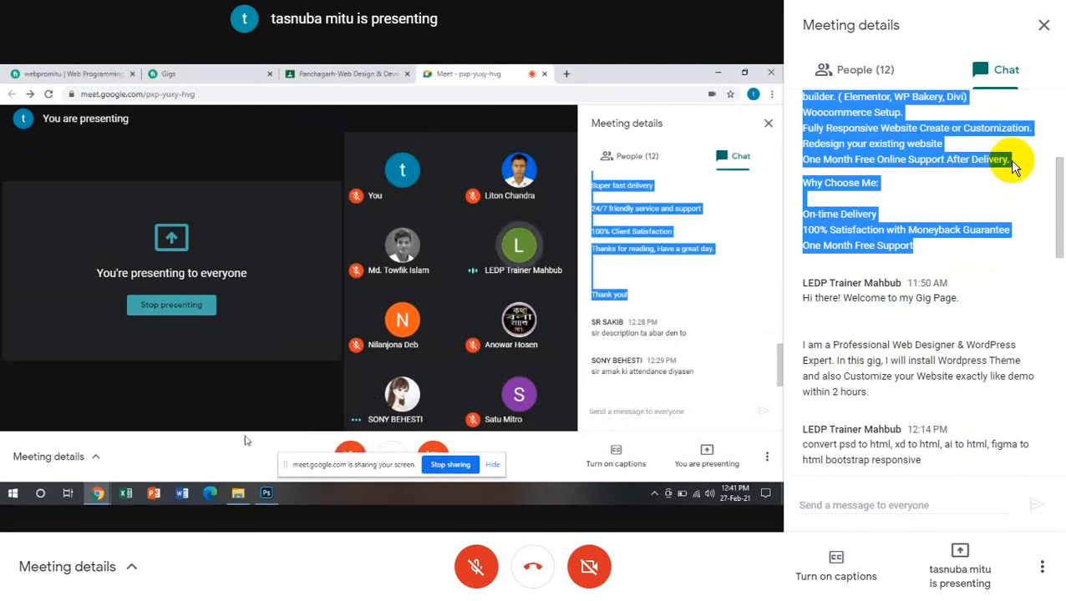
left_click(1014, 204)
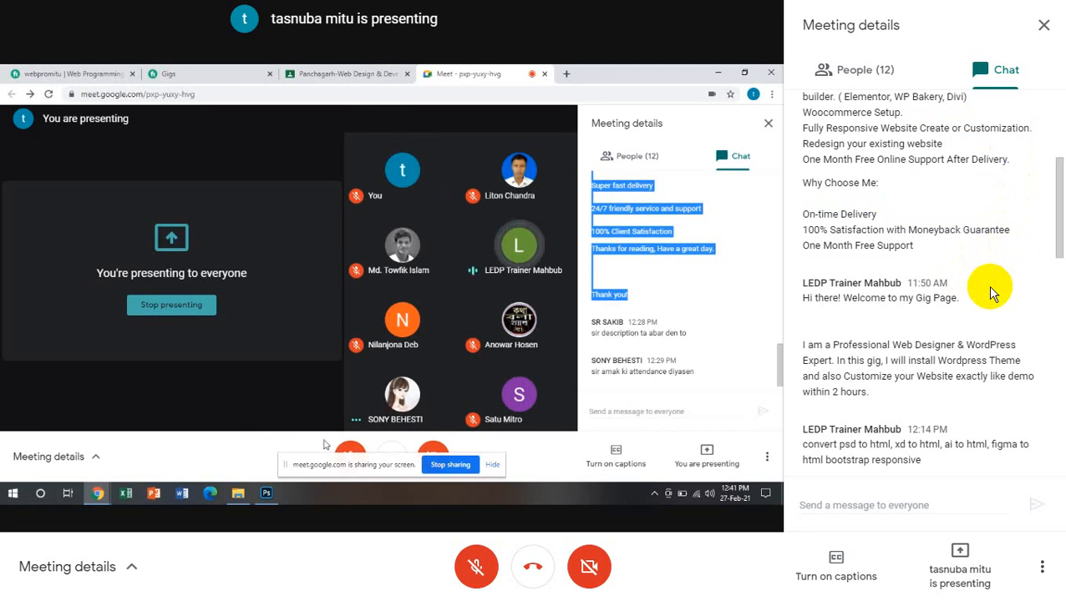
left_click(1044, 28)
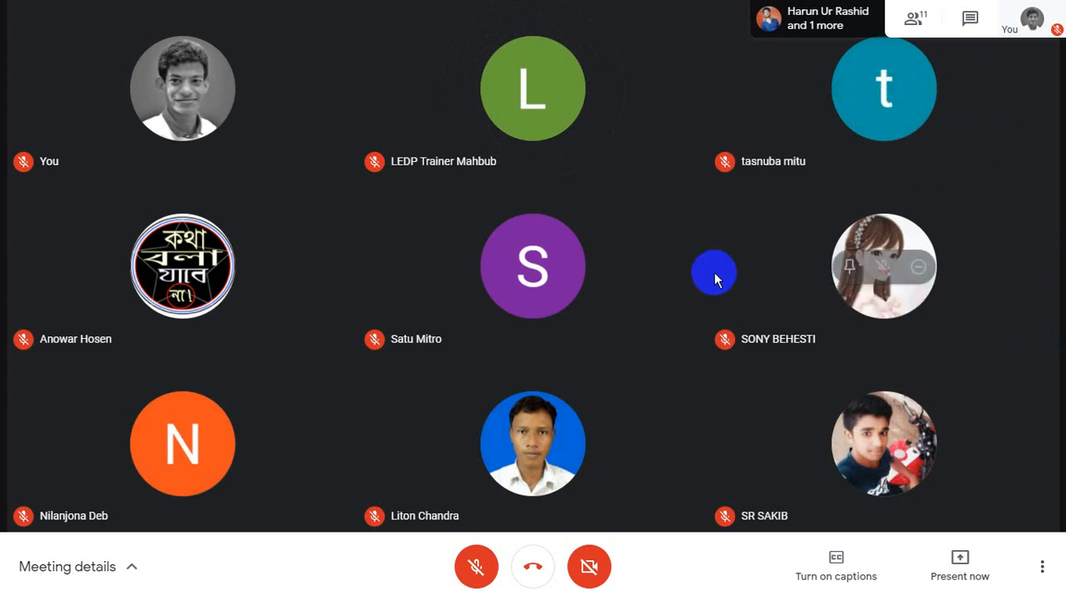
Leave full screen and restore it with F11 while watching the shared 'psd to html gig image' search
key("F11")
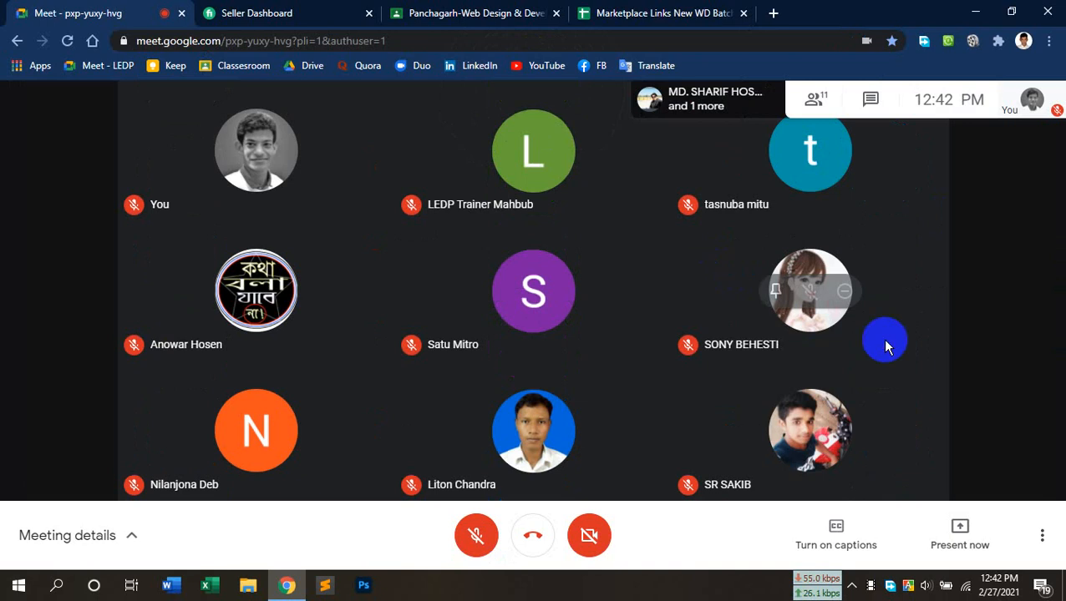
key("F11")
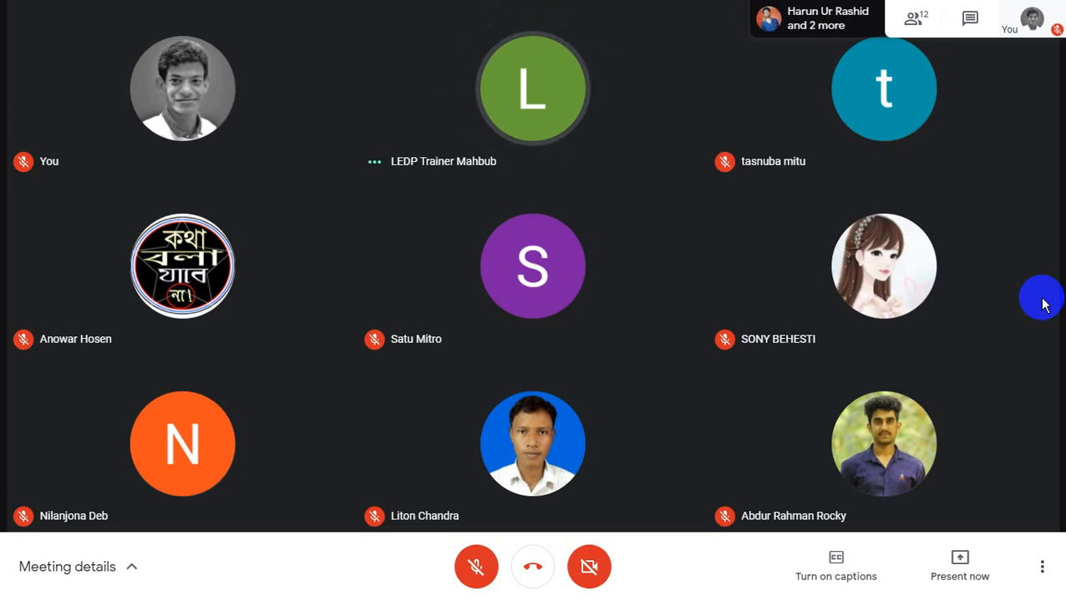
mouse_move(948, 303)
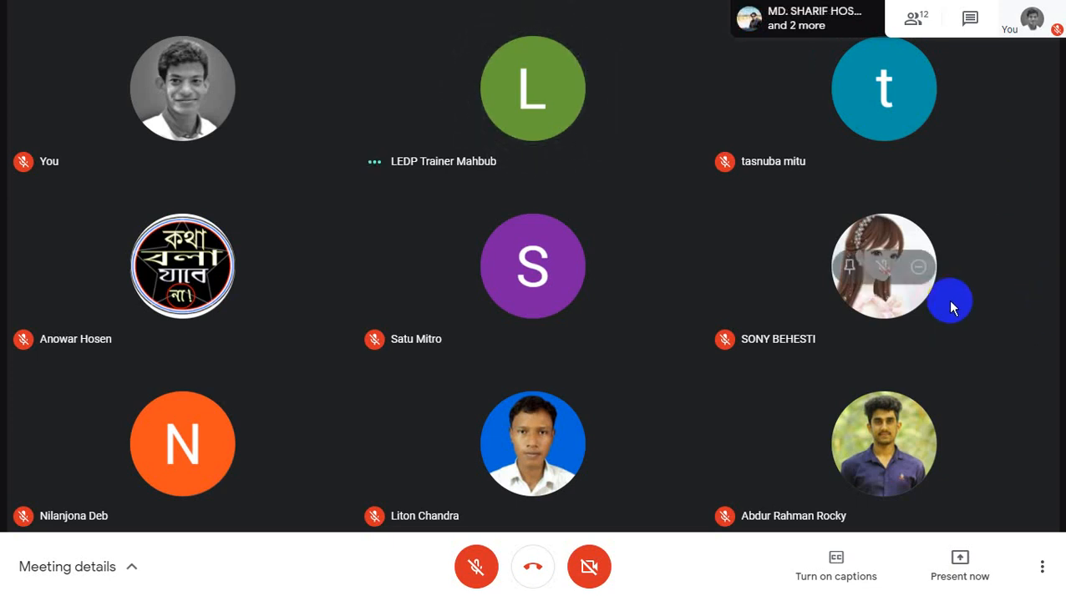
mouse_move(937, 322)
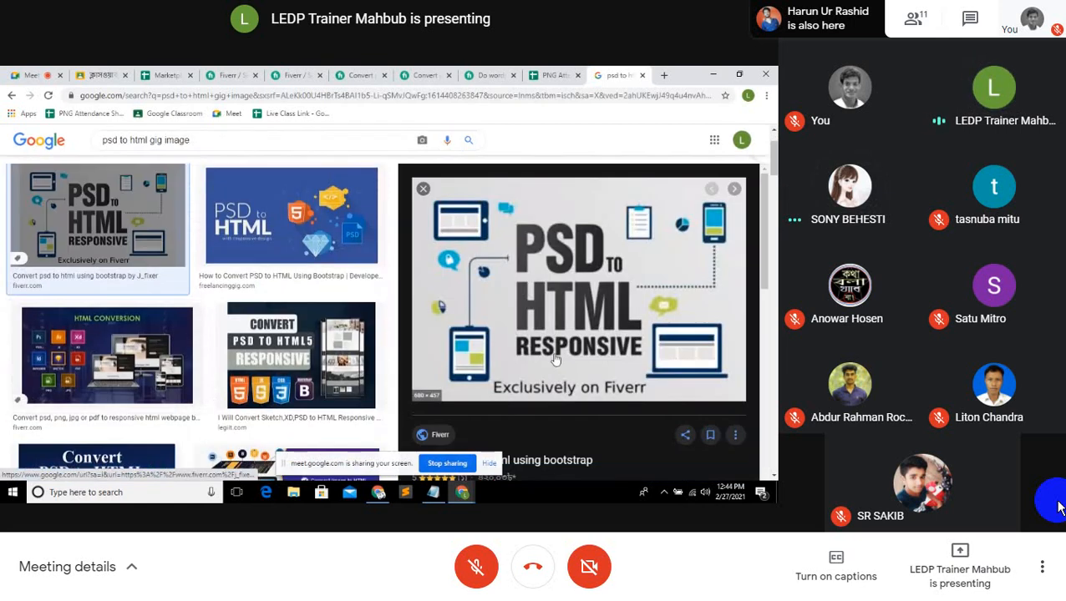
left_click(553, 355)
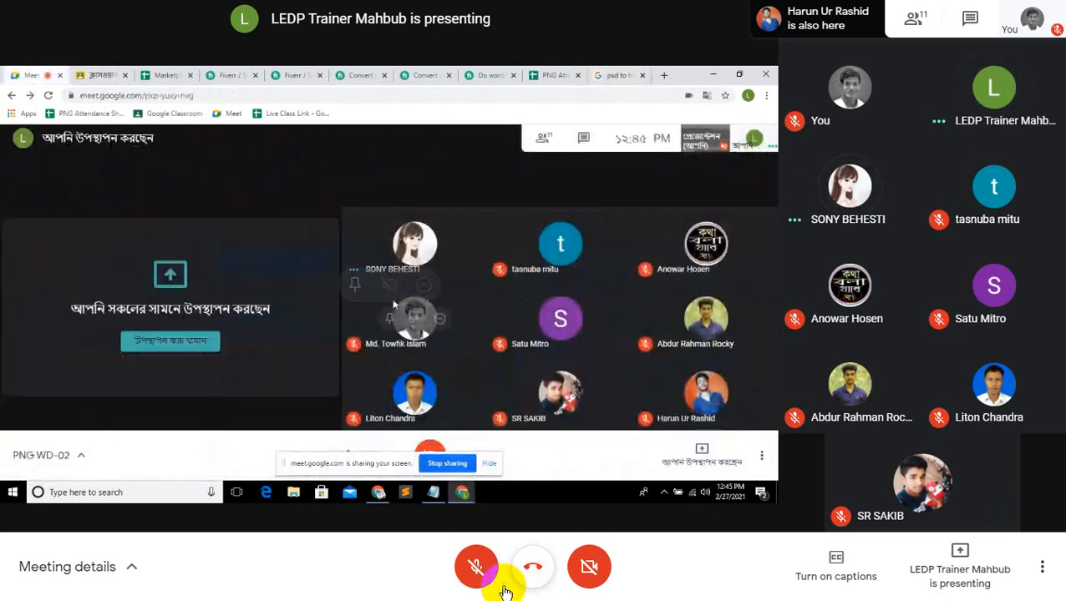
Unmute to speak briefly, mute again, and exit full screen with F11
left_click(481, 568)
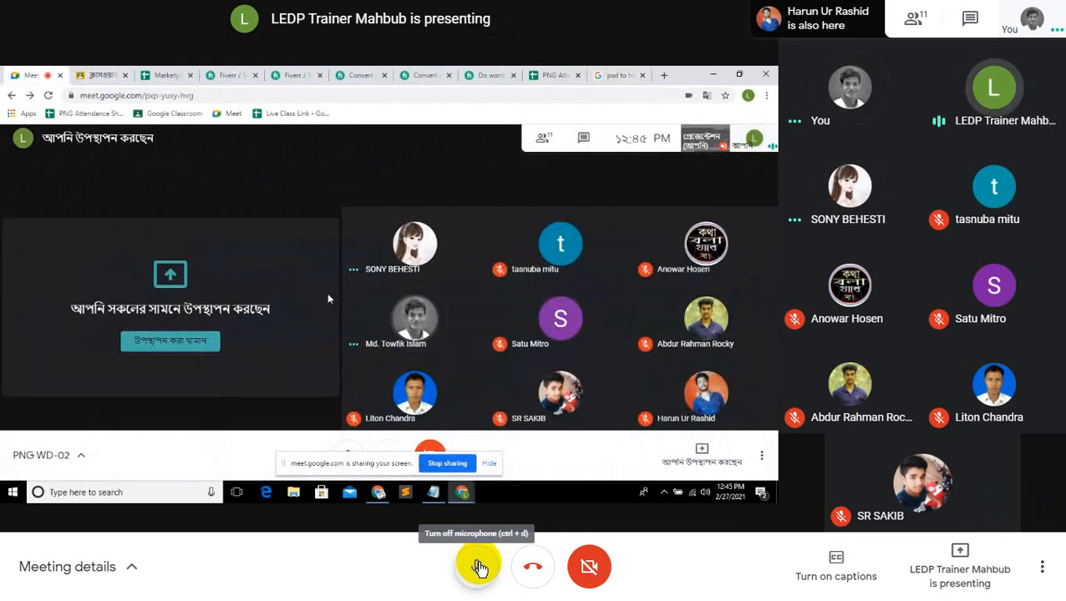
left_click(480, 568)
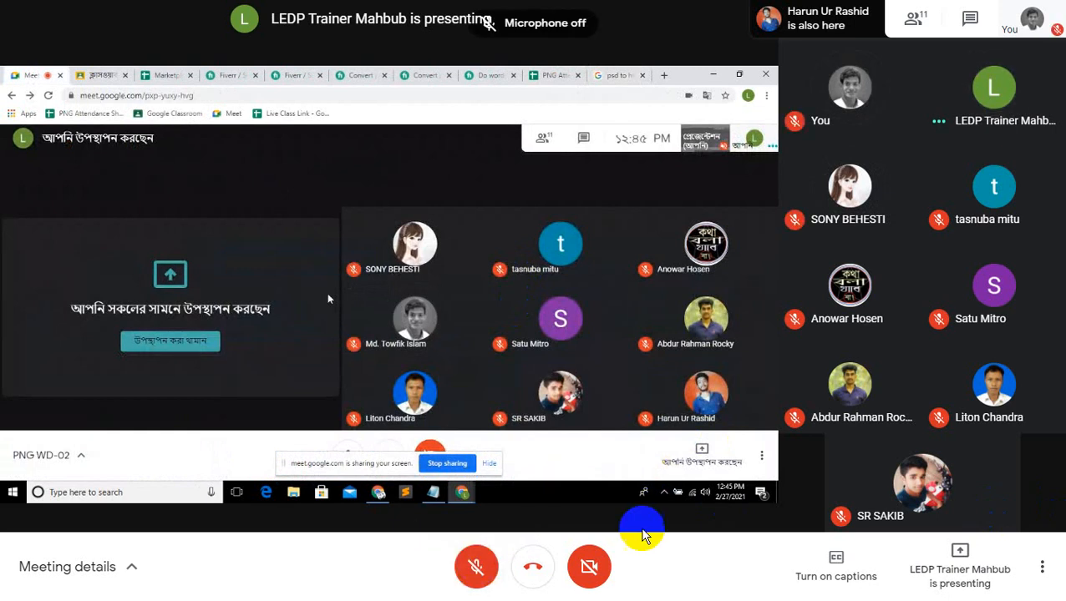
key("F11")
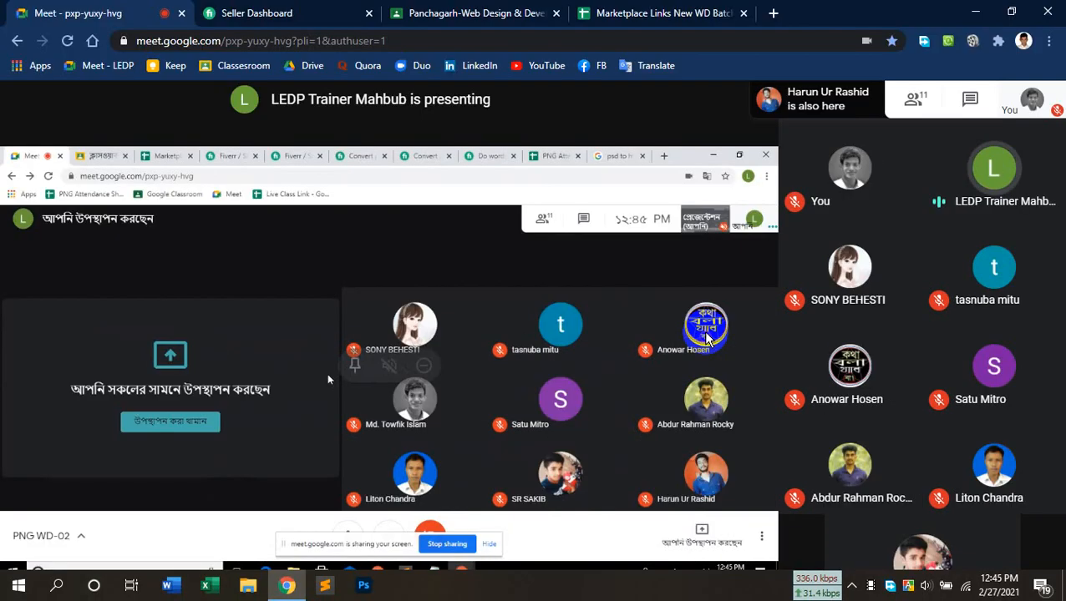